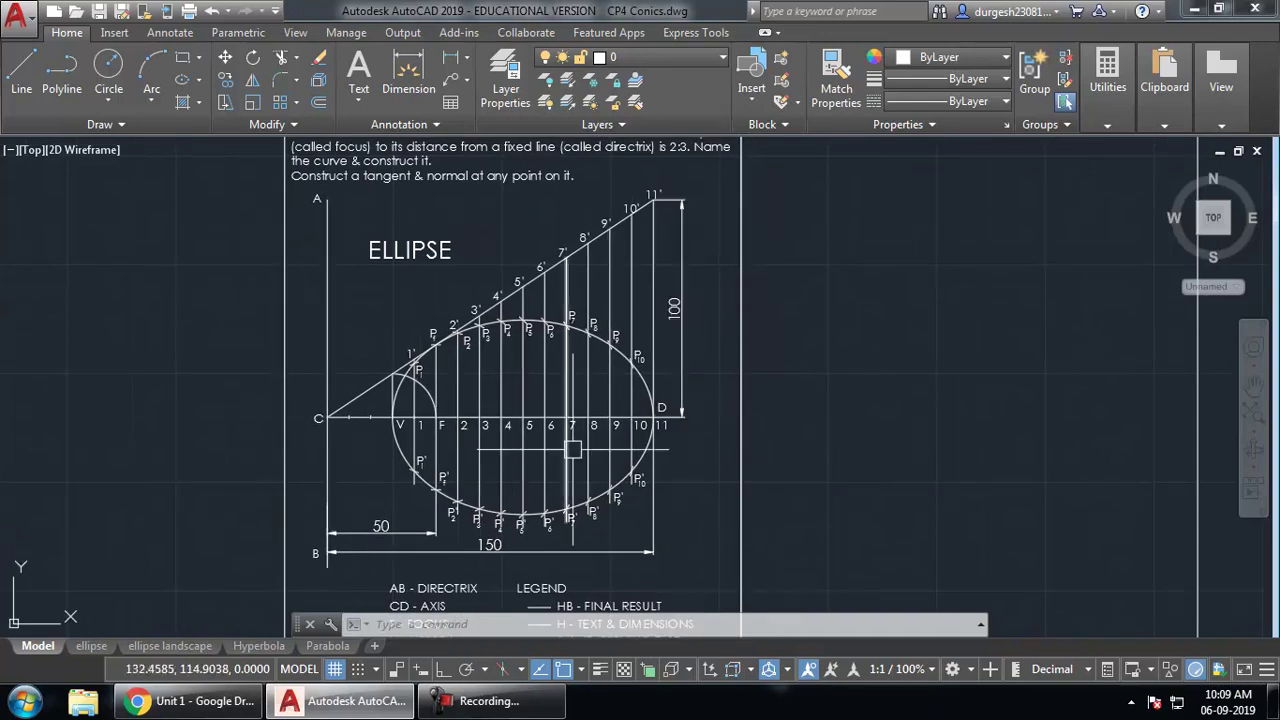
# - Draw a vertical directrix line in the empty frame beside the finished ellipse, constraining it with ortho mode
pyautogui.moveTo(968, 454)
pyautogui.mouseDown(button='middle')
pyautogui.moveTo(843, 437)
pyautogui.moveTo(704, 455)
pyautogui.moveTo(723, 480)
pyautogui.mouseUp(button='middle')
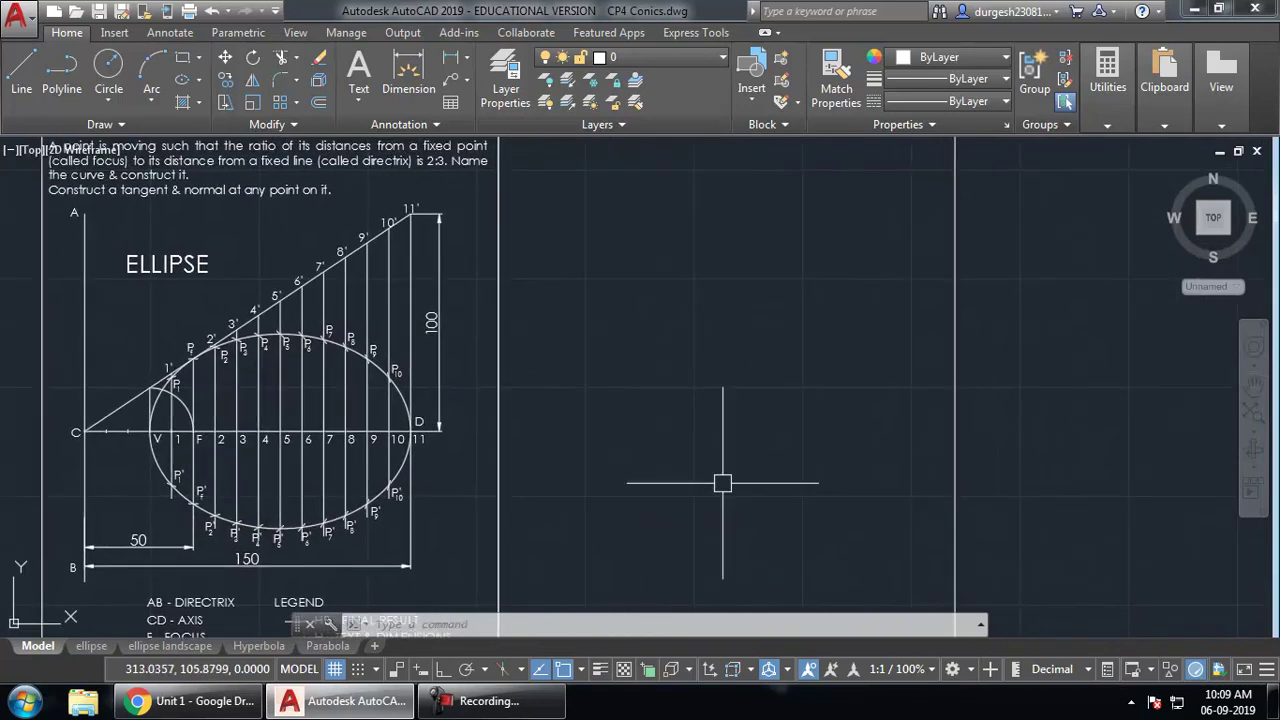
pyautogui.write('L')
pyautogui.press('Return')
pyautogui.click(563, 188)
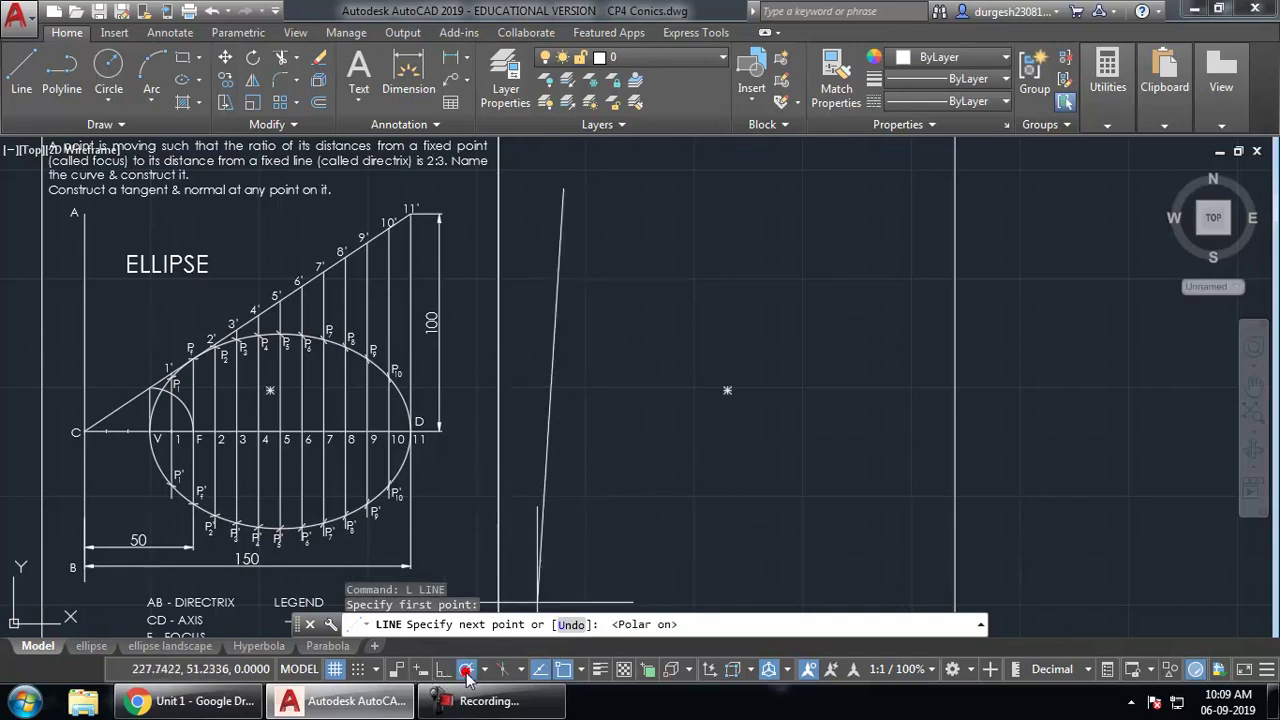
pyautogui.click(441, 669)
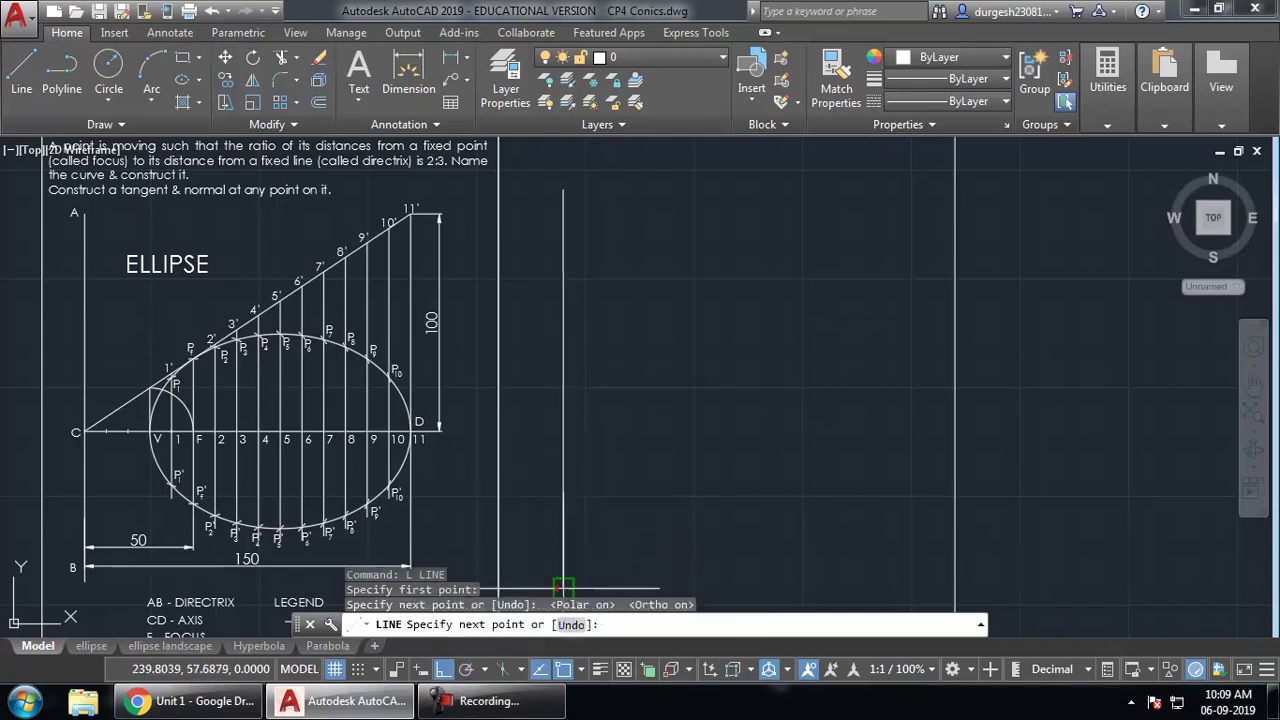
pyautogui.click(563, 588)
pyautogui.press('Return')
# - Draw a horizontal axis line that starts just outside the directrix and crosses its middle toward the frame's far edge
pyautogui.press('Return')
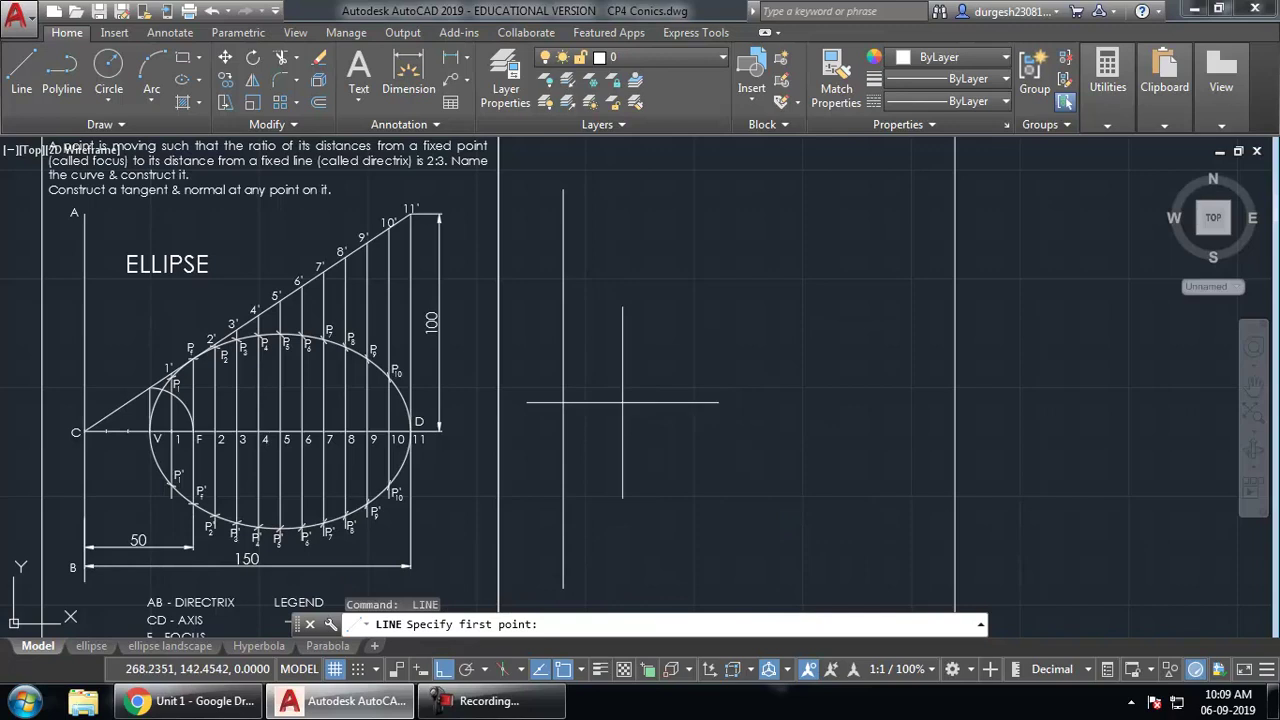
pyautogui.click(553, 426)
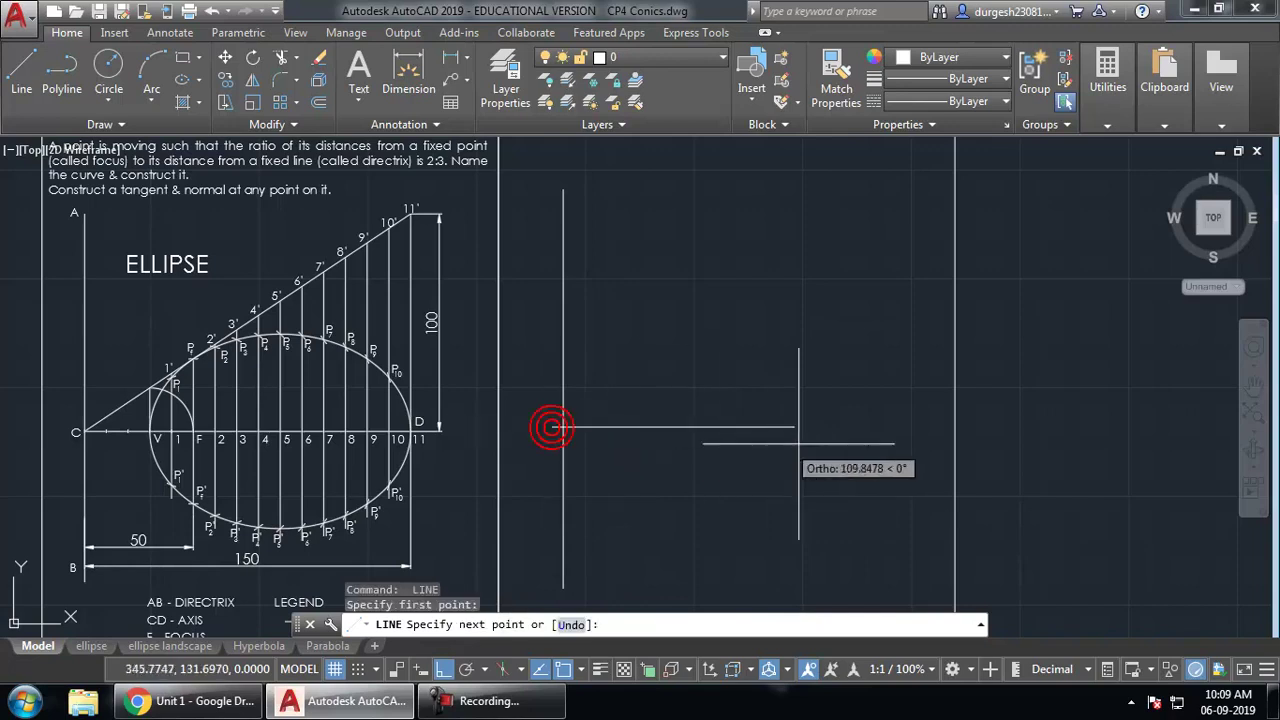
pyautogui.click(915, 432)
pyautogui.rightClick(914, 437)
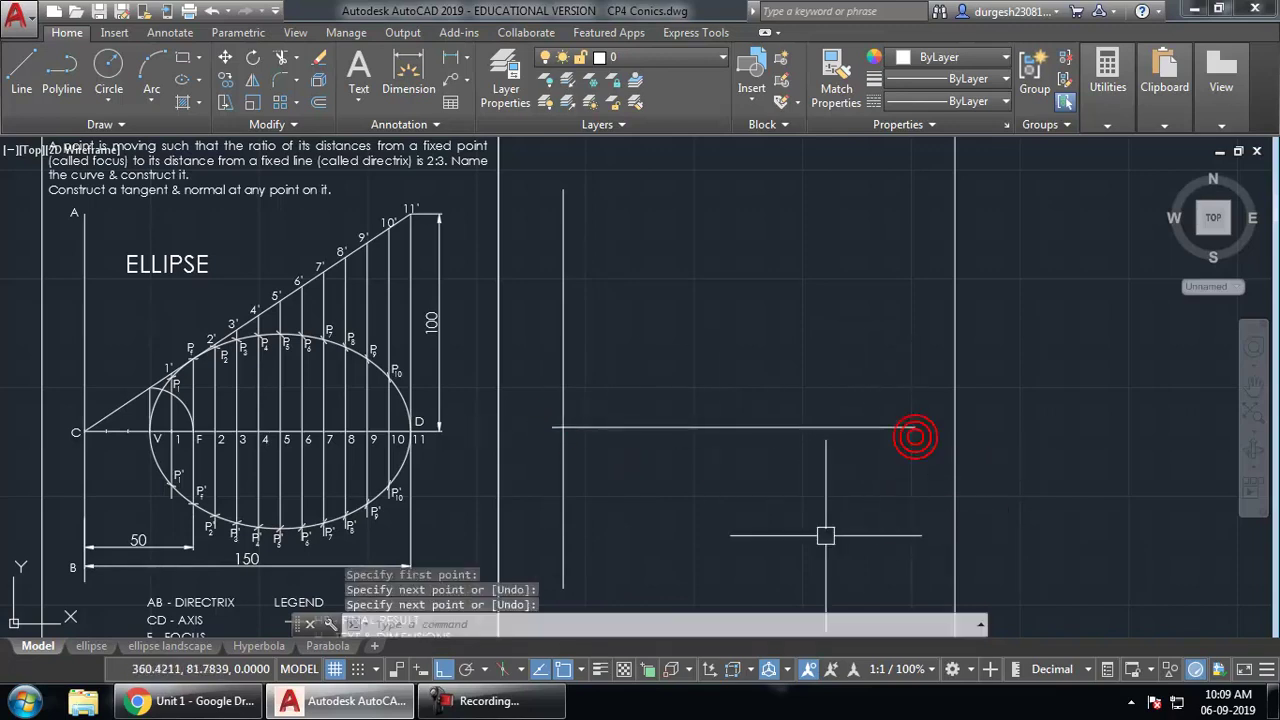
# - Trim the short piece of the axis that projects beyond the directrix
pyautogui.write('tr')
pyautogui.press('Return')
pyautogui.press('Return')
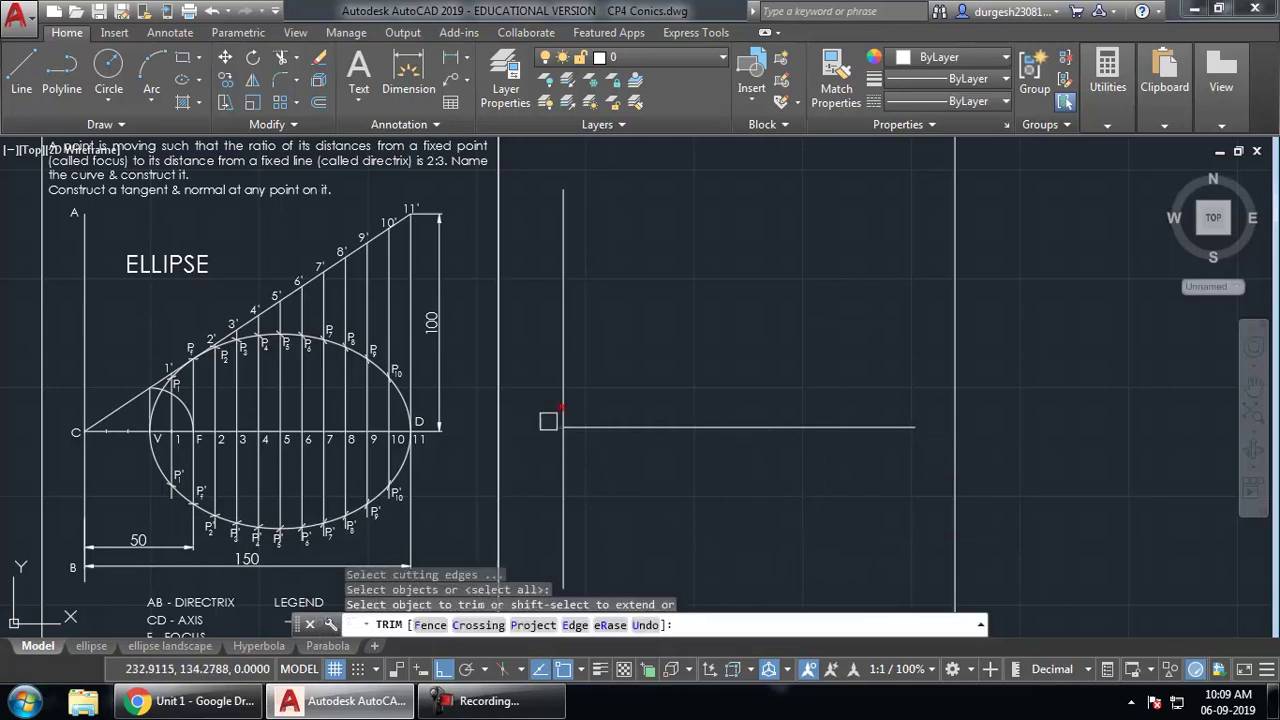
pyautogui.click(548, 421)
pyautogui.press('Return')
# - Offset the directrix by 50 toward the free end of the axis to locate the focus
pyautogui.moveTo(703, 480)
pyautogui.mouseDown(button='middle')
pyautogui.moveTo(671, 450)
pyautogui.moveTo(708, 459)
pyautogui.moveTo(730, 519)
pyautogui.mouseUp(button='middle')
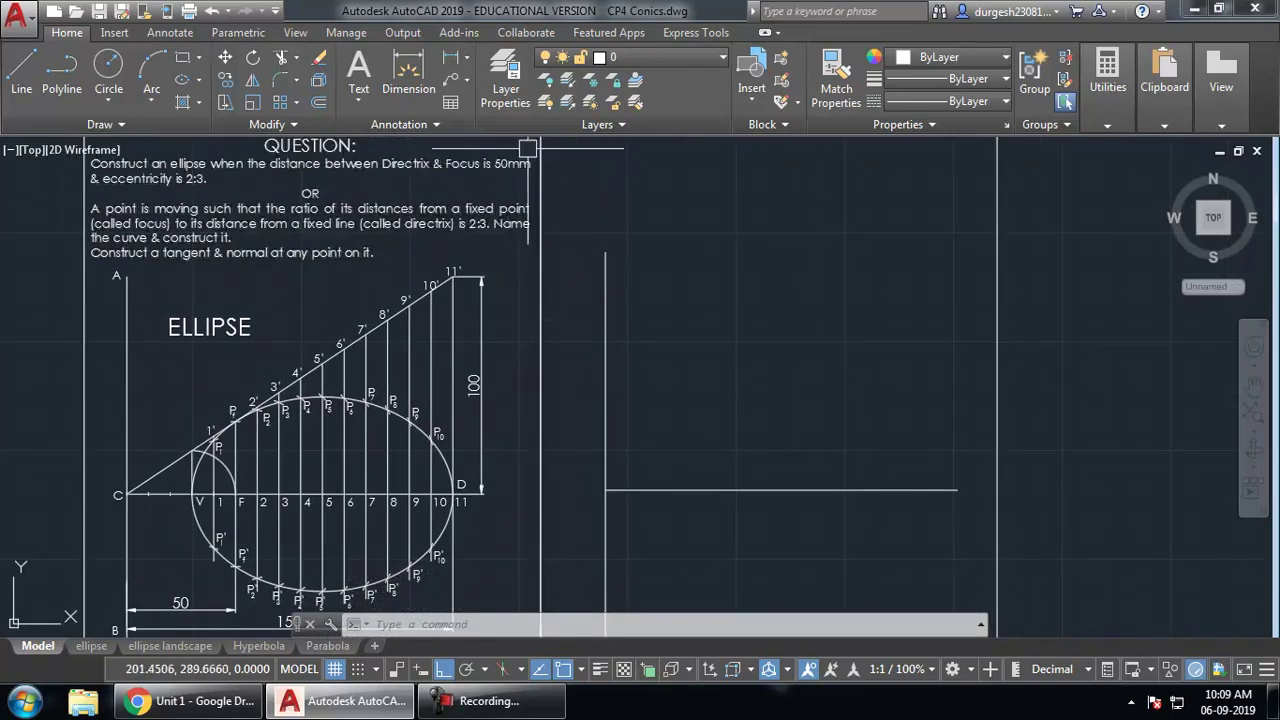
pyautogui.moveTo(623, 335); pyautogui.dragTo(607, 305, button='middle')
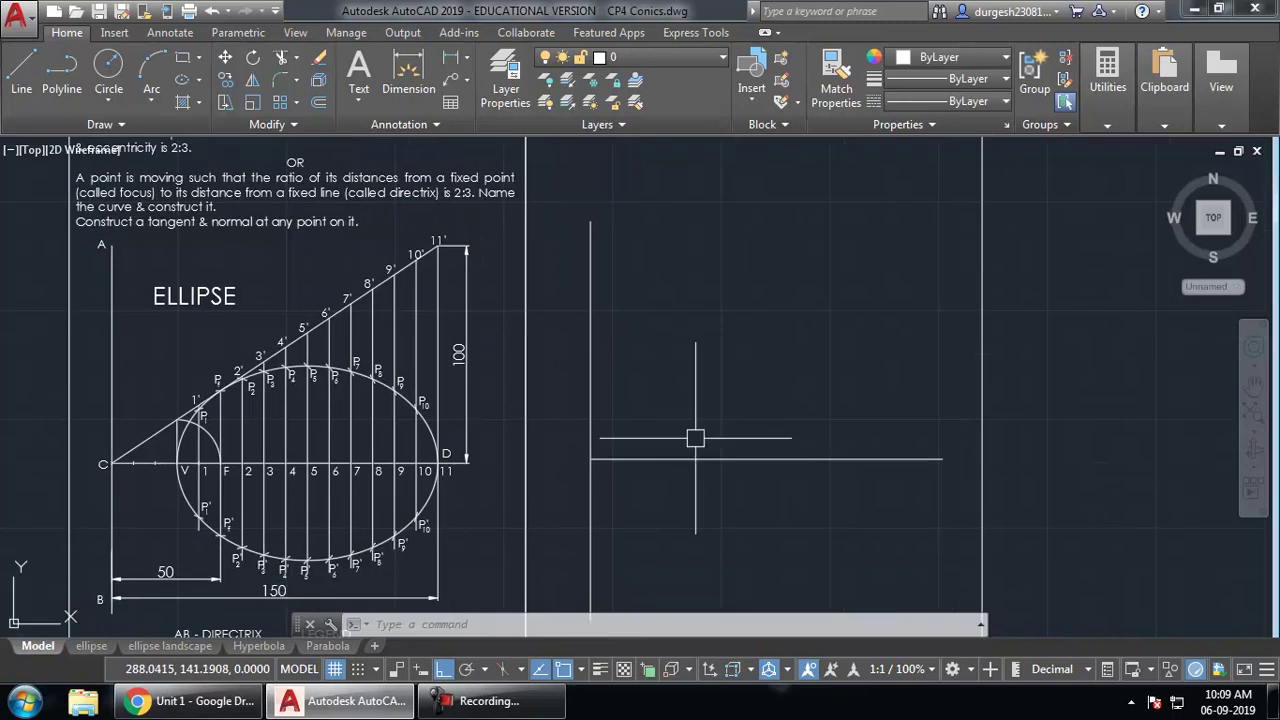
pyautogui.write('o')
pyautogui.press('Return')
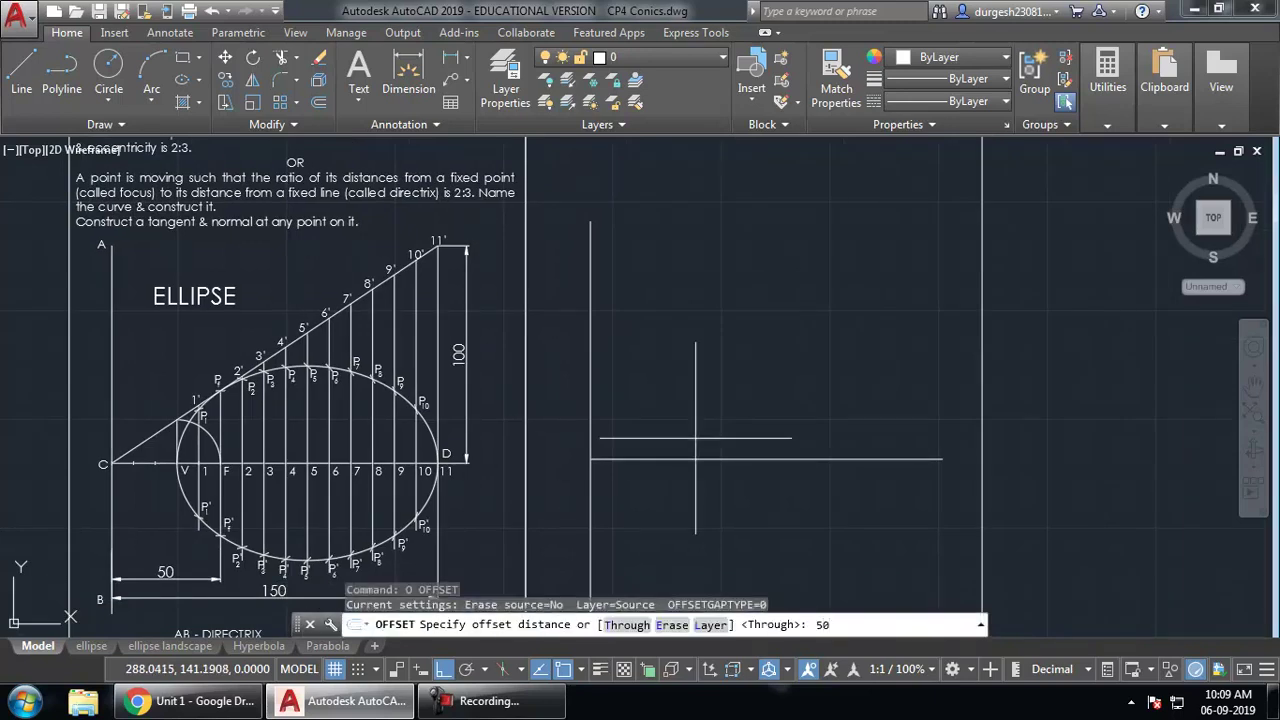
pyautogui.press('Return')
pyautogui.click(588, 388)
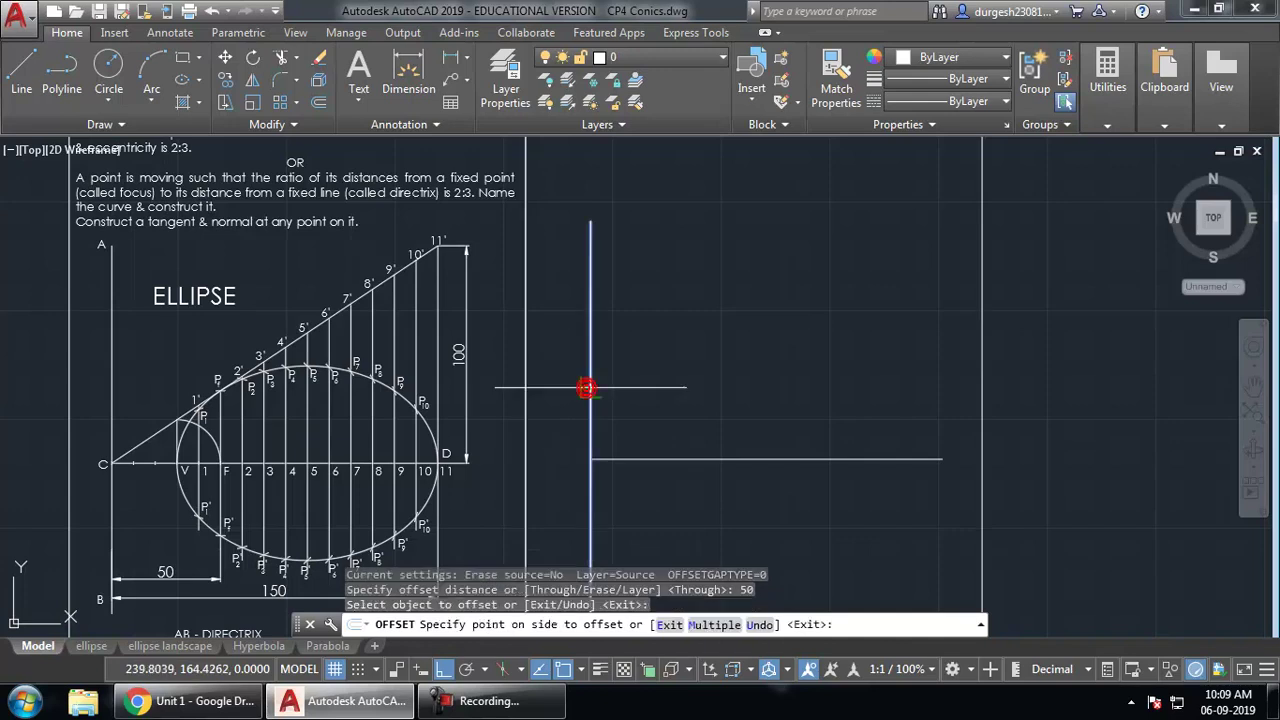
pyautogui.click(815, 390)
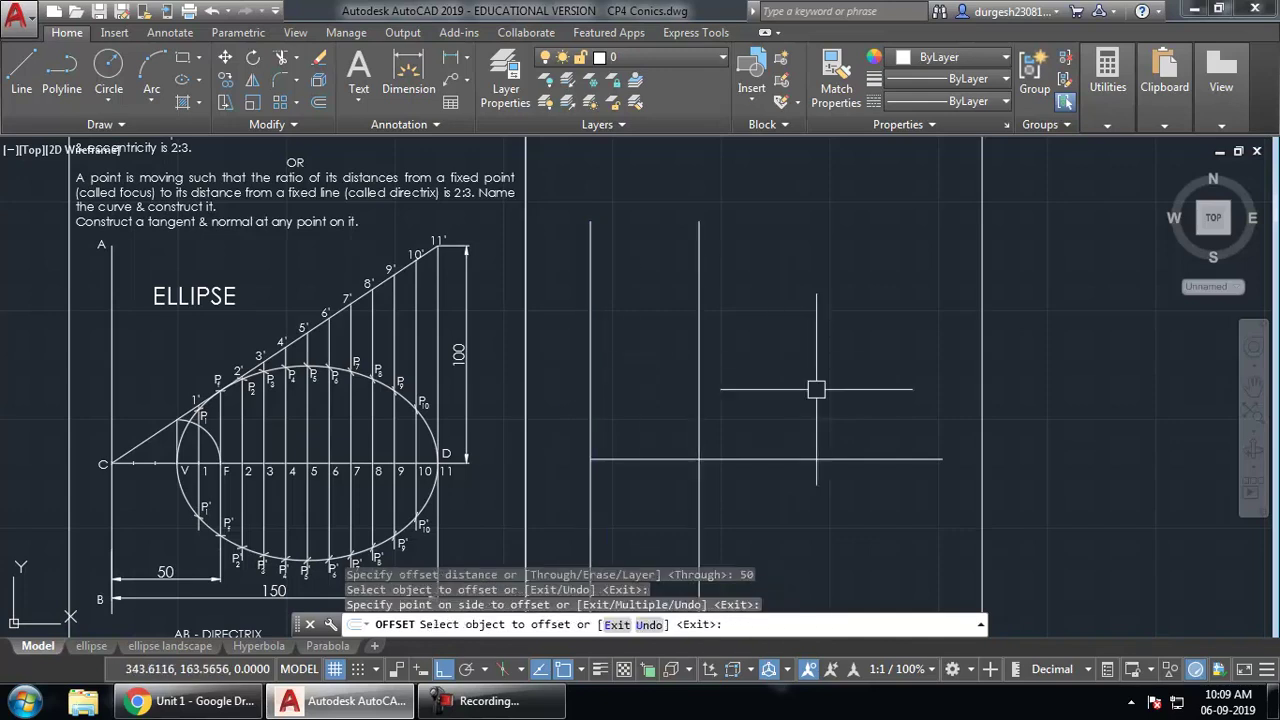
pyautogui.press('Return')
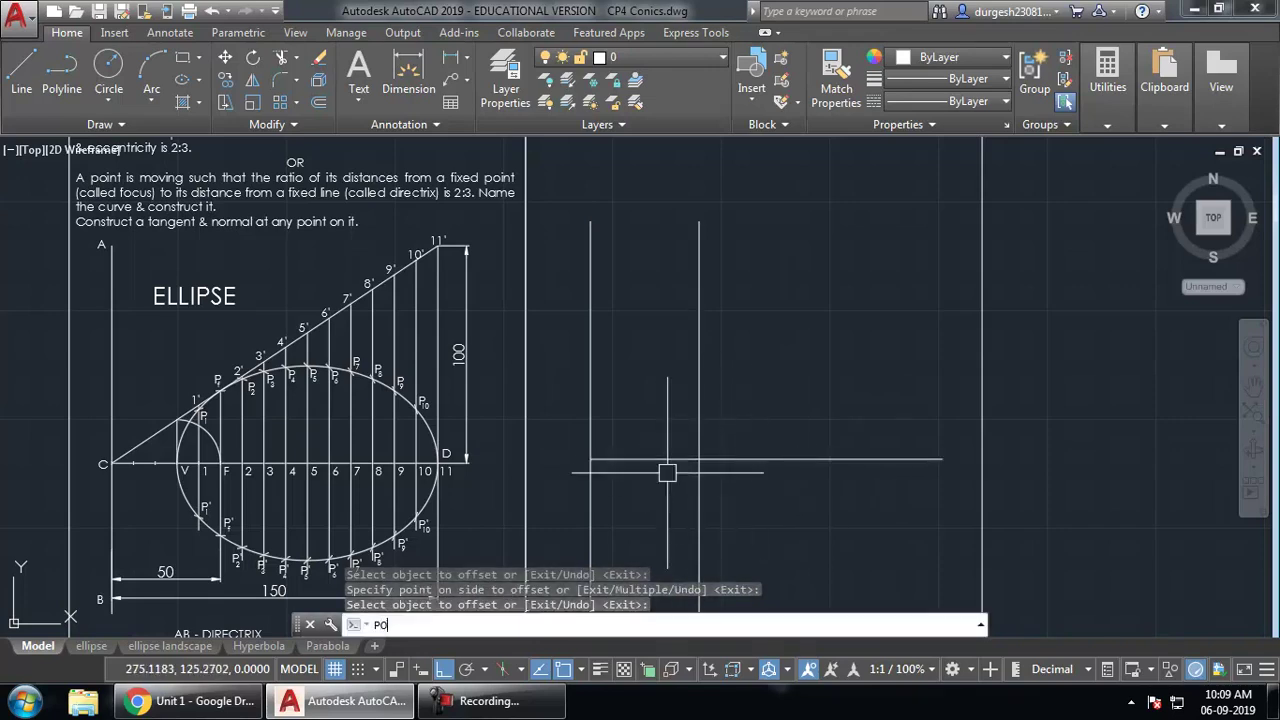
pyautogui.press('Escape')
pyautogui.press('Escape')
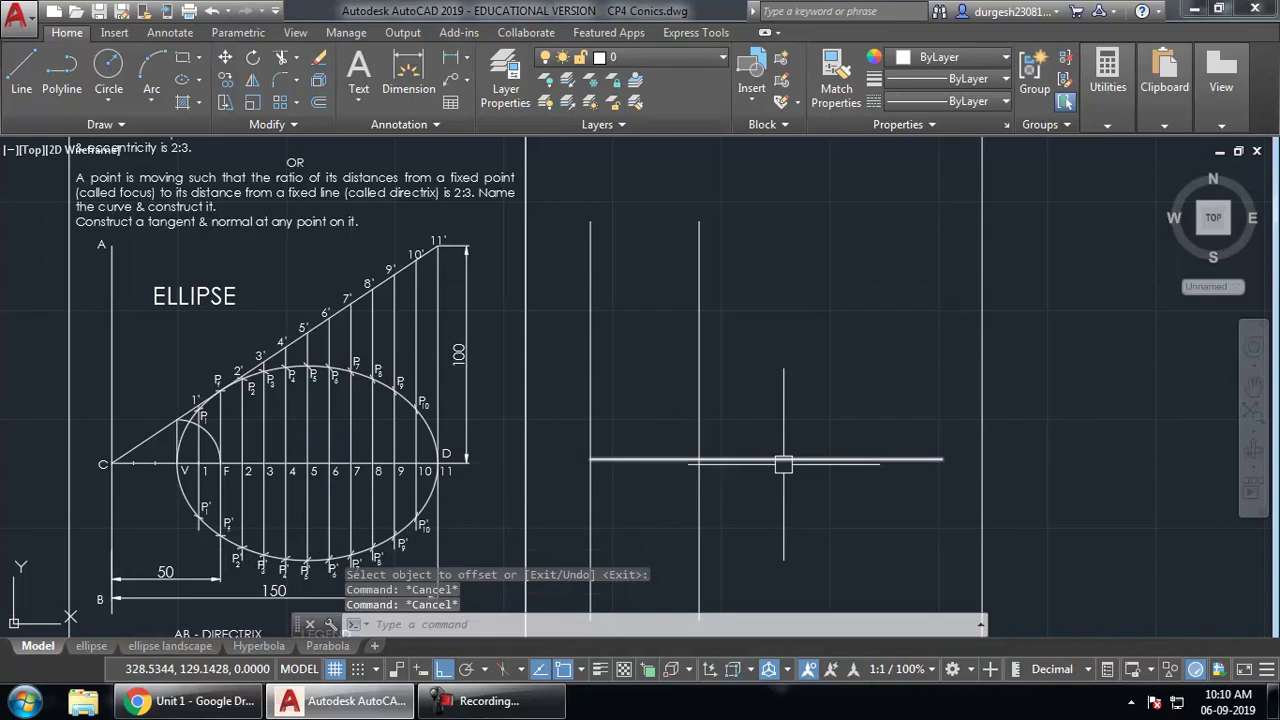
# - Trim the axis beyond the offset line and erase the offset line, keeping the directrix-to-focus segment
pyautogui.write('tr')
pyautogui.press('Return')
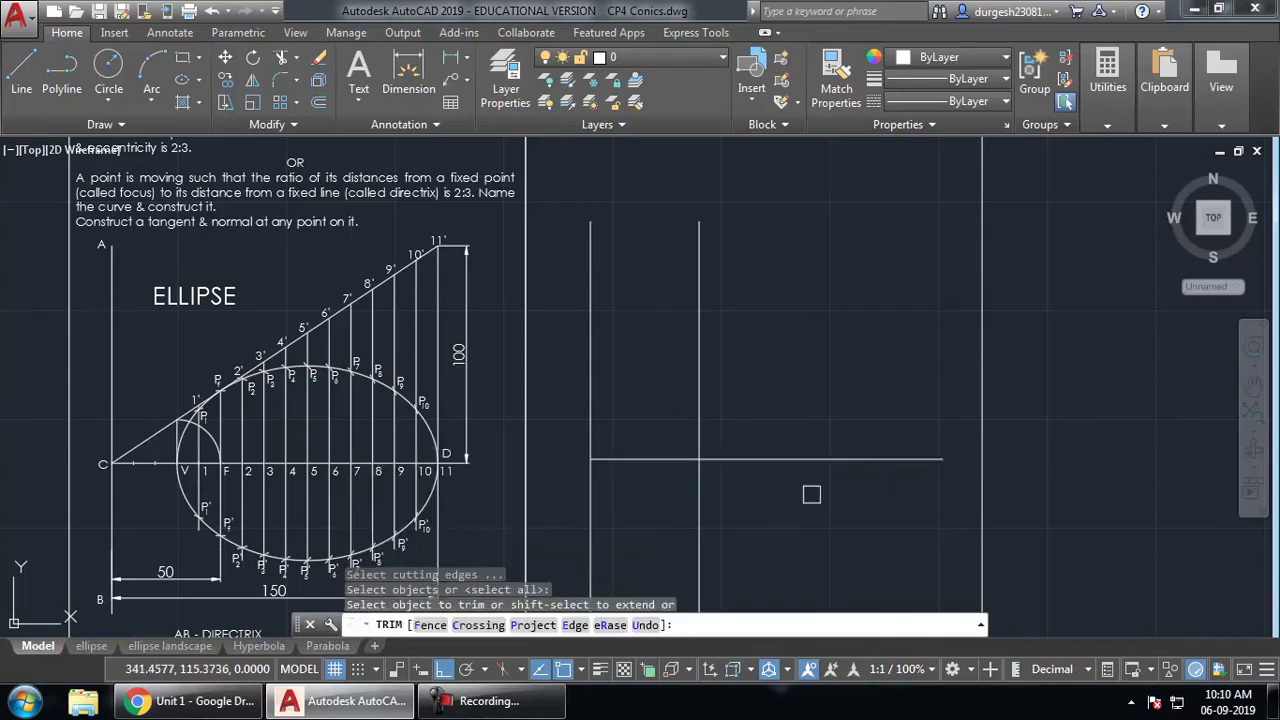
pyautogui.click(813, 460)
pyautogui.press('Return')
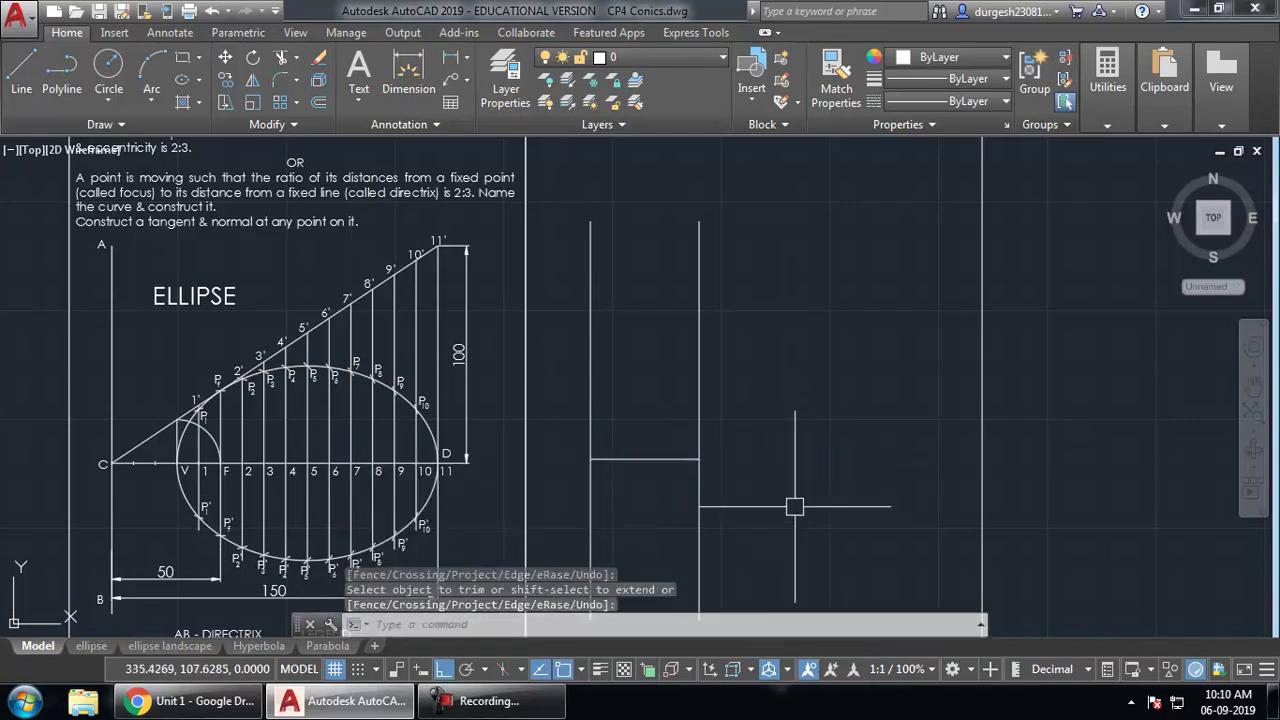
pyautogui.click(703, 398)
pyautogui.press('Delete')
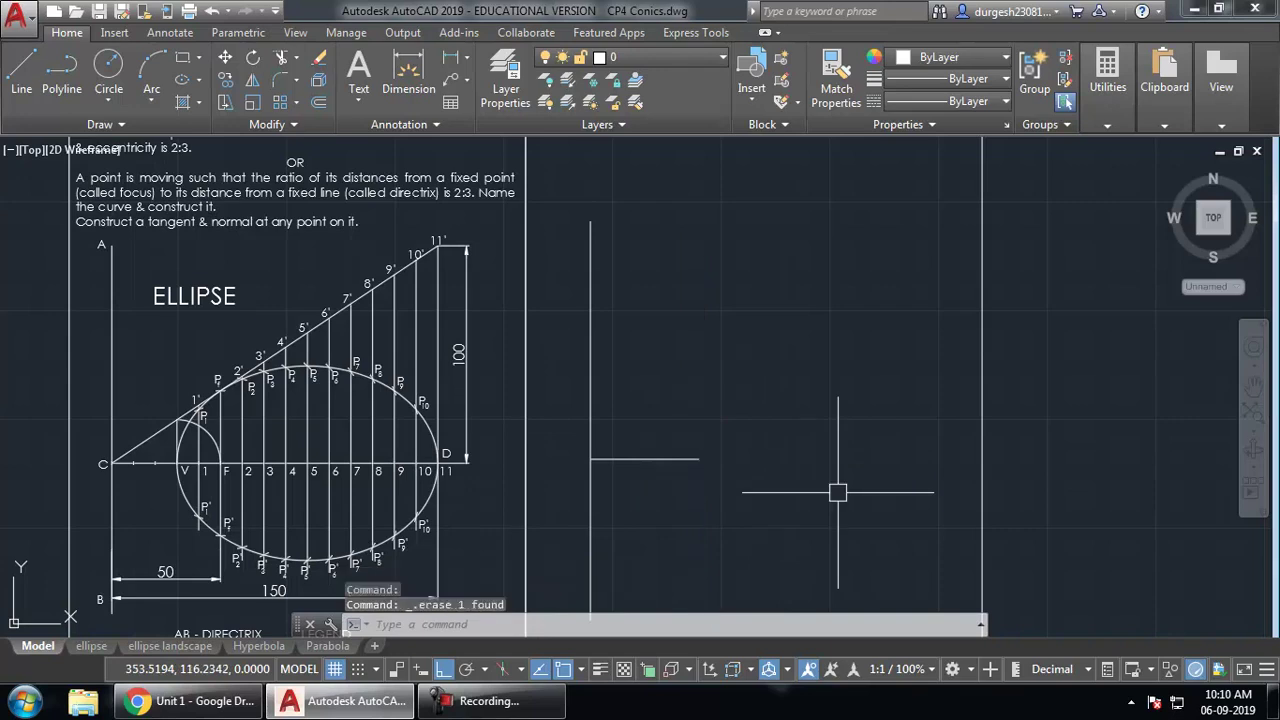
# - Divide the directrix-to-focus segment of the axis into 5 equal parts
pyautogui.click(675, 457)
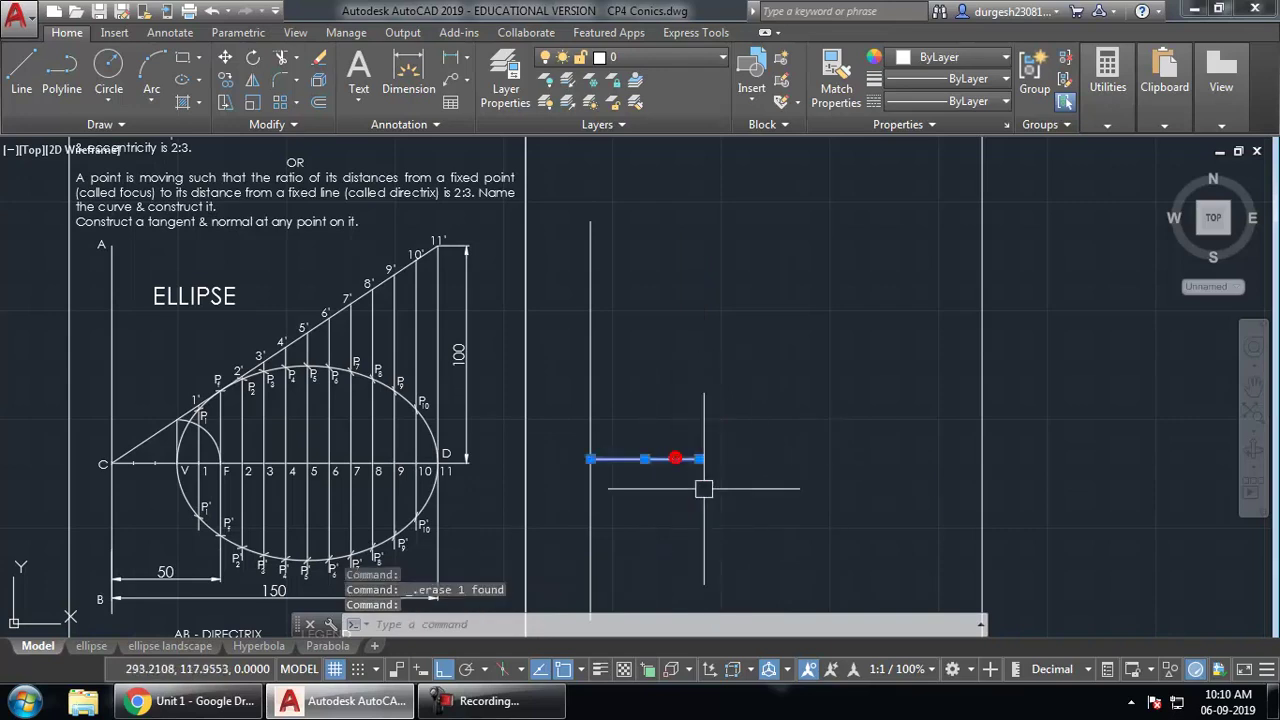
pyautogui.moveTo(716, 319); pyautogui.dragTo(736, 316, button='middle')
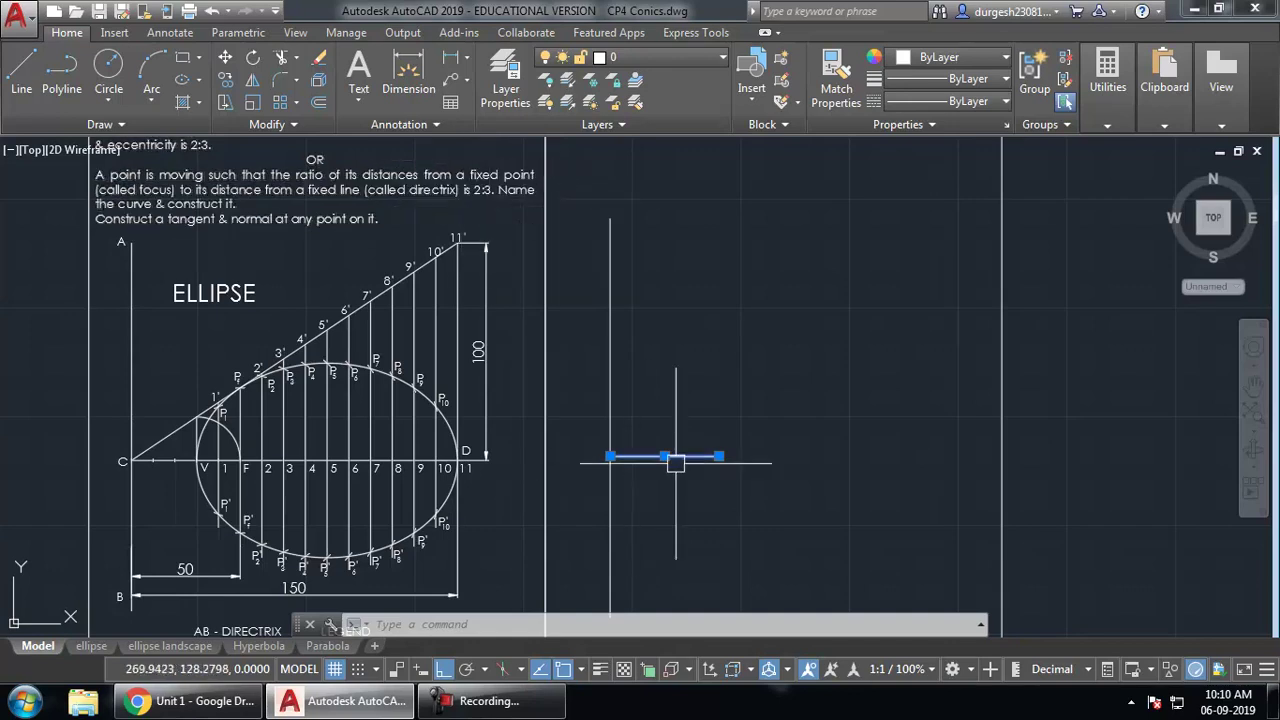
pyautogui.press('Escape')
pyautogui.press('Escape')
pyautogui.write('DIV')
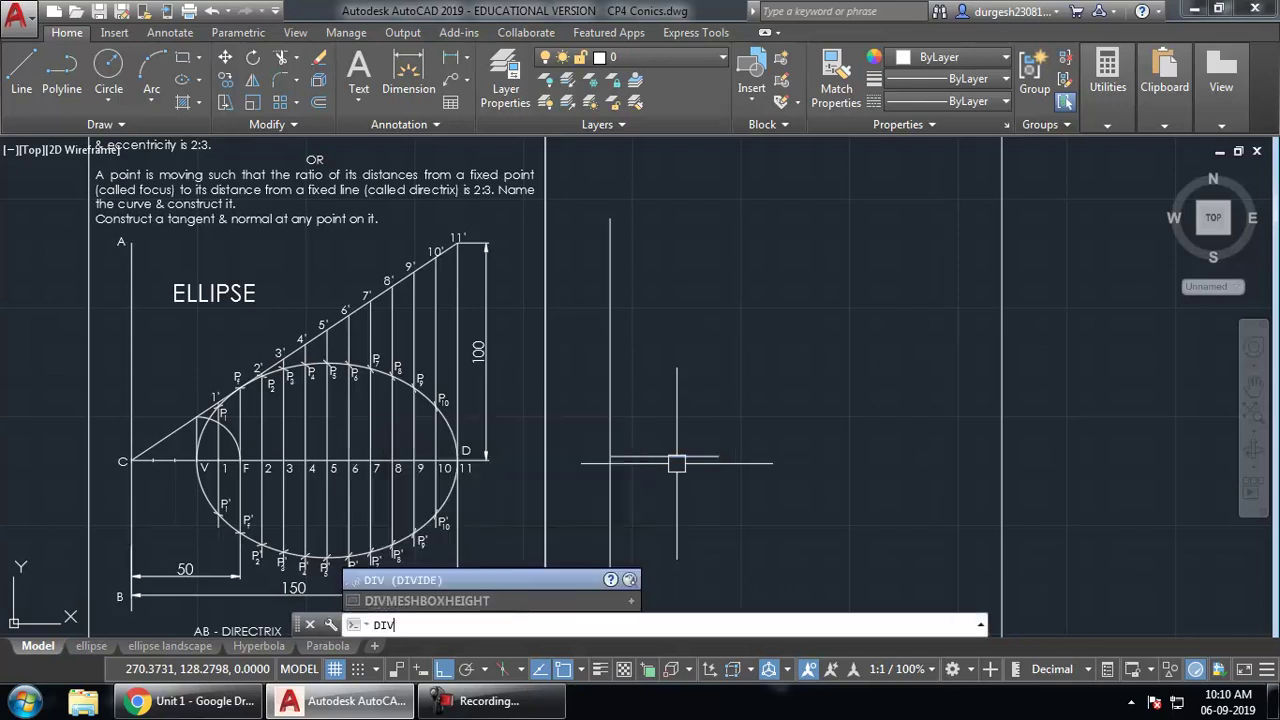
pyautogui.press('Return')
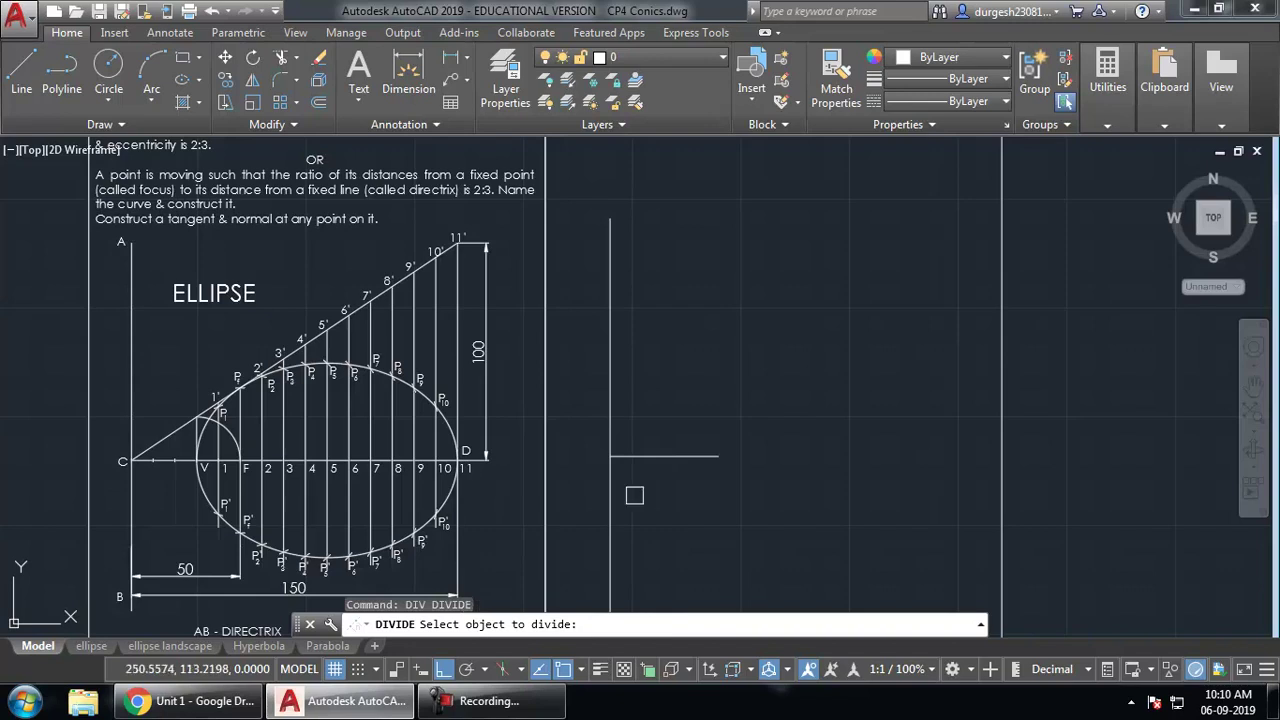
pyautogui.click(673, 455)
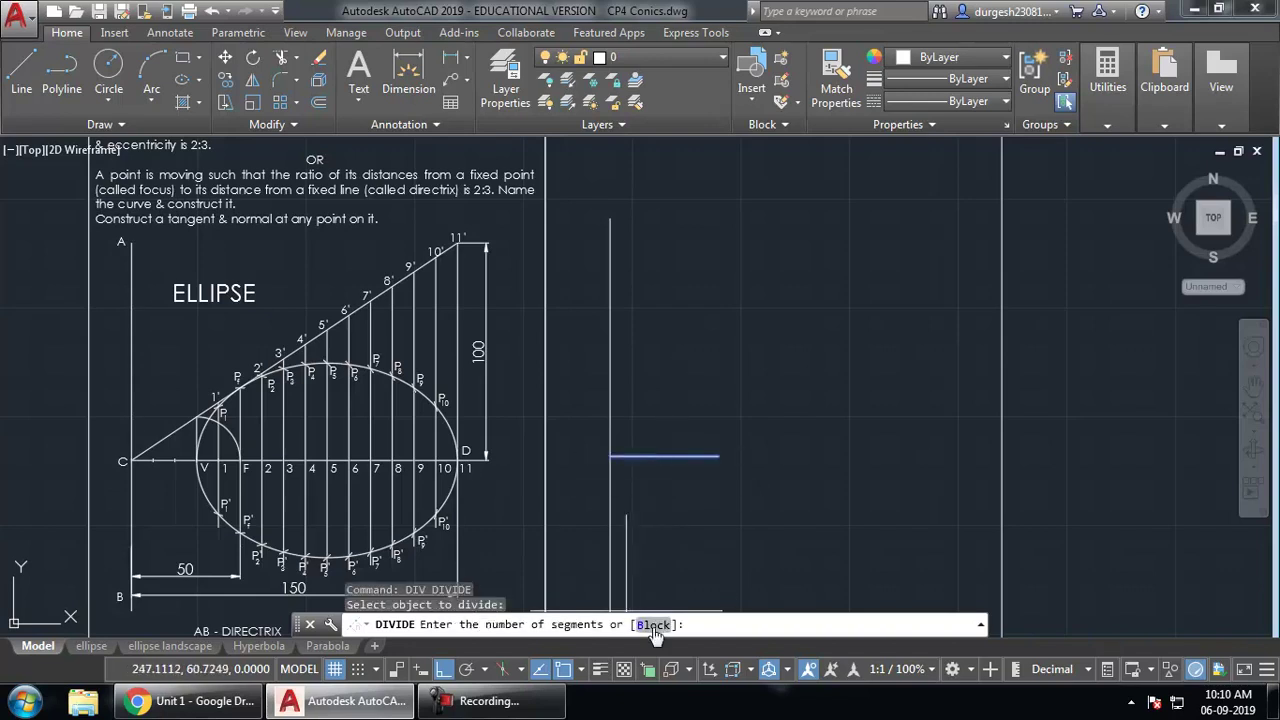
pyautogui.press('Return')
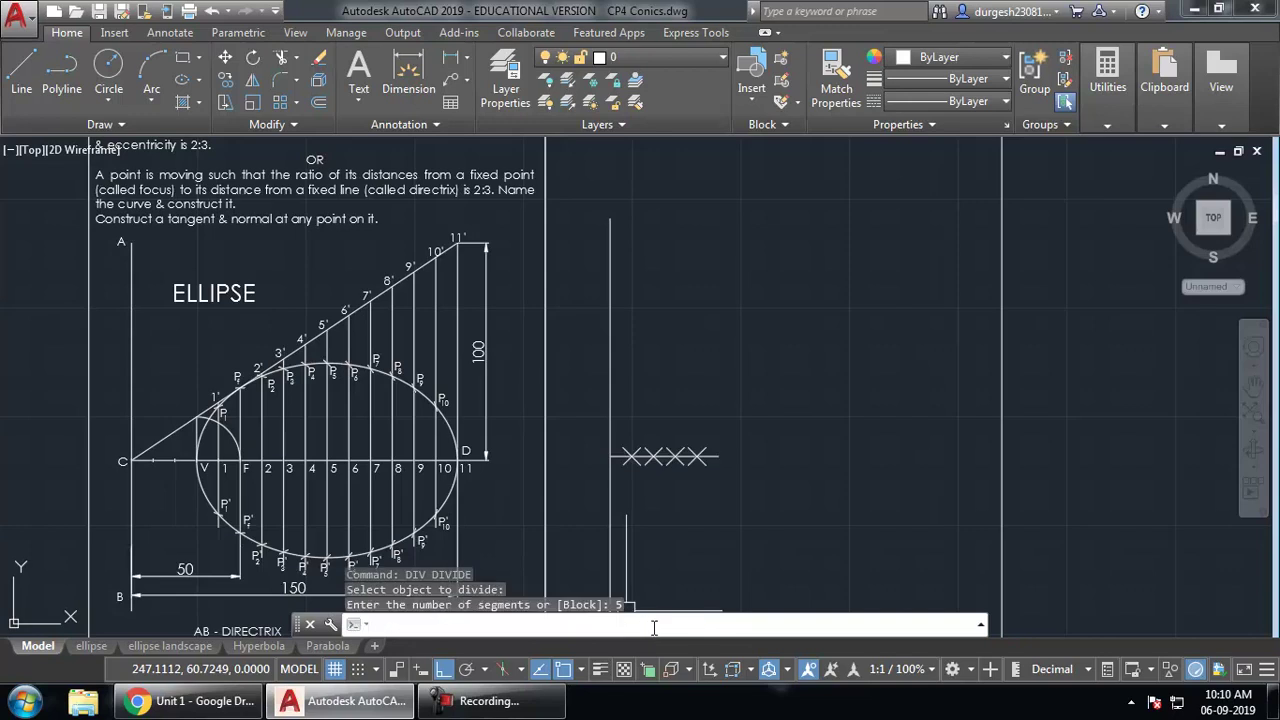
# - Place single-line text F with height 4 and rotation 0 below the focus end of the axis
pyautogui.scroll(2, 630, 475)
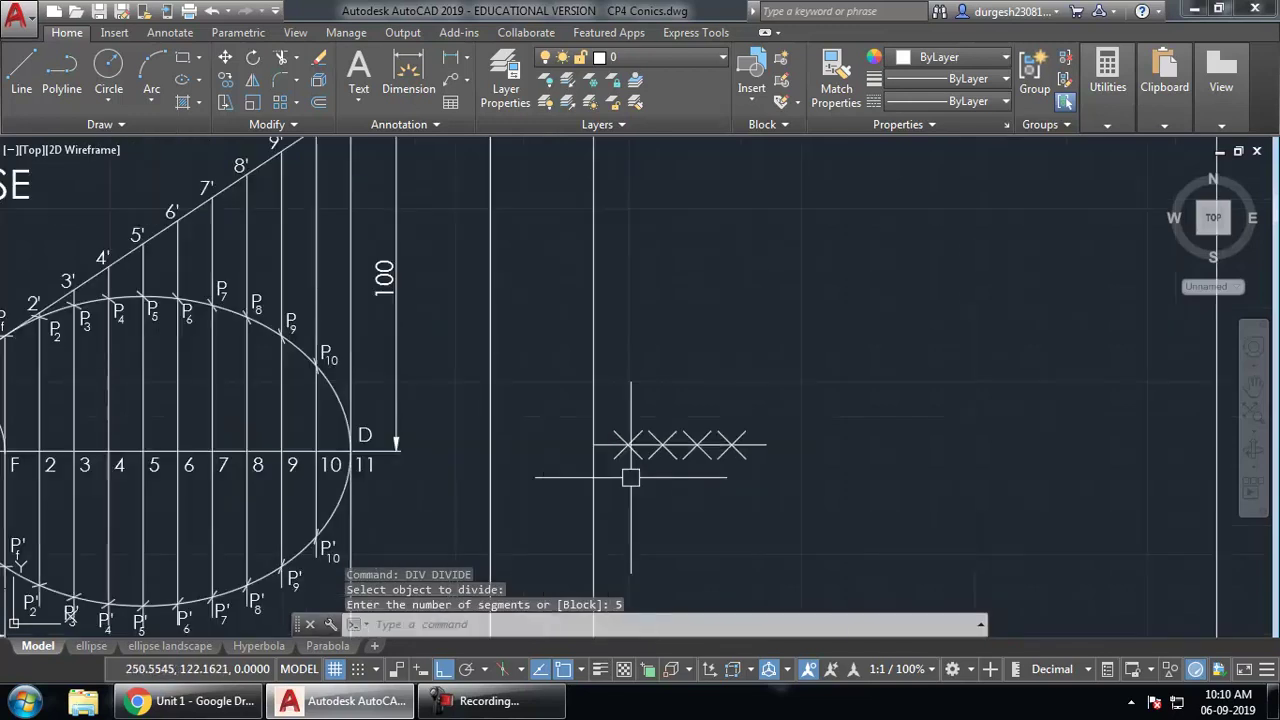
pyautogui.scroll(-3, 658, 504)
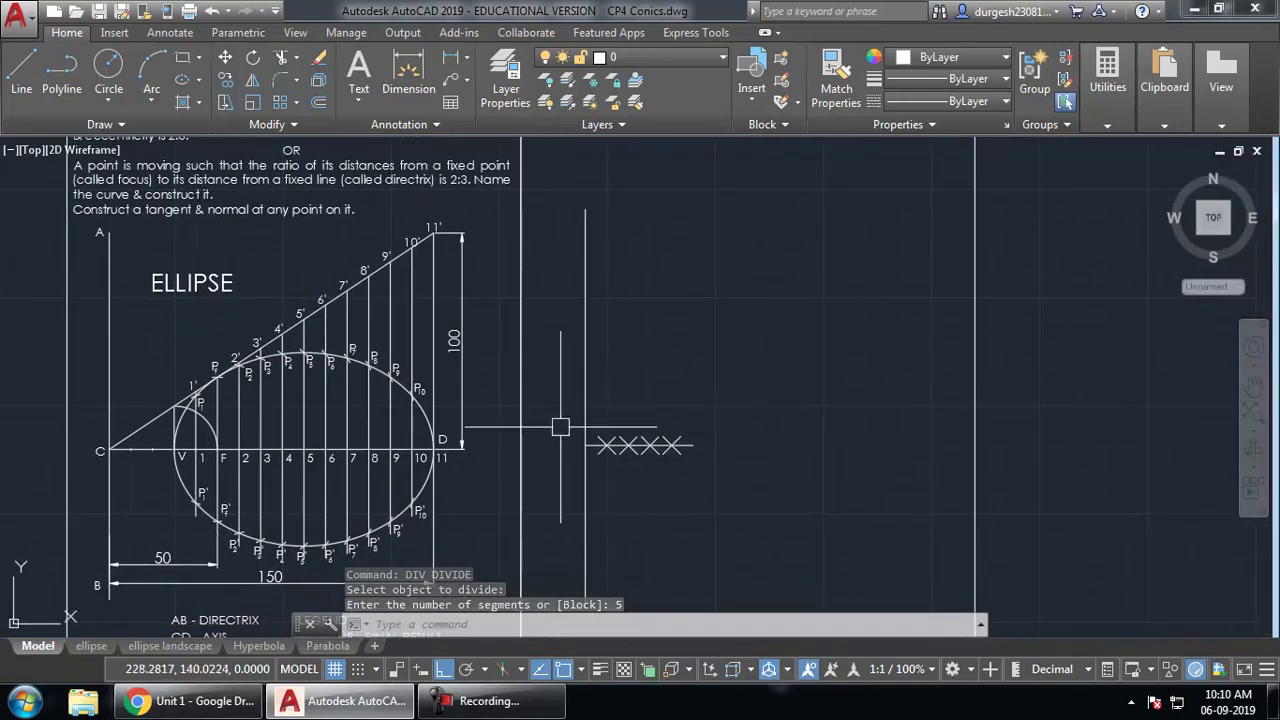
pyautogui.write('z')
pyautogui.press('Return')
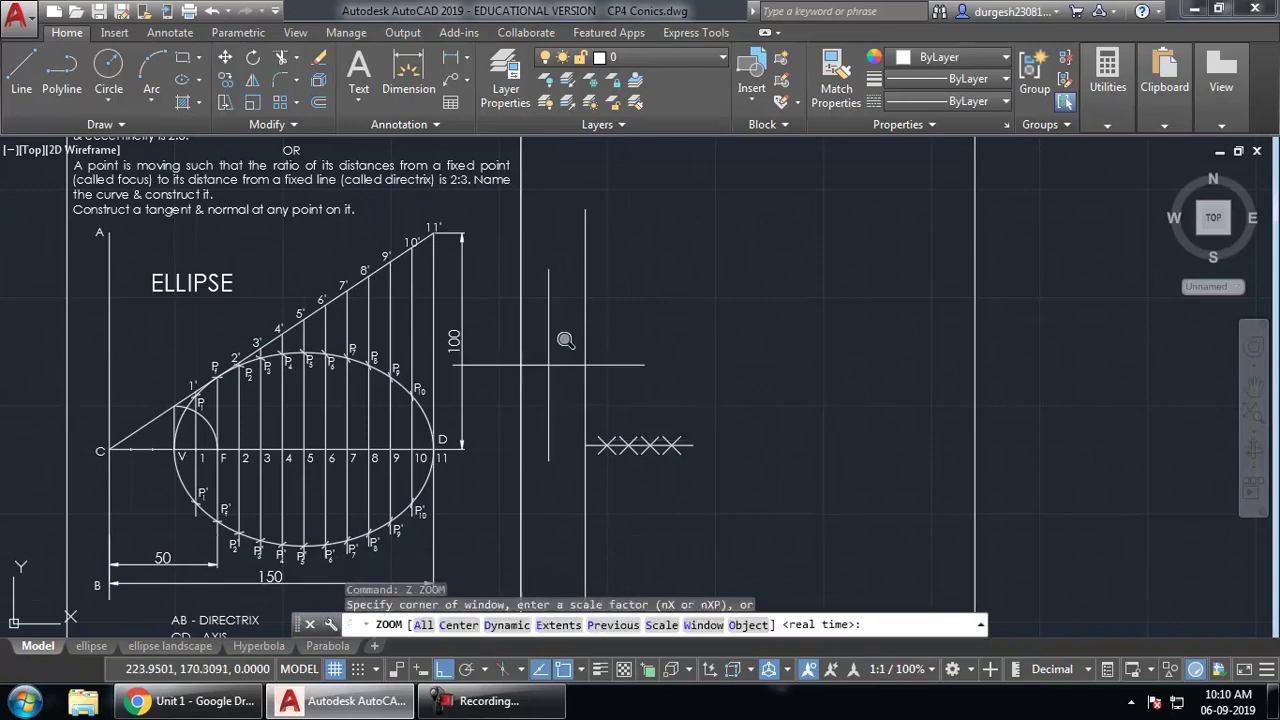
pyautogui.click(594, 372)
pyautogui.click(810, 498)
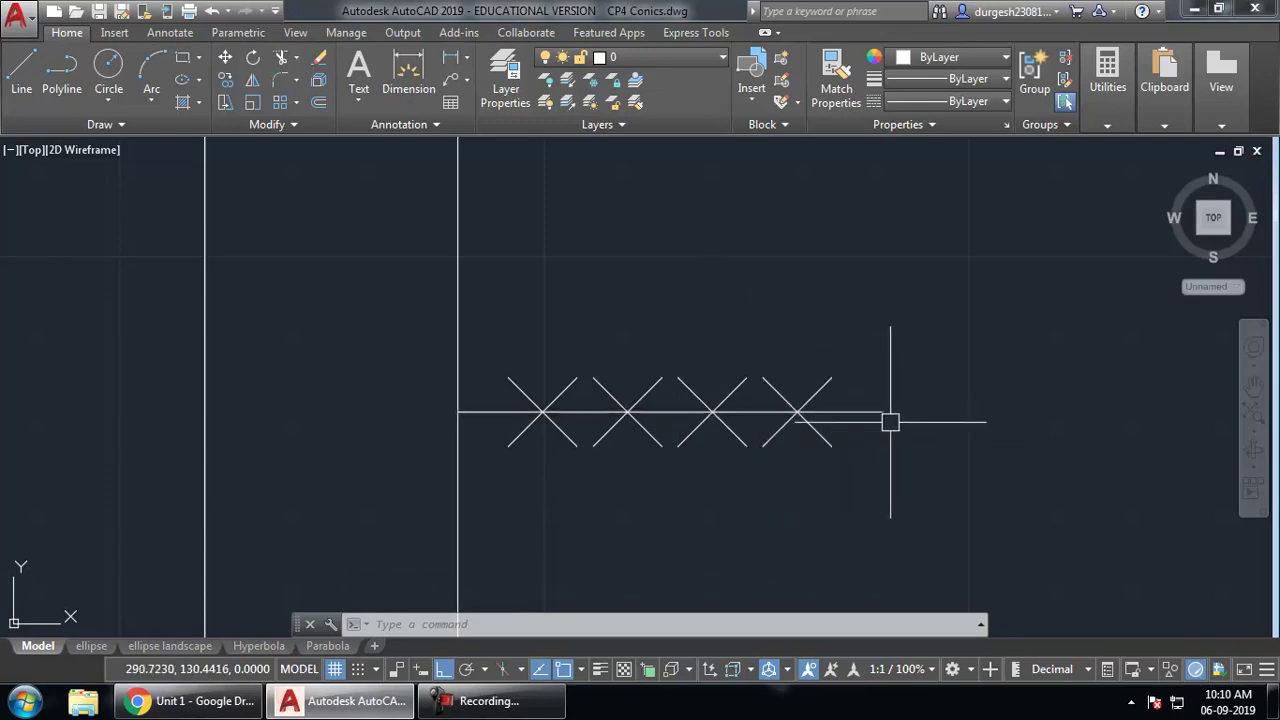
pyautogui.write('dt')
pyautogui.press('Return')
pyautogui.click(885, 481)
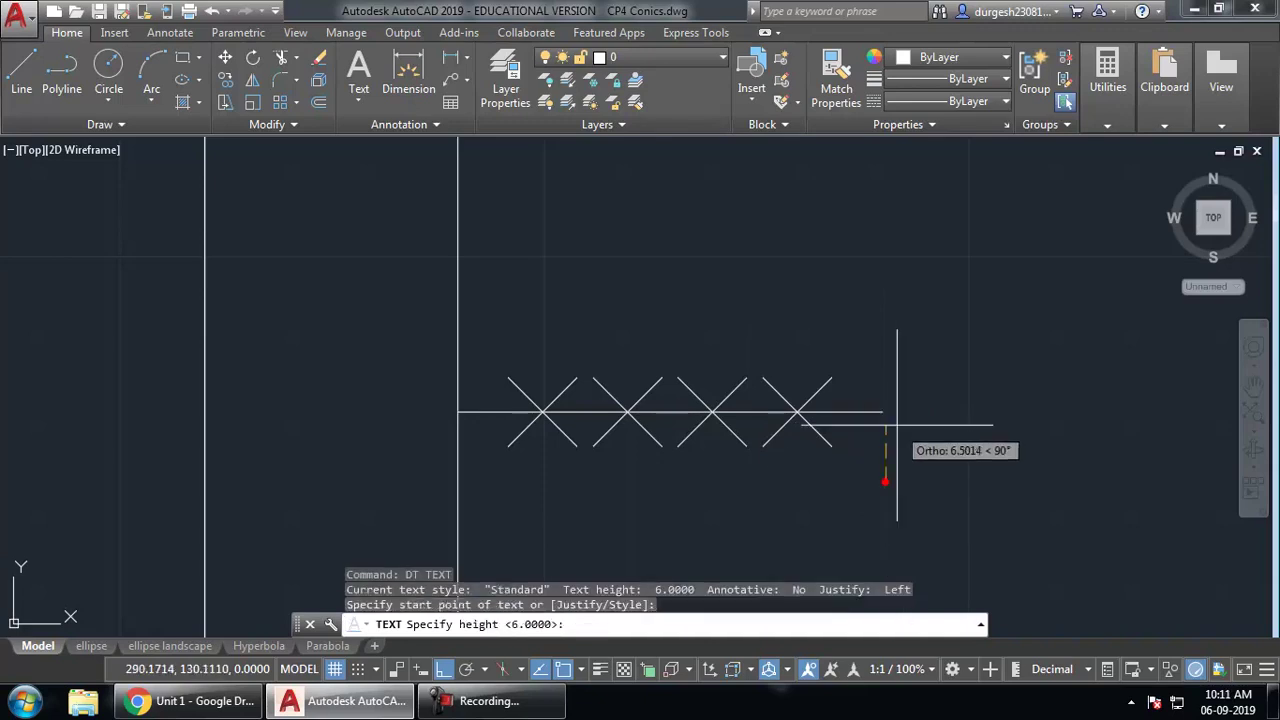
pyautogui.write('4')
pyautogui.press('Return')
pyautogui.write('f')
pyautogui.press('Return')
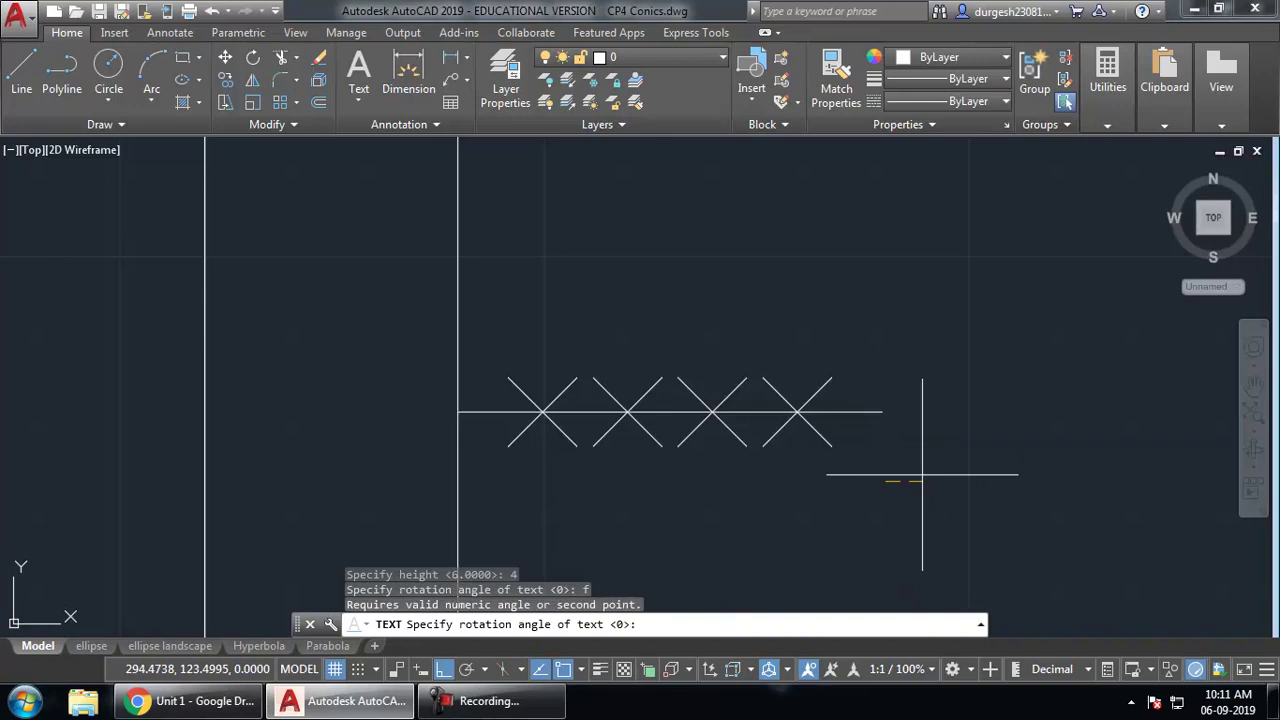
pyautogui.press('Return')
pyautogui.write('f')
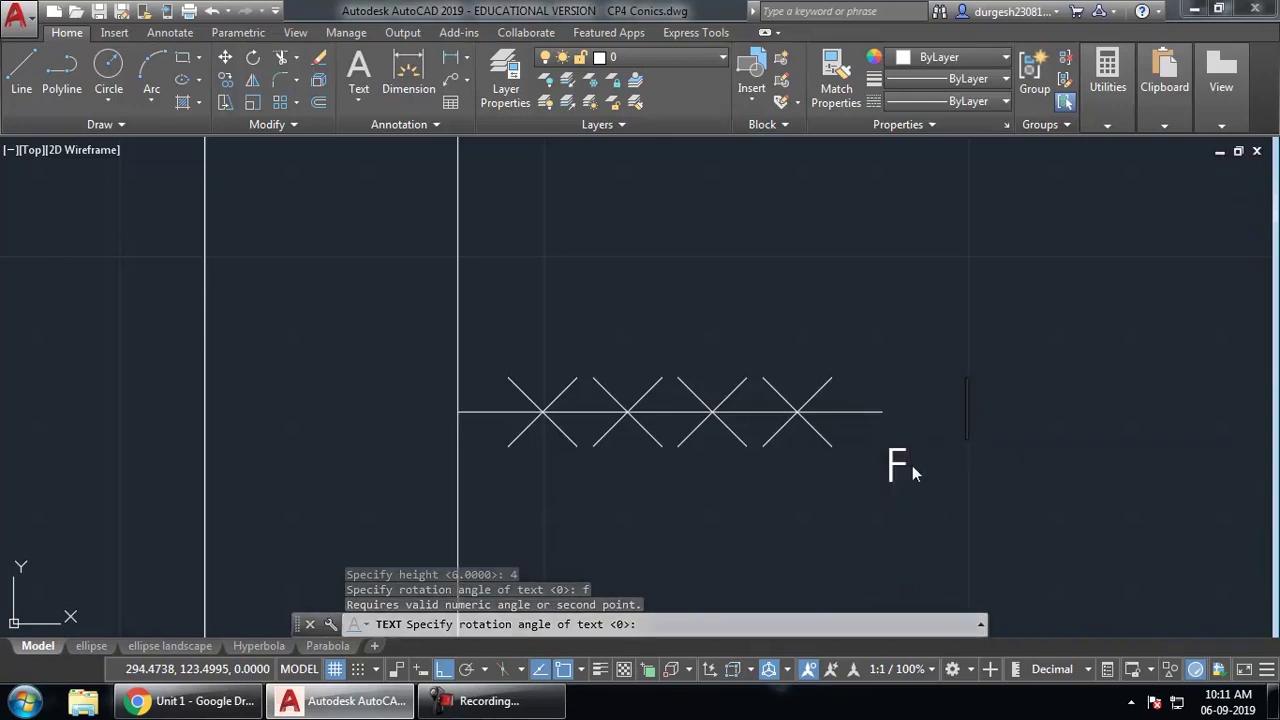
pyautogui.press('Escape')
pyautogui.press('Escape')
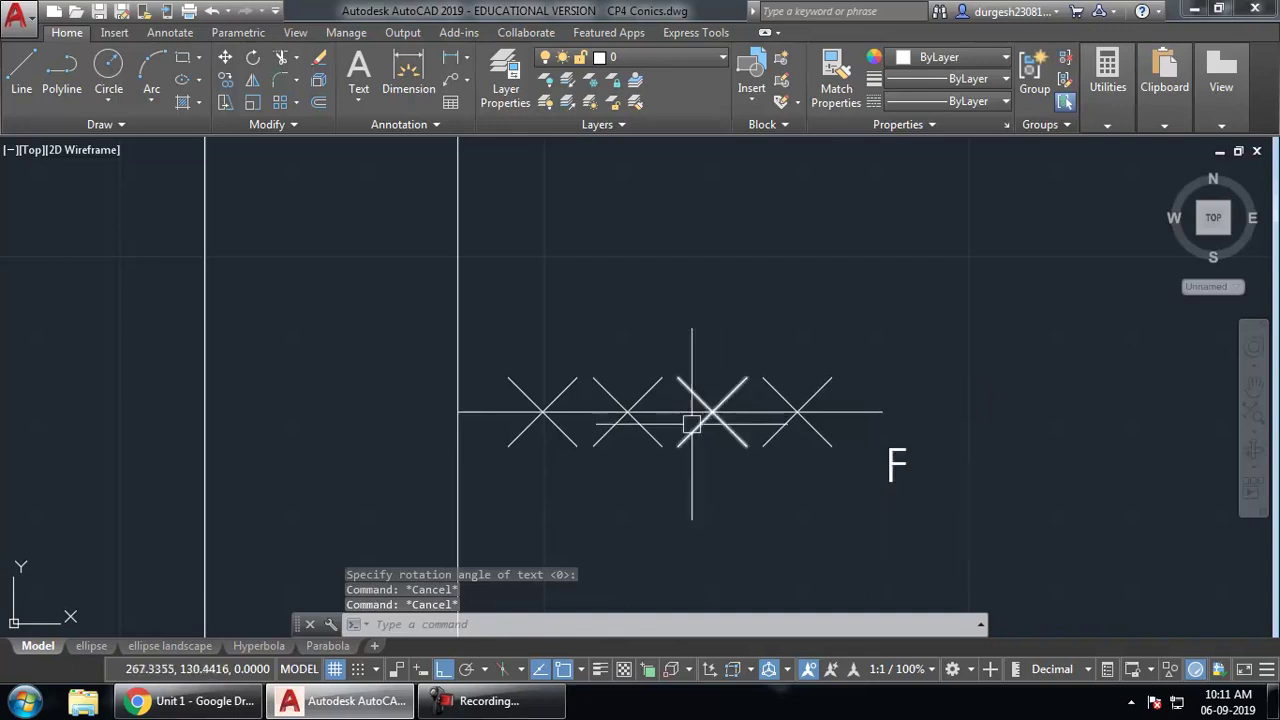
# - Move the F label freely, with ortho off, so it sits closer beneath the focus end of the axis
pyautogui.click(897, 462)
pyautogui.write('m')
pyautogui.press('Return')
pyautogui.click(960, 472)
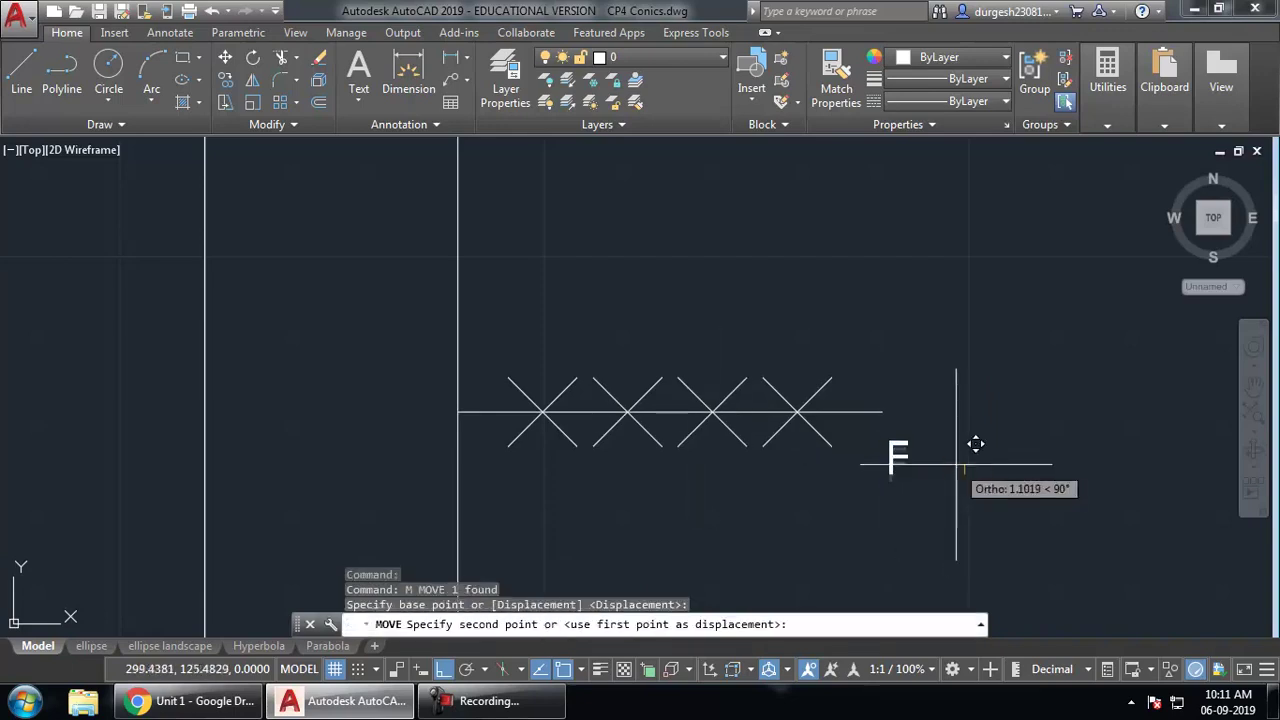
pyautogui.press('F8')
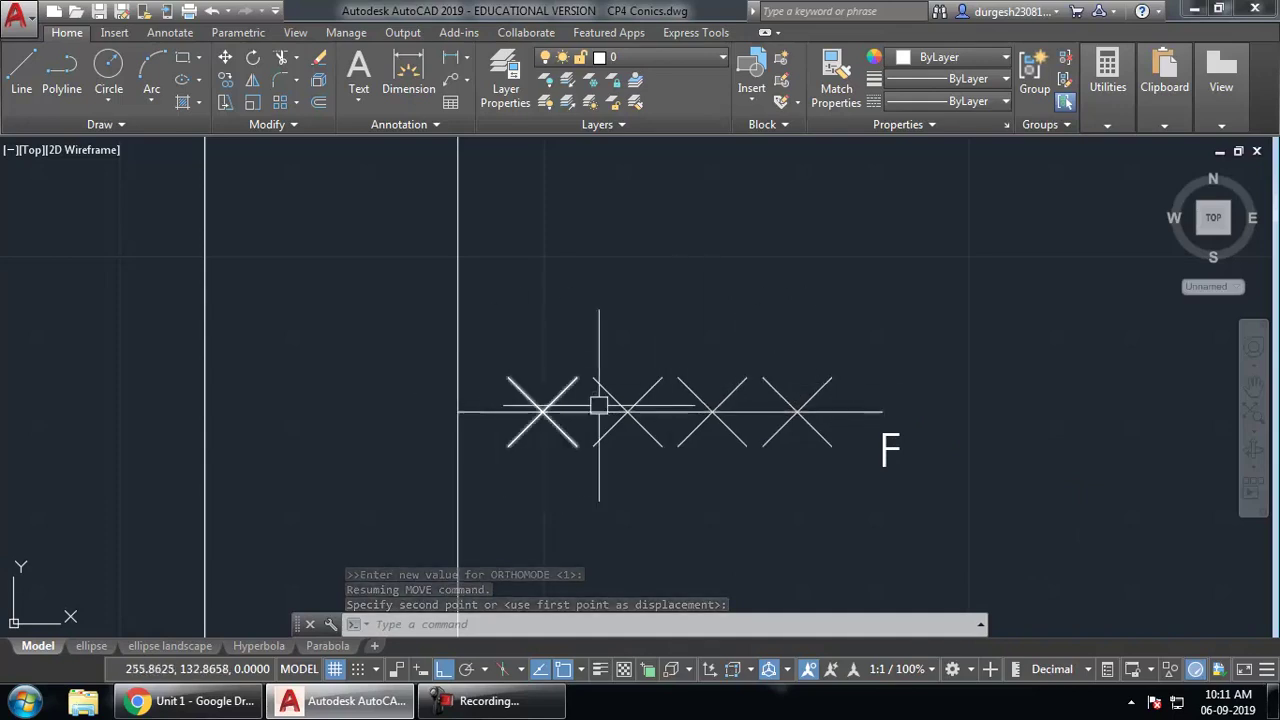
pyautogui.click(692, 430)
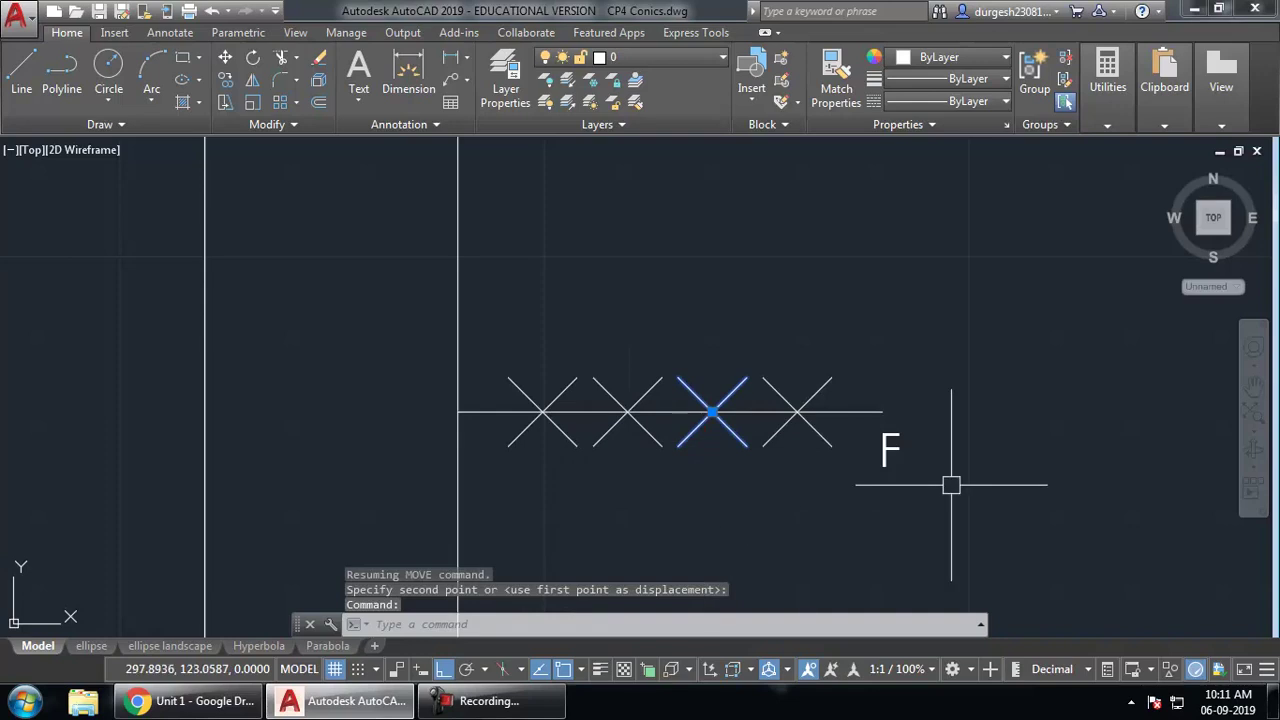
pyautogui.press('Escape')
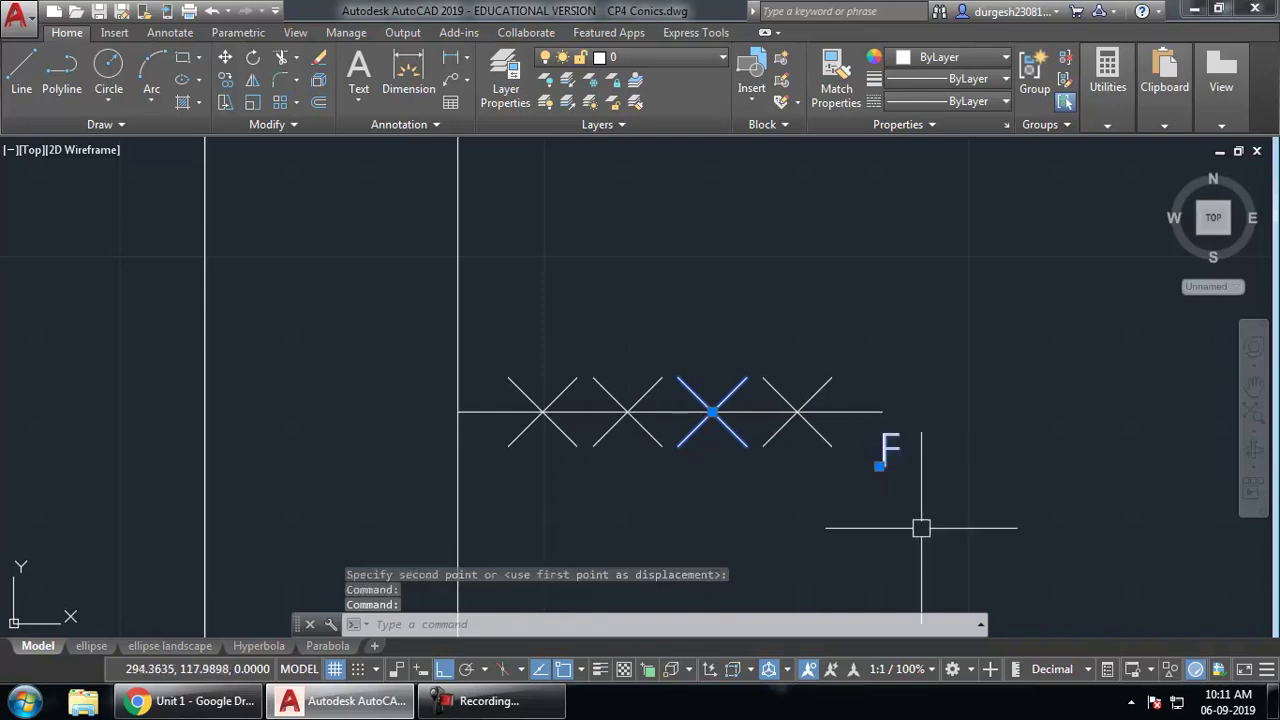
# - Copy the F label and paste the copy beneath the third division point of the axis
pyautogui.press('Escape')
pyautogui.click(893, 458)
pyautogui.hotkey('ctrl', 'c')
pyautogui.hotkey('ctrl', 'v')
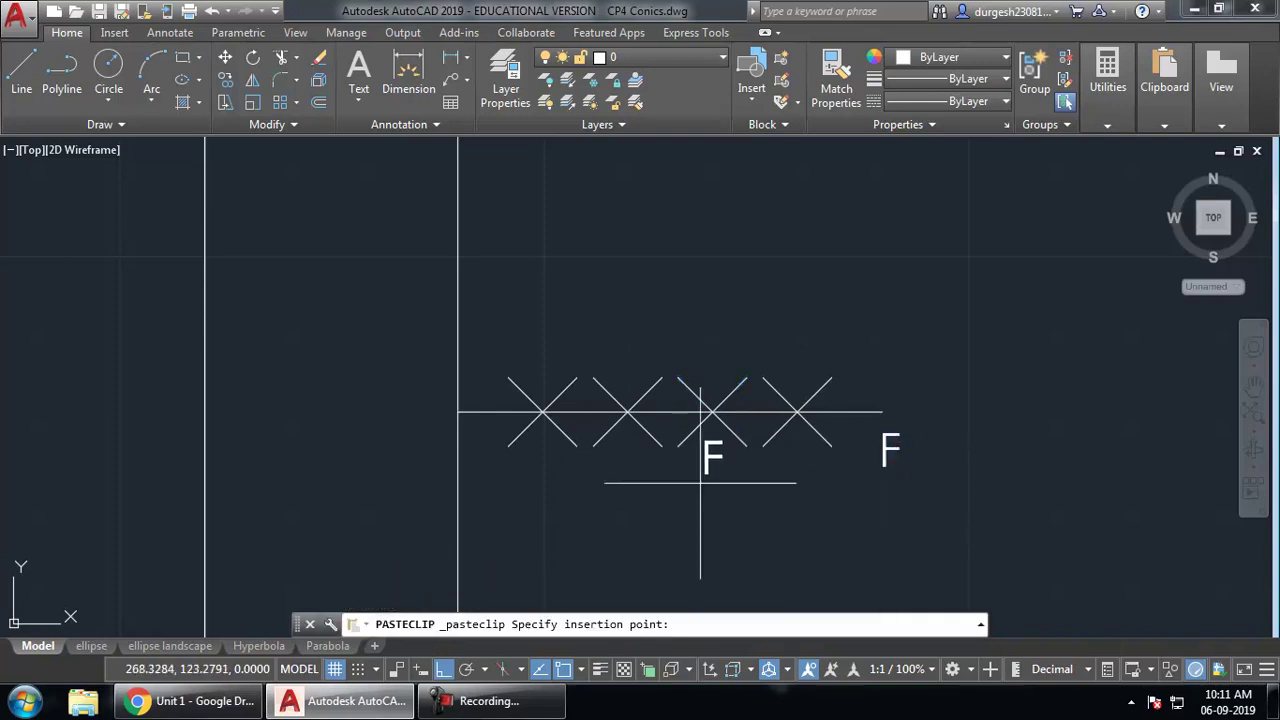
pyautogui.click(703, 481)
# - Change the text of the copied label under the third division point to V
pyautogui.doubleClick(714, 455)
pyautogui.write('V')
pyautogui.click(833, 540)
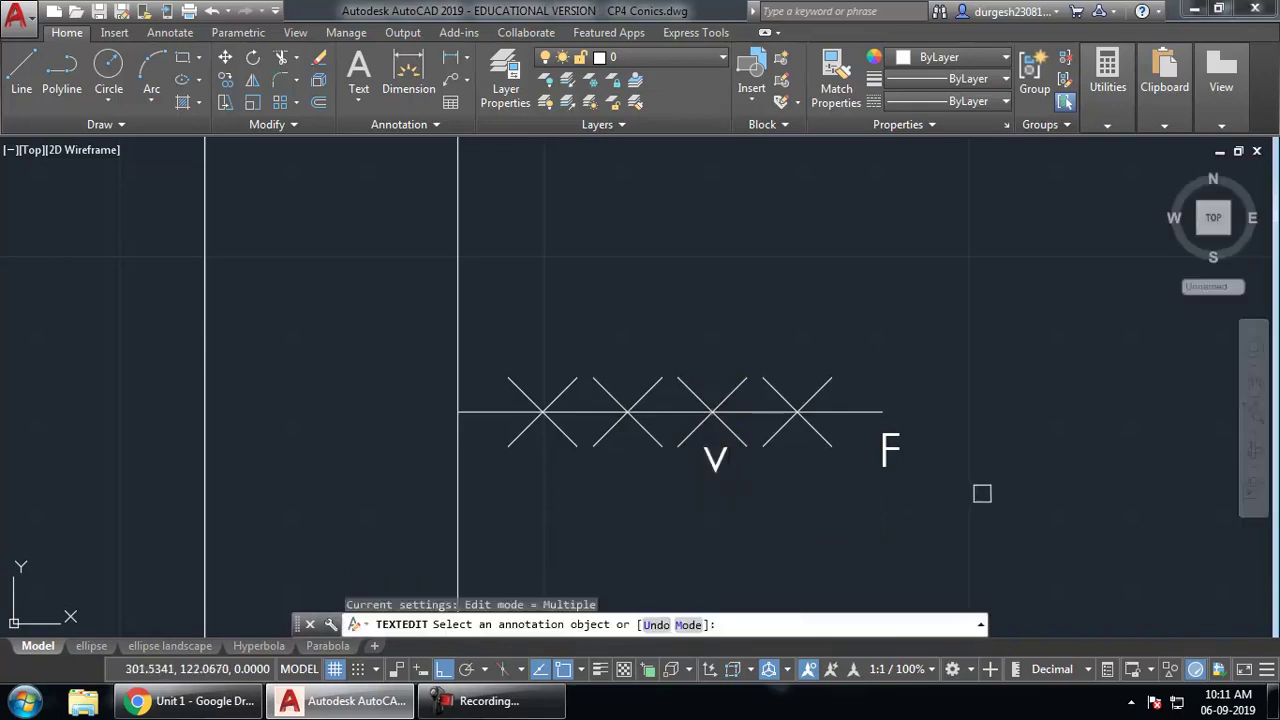
pyautogui.press('Escape')
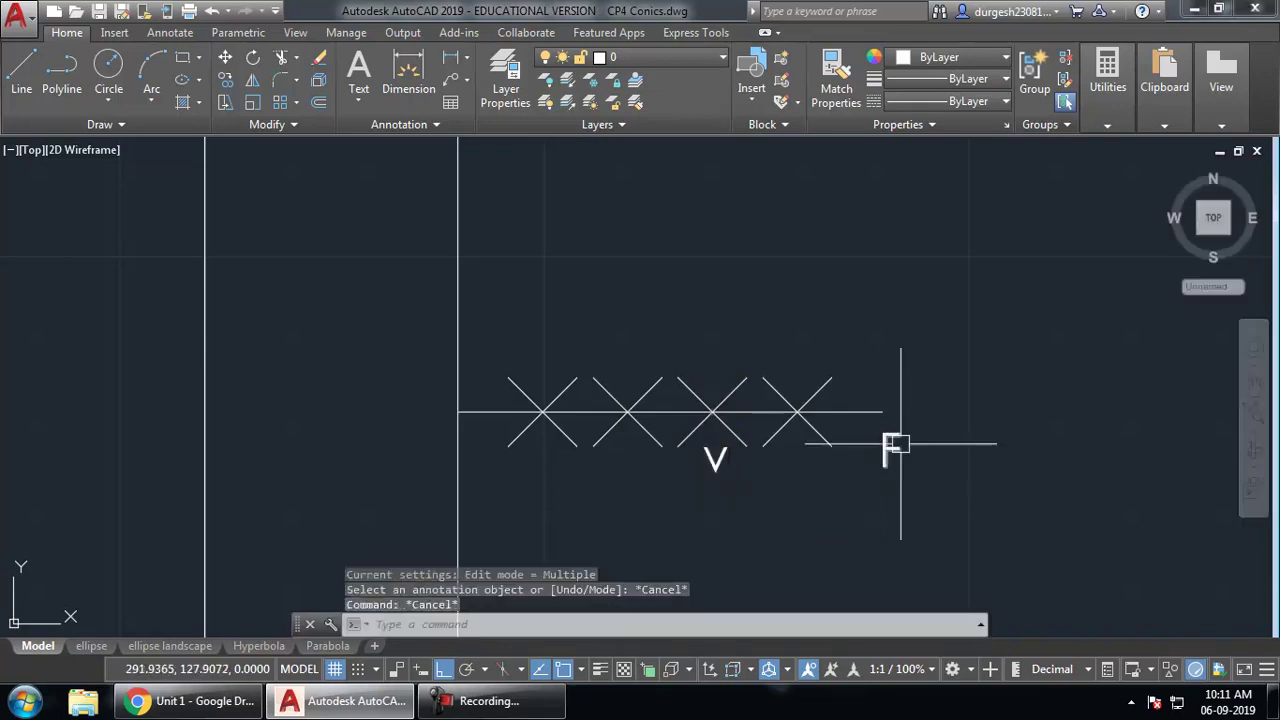
pyautogui.doubleClick(715, 462)
pyautogui.click(749, 502)
pyautogui.moveTo(980, 391)
pyautogui.mouseDown(button='middle')
pyautogui.moveTo(980, 455)
pyautogui.moveTo(949, 434)
pyautogui.mouseUp(button='middle')
pyautogui.press('Escape')
pyautogui.press('Escape')
# - Examine the inclined eccentricity line and its construction in the finished reference ellipse
pyautogui.write('z')
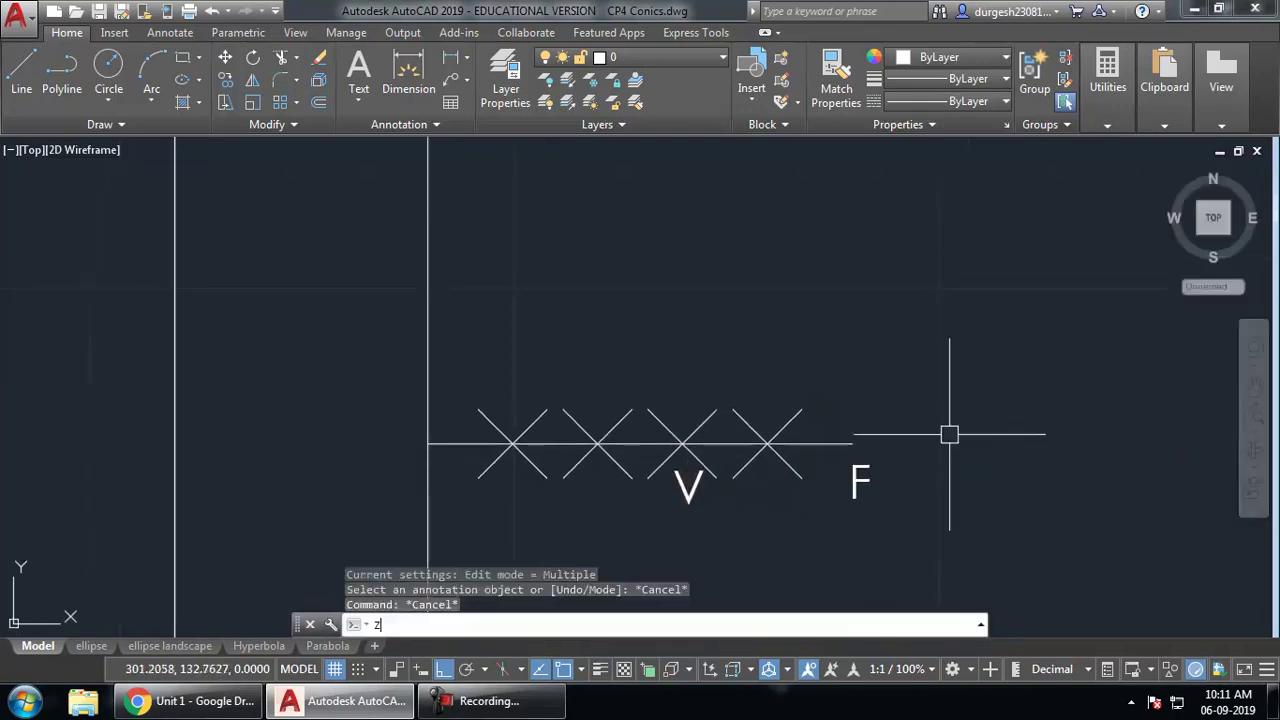
pyautogui.press('Return')
pyautogui.press('Return')
pyautogui.moveTo(886, 251); pyautogui.dragTo(881, 485)
pyautogui.press('Escape')
pyautogui.moveTo(837, 380); pyautogui.dragTo(1077, 452, button='middle')
pyautogui.press('Escape')
pyautogui.click(155, 203)
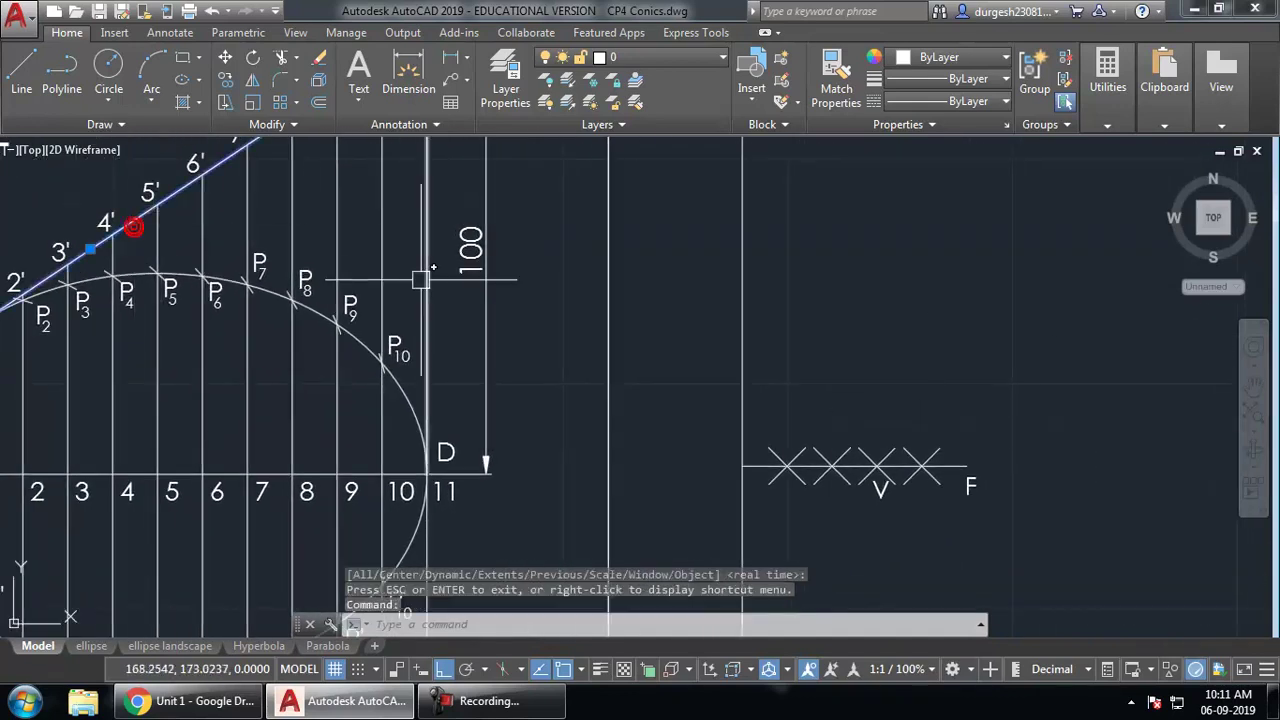
pyautogui.scroll(-2, 411, 373)
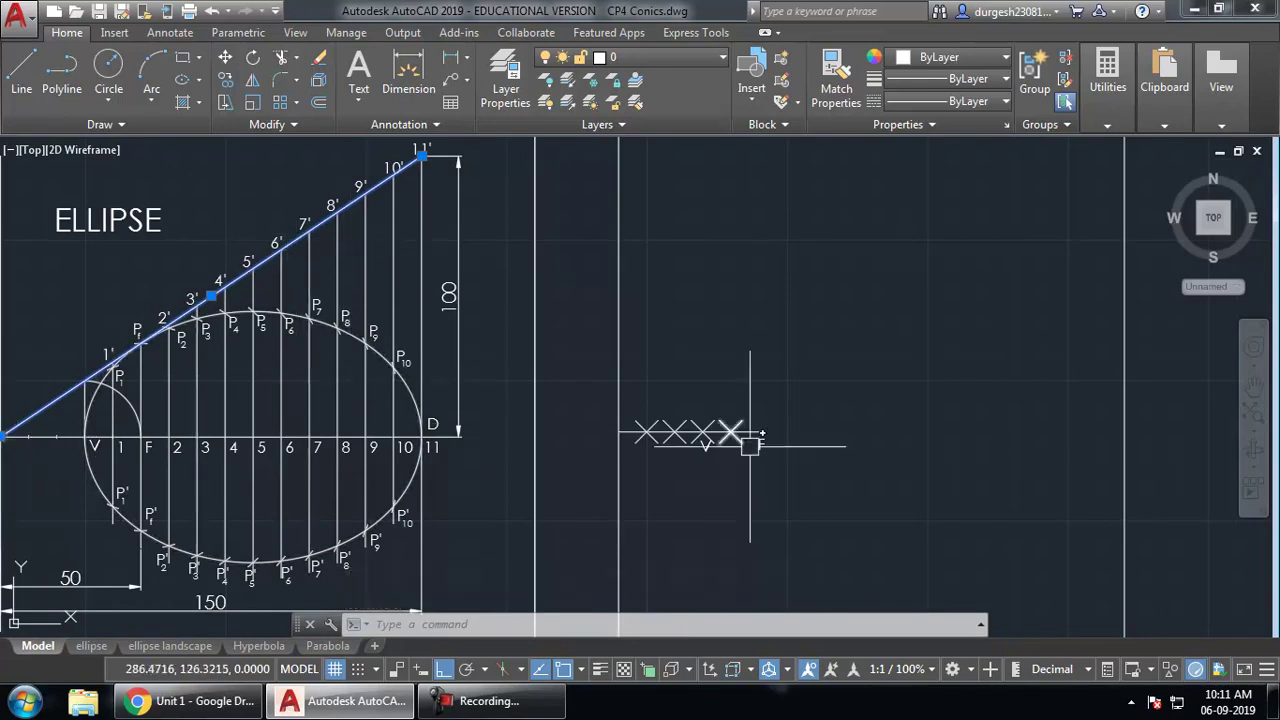
pyautogui.scroll(2, 665, 443)
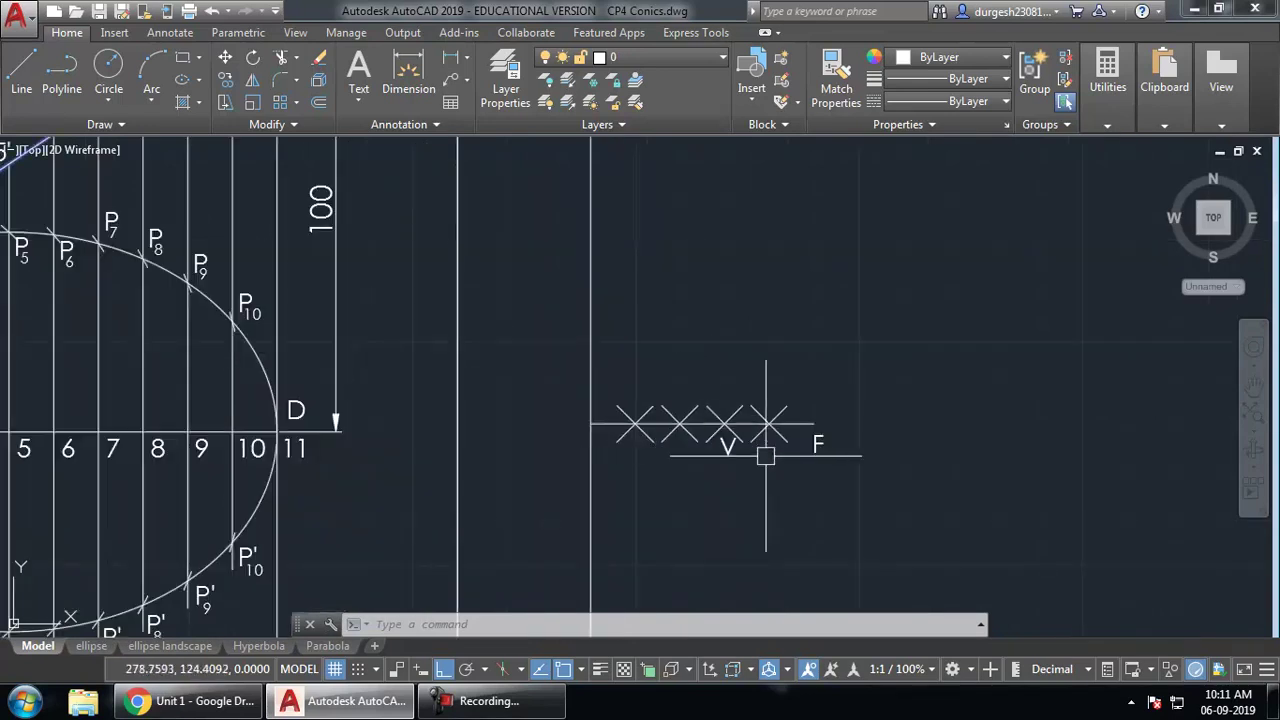
pyautogui.moveTo(816, 462); pyautogui.dragTo(800, 466, button='middle')
pyautogui.press('Escape')
pyautogui.press('Escape')
pyautogui.press('Escape')
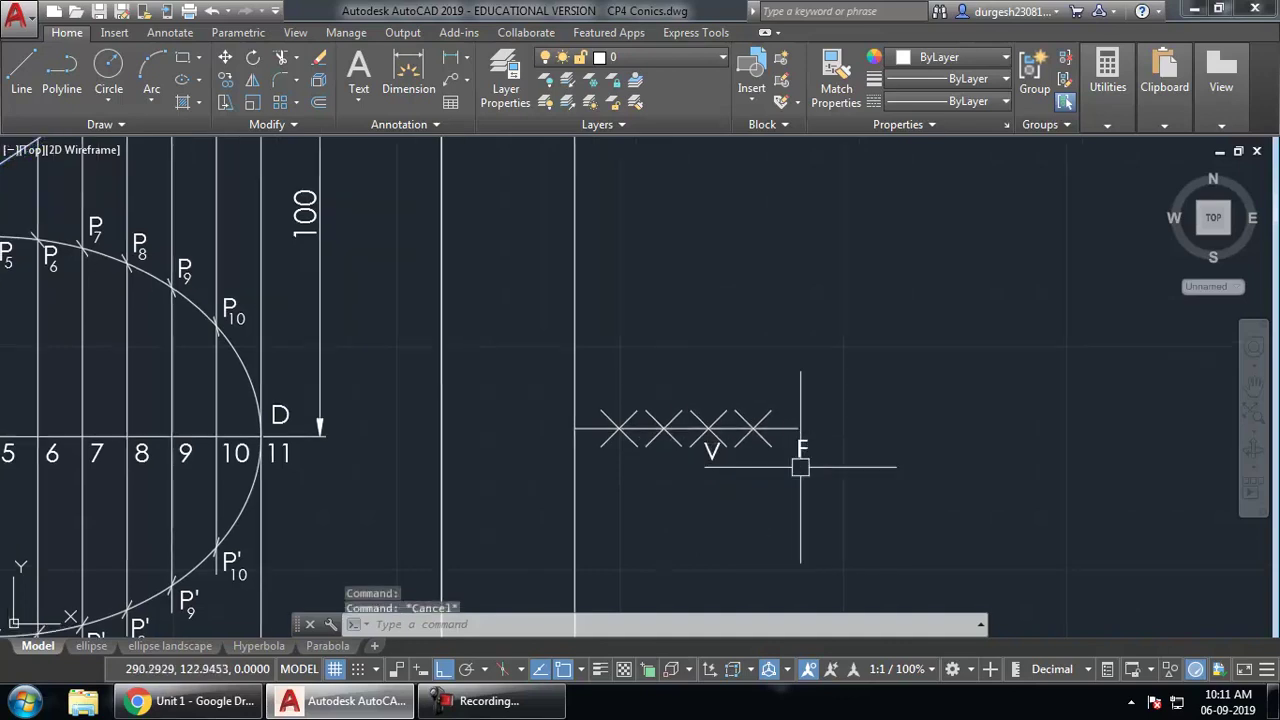
# - Draw a circle centred on division point V with its radius reaching the focus F
pyautogui.write('c')
pyautogui.press('Return')
pyautogui.scroll(2, 770, 475)
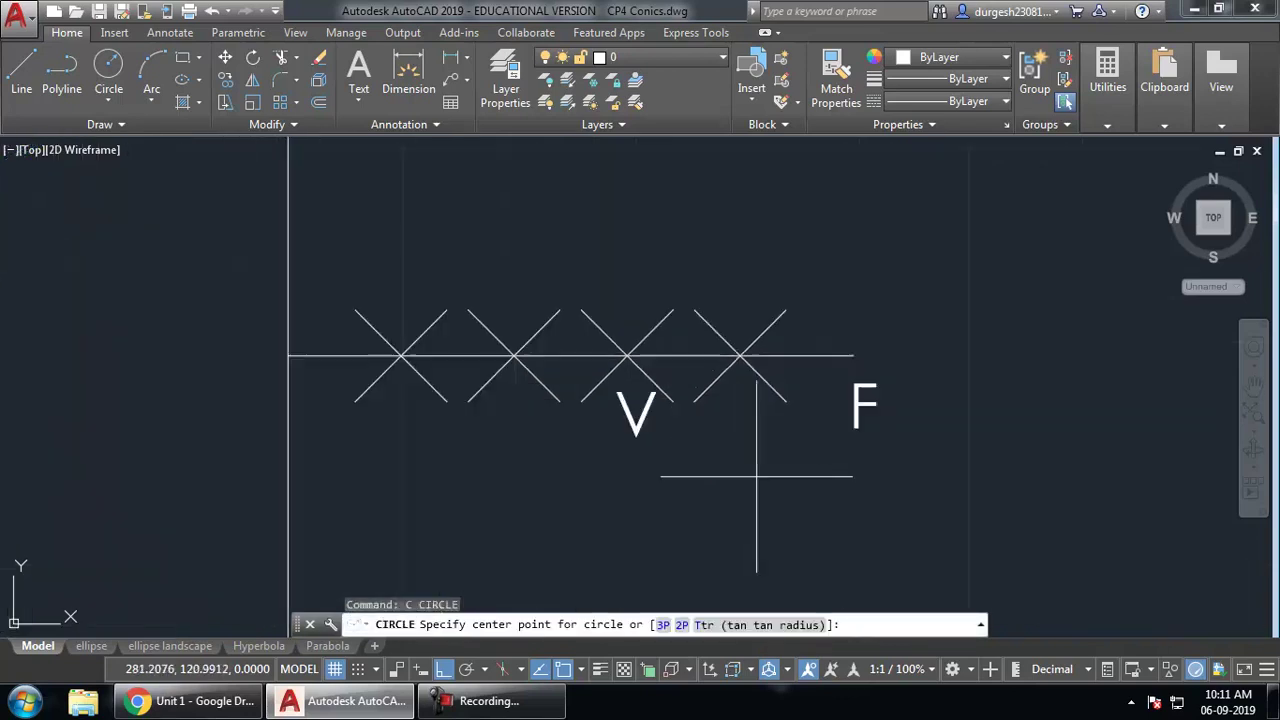
pyautogui.click(627, 355)
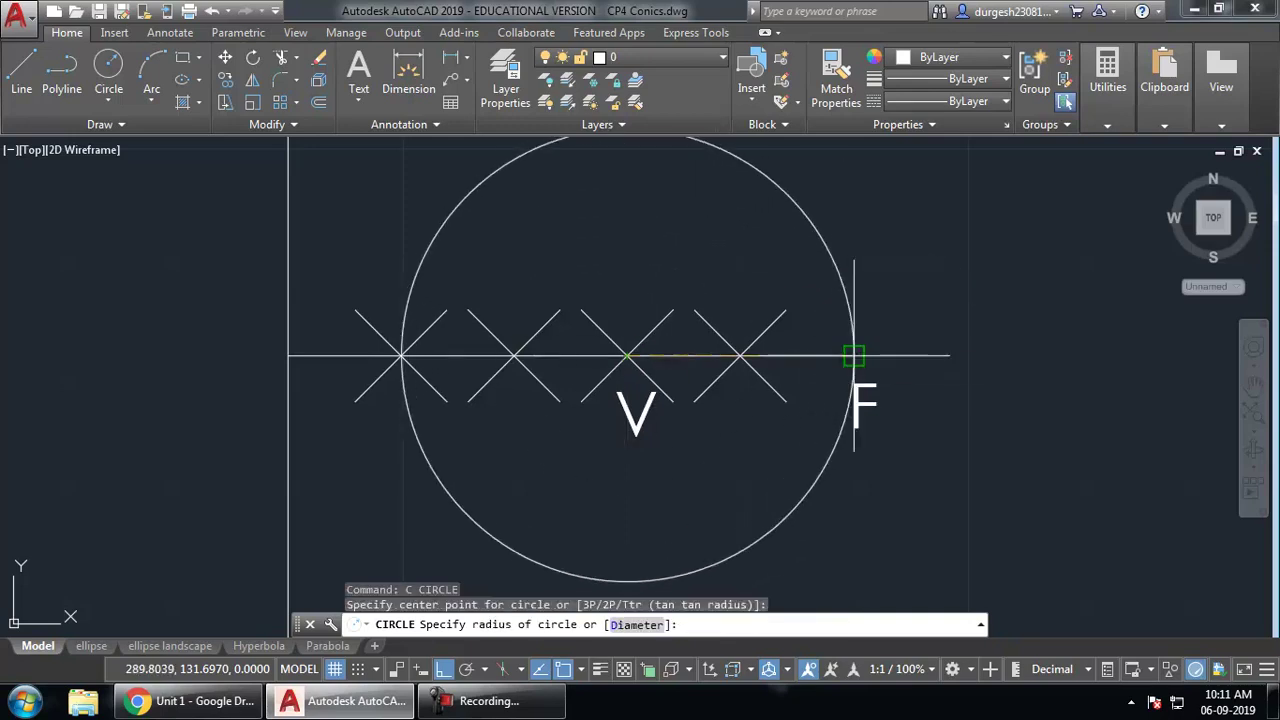
pyautogui.click(853, 355)
# - Draw a vertical line from V up to the top of the circle
pyautogui.moveTo(886, 289); pyautogui.dragTo(880, 376, button='middle')
pyautogui.write('l')
pyautogui.press('Return')
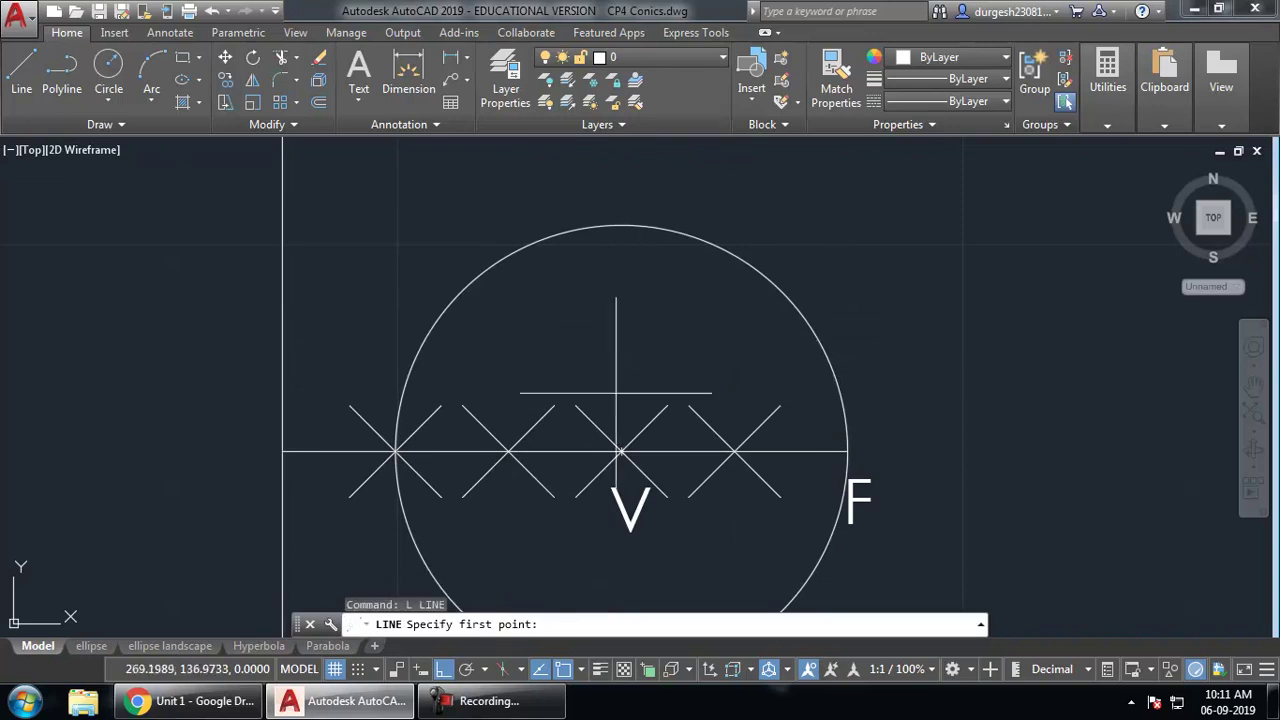
pyautogui.click(621, 452)
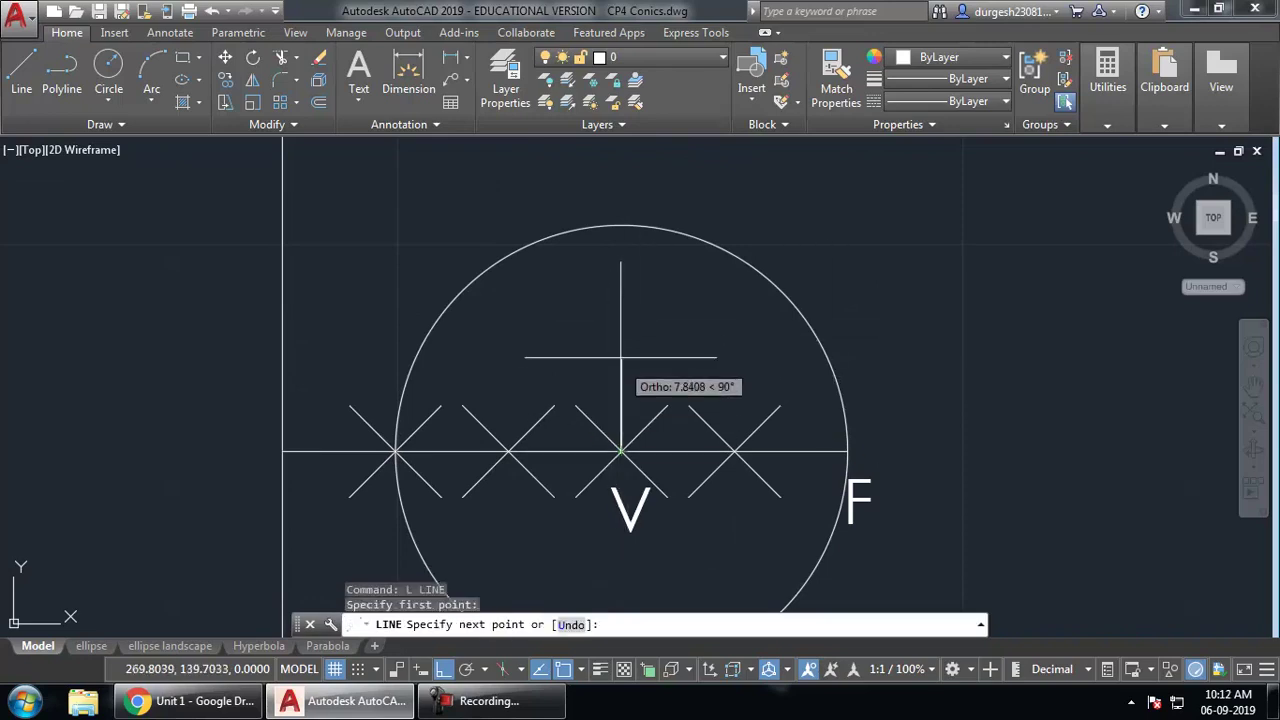
pyautogui.click(621, 225)
pyautogui.press('Return')
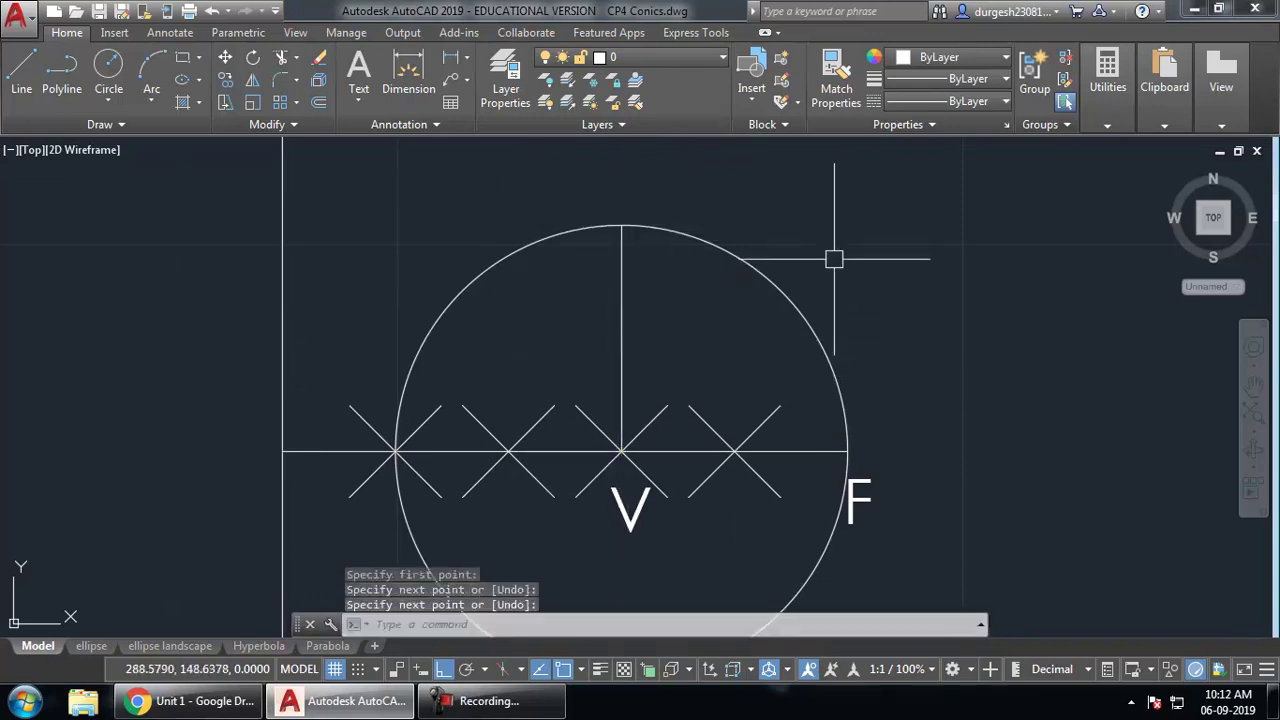
# - Try to trim the circle left of the vertical line, using only the circle and that line as cutting edges
pyautogui.click(845, 252)
pyautogui.click(537, 331)
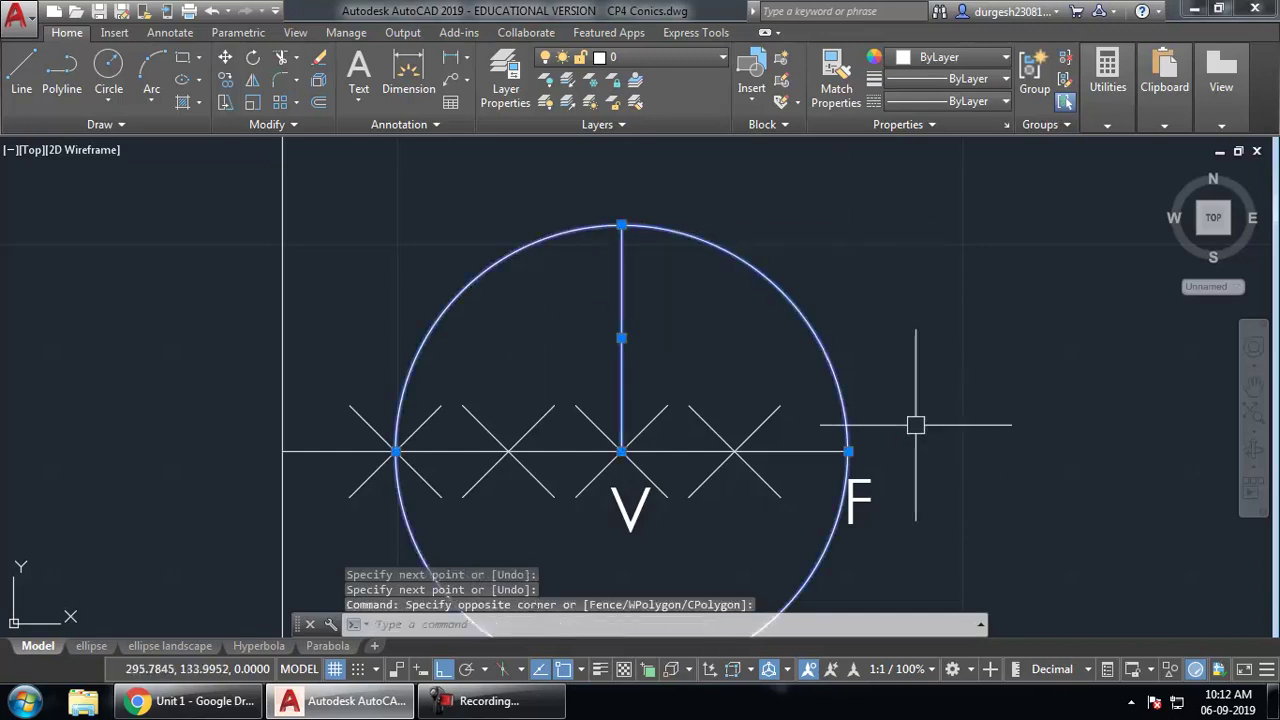
pyautogui.write('tr')
pyautogui.press('Return')
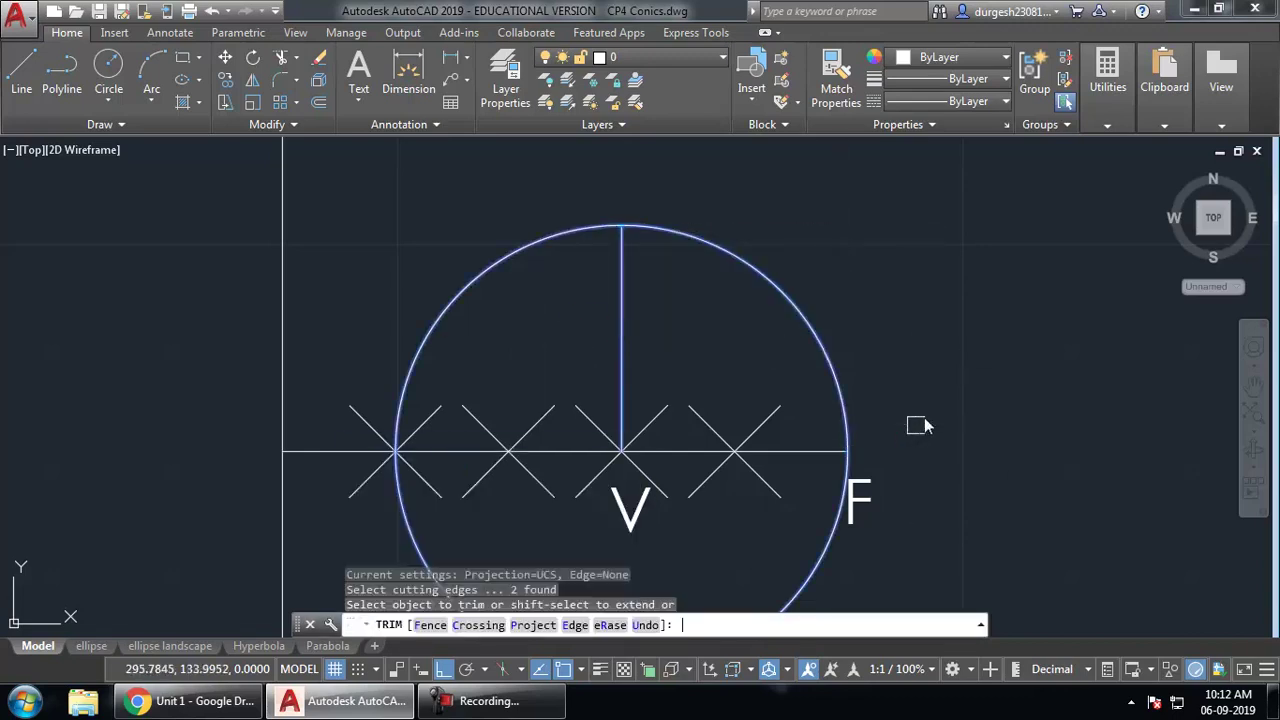
pyautogui.click(503, 262)
pyautogui.rightClick(491, 263)
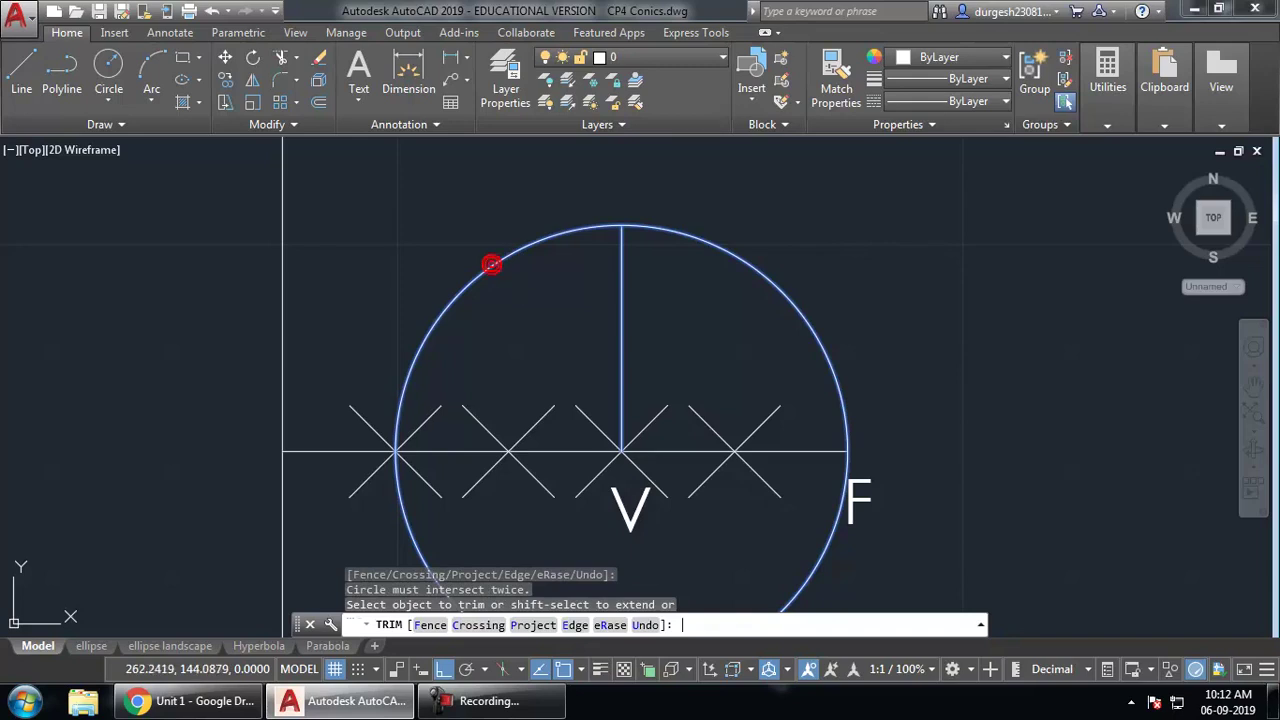
# - Trim the circle to the quarter arc between the top of the vertical line and F, with all objects as cutting edges
pyautogui.press('Return')
pyautogui.press('Return')
pyautogui.click(503, 262)
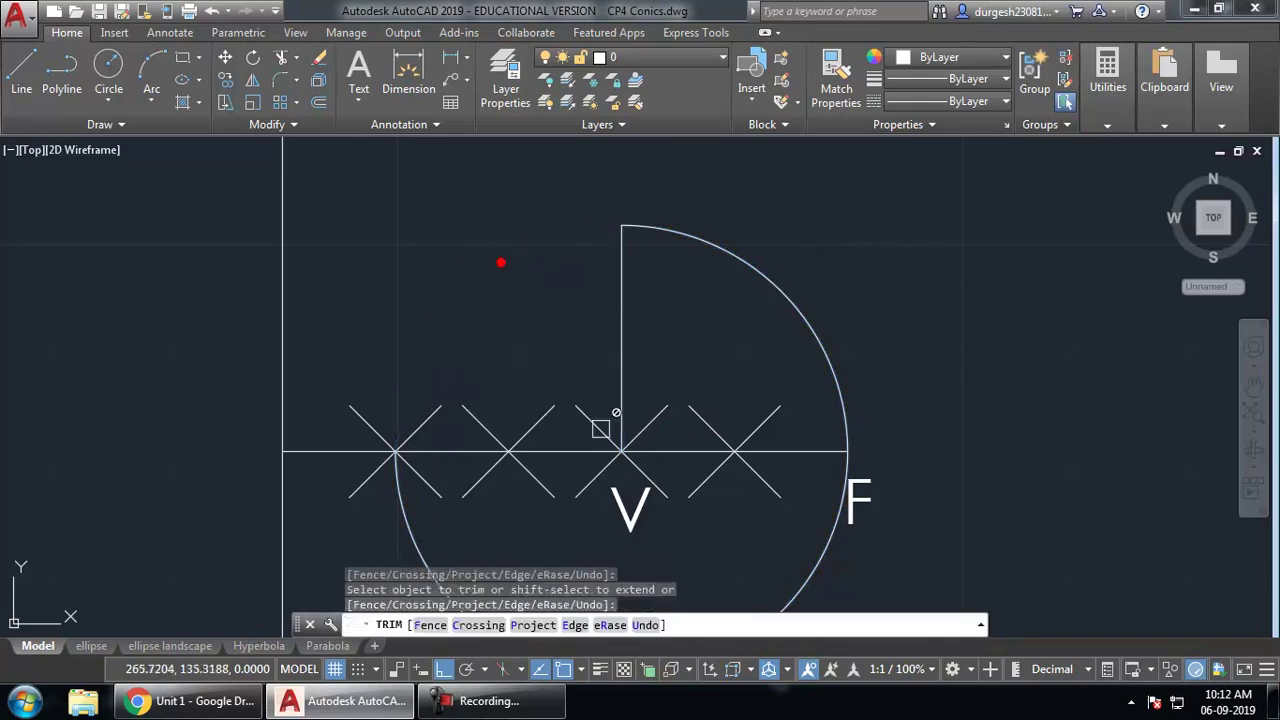
pyautogui.click(603, 423)
pyautogui.moveTo(605, 430); pyautogui.dragTo(591, 346, button='middle')
pyautogui.click(769, 514)
pyautogui.rightClick(769, 512)
pyautogui.press('Return')
pyautogui.press('Return')
pyautogui.click(833, 381)
pyautogui.rightClick(815, 372)
pyautogui.press('Return')
pyautogui.press('Return')
pyautogui.click(808, 371)
pyautogui.rightClick(791, 497)
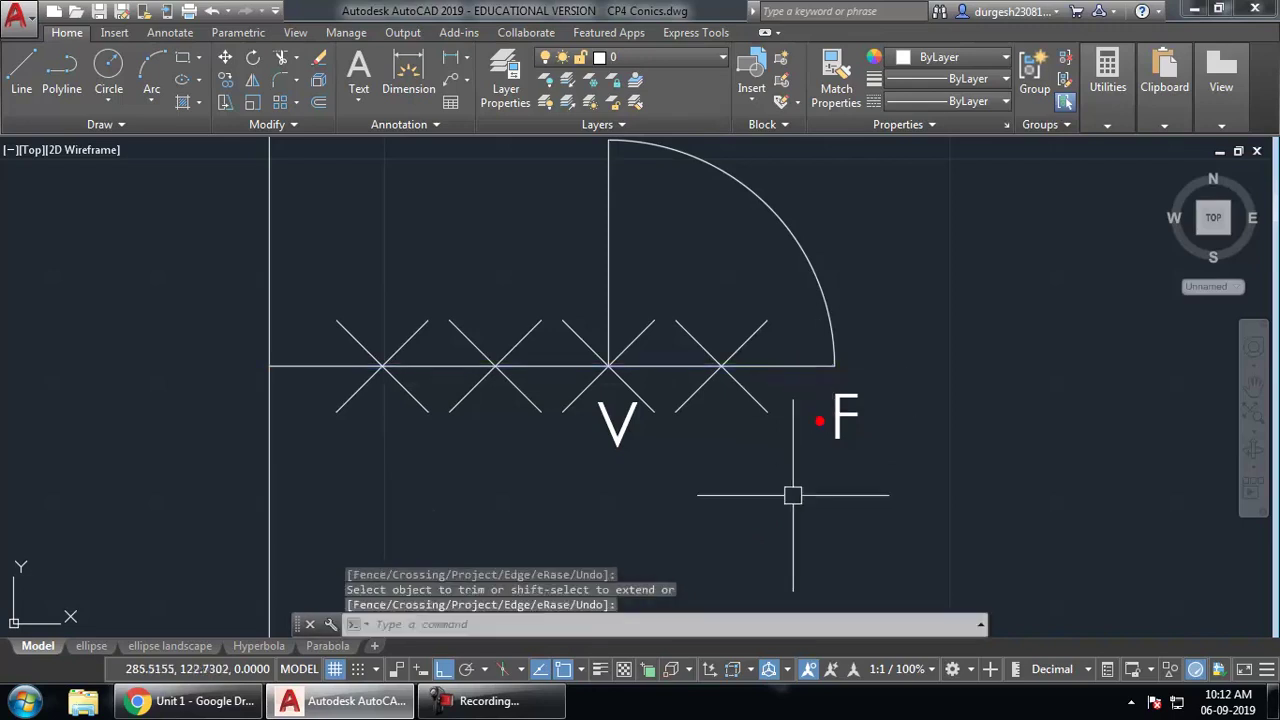
# - Draw an inclined line from the directrix-axis intersection to the top of the vertical line above V
pyautogui.scroll(-2, 795, 499)
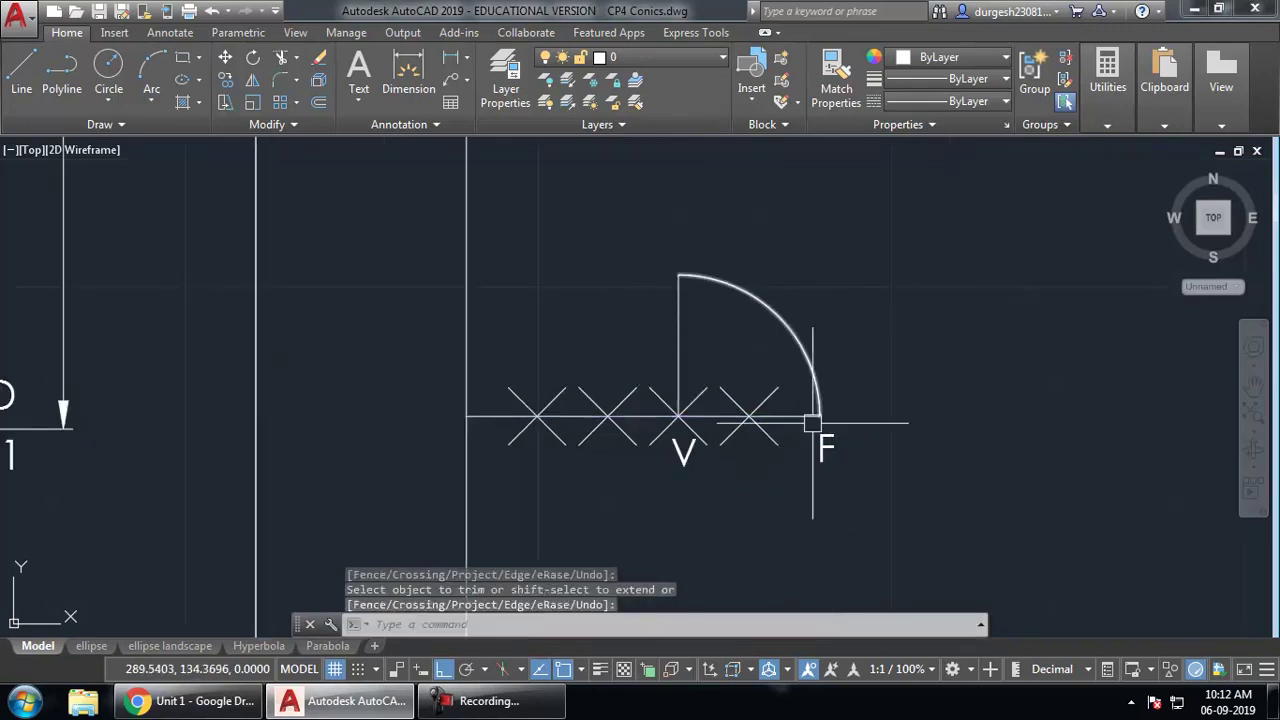
pyautogui.write('l')
pyautogui.press('Return')
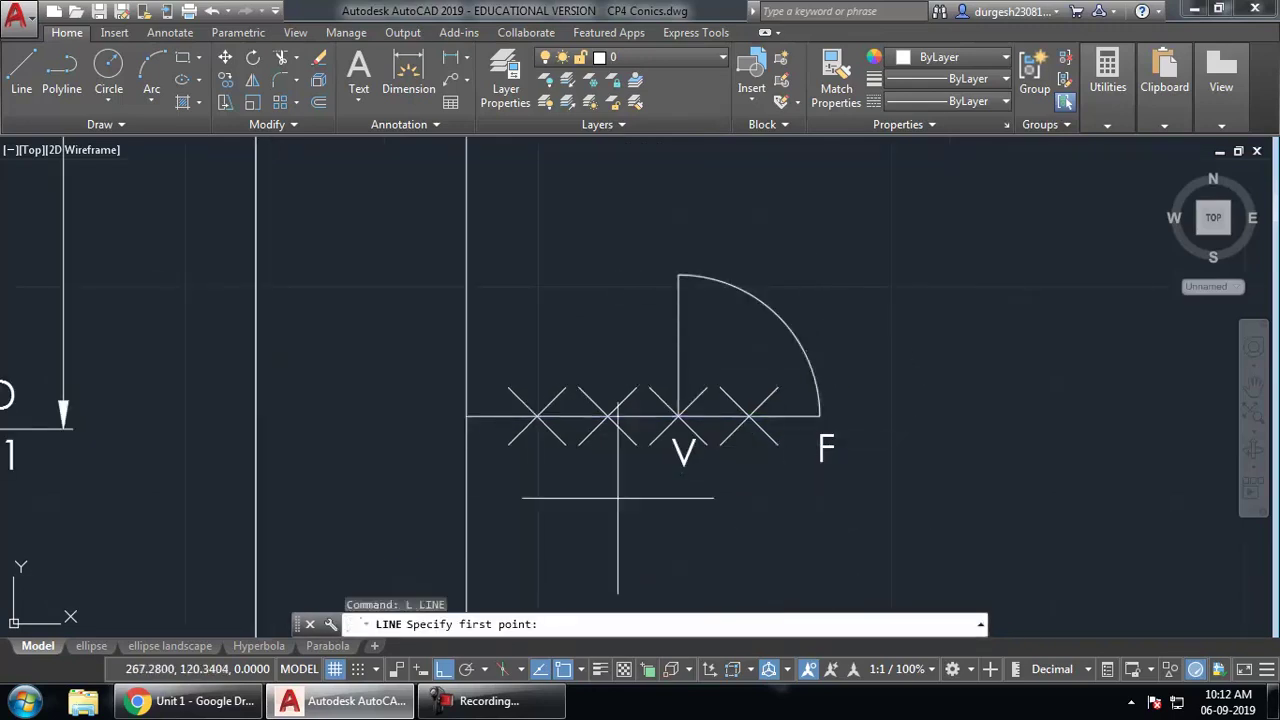
pyautogui.click(467, 416)
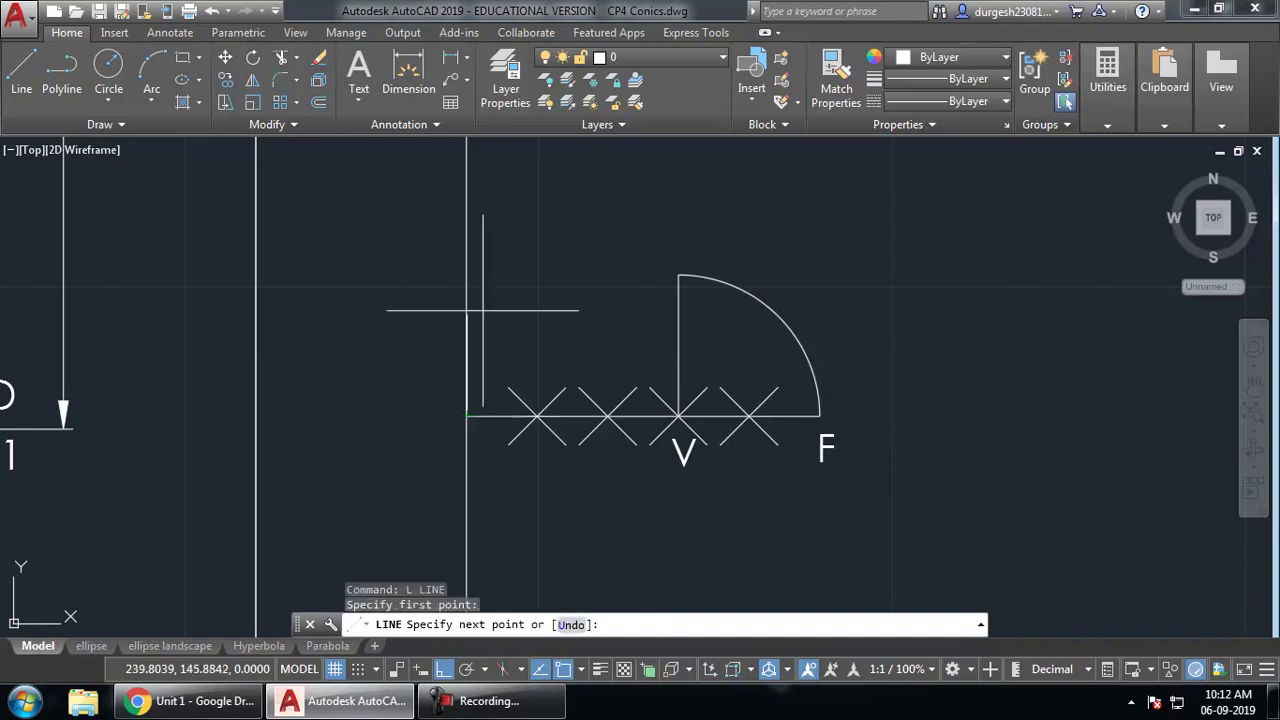
pyautogui.click(678, 275)
pyautogui.press('Return')
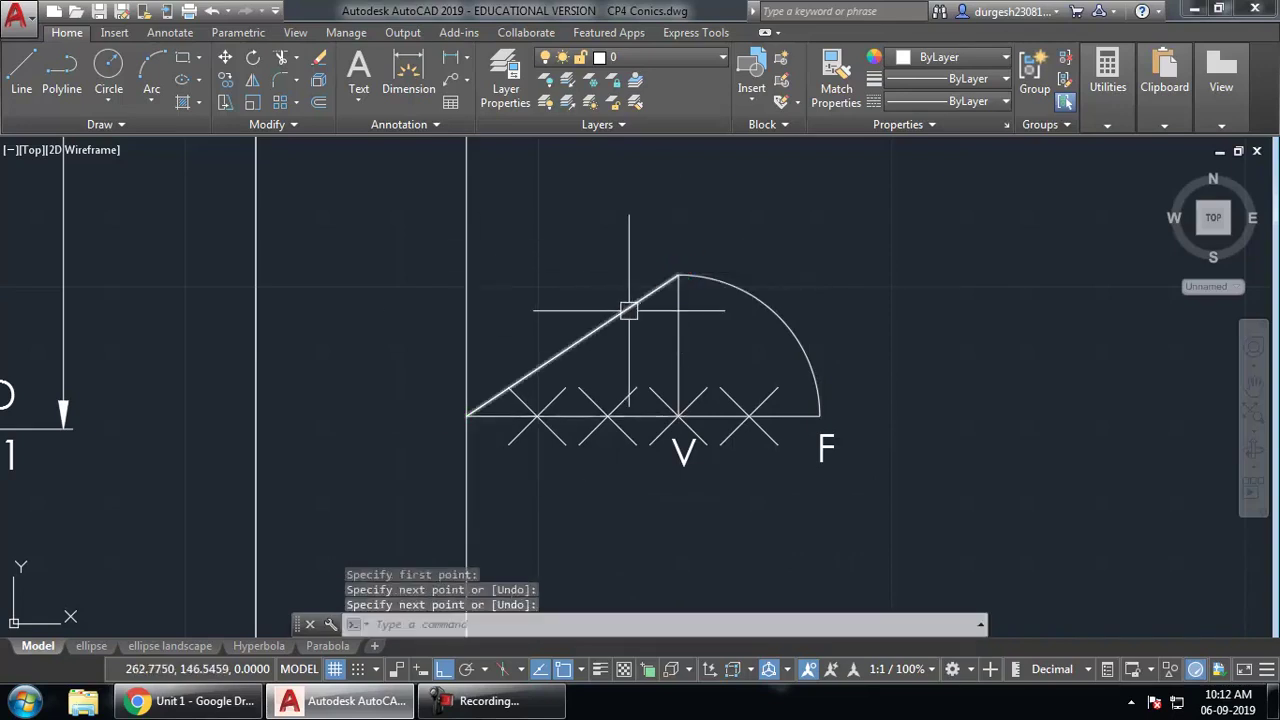
pyautogui.click(628, 310)
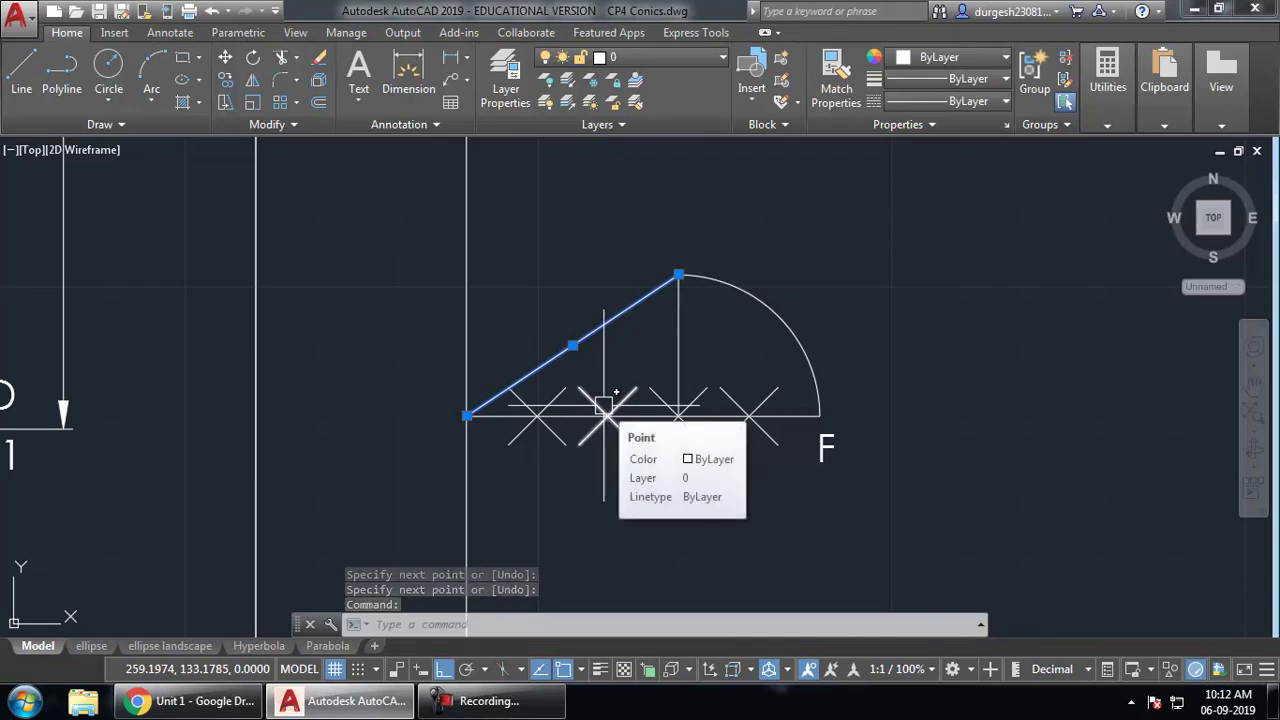
pyautogui.press('Escape')
pyautogui.press('Escape')
pyautogui.press('Escape')
# - Stretch the focus end of the horizontal axis line to a free point well beyond F, away from the directrix
pyautogui.scroll(-4, 603, 405)
pyautogui.scroll(4, 685, 432)
pyautogui.click(680, 448)
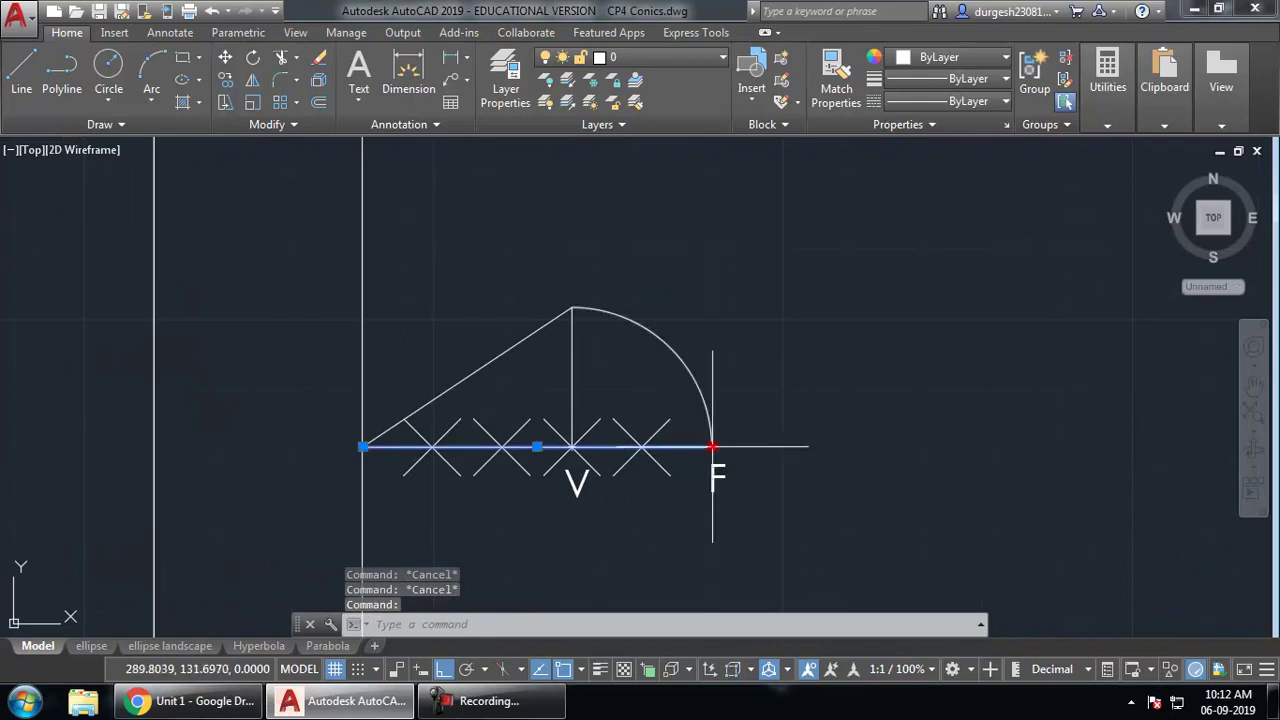
pyautogui.click(712, 447)
pyautogui.scroll(-4, 712, 447)
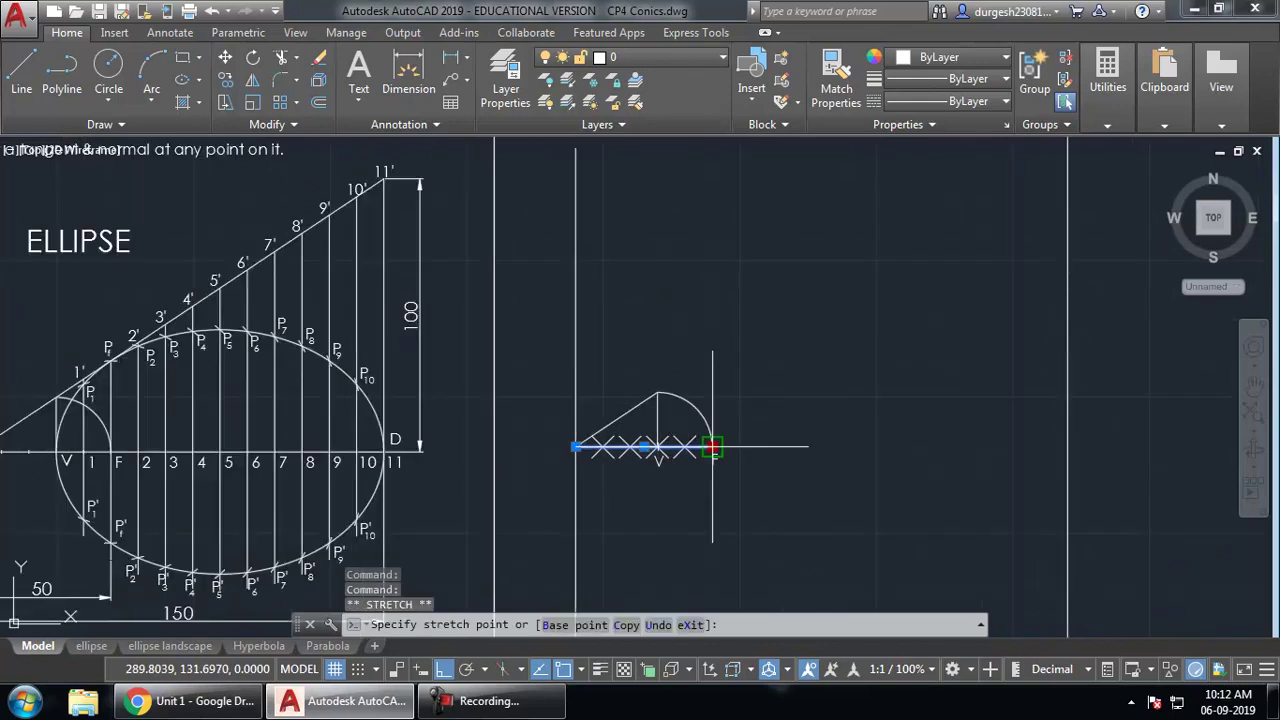
pyautogui.click(1041, 440)
pyautogui.moveTo(886, 511); pyautogui.dragTo(829, 517, button='middle')
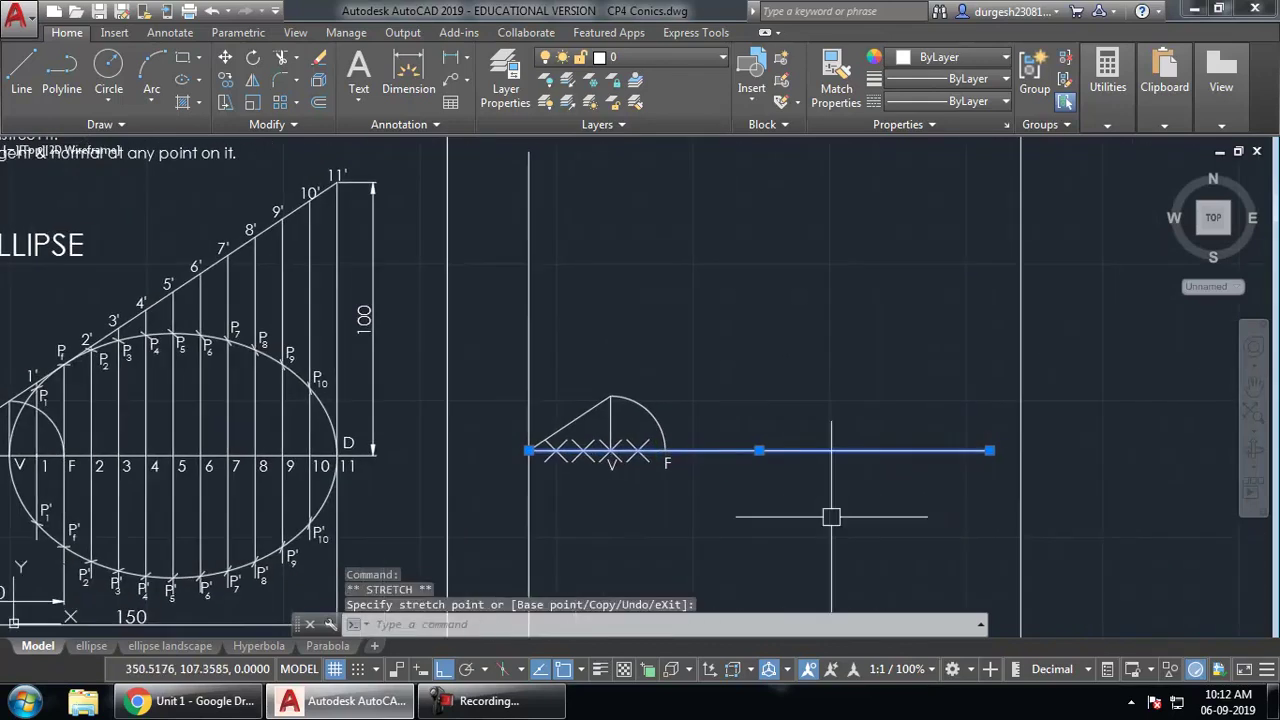
pyautogui.press('Escape')
pyautogui.press('Escape')
pyautogui.moveTo(737, 483); pyautogui.dragTo(734, 503, button='middle')
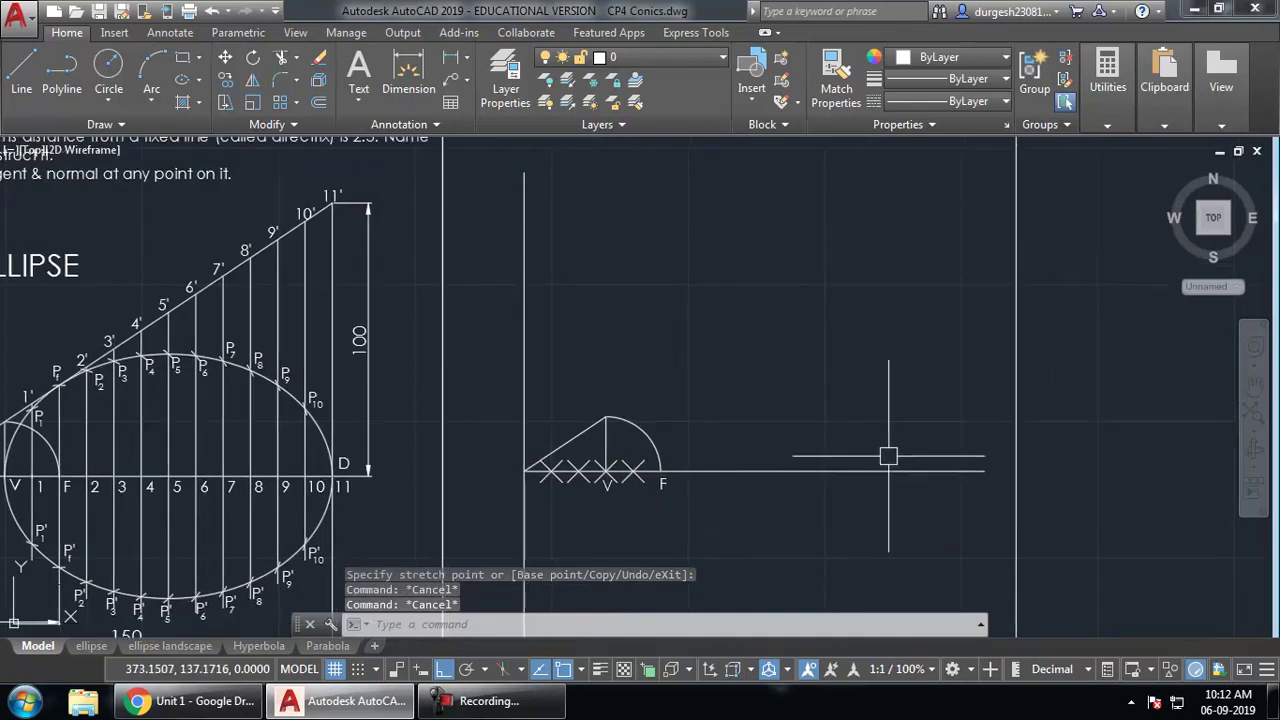
pyautogui.press('Escape')
# - Offset the directrix by 150 mm towards the focus side
pyautogui.click(528, 362)
pyautogui.moveTo(700, 380); pyautogui.dragTo(688, 316, button='middle')
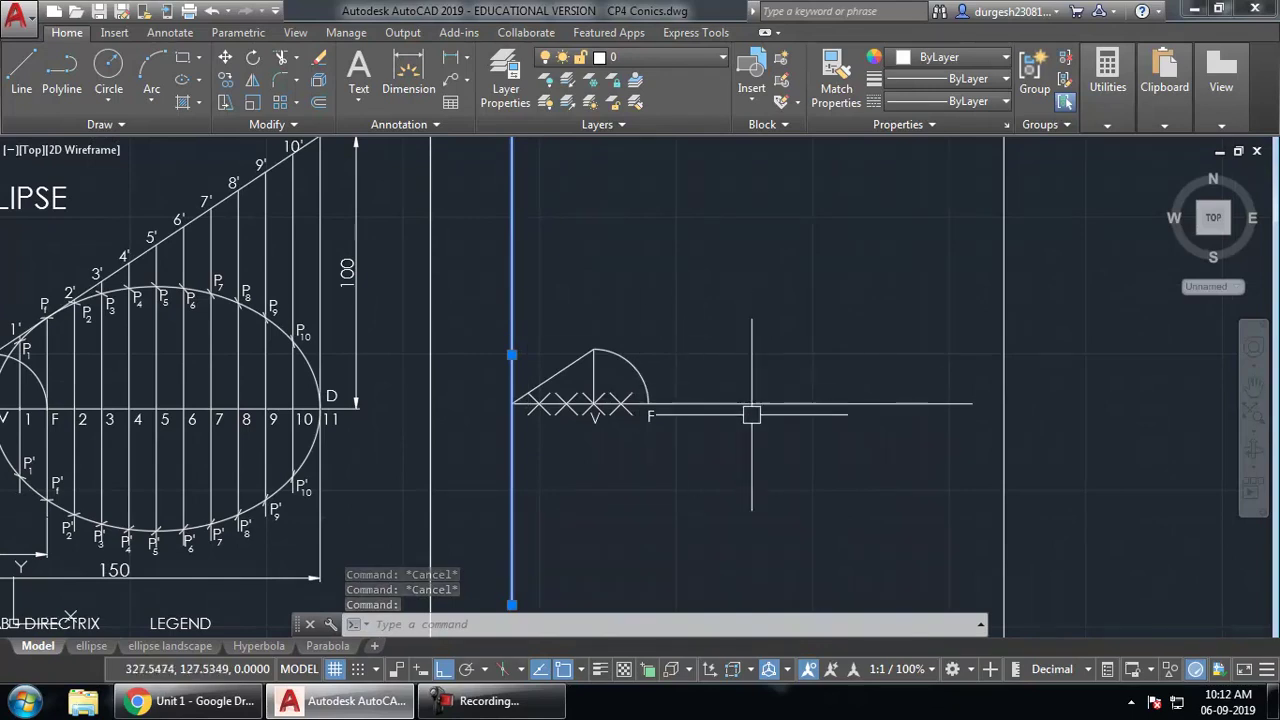
pyautogui.write('o')
pyautogui.press('Return')
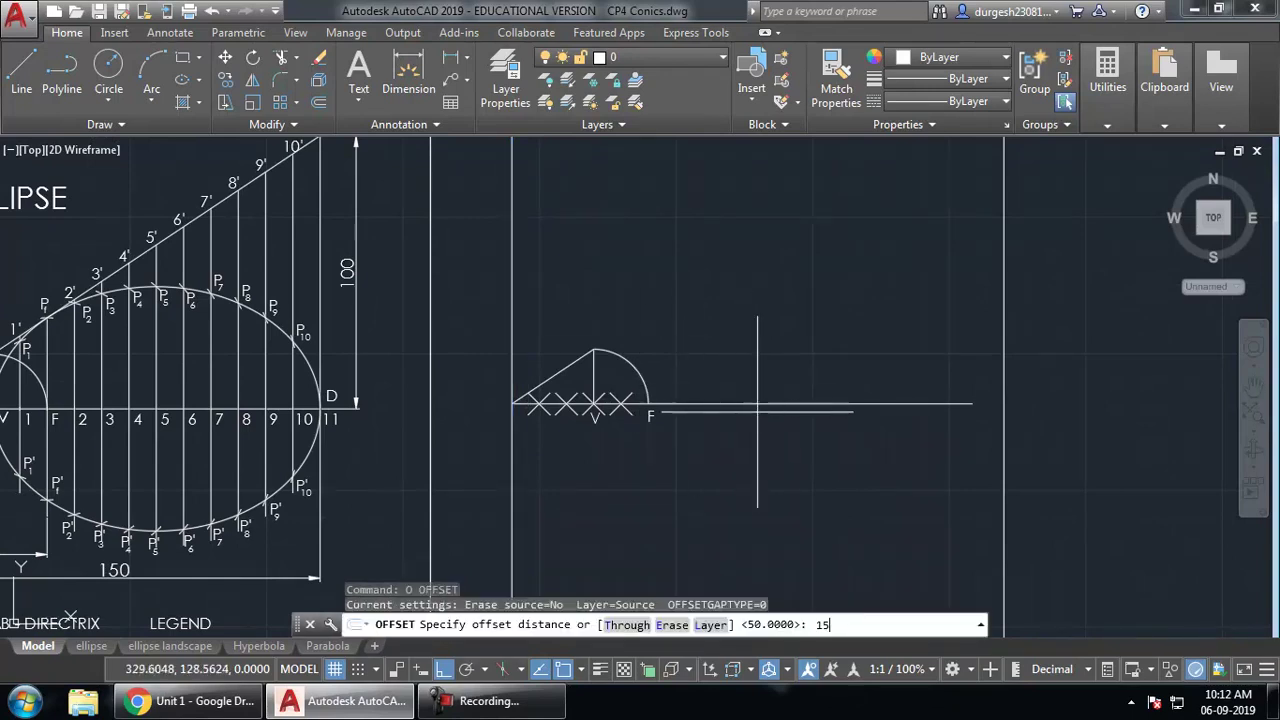
pyautogui.write('150')
pyautogui.press('Return')
pyautogui.click(513, 360)
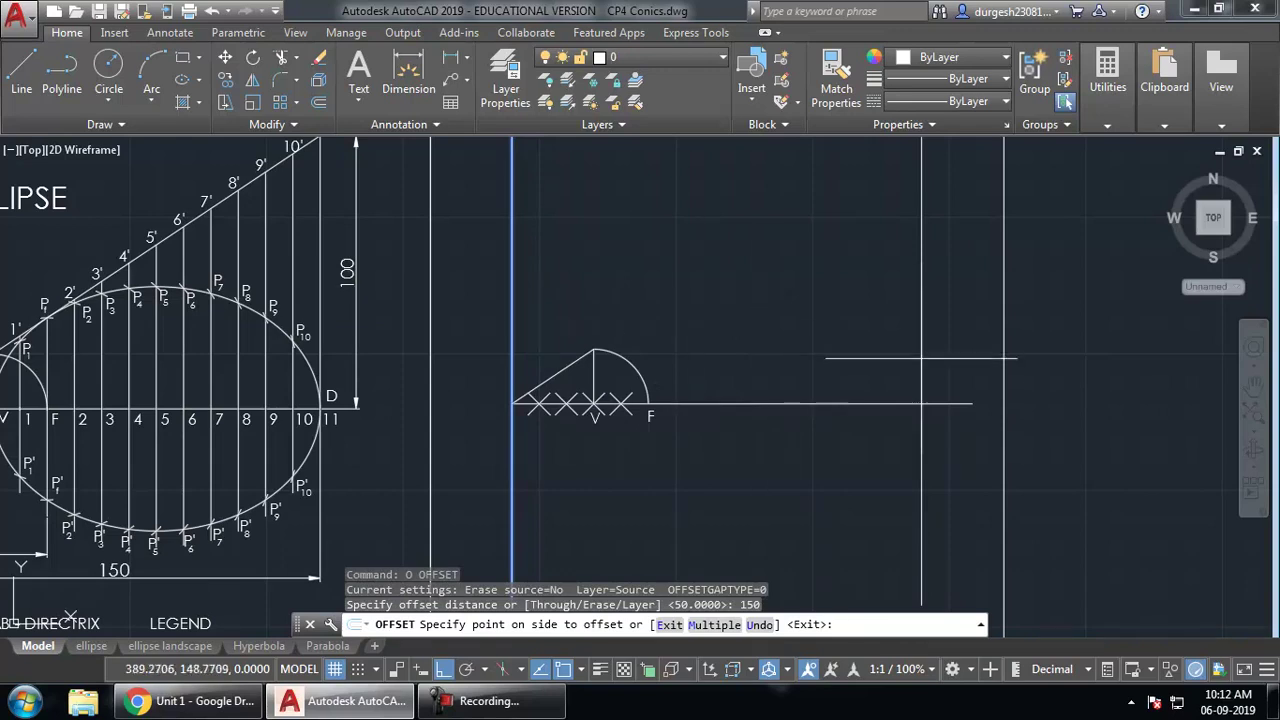
pyautogui.click(921, 358)
# - Trim away the part of the offset vertical line below the axis
pyautogui.write('TR')
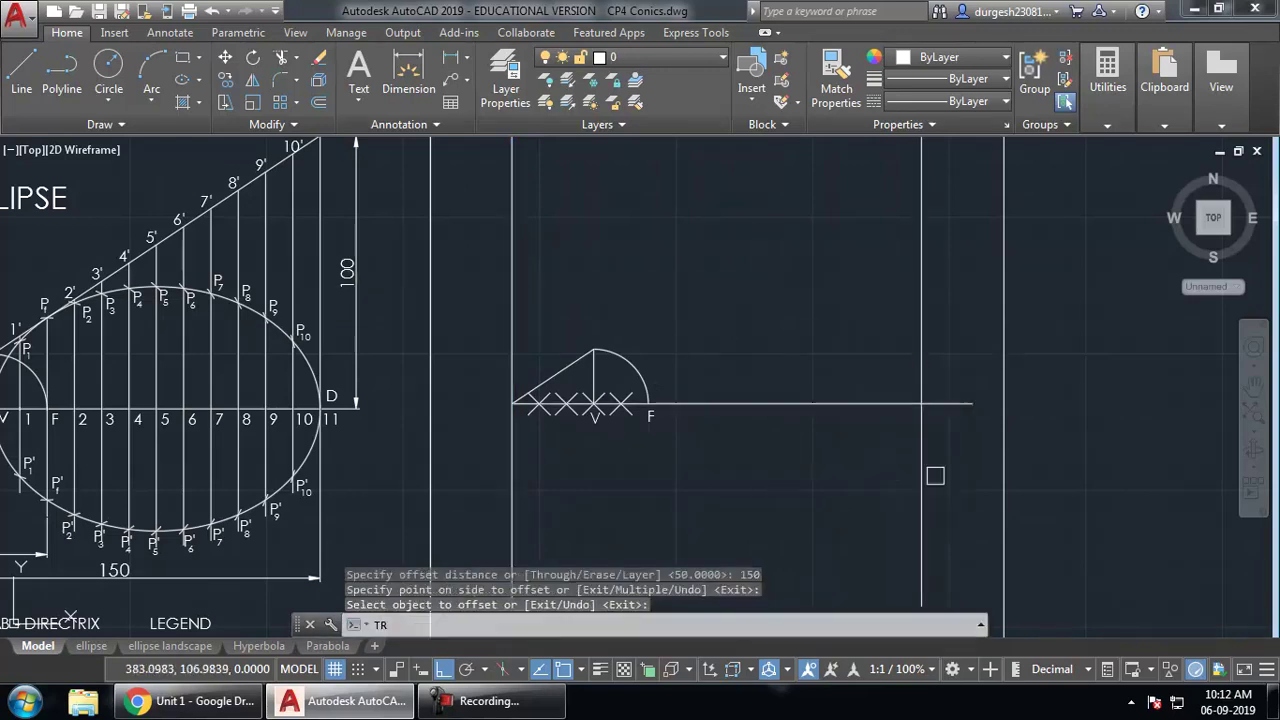
pyautogui.press('Return')
pyautogui.press('Return')
pyautogui.click(871, 483)
pyautogui.click(917, 437)
pyautogui.moveTo(917, 437)
pyautogui.mouseDown(button='middle')
pyautogui.moveTo(900, 506)
pyautogui.moveTo(895, 493)
pyautogui.mouseUp(button='middle')
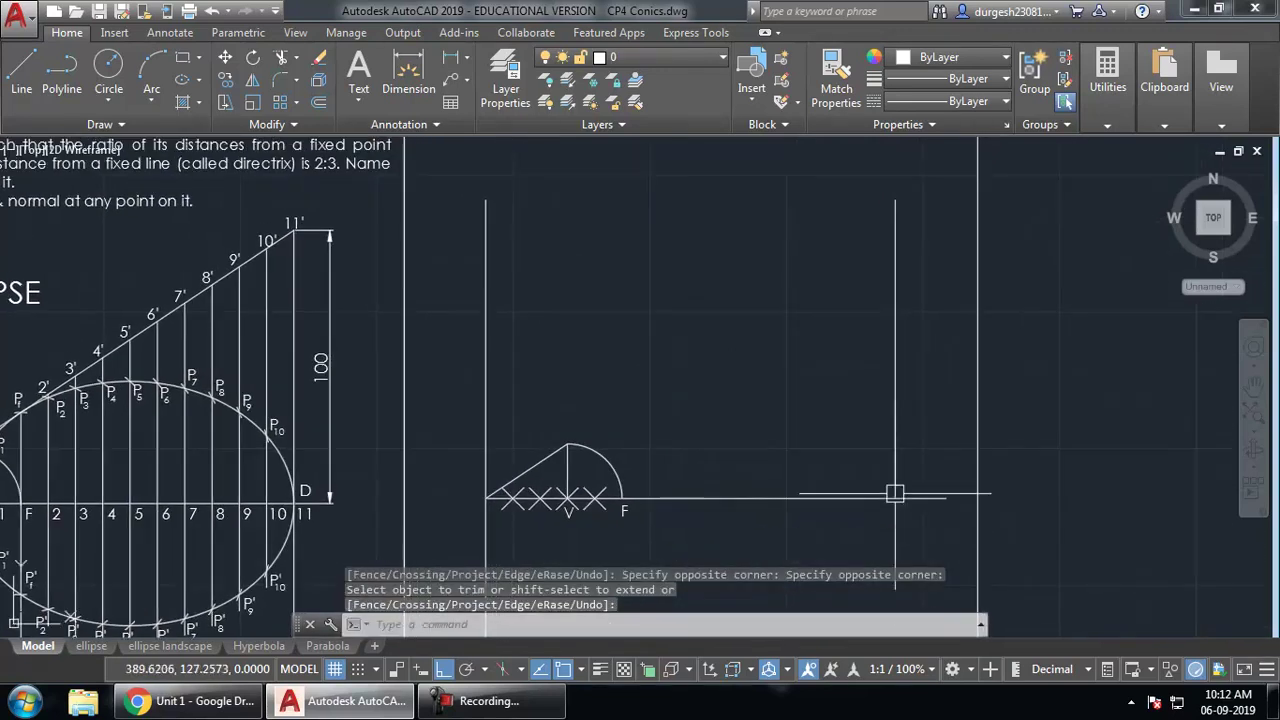
pyautogui.press('Return')
# - Extend the inclined line up to the vertical line offset 150 mm from the directrix
pyautogui.click(544, 459)
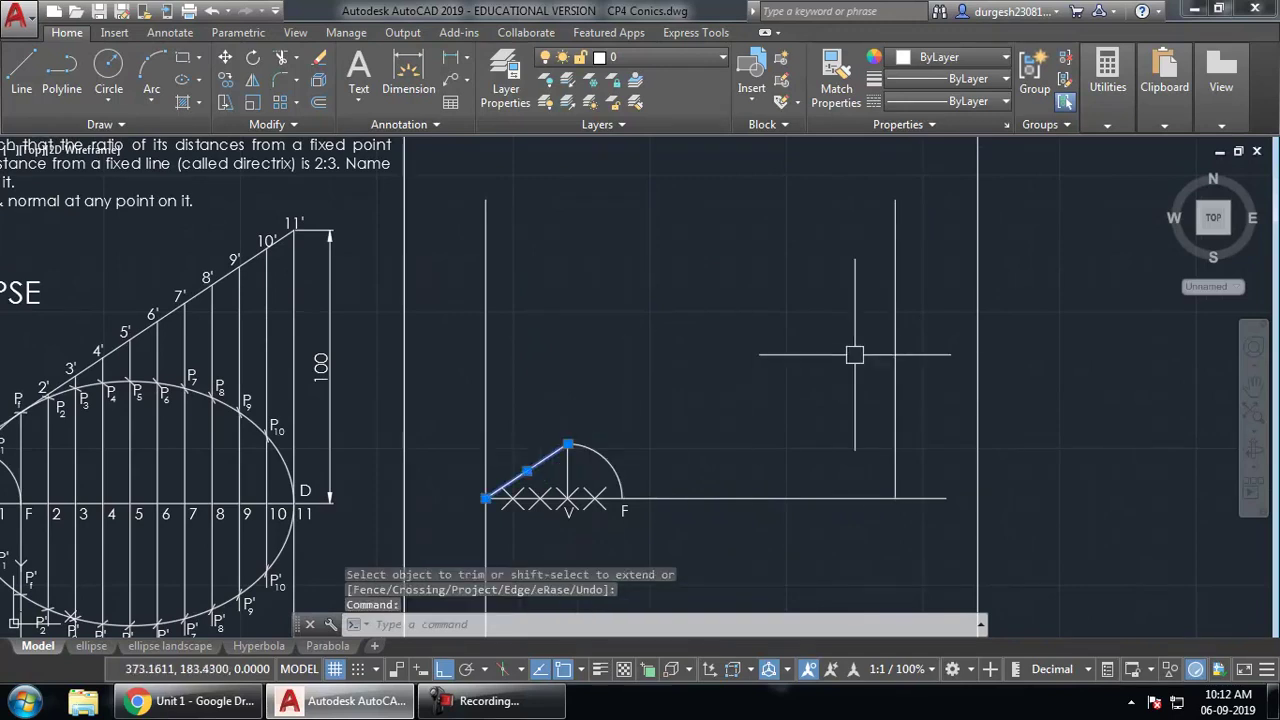
pyautogui.press('Escape')
pyautogui.press('Escape')
pyautogui.press('Escape')
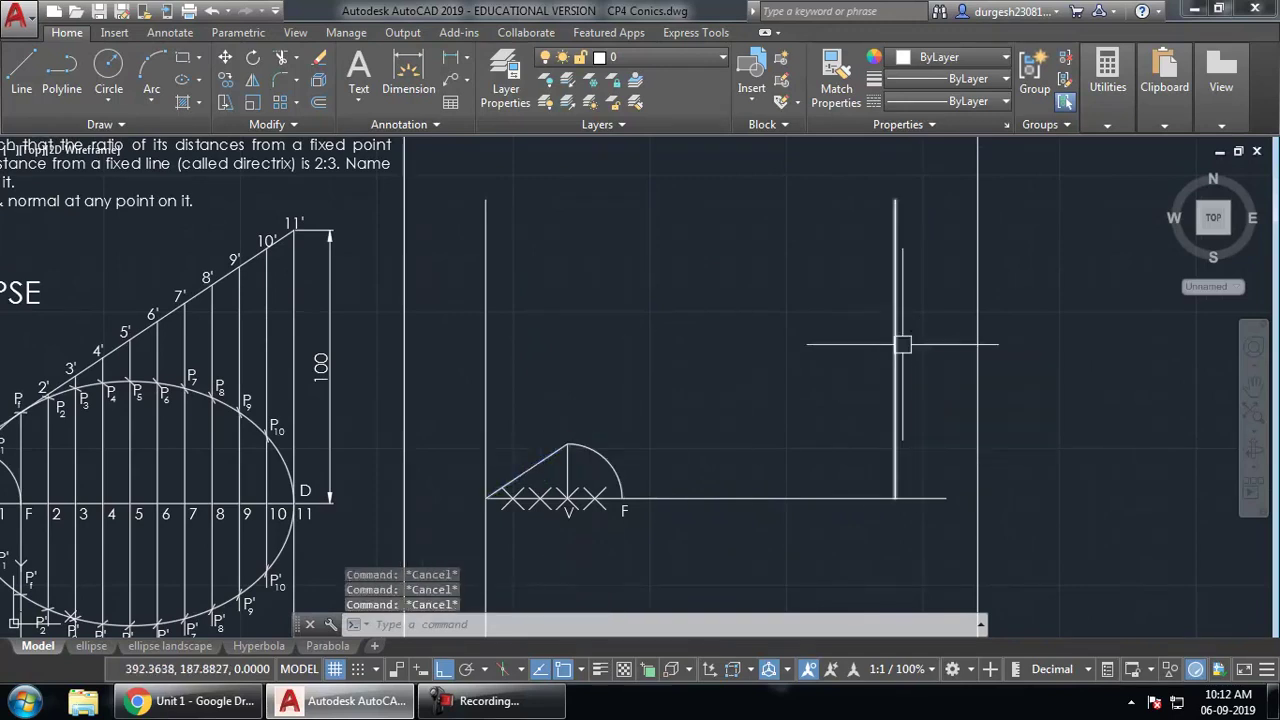
pyautogui.write('EX')
pyautogui.press('Return')
pyautogui.press('Return')
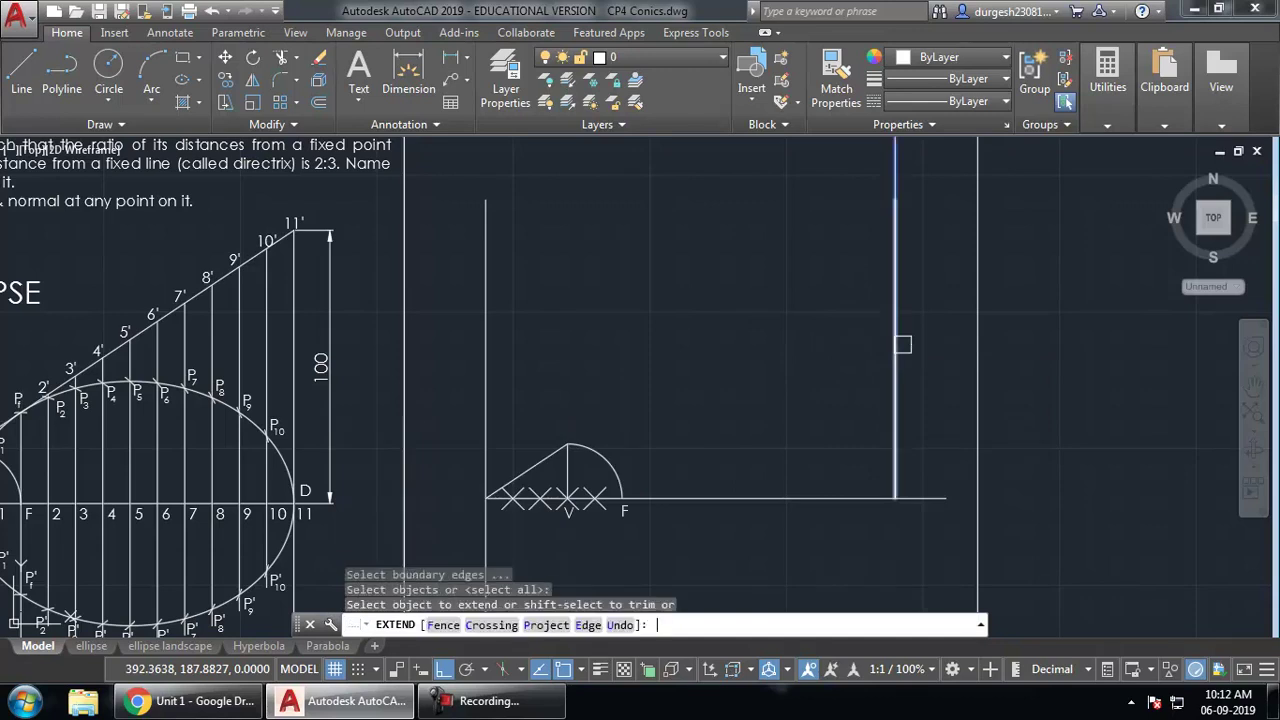
pyautogui.click(546, 450)
pyautogui.press('Return')
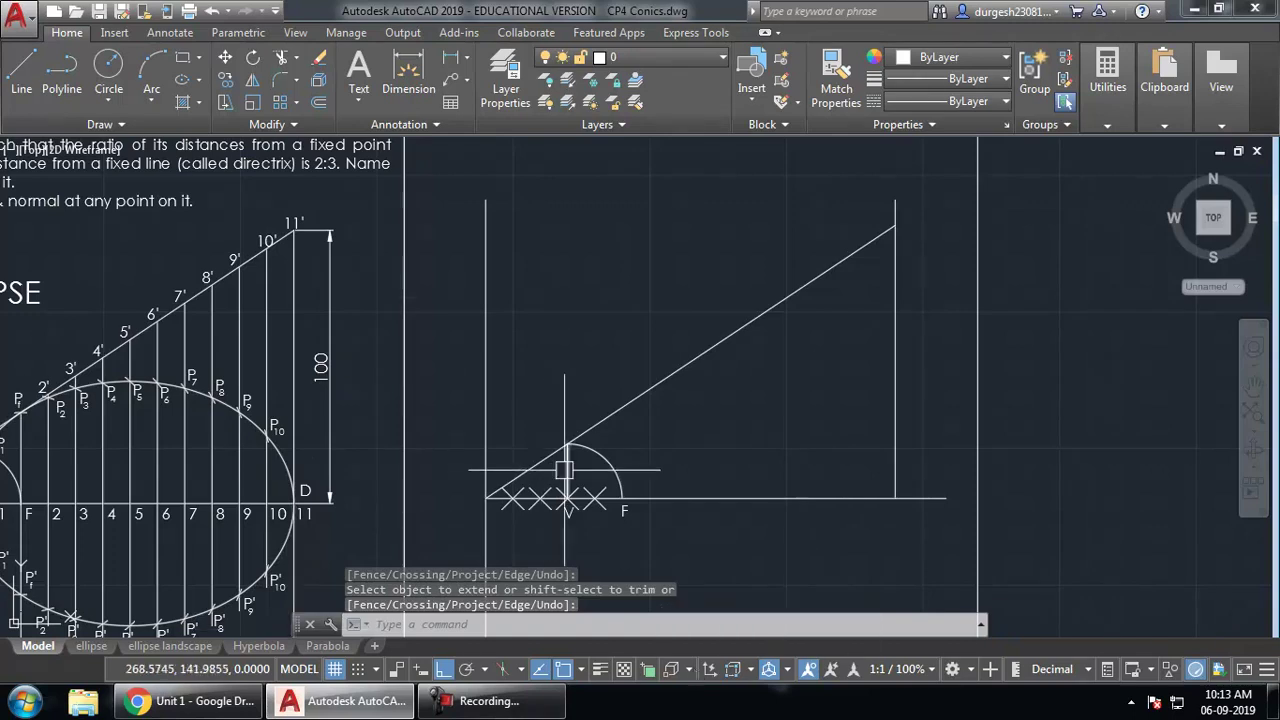
# - Offset the short vertical line above V repeatedly at 10 mm spacing away from the directrix, up to the far vertical line
pyautogui.press('Escape')
pyautogui.write('o')
pyautogui.press('Return')
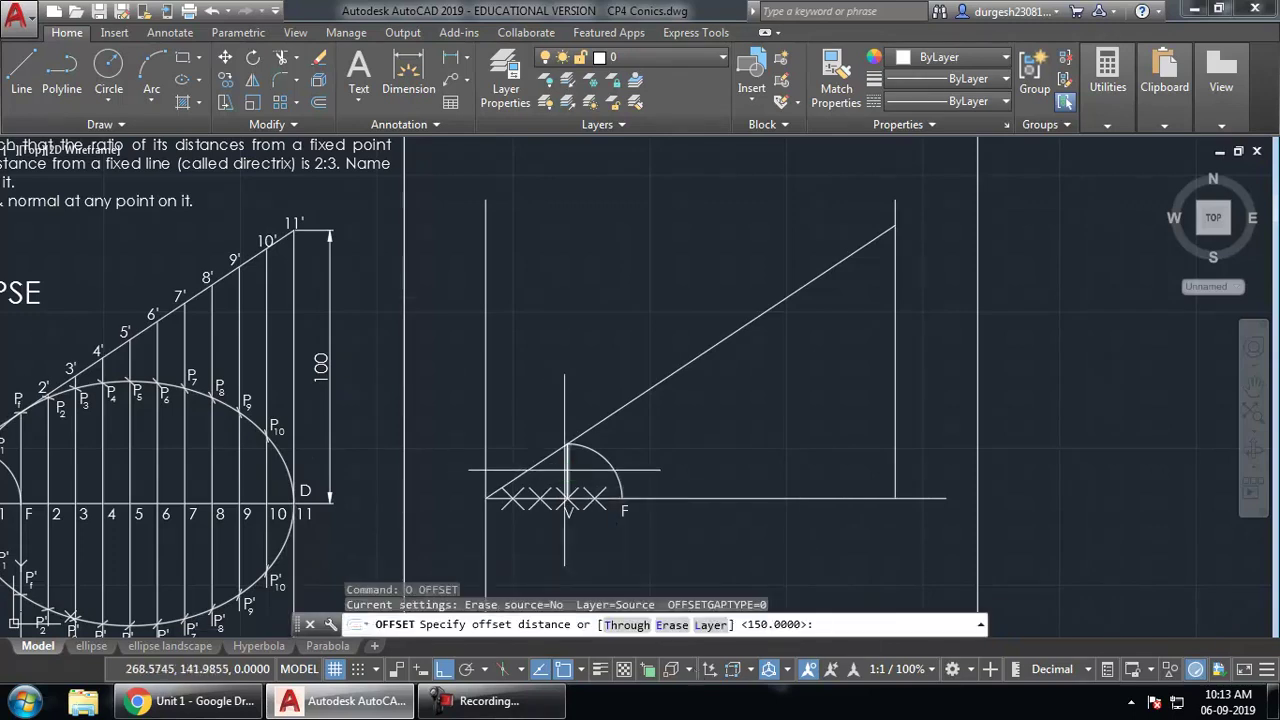
pyautogui.write('10')
pyautogui.press('Return')
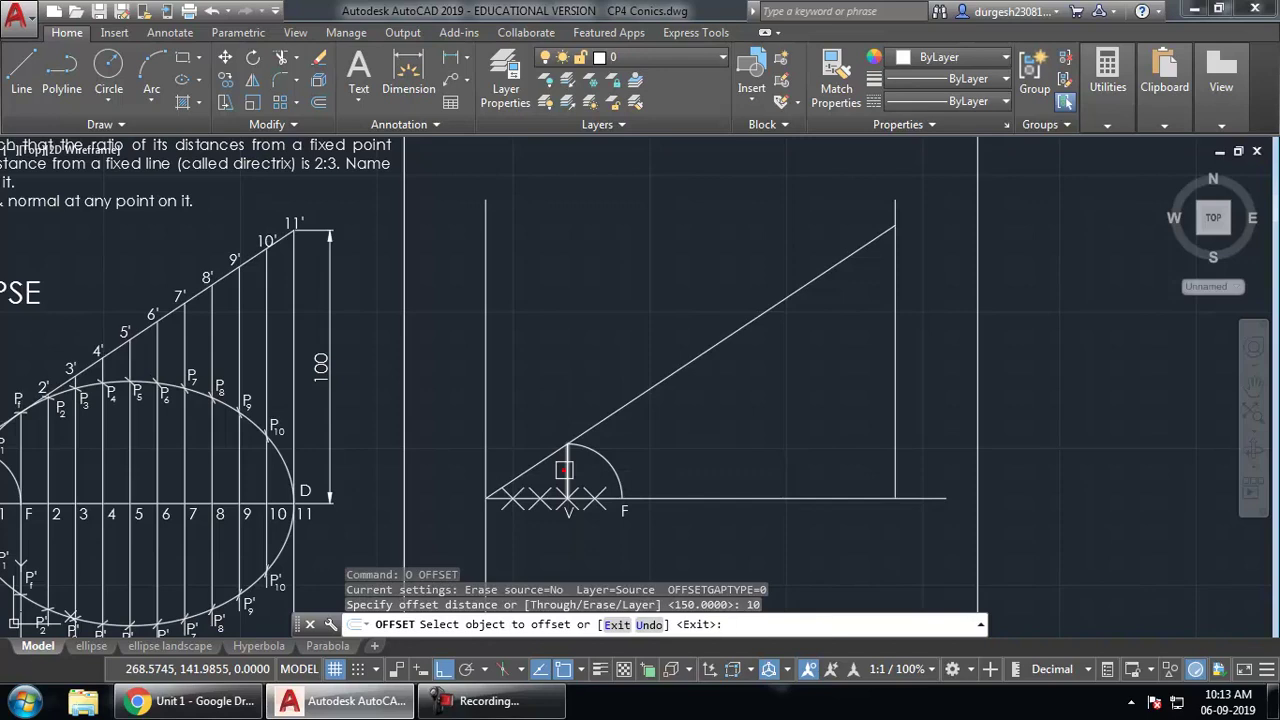
pyautogui.click(565, 470)
pyautogui.click(669, 457)
pyautogui.click(595, 470)
pyautogui.click(671, 453)
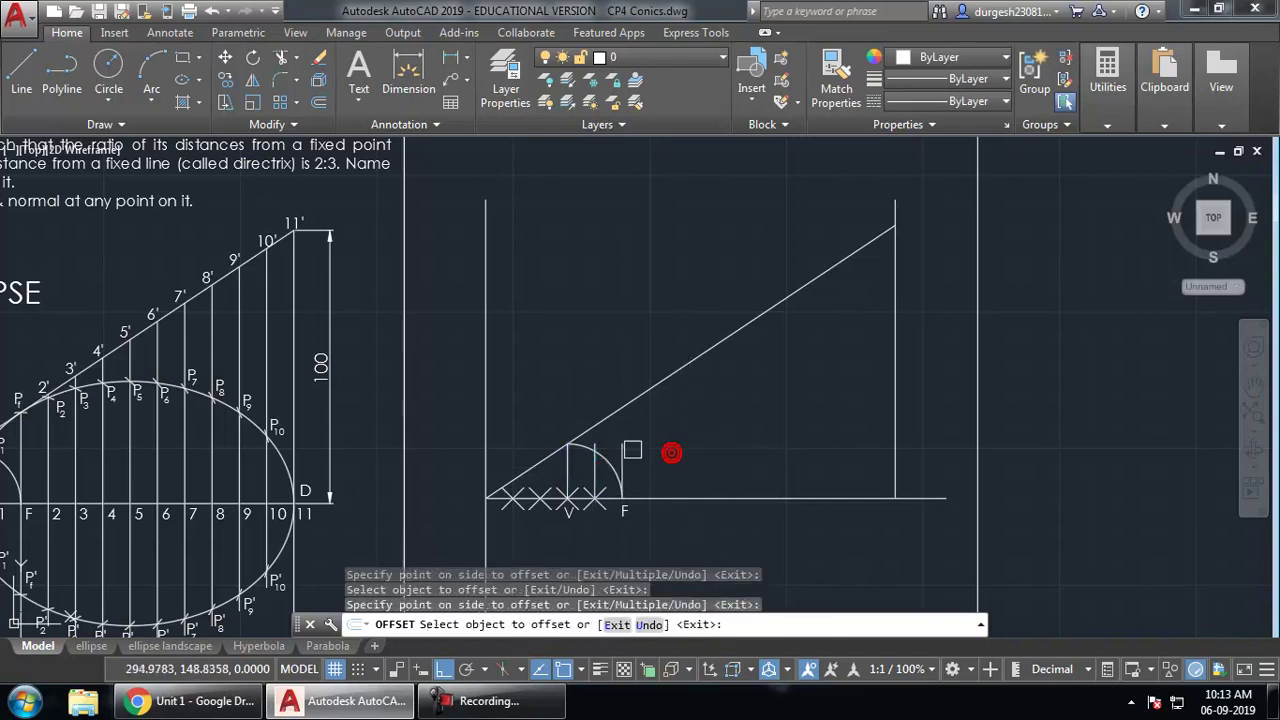
pyautogui.click(649, 463)
pyautogui.click(806, 451)
pyautogui.click(677, 457)
pyautogui.click(770, 449)
pyautogui.click(734, 460)
pyautogui.click(805, 452)
pyautogui.click(760, 460)
pyautogui.click(851, 434)
pyautogui.click(787, 455)
pyautogui.click(845, 452)
pyautogui.click(813, 457)
pyautogui.click(863, 451)
pyautogui.click(840, 455)
pyautogui.click(870, 451)
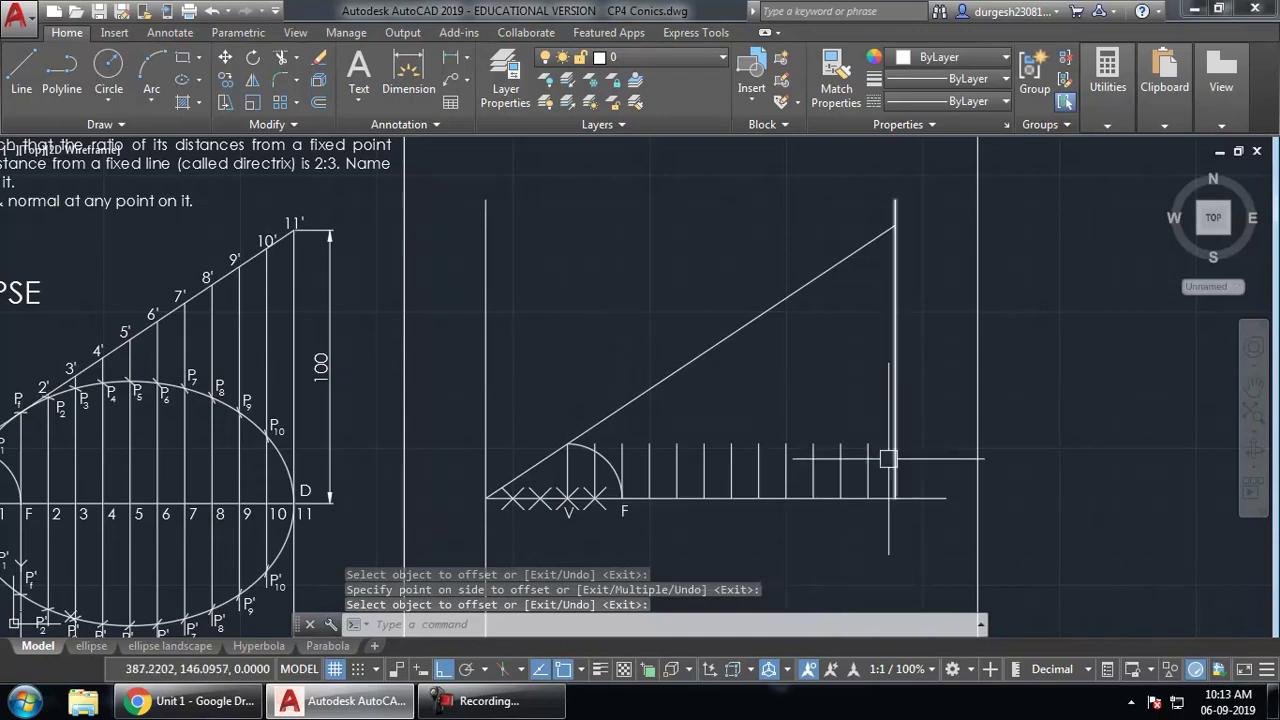
# - Extend all the short offset vertical lines up to the inclined line
pyautogui.click(694, 357)
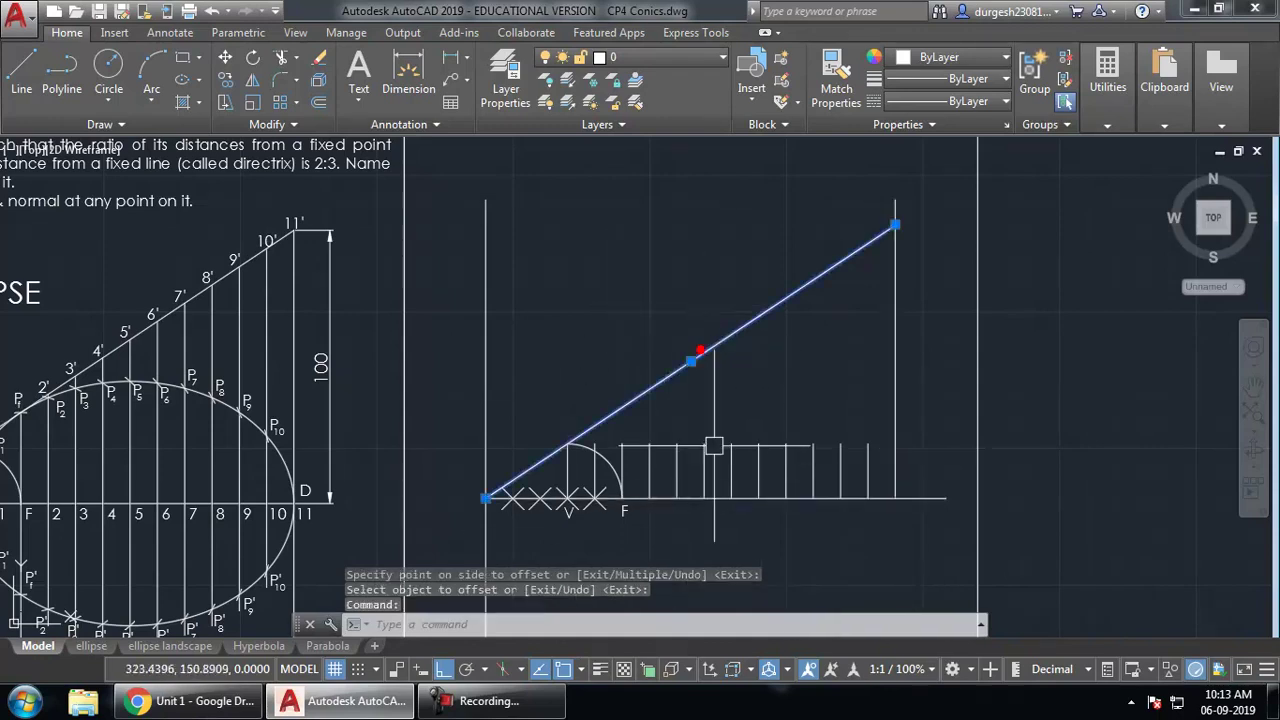
pyautogui.press('Escape')
pyautogui.press('Escape')
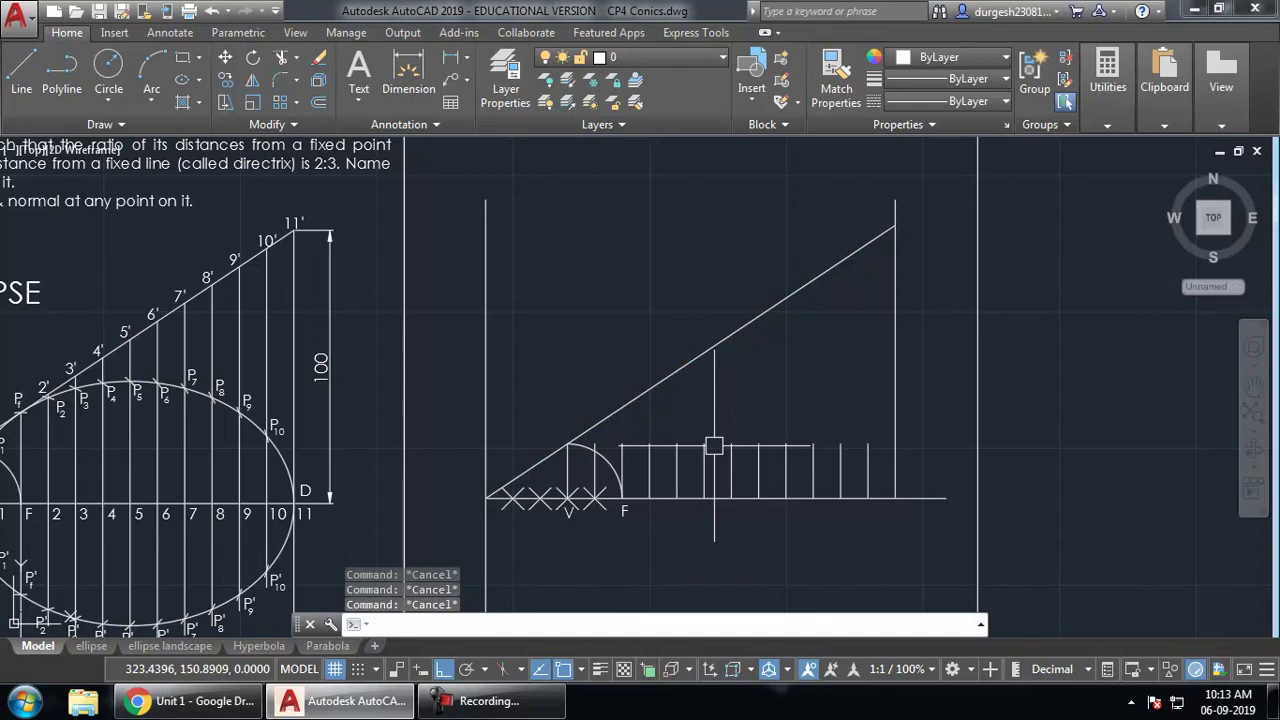
pyautogui.write('EX')
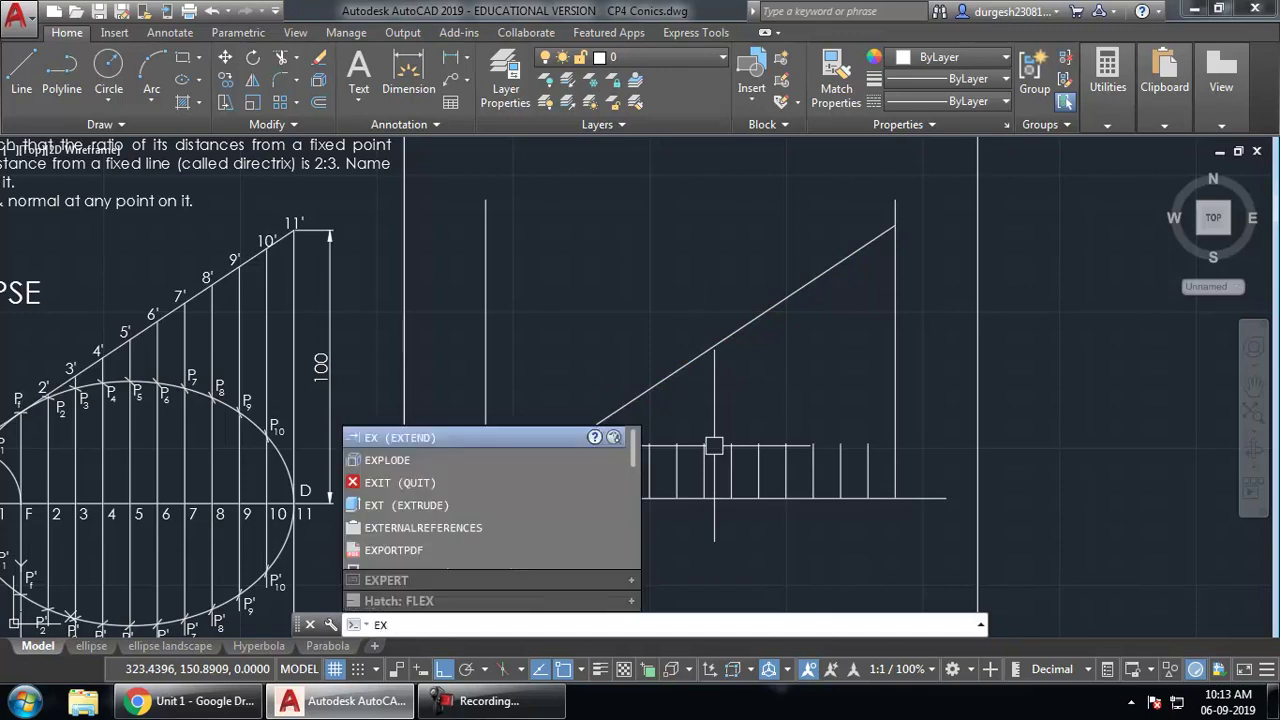
pyautogui.press('Return')
pyautogui.moveTo(876, 420); pyautogui.dragTo(628, 439)
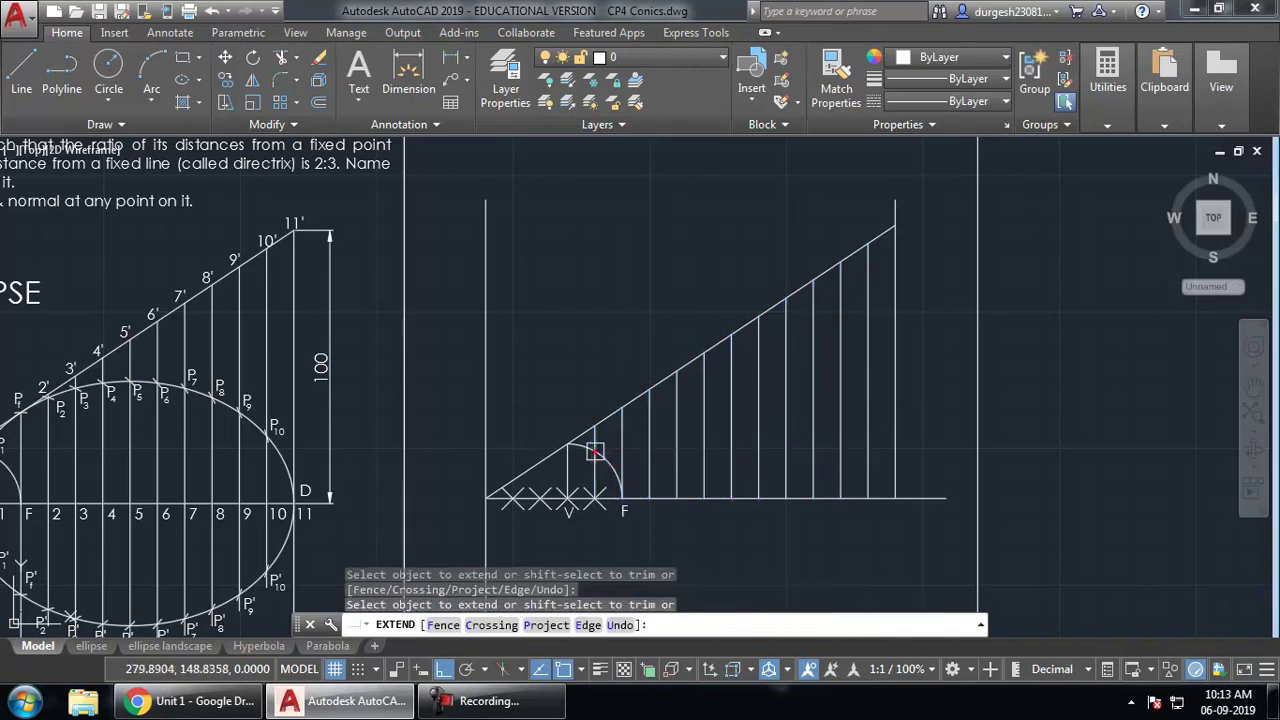
pyautogui.press('Return')
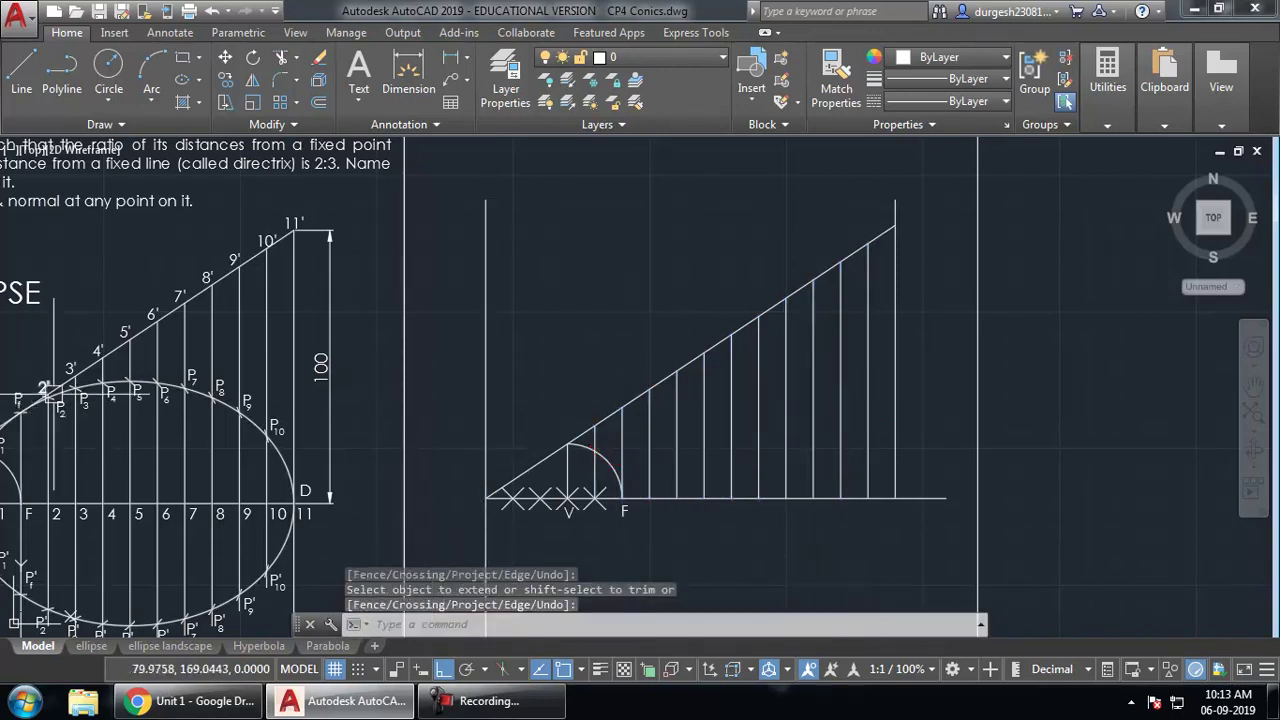
pyautogui.moveTo(91, 441); pyautogui.dragTo(207, 395, button='middle')
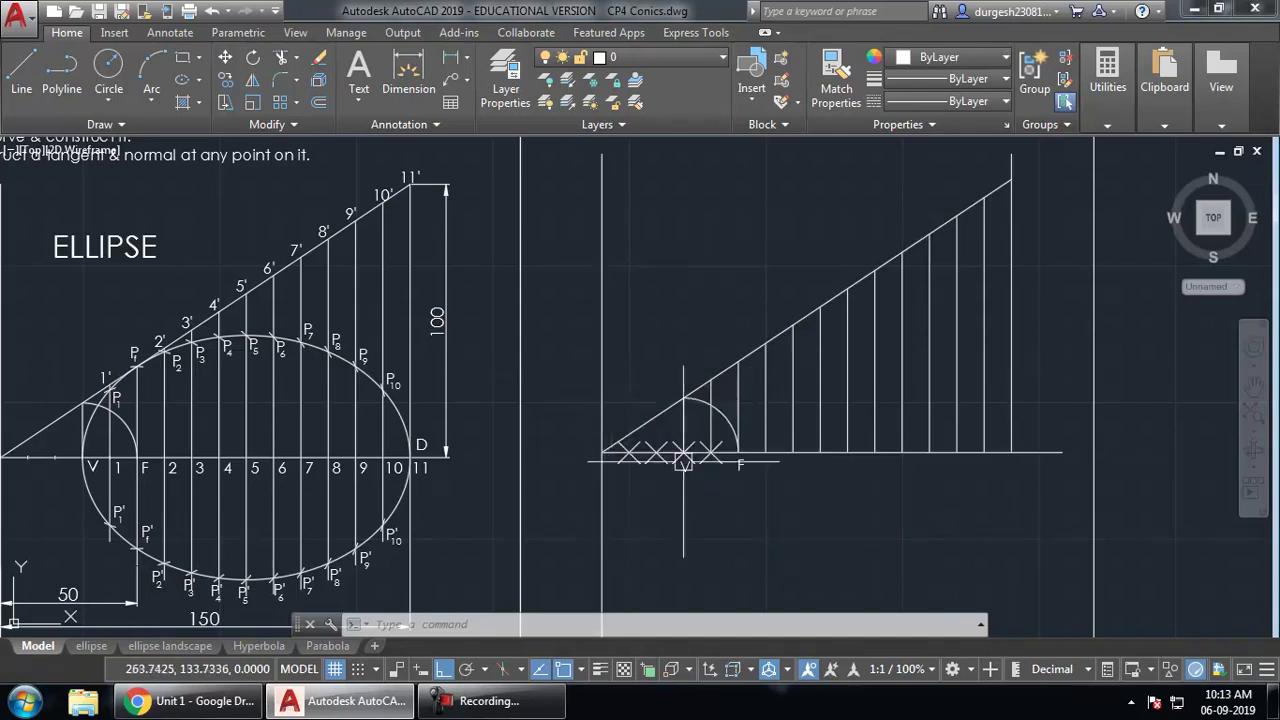
pyautogui.scroll(2, 650, 494)
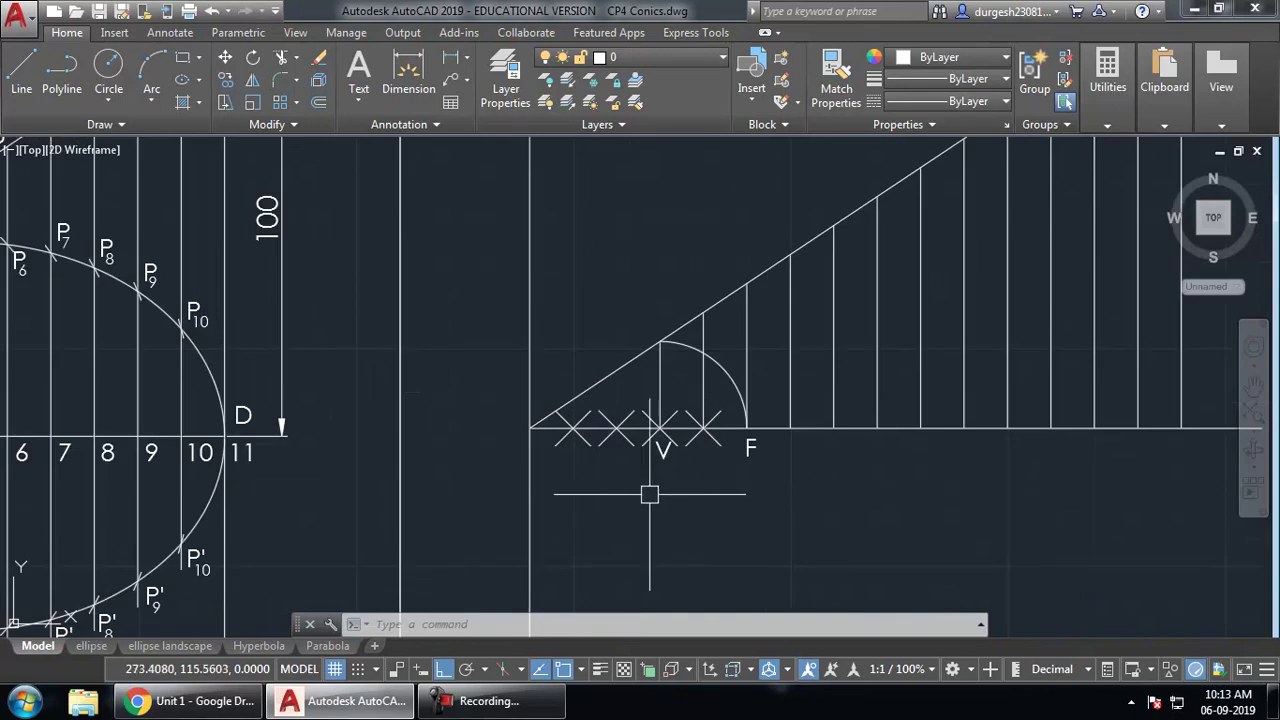
pyautogui.click(714, 299)
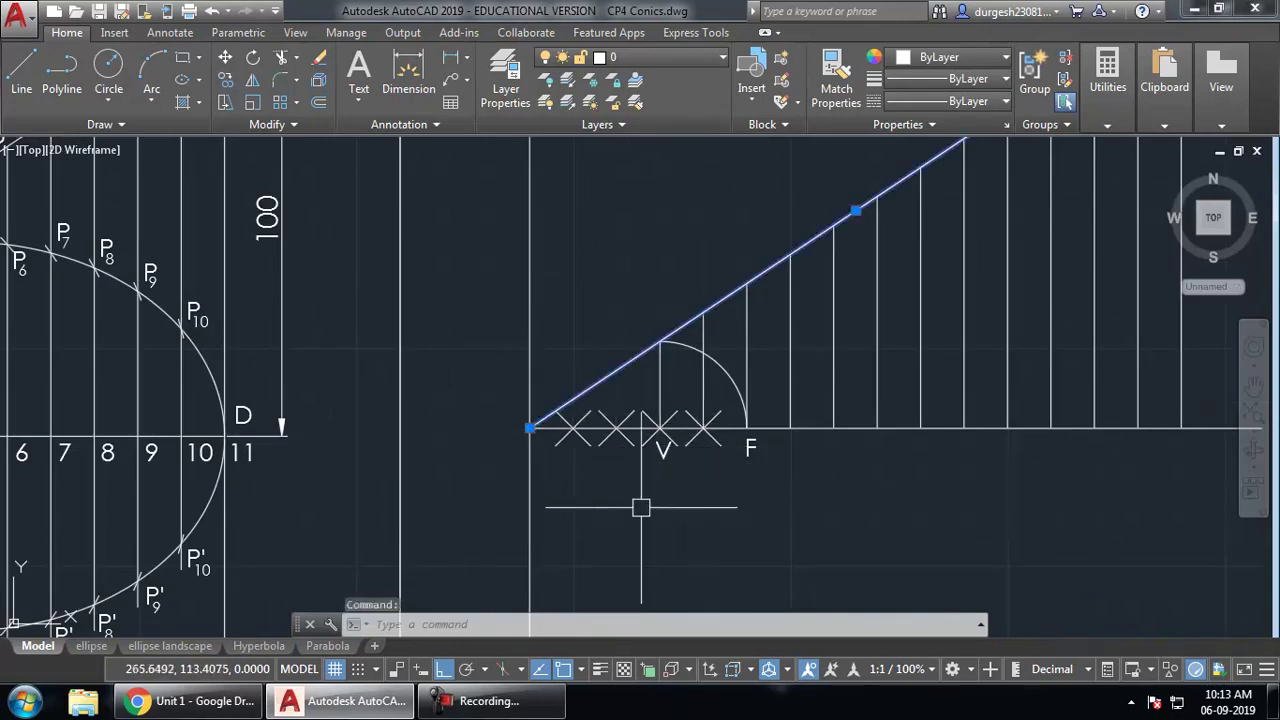
pyautogui.press('Escape')
pyautogui.click(705, 386)
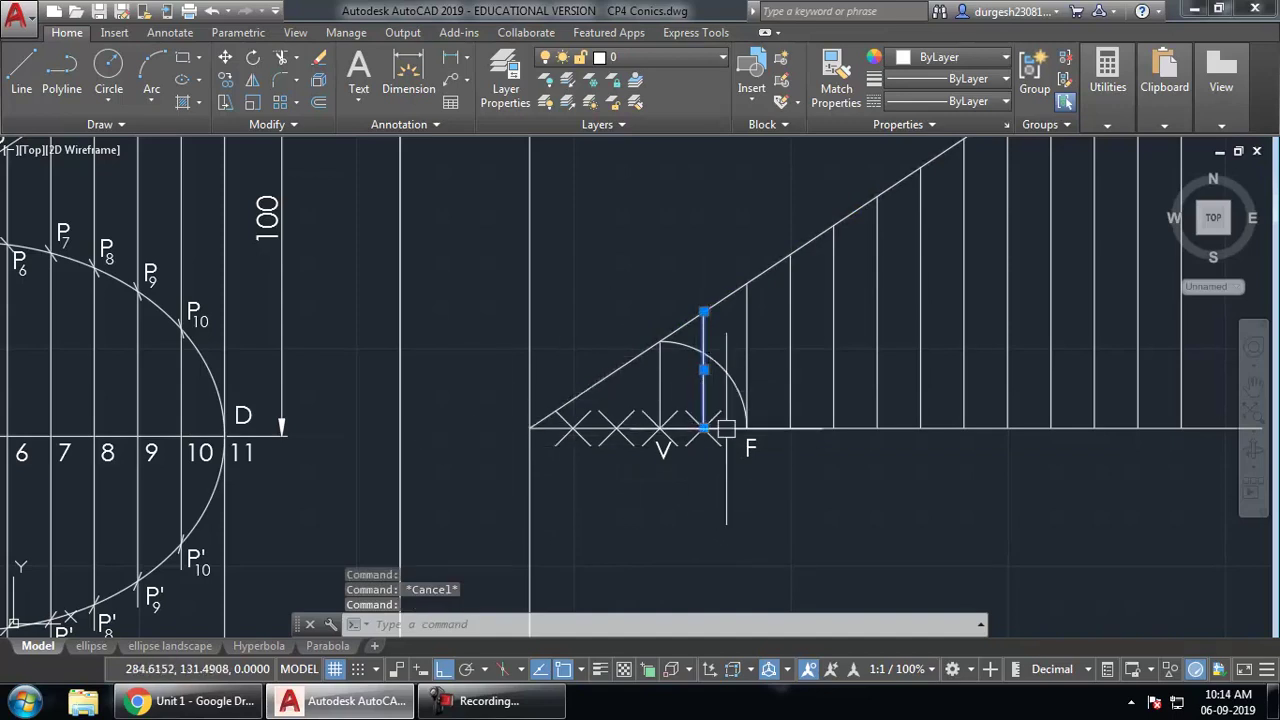
pyautogui.press('Escape')
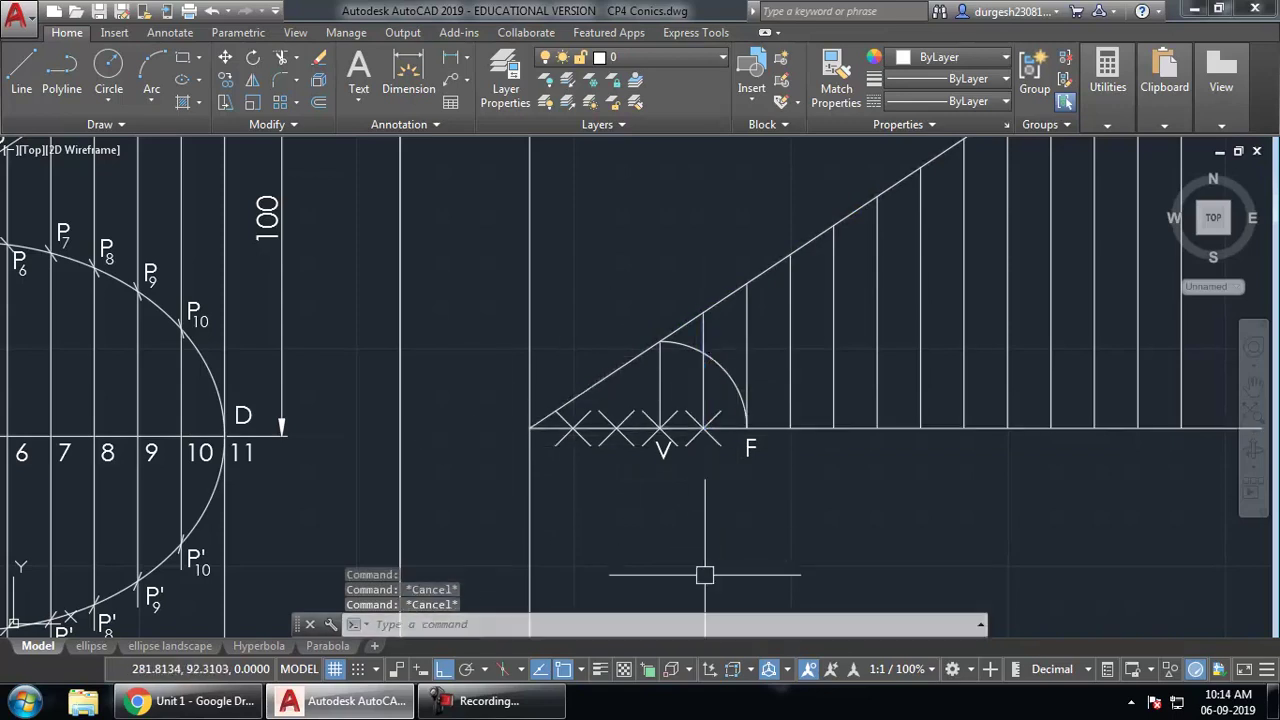
# - Draw a temporary line along the axis from the first division beyond V to the directrix, and erase it
pyautogui.write('l')
pyautogui.press('Return')
pyautogui.click(704, 428)
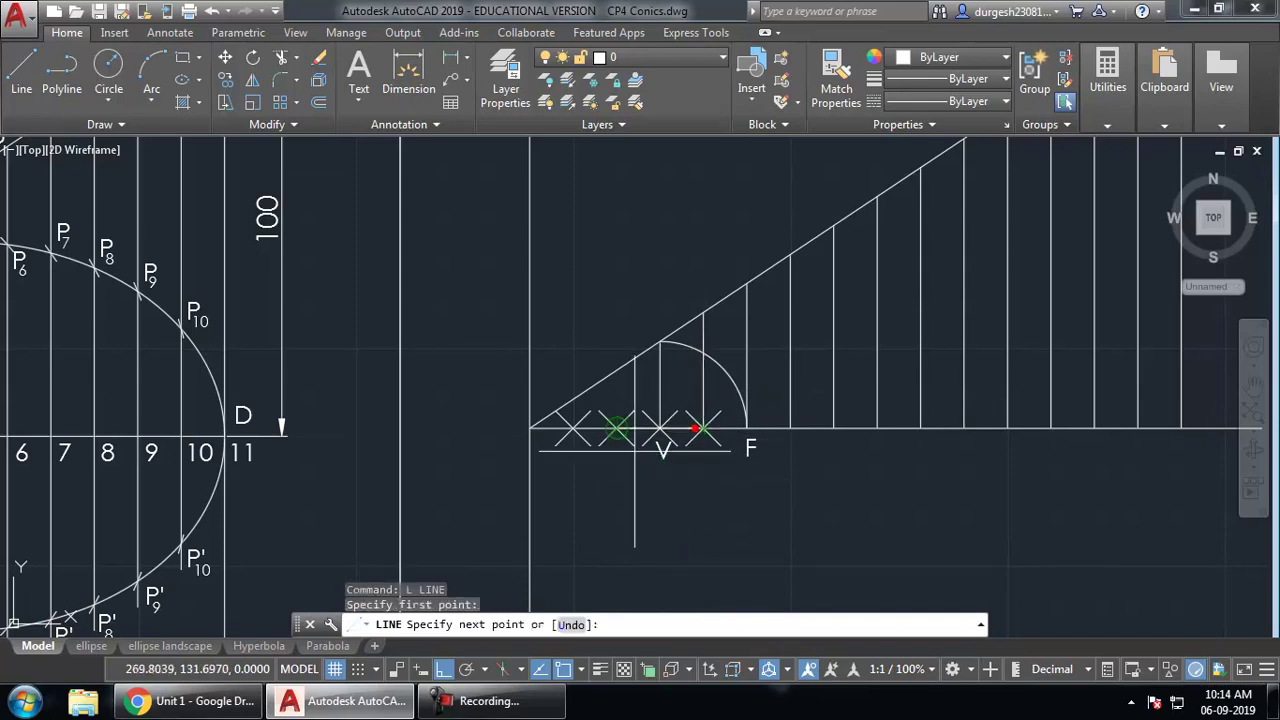
pyautogui.click(528, 430)
pyautogui.press('Return')
pyautogui.click(690, 428)
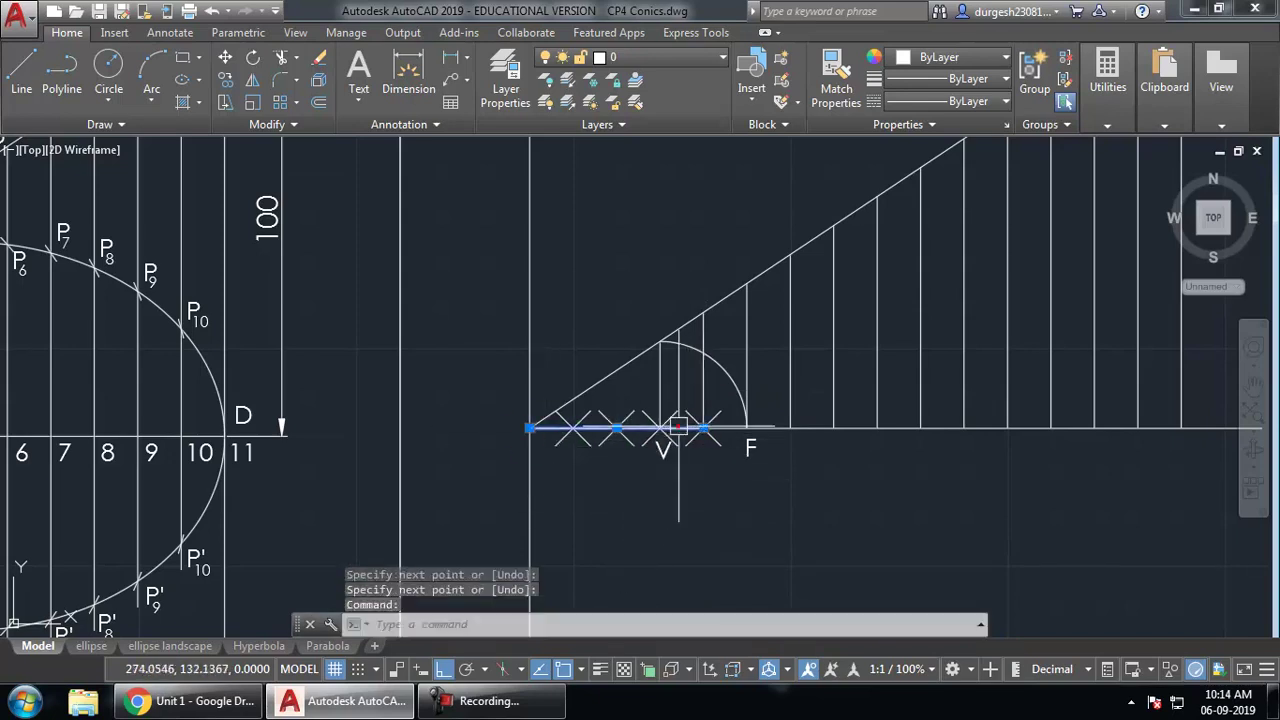
pyautogui.click(705, 350)
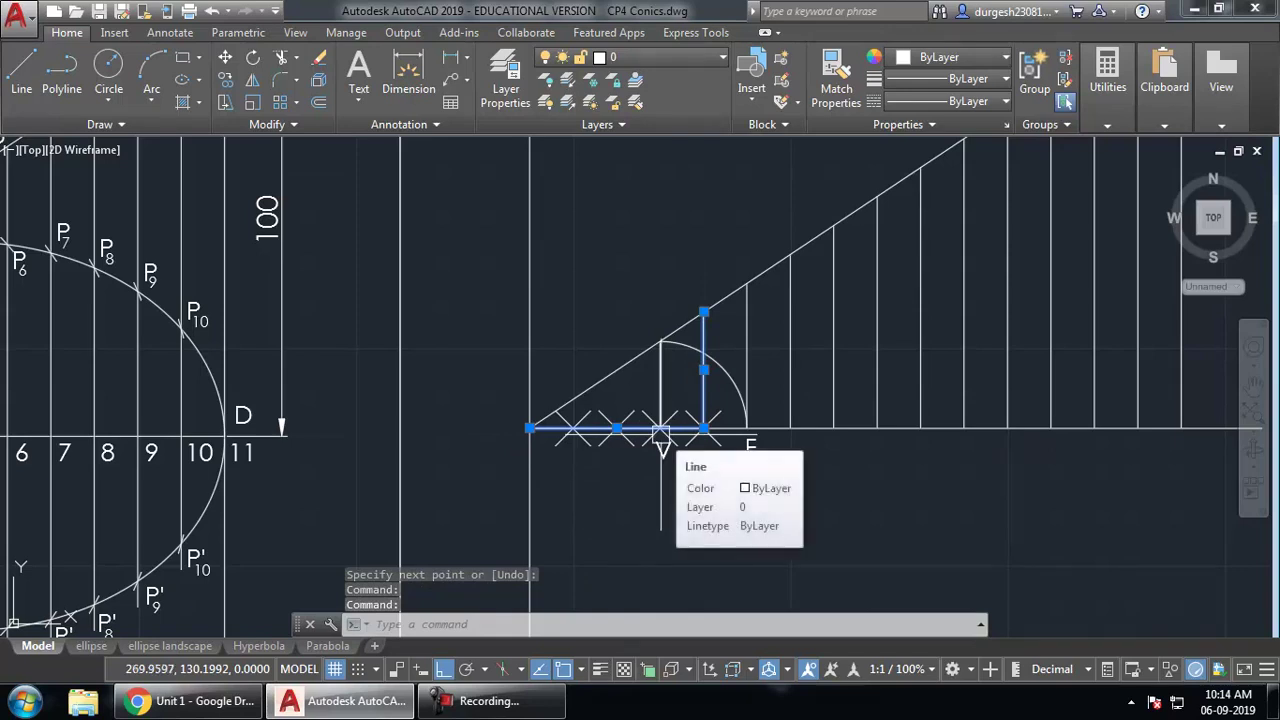
pyautogui.click(834, 316)
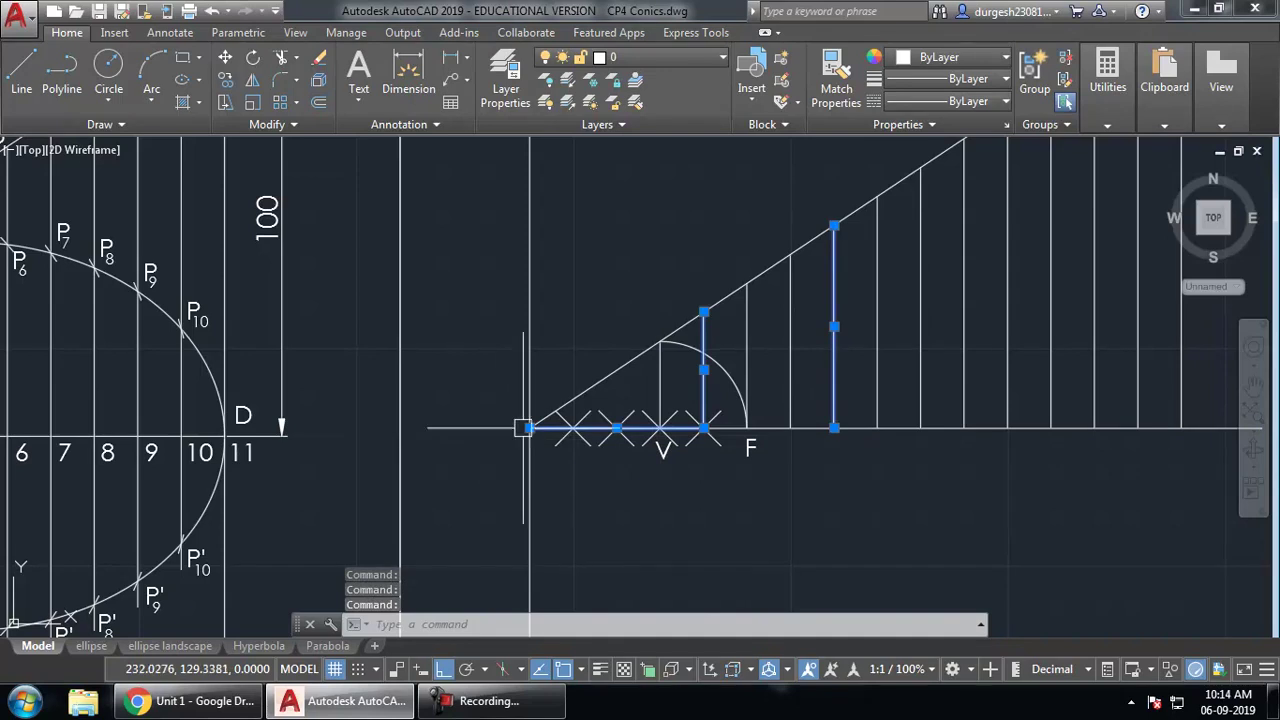
pyautogui.press('Escape')
pyautogui.click(617, 428)
pyautogui.write('e')
pyautogui.press('Return')
pyautogui.click(637, 360)
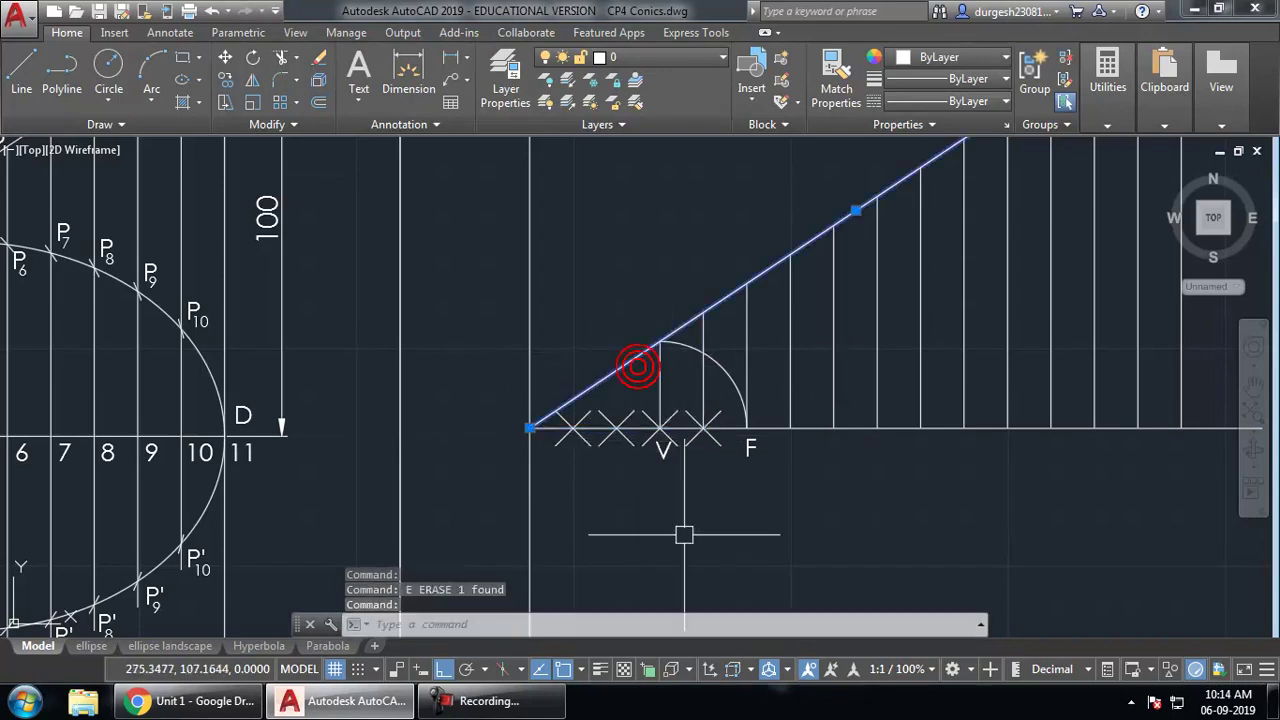
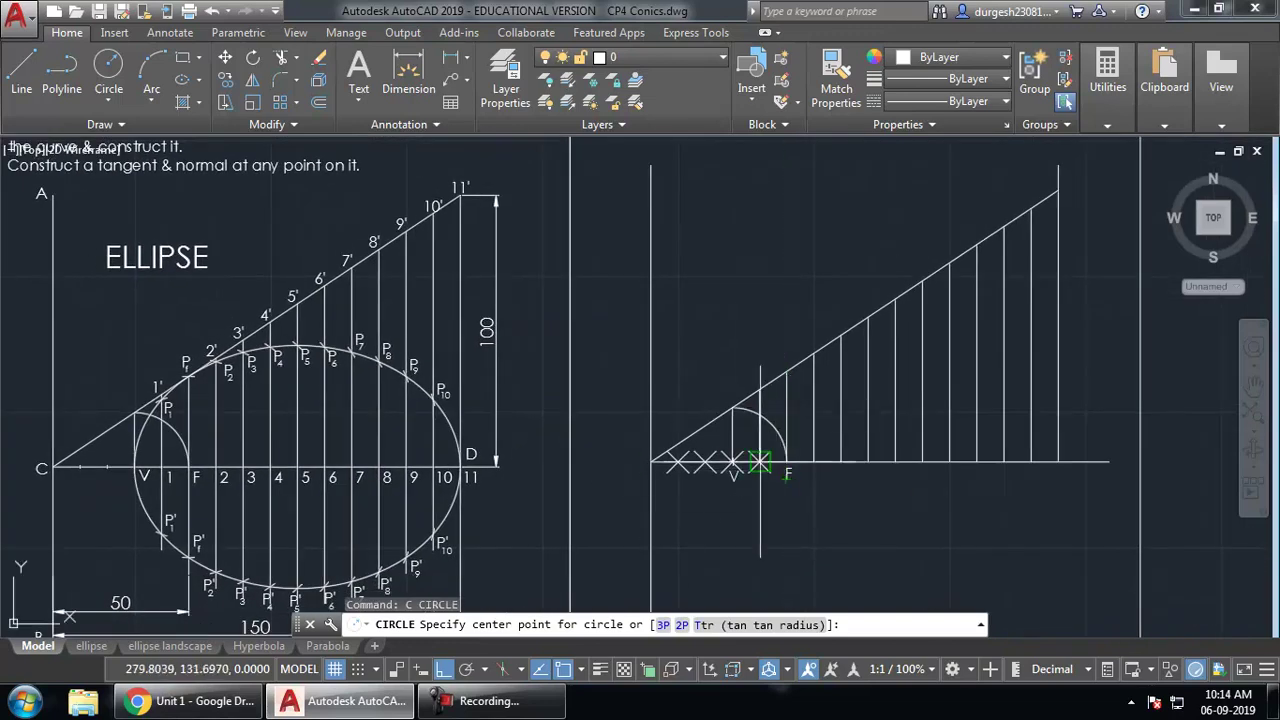
# - Draw a circle centred on the first division beyond V, reaching the inclined line directly above, and move its centre to F
pyautogui.click(760, 461)
pyautogui.click(760, 388)
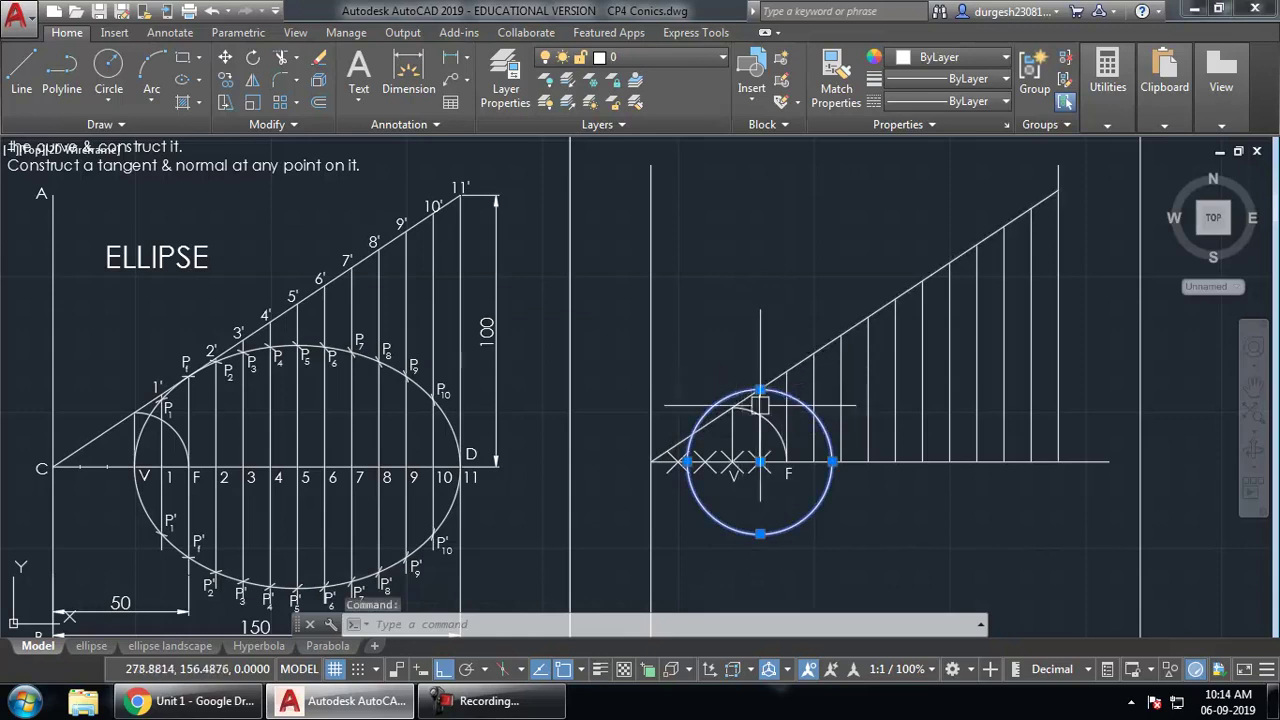
pyautogui.click(760, 461)
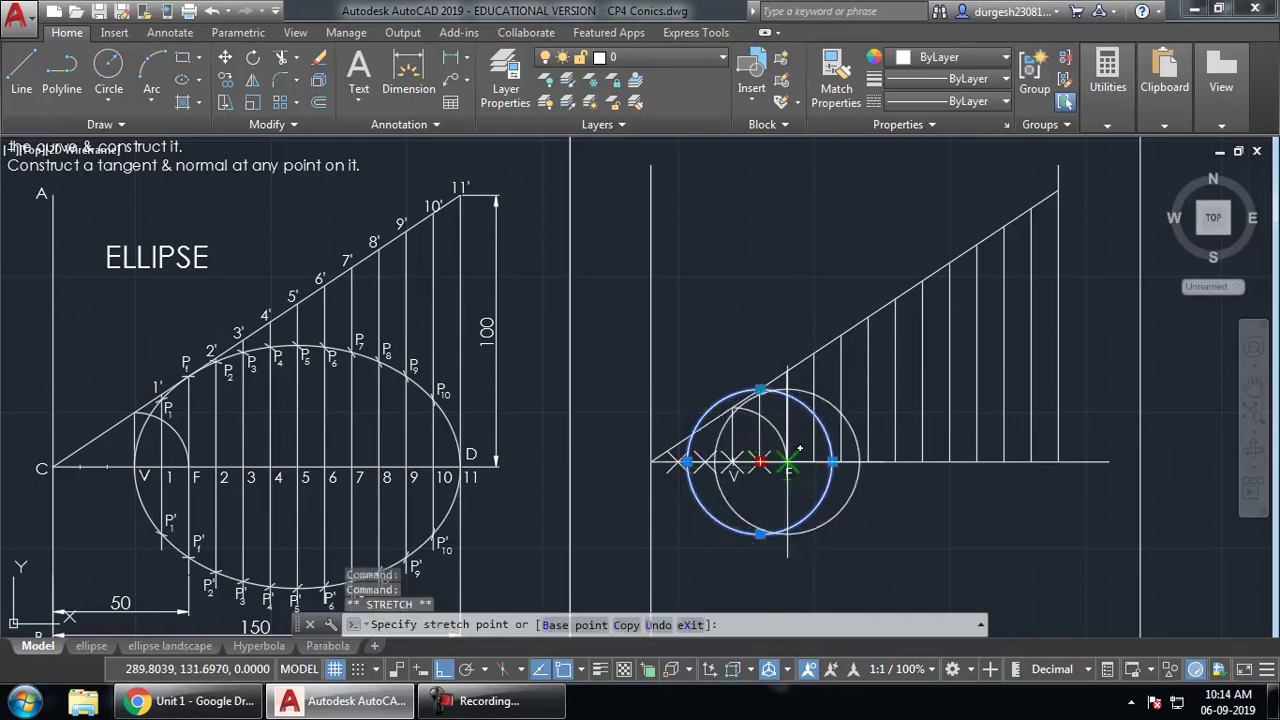
pyautogui.click(788, 461)
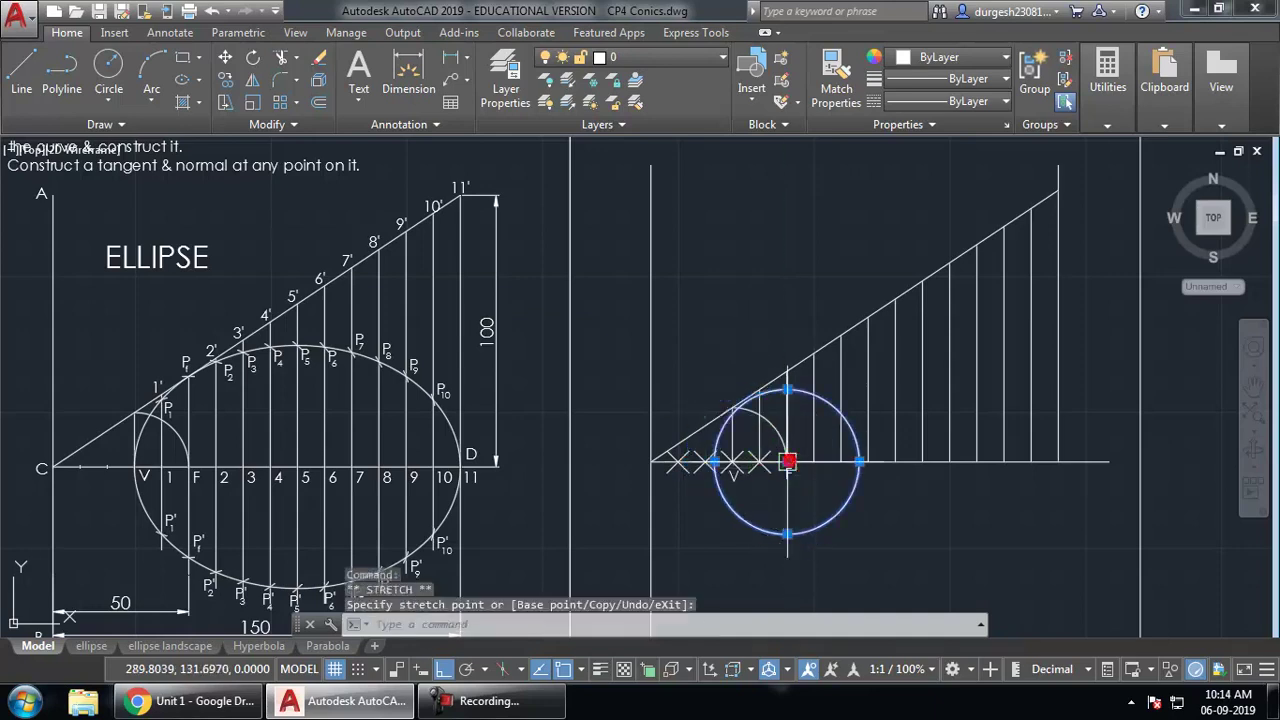
# - Place a point where the circle centred at F crosses the first vertical division line beyond V, above the axis
pyautogui.click(765, 408)
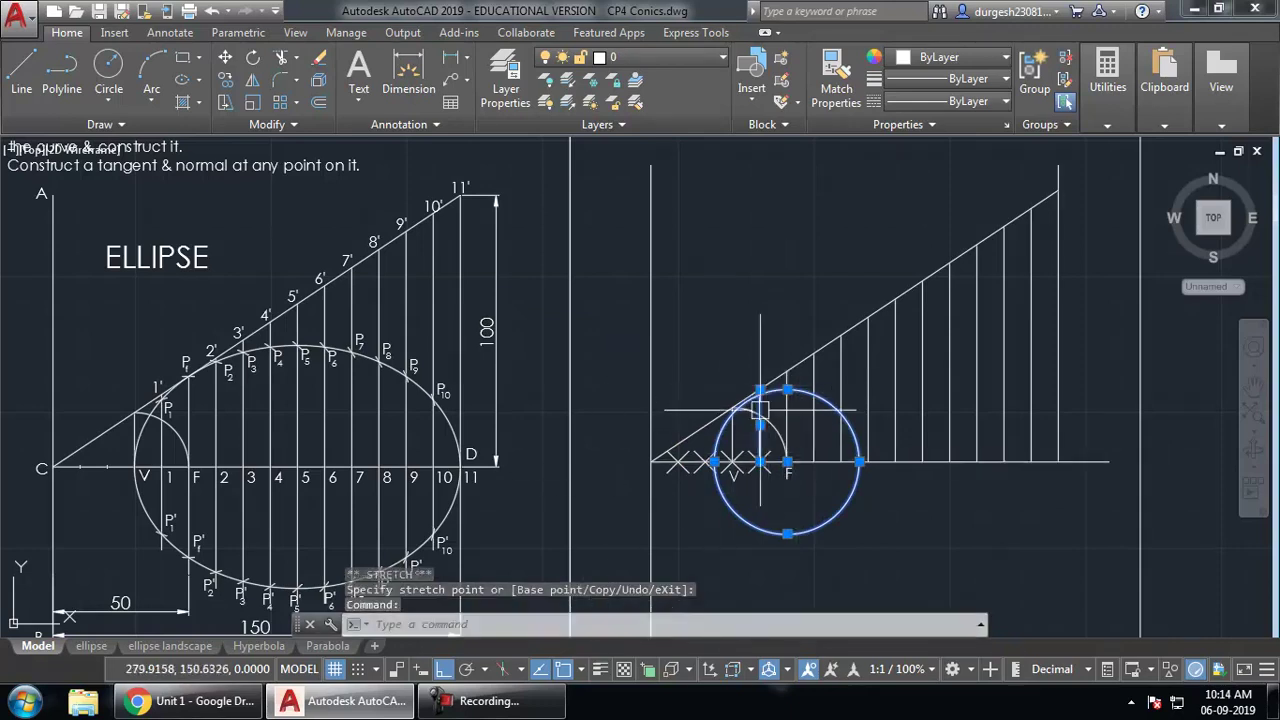
pyautogui.write('z')
pyautogui.press('Return')
pyautogui.click(662, 354)
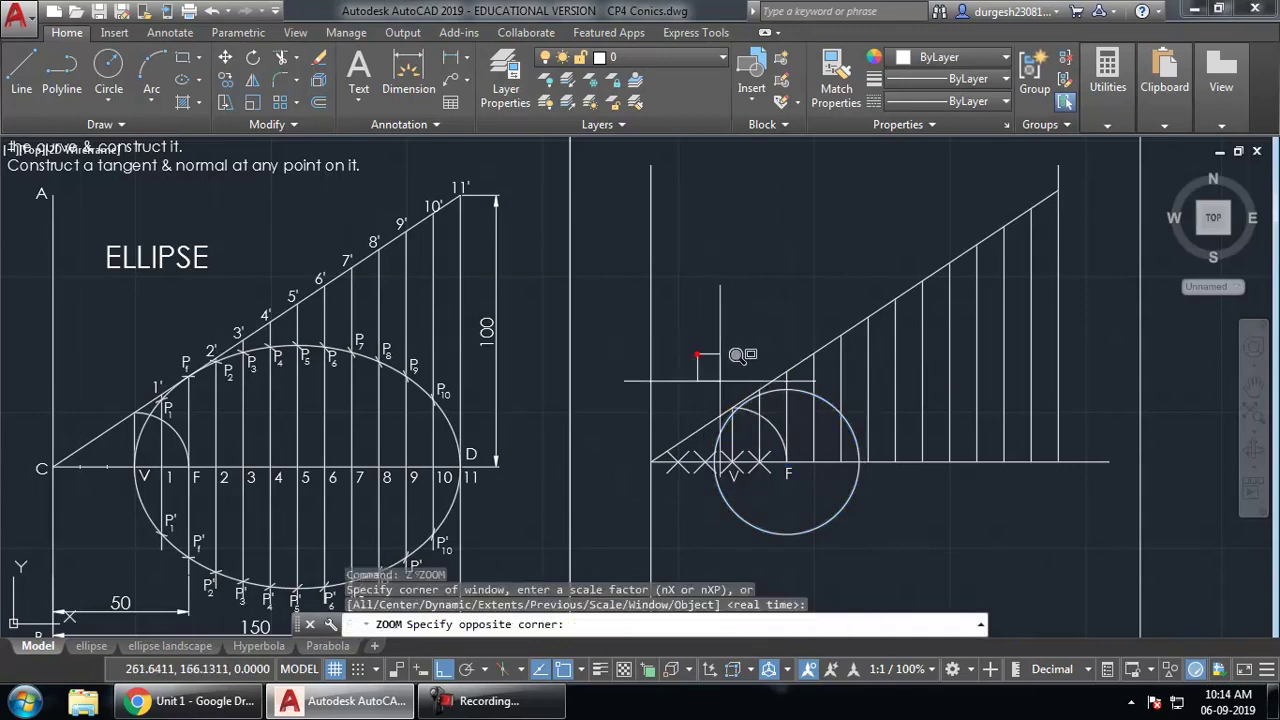
pyautogui.click(916, 491)
pyautogui.click(540, 260)
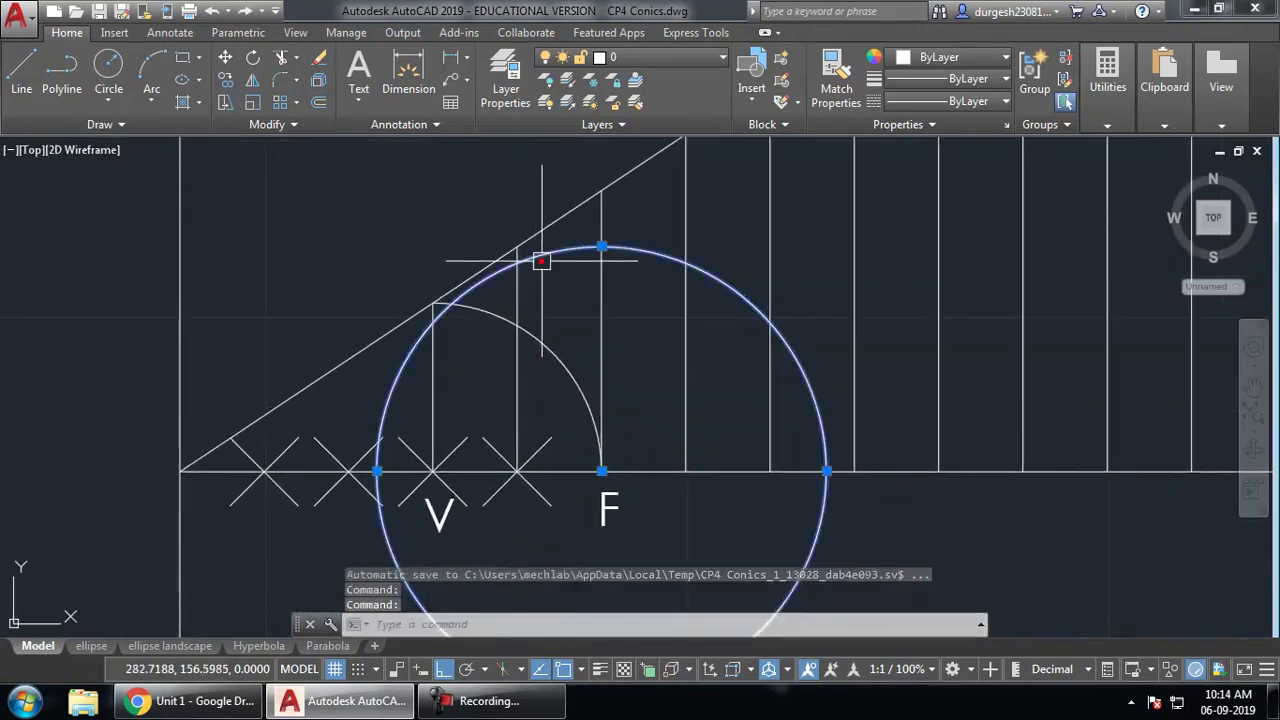
pyautogui.click(519, 290)
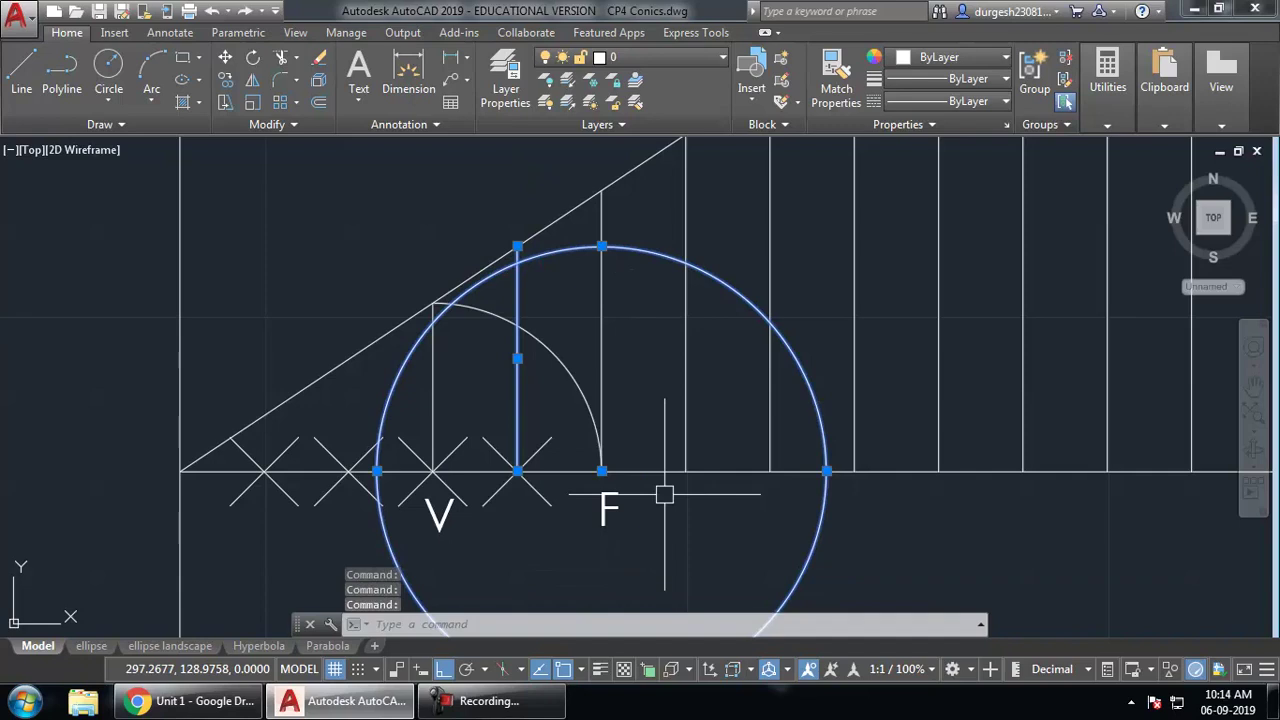
pyautogui.write('po')
pyautogui.press('Return')
pyautogui.click(517, 263)
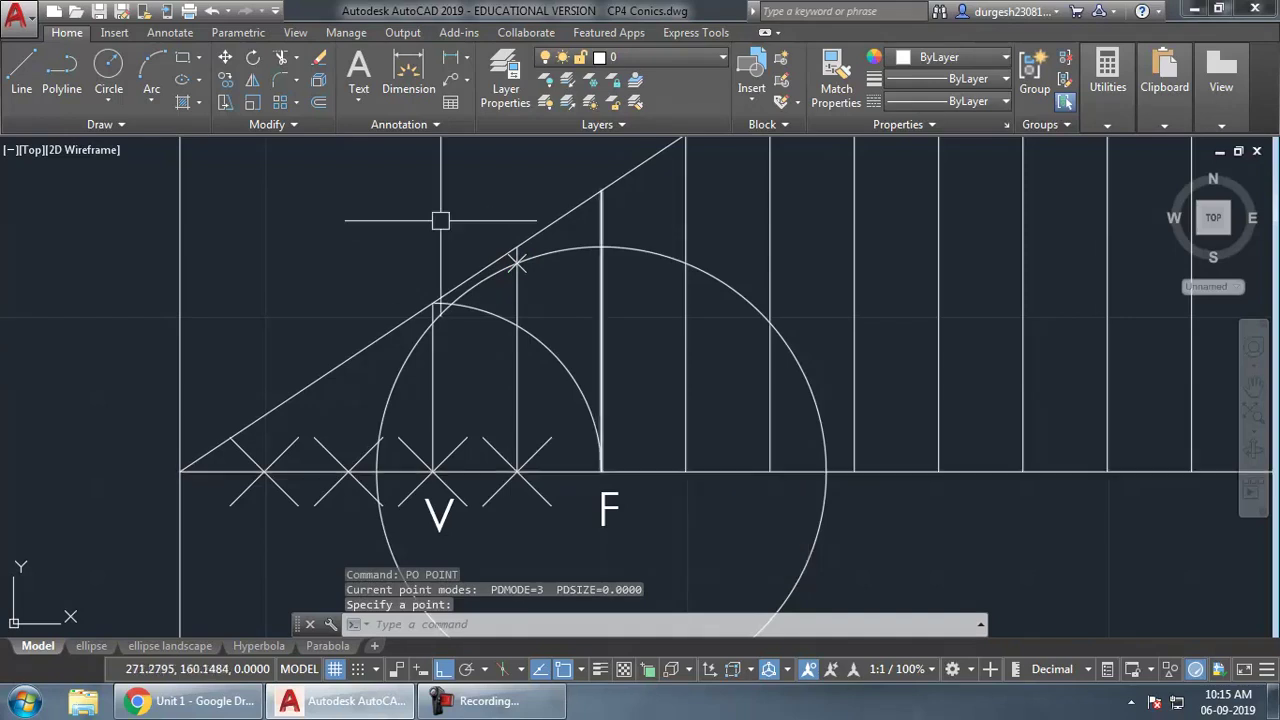
# - Enlarge the circle centred at F so it reaches the intersection of the inclined line with the vertical line through F
pyautogui.click(633, 248)
pyautogui.moveTo(609, 263)
pyautogui.mouseDown(button='middle')
pyautogui.moveTo(597, 429)
pyautogui.moveTo(462, 378)
pyautogui.mouseUp(button='middle')
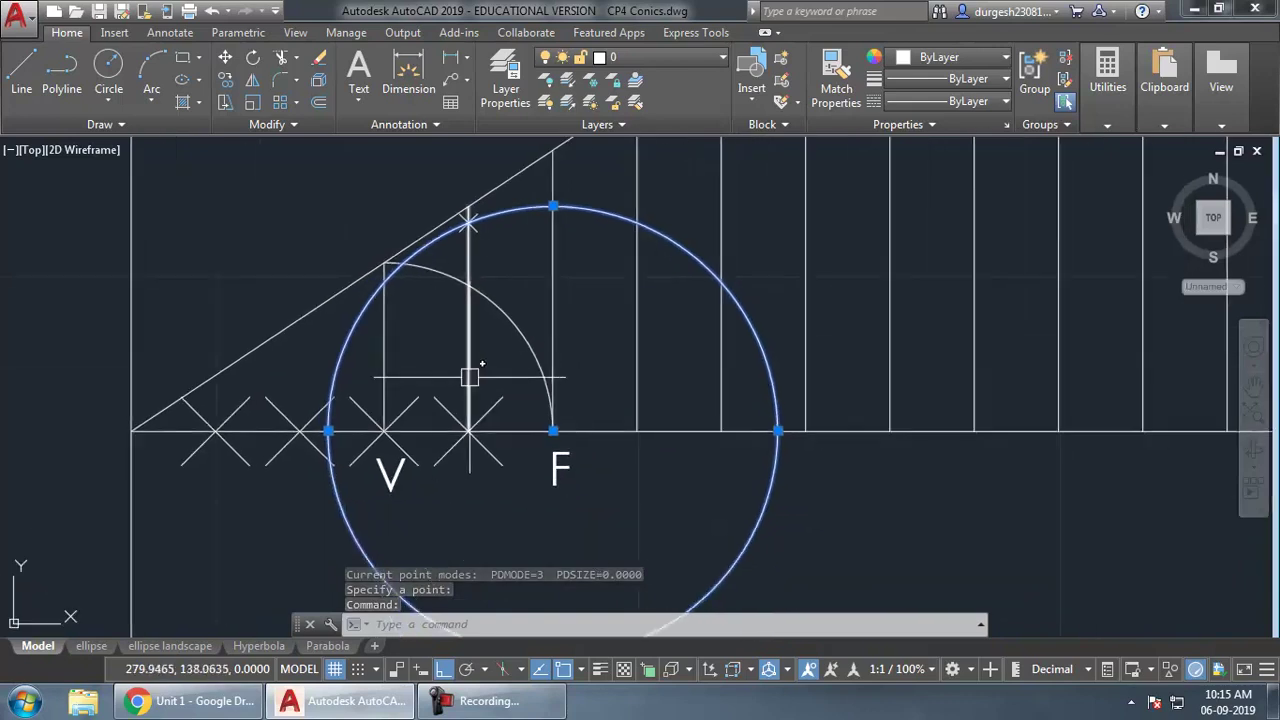
pyautogui.moveTo(553, 223); pyautogui.dragTo(553, 316, button='middle')
pyautogui.click(552, 298)
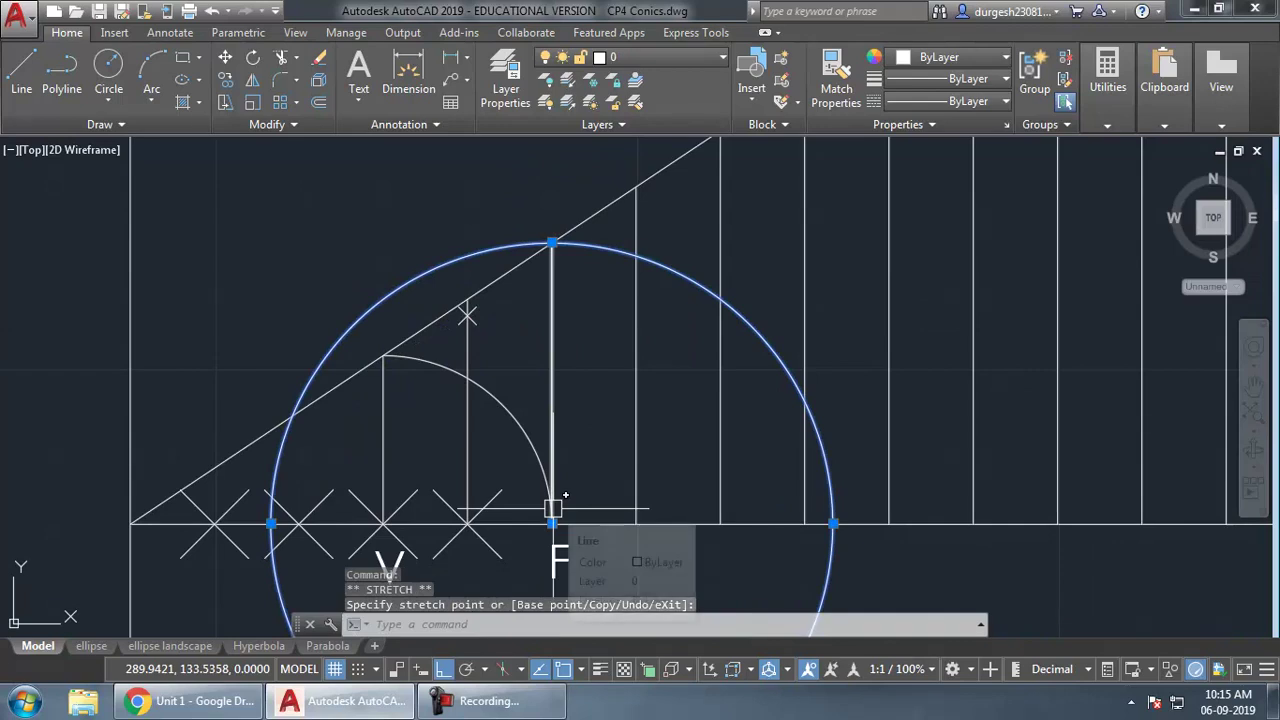
pyautogui.moveTo(599, 375)
pyautogui.mouseDown(button='middle')
pyautogui.moveTo(591, 274)
pyautogui.moveTo(592, 314)
pyautogui.mouseUp(button='middle')
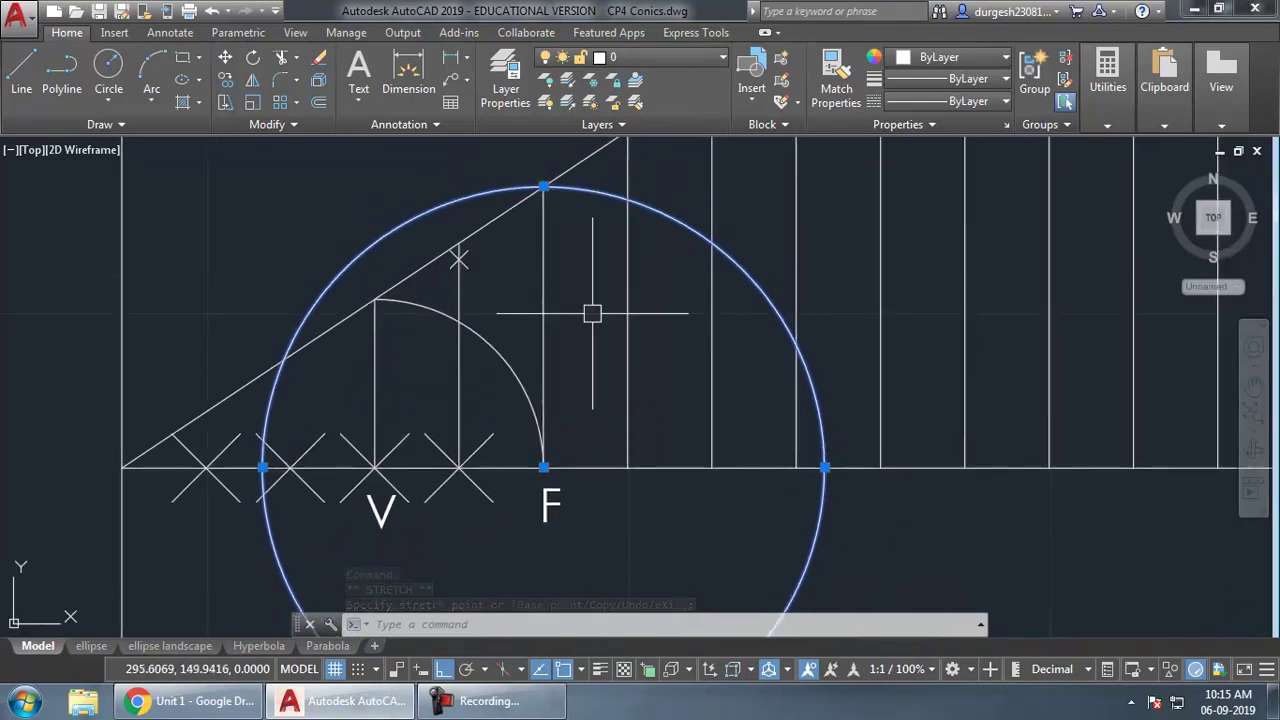
# - Place a point where the circle centred at F meets the vertical line through F, on the inclined line
pyautogui.press('Escape')
pyautogui.write('po')
pyautogui.press('Return')
pyautogui.click(543, 187)
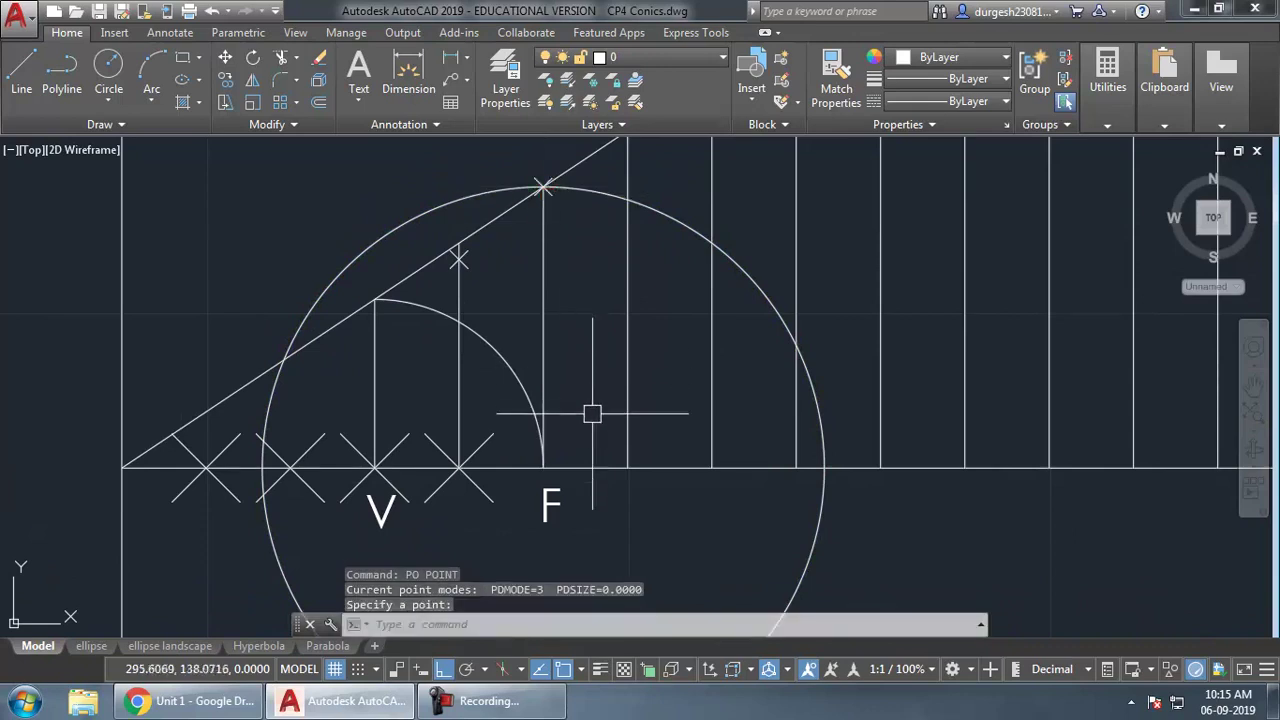
pyautogui.scroll(-2, 591, 423)
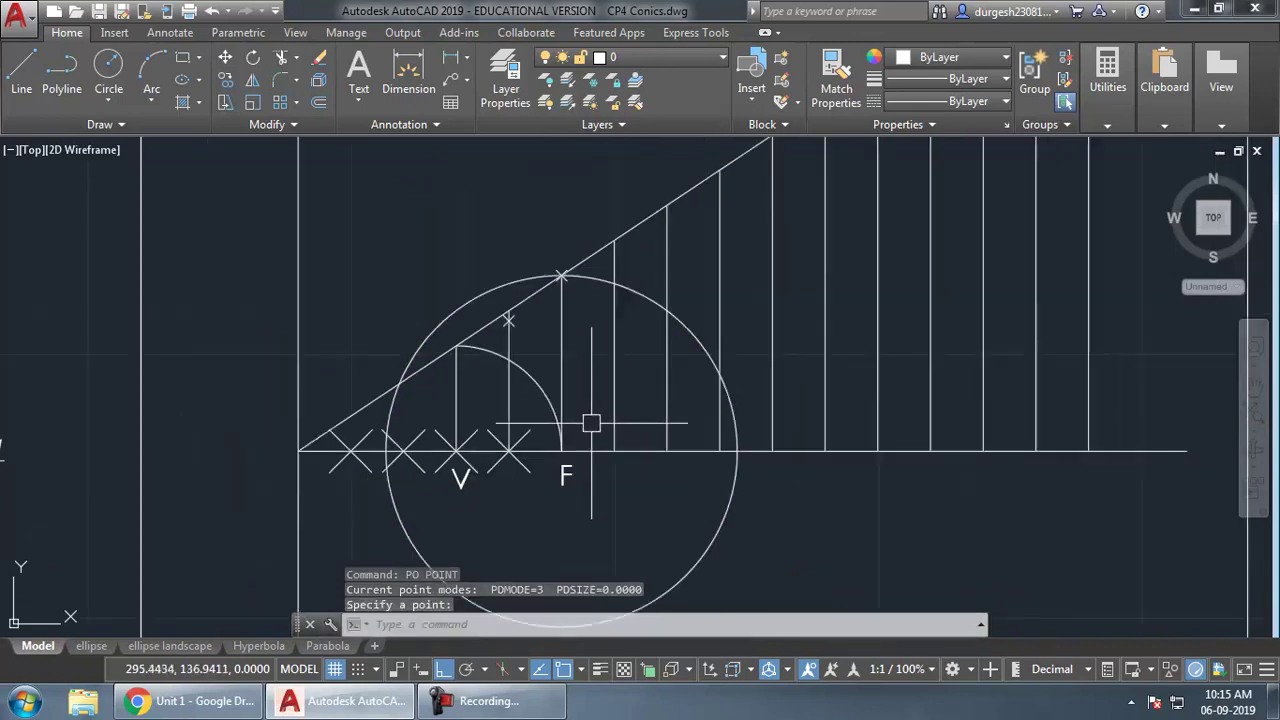
# - Move the circle's centre to the first division beyond F and enlarge the circle to reach the inclined line directly above
pyautogui.moveTo(640, 430); pyautogui.dragTo(580, 443, button='middle')
pyautogui.press('Return')
pyautogui.click(583, 300)
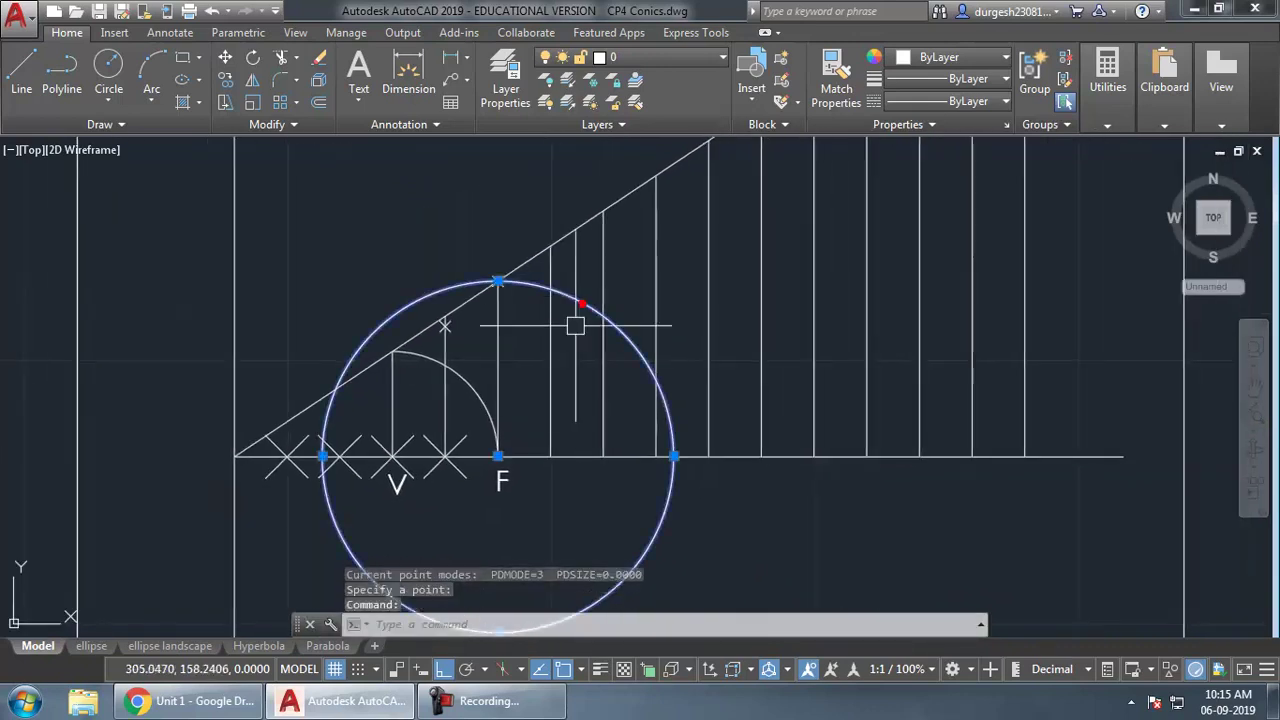
pyautogui.click(498, 456)
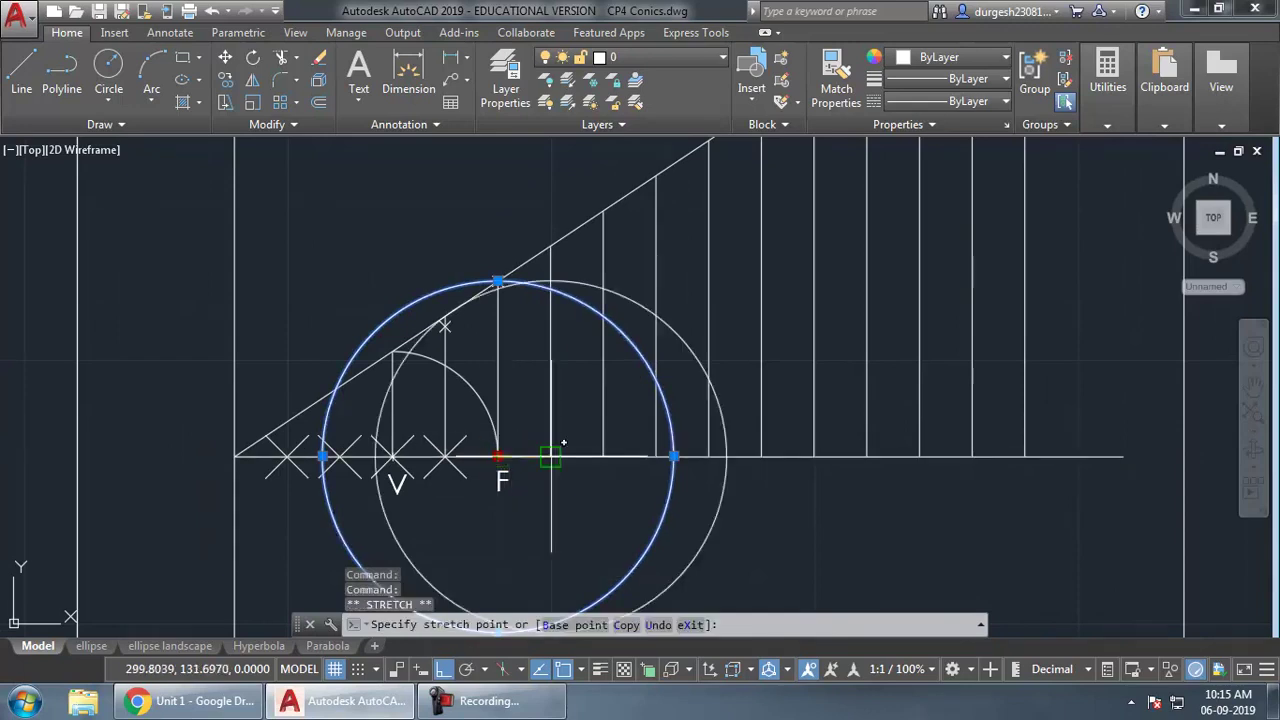
pyautogui.click(558, 291)
pyautogui.click(553, 337)
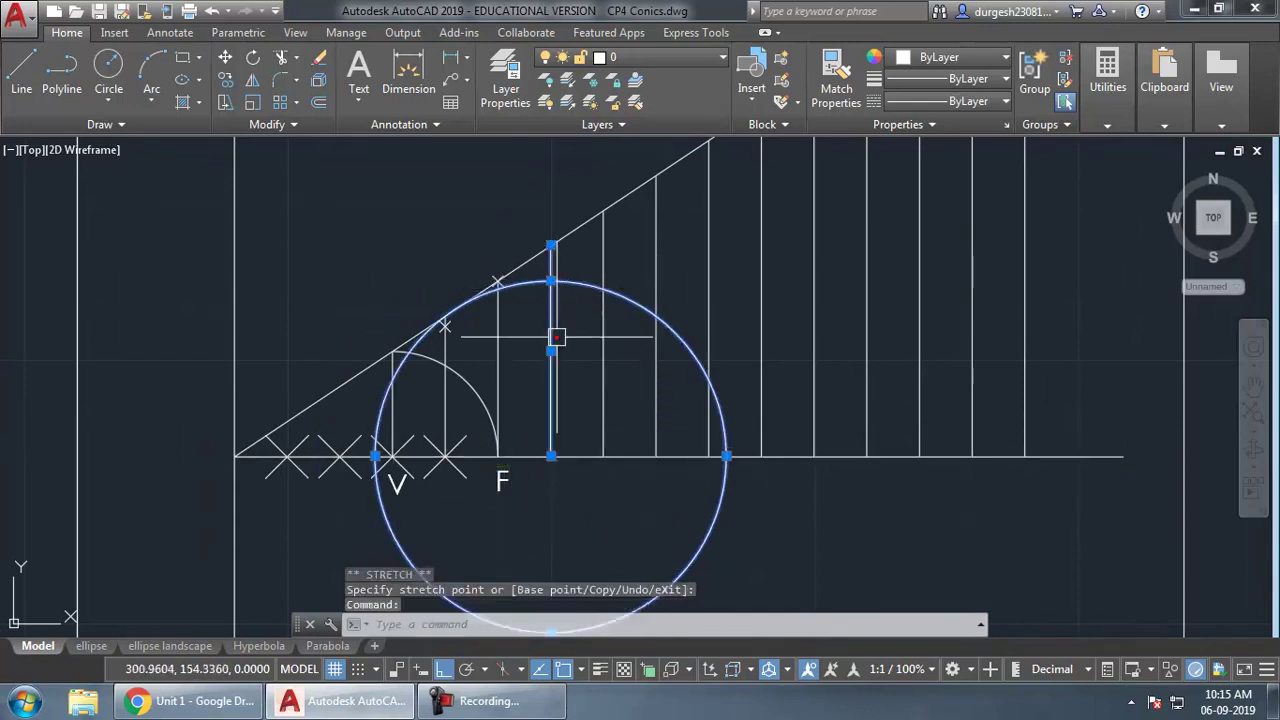
pyautogui.click(551, 281)
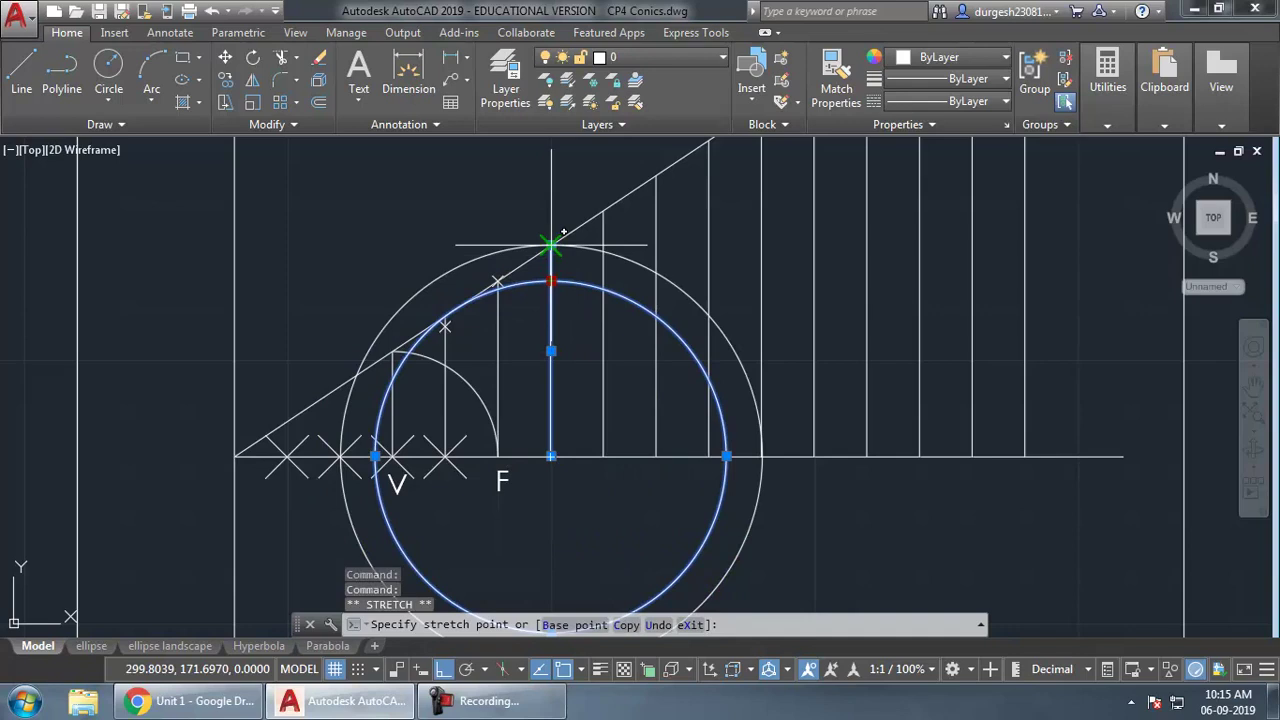
pyautogui.click(551, 246)
pyautogui.press('Escape')
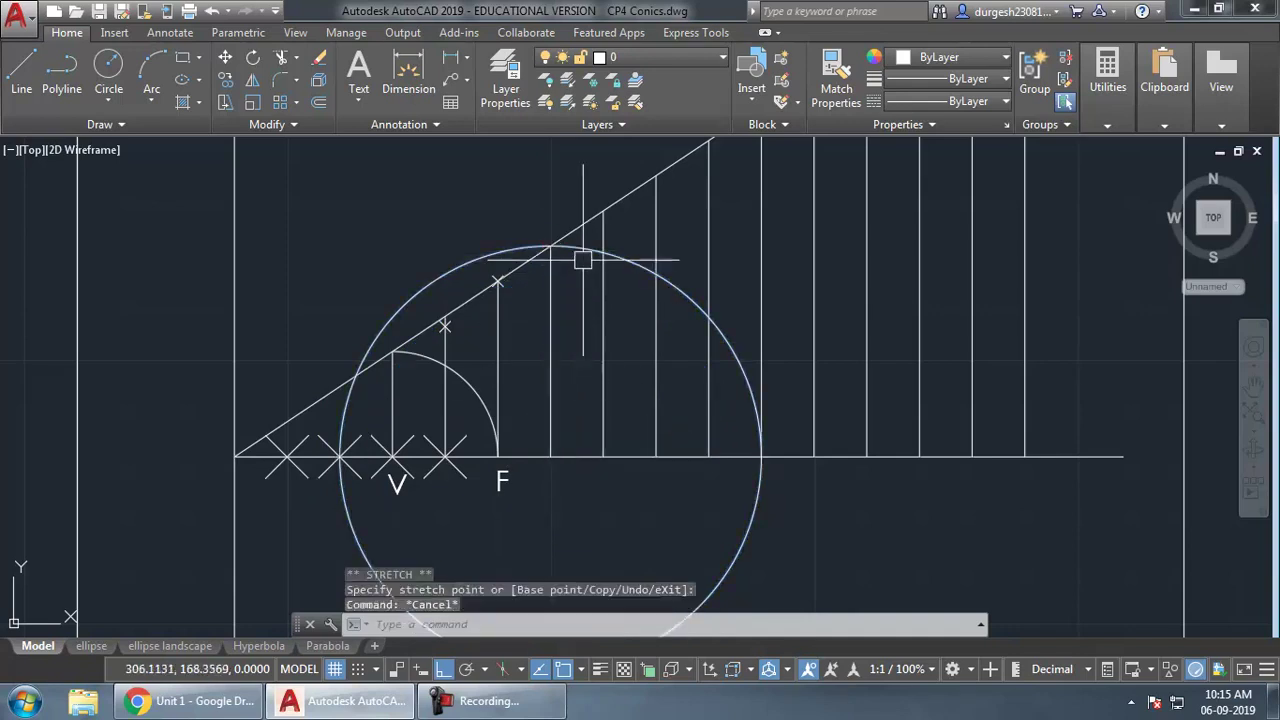
# - Move the circle's centre back to F and place a point where it crosses the first vertical line beyond F, above the axis
pyautogui.press('Escape')
pyautogui.click(581, 243)
pyautogui.click(551, 456)
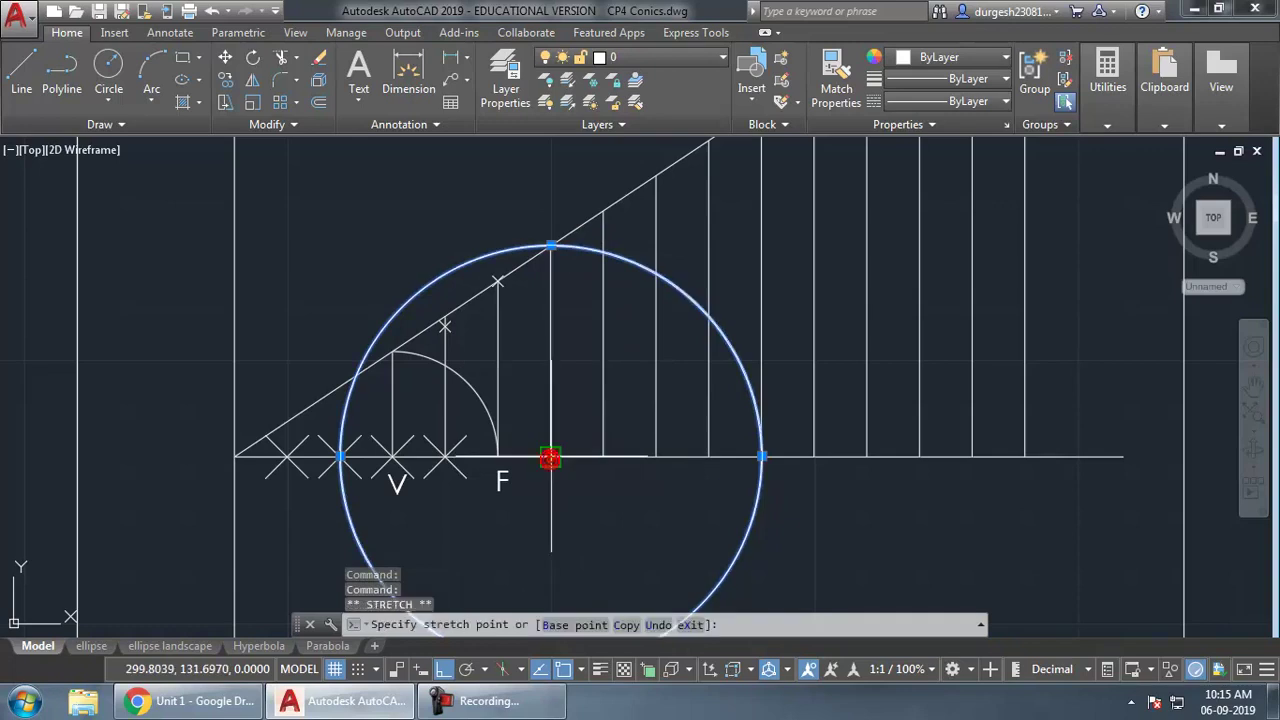
pyautogui.click(498, 456)
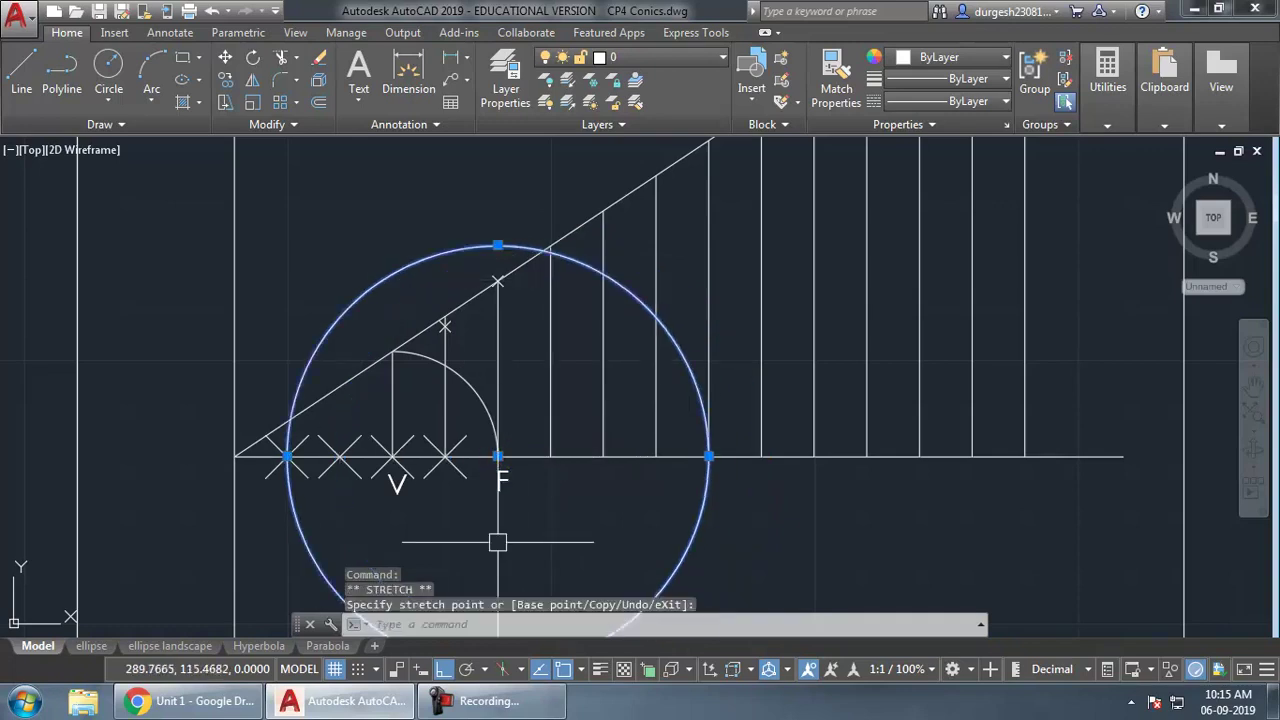
pyautogui.click(541, 330)
pyautogui.write('po')
pyautogui.press('Return')
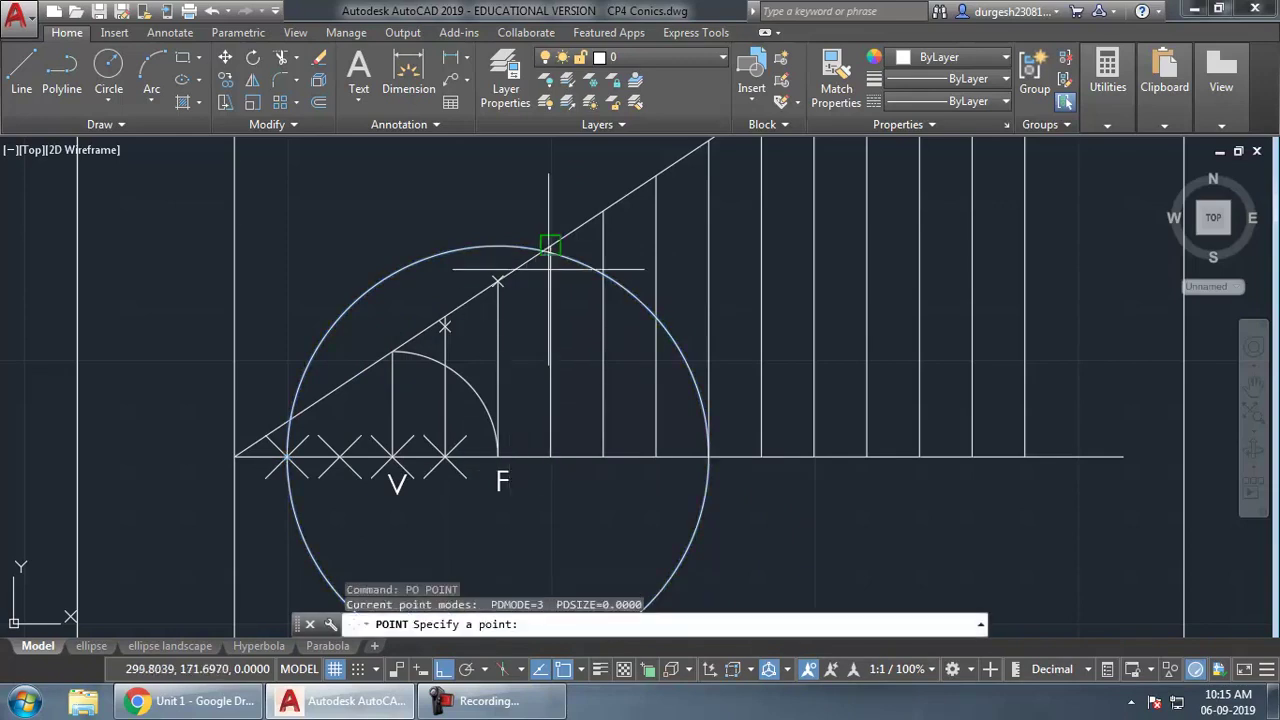
pyautogui.click(551, 252)
# - Move the circle's centre to the second division beyond F and enlarge the circle to reach the inclined line directly above
pyautogui.click(573, 261)
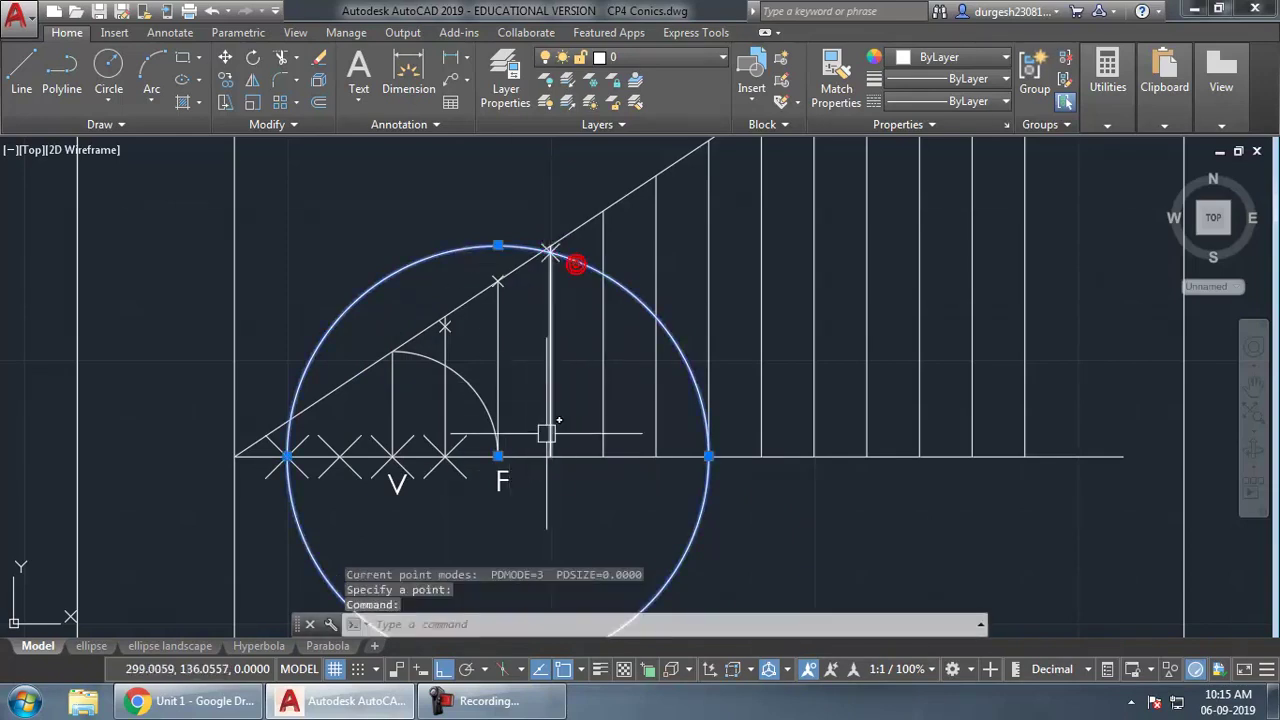
pyautogui.click(497, 457)
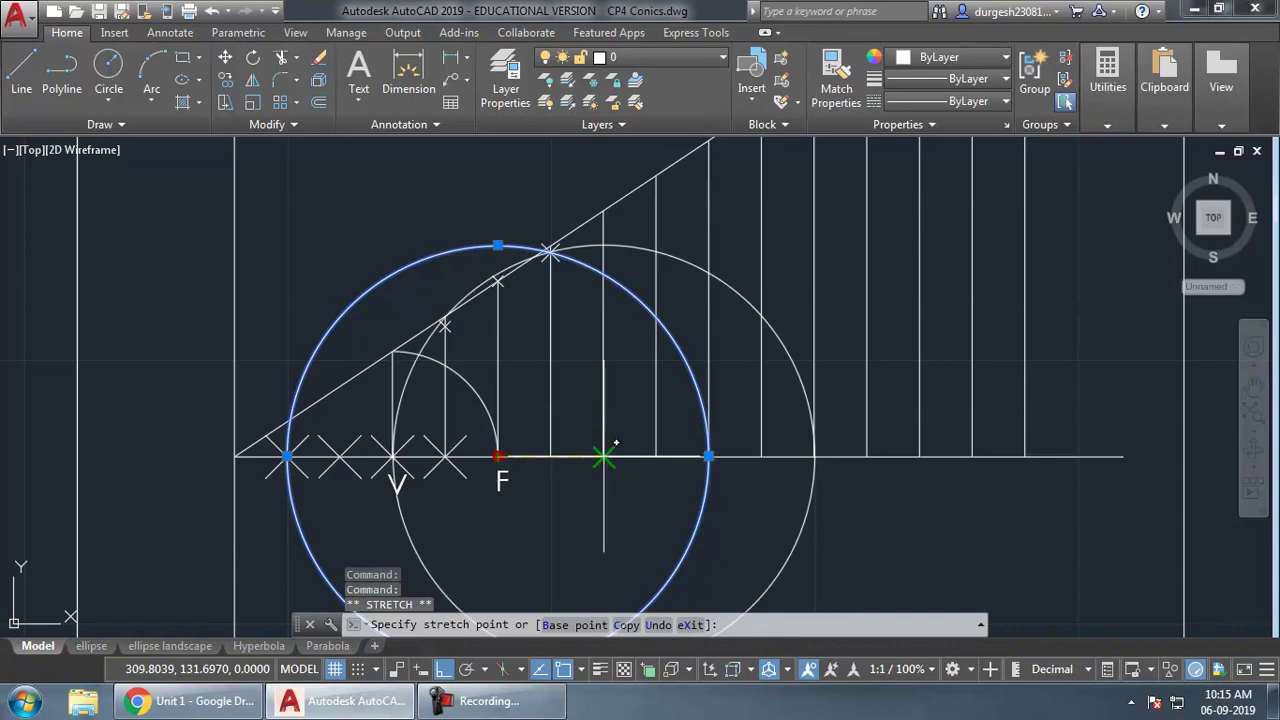
pyautogui.click(603, 245)
pyautogui.click(603, 209)
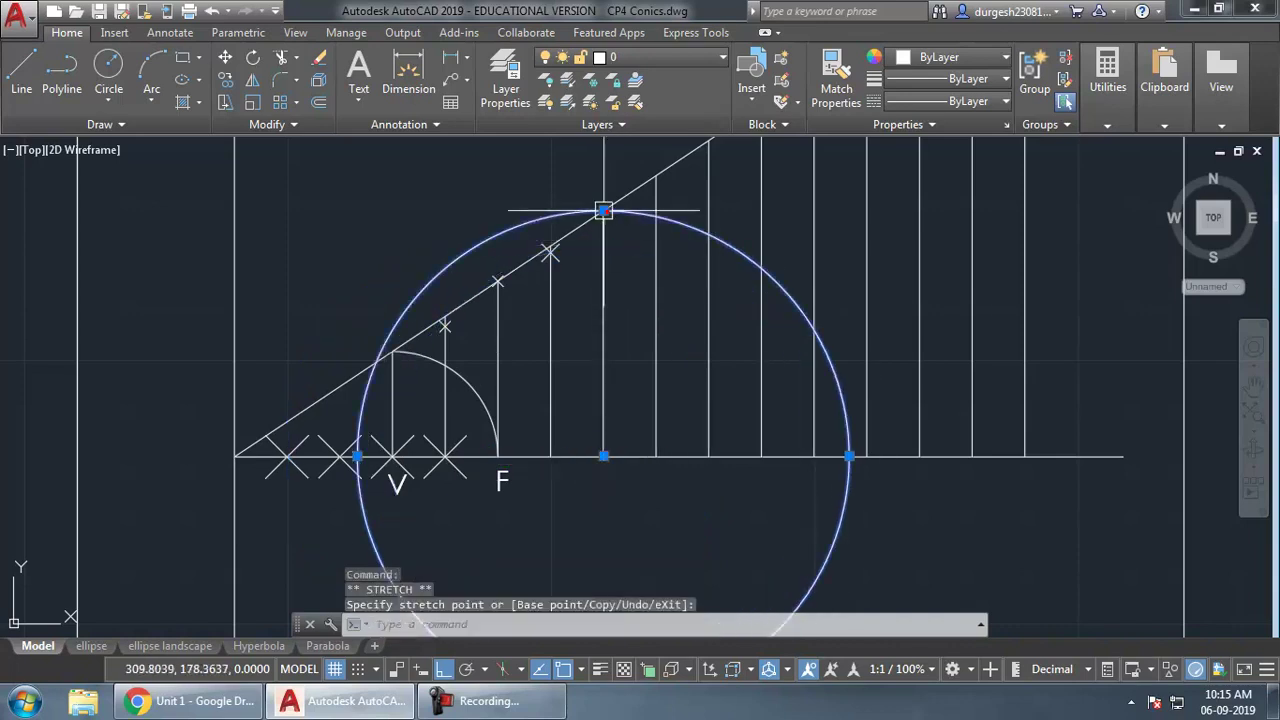
pyautogui.click(608, 453)
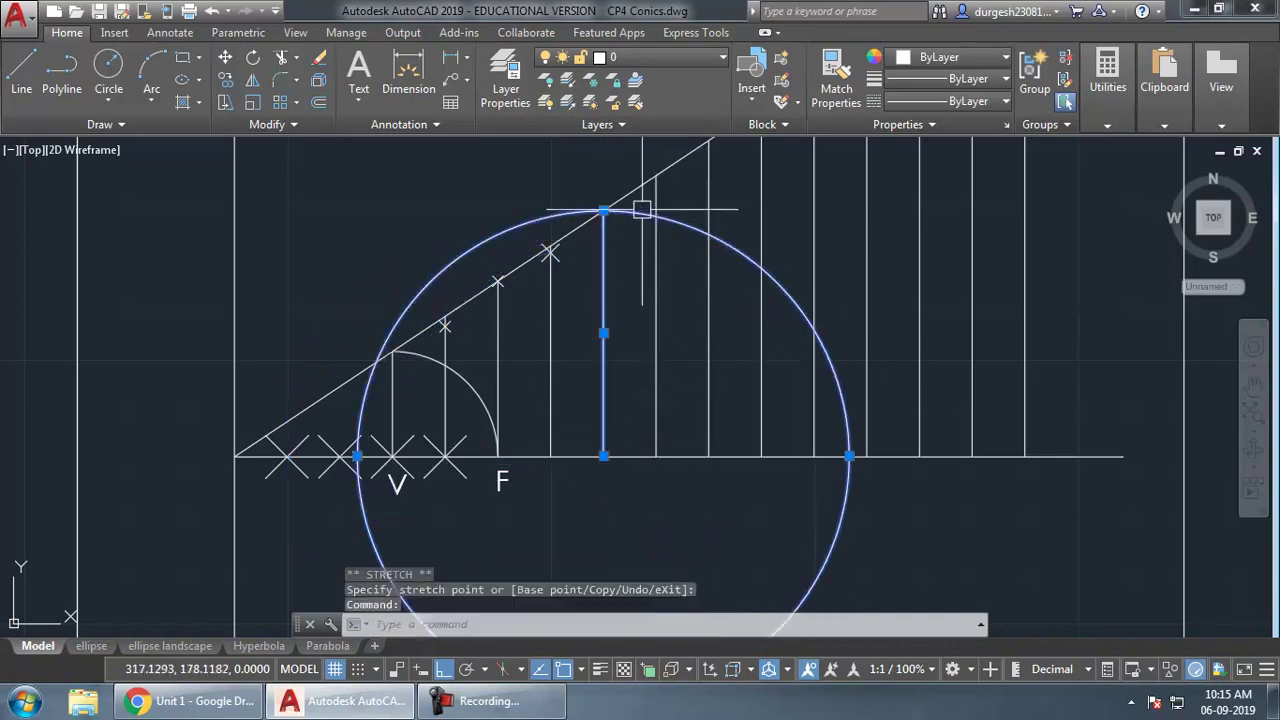
pyautogui.press('Escape')
# - Return the circle's centre to F and place a point where it crosses the second vertical line beyond F, above the axis
pyautogui.click(603, 456)
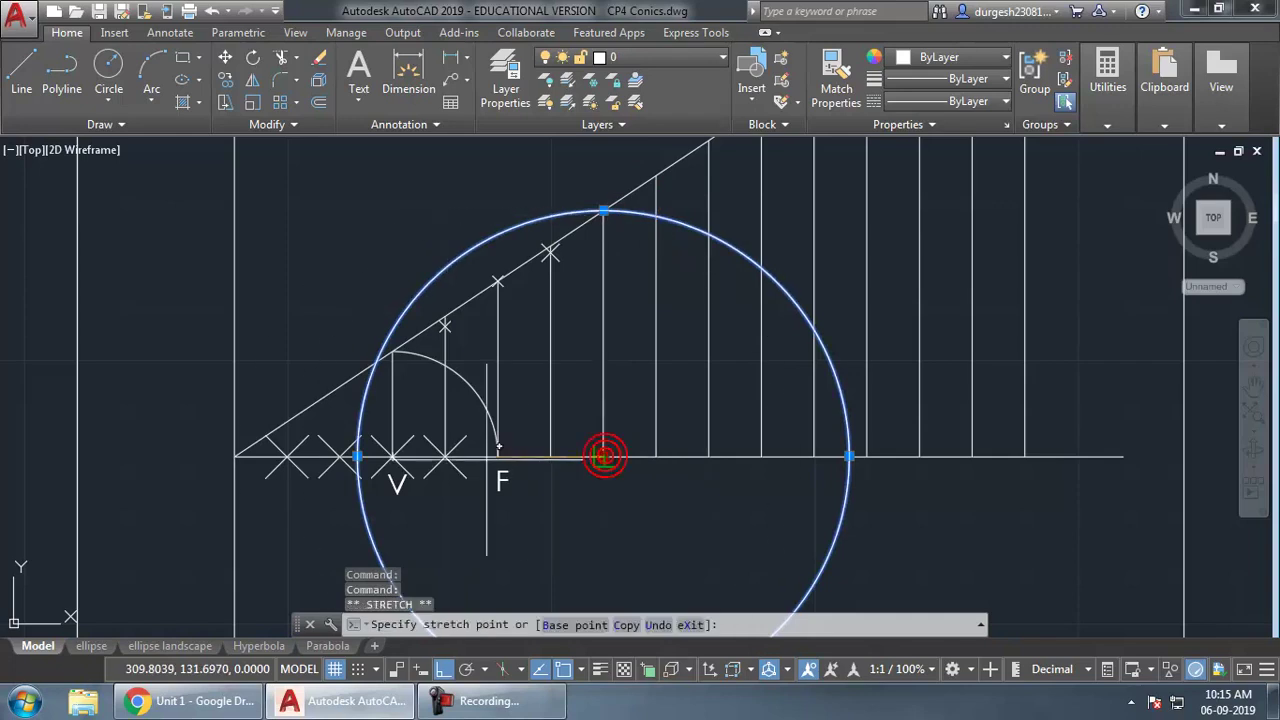
pyautogui.press('Escape')
pyautogui.write('po')
pyautogui.press('Return')
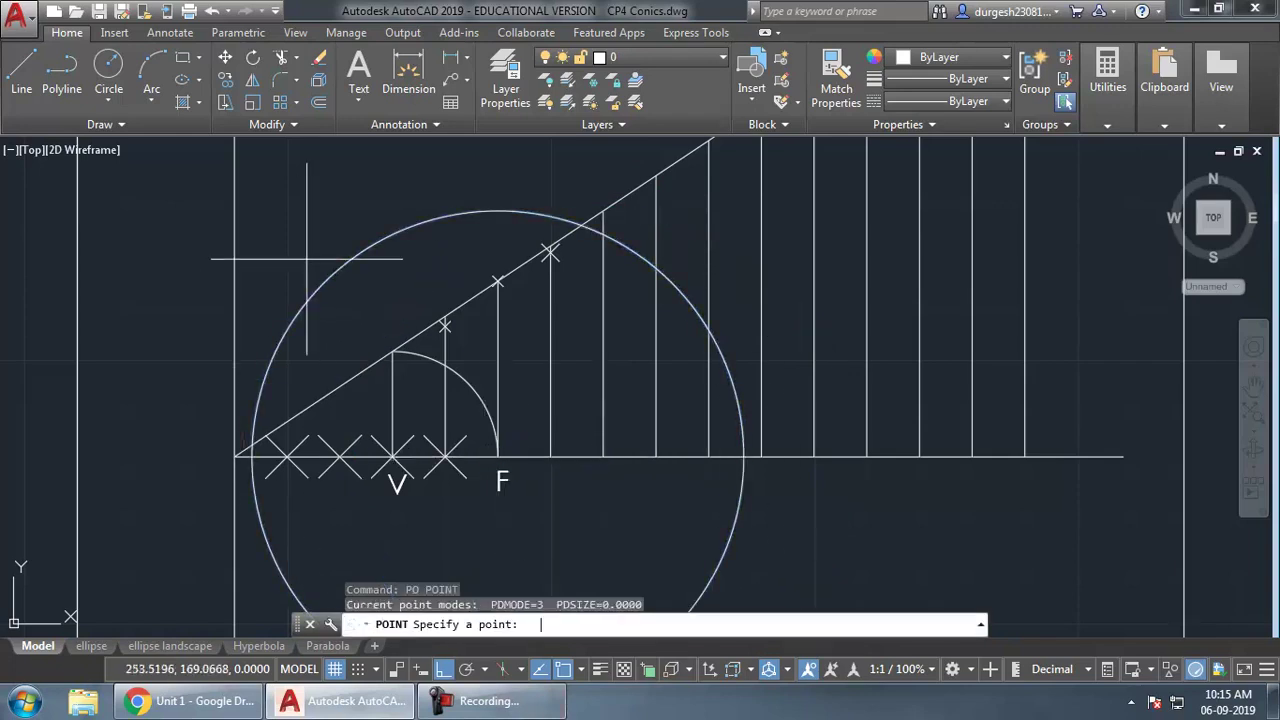
pyautogui.click(603, 235)
# - Move the circle's centre to the third division beyond F and enlarge the circle to reach the inclined line directly above
pyautogui.click(628, 252)
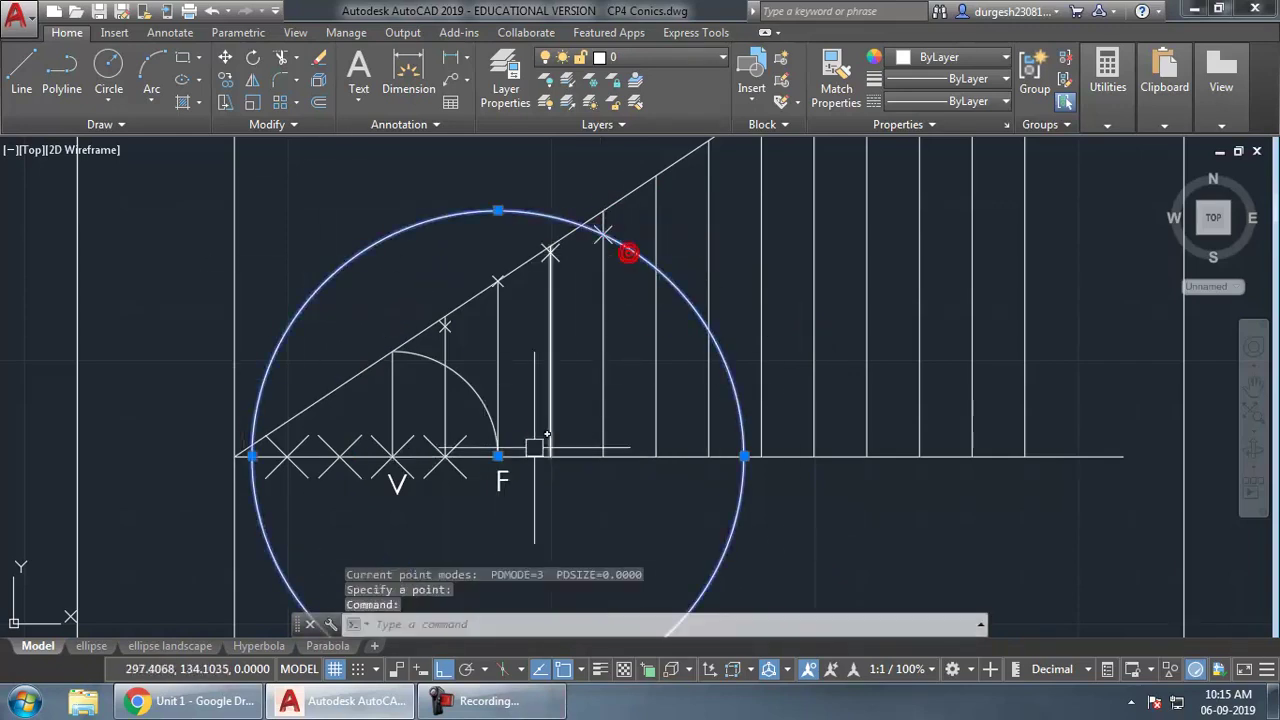
pyautogui.press('Escape')
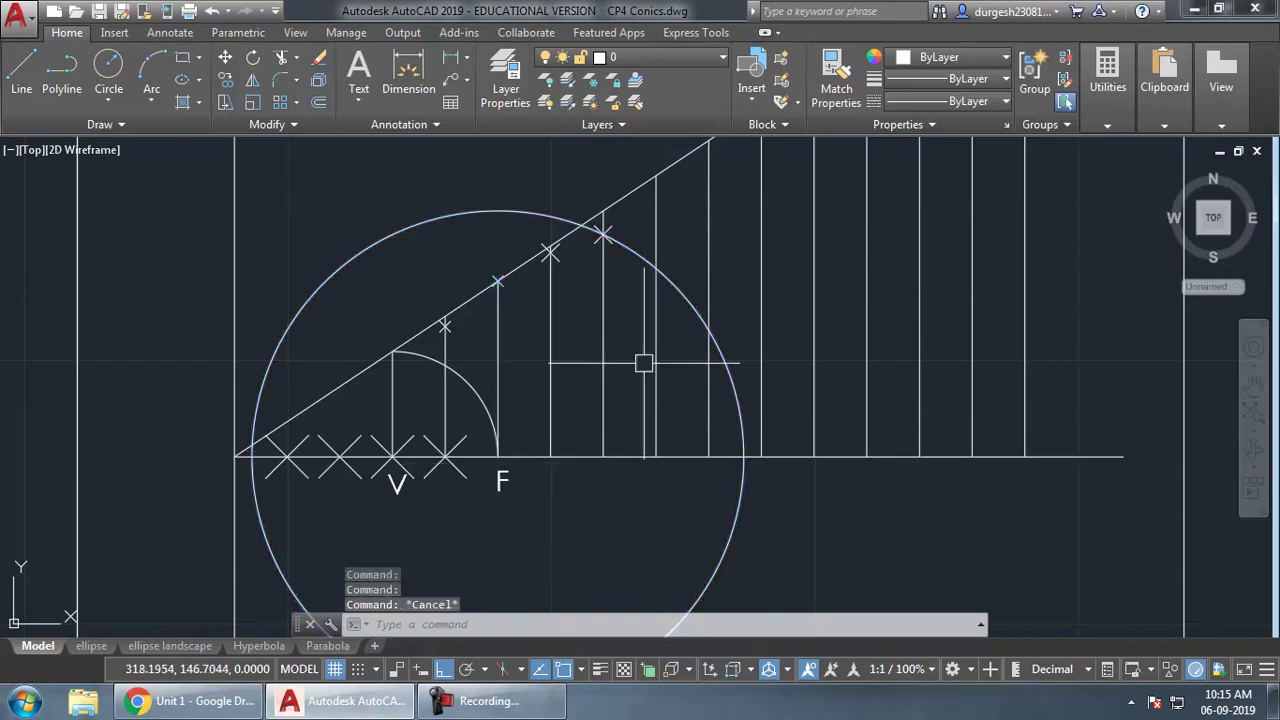
pyautogui.click(638, 243)
pyautogui.click(498, 456)
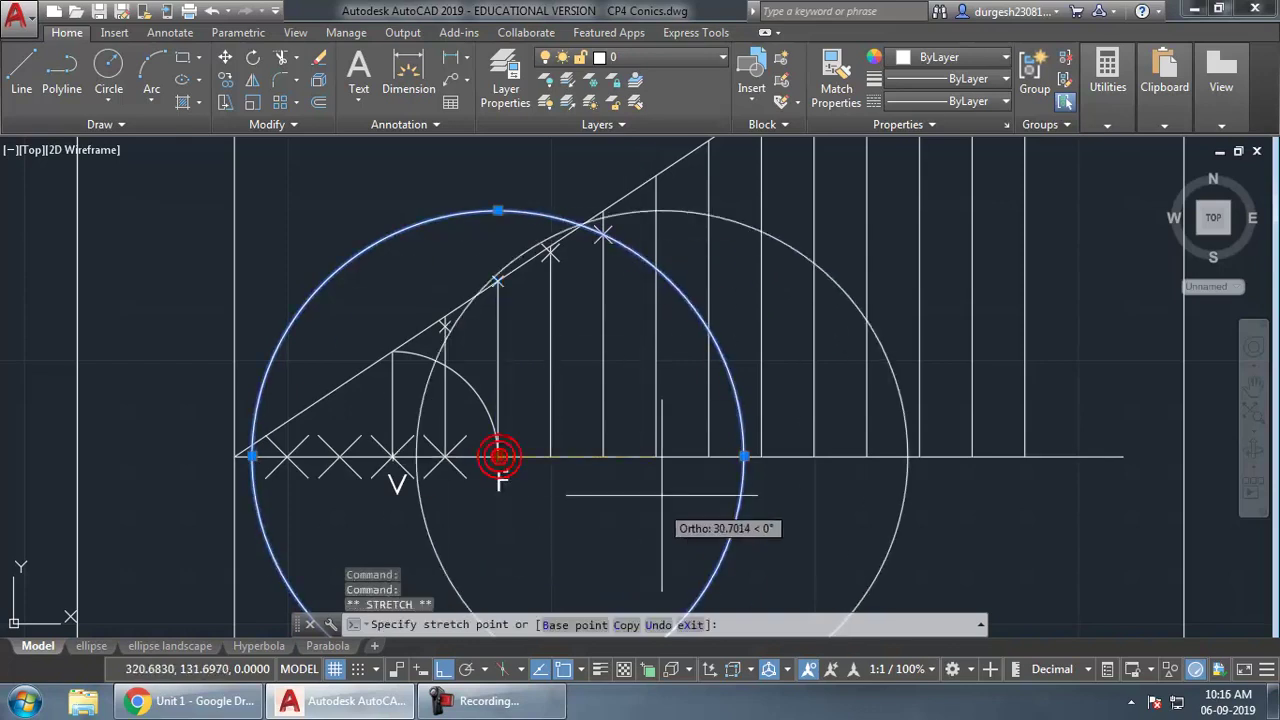
pyautogui.click(656, 456)
pyautogui.click(656, 210)
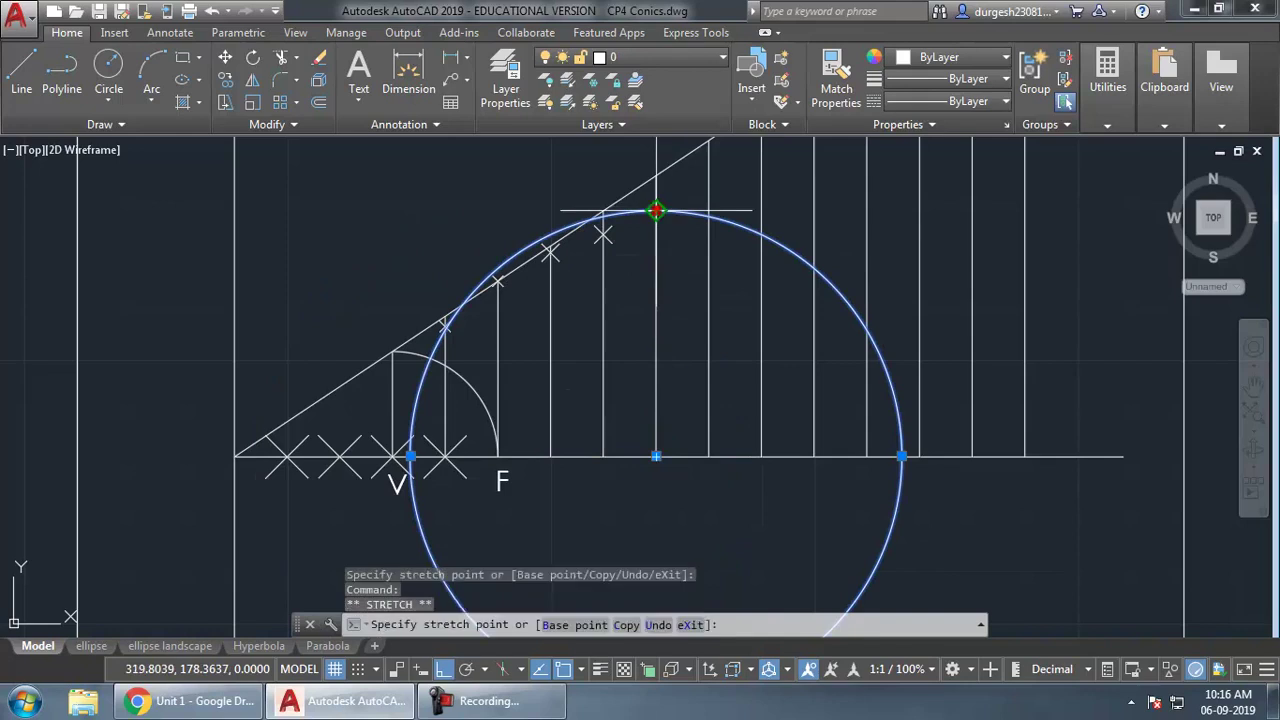
pyautogui.click(656, 175)
# - Return the circle's centre to F and place a point where it crosses the third vertical line beyond F, above the axis
pyautogui.click(656, 456)
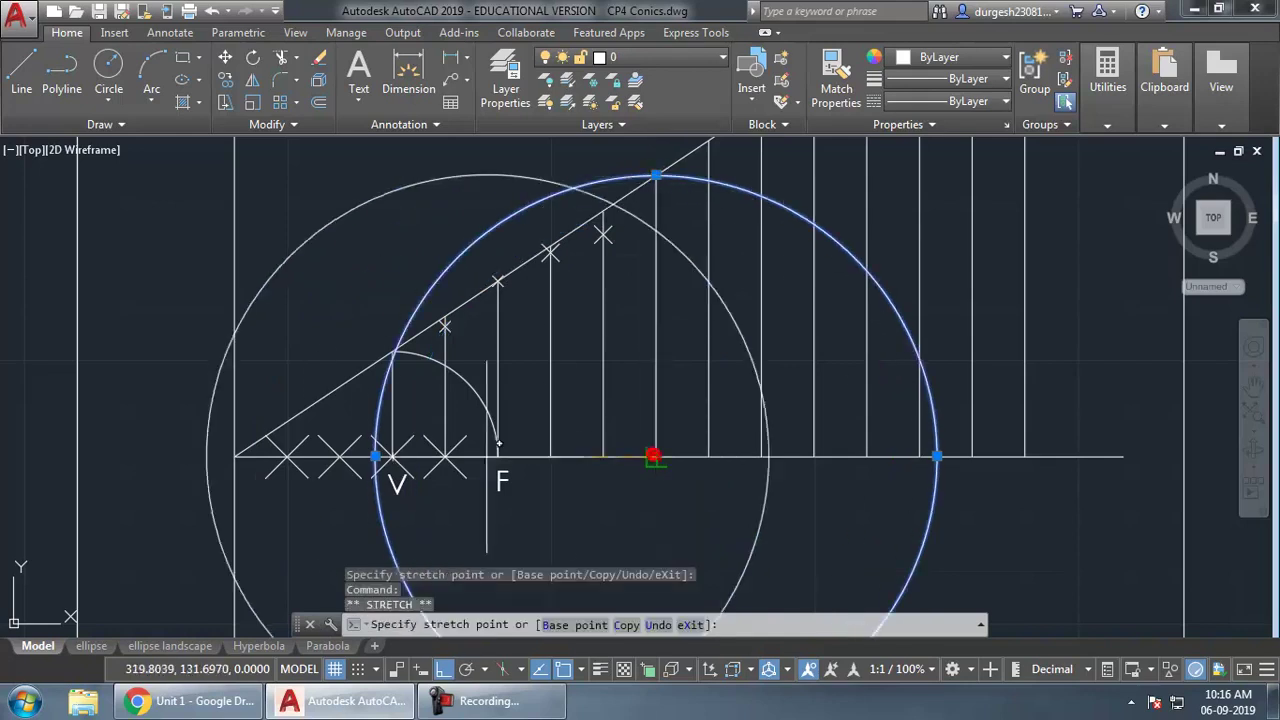
pyautogui.click(510, 441)
pyautogui.press('Escape')
pyautogui.write('po')
pyautogui.press('Return')
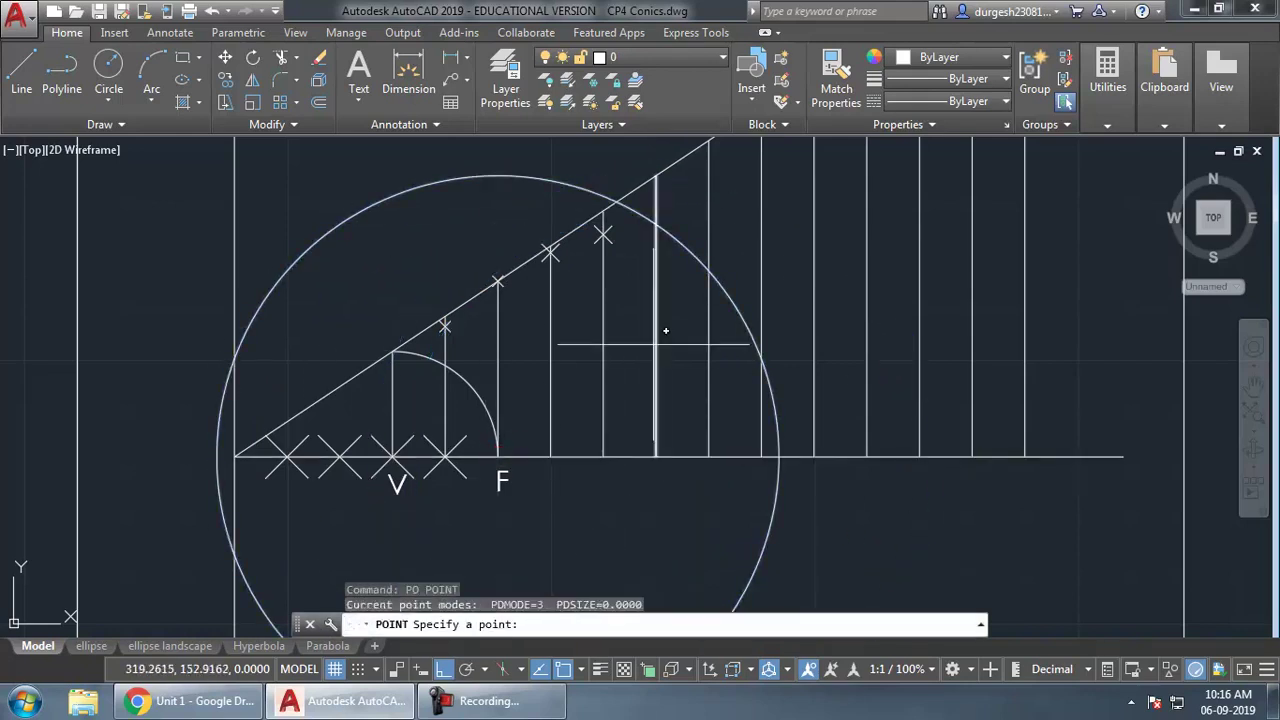
pyautogui.click(656, 222)
# - Move the circle's centre to the fourth division beyond F and enlarge the circle to reach the inclined line directly above
pyautogui.click(679, 240)
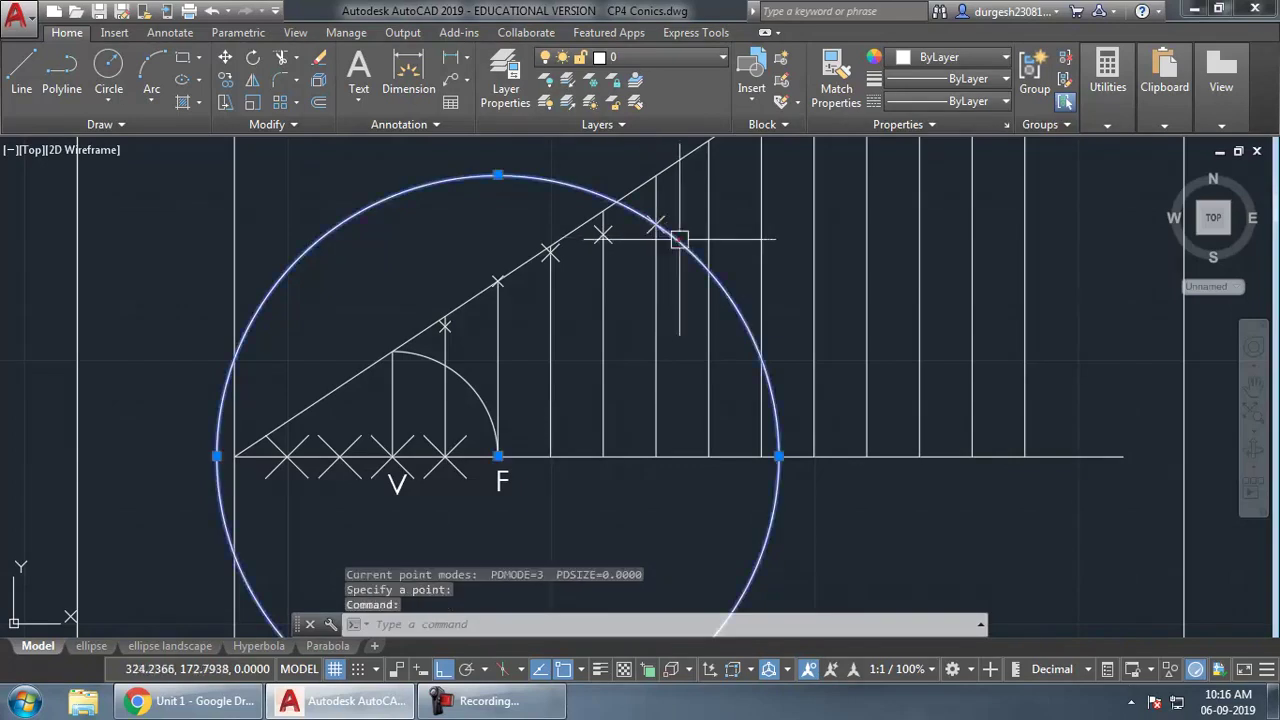
pyautogui.click(497, 456)
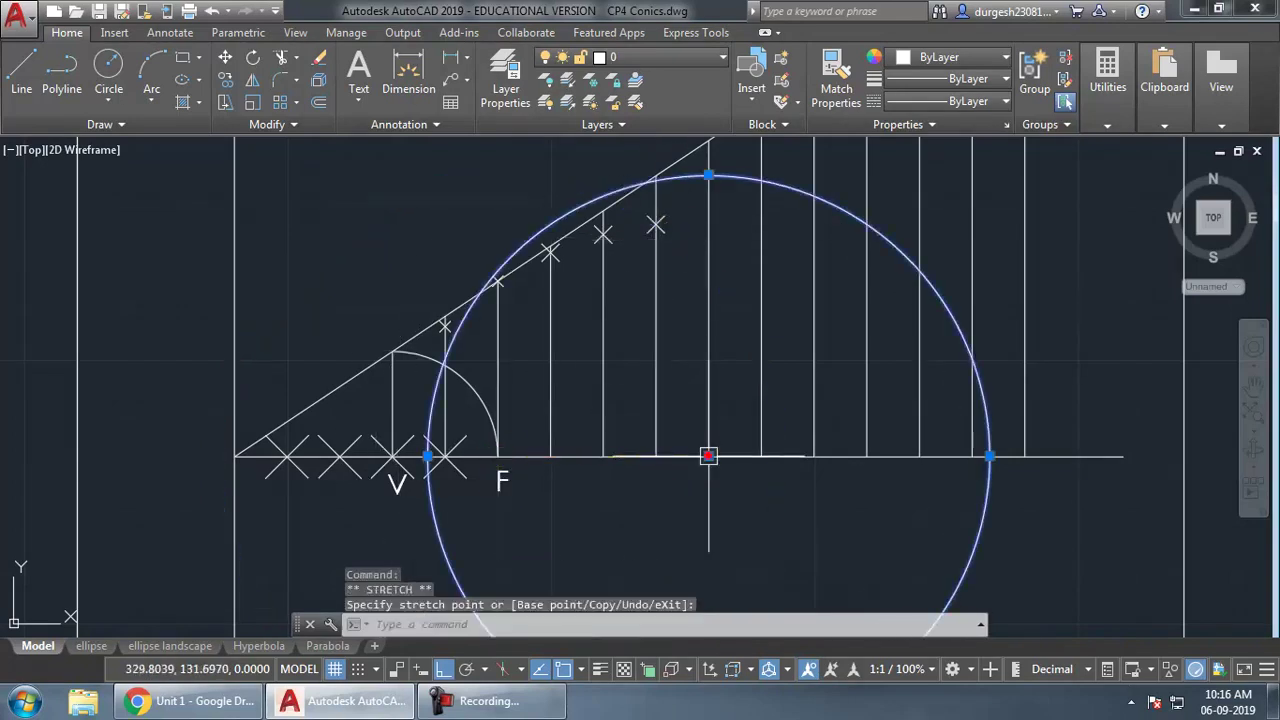
pyautogui.moveTo(721, 405); pyautogui.dragTo(709, 407, button='middle')
pyautogui.click(696, 147)
pyautogui.click(696, 151)
pyautogui.moveTo(690, 318); pyautogui.dragTo(679, 350, button='middle')
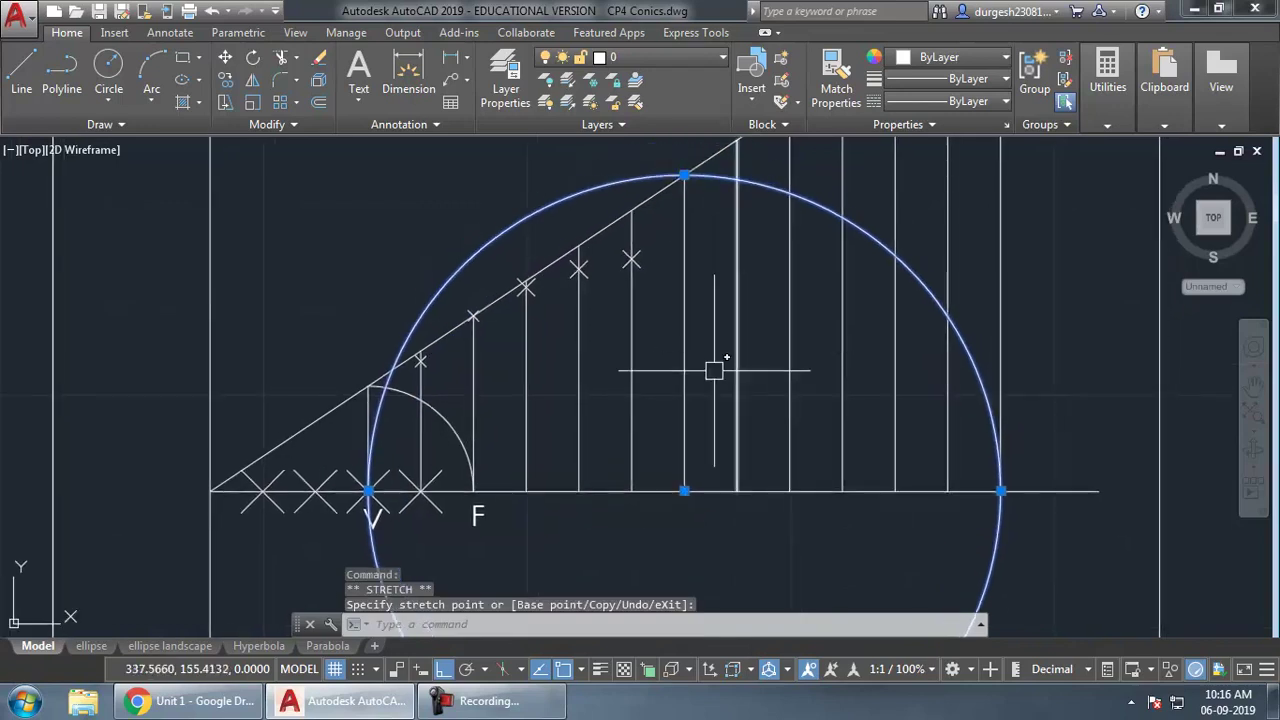
# - Return the circle's centre to F and place a point where it crosses the fourth vertical line beyond F, above the axis
pyautogui.click(473, 490)
pyautogui.moveTo(611, 467); pyautogui.dragTo(606, 477, button='middle')
pyautogui.press('Escape')
pyautogui.write('PO')
pyautogui.press('Return')
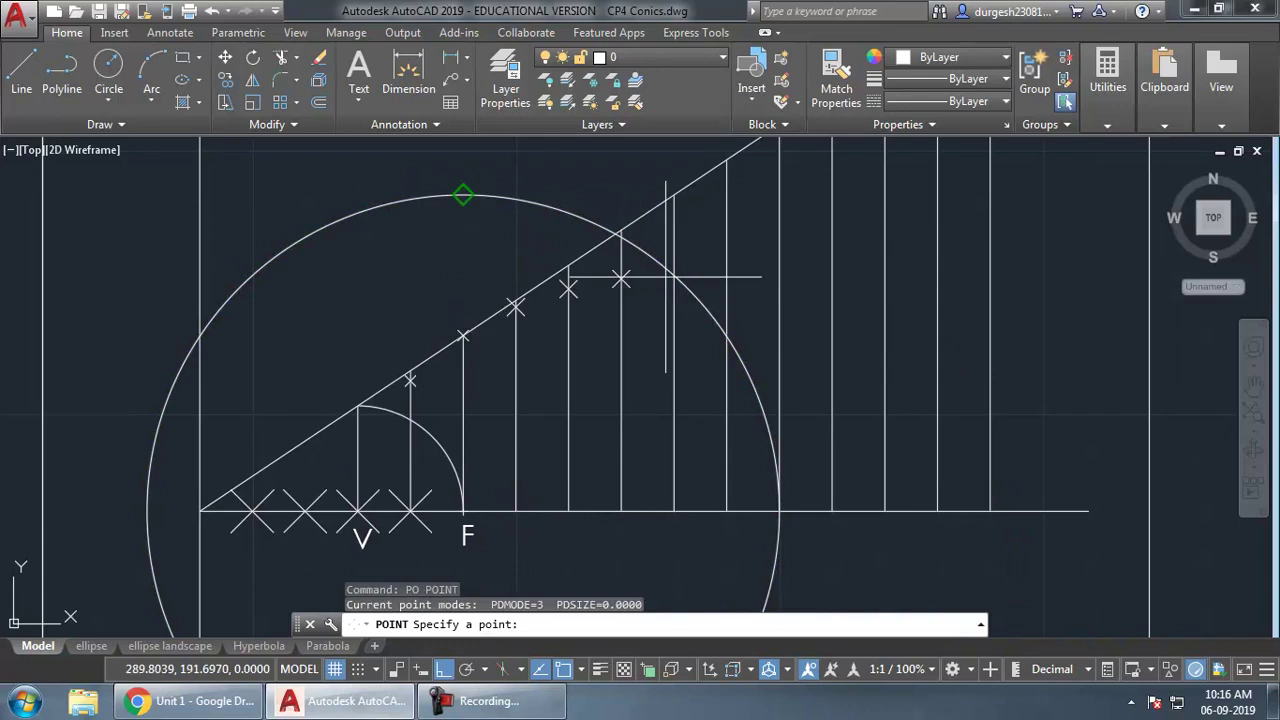
pyautogui.click(673, 276)
pyautogui.press('Escape')
# - Move the circle's centre to the fifth division beyond F and enlarge the circle to reach the inclined line directly above
pyautogui.click(694, 294)
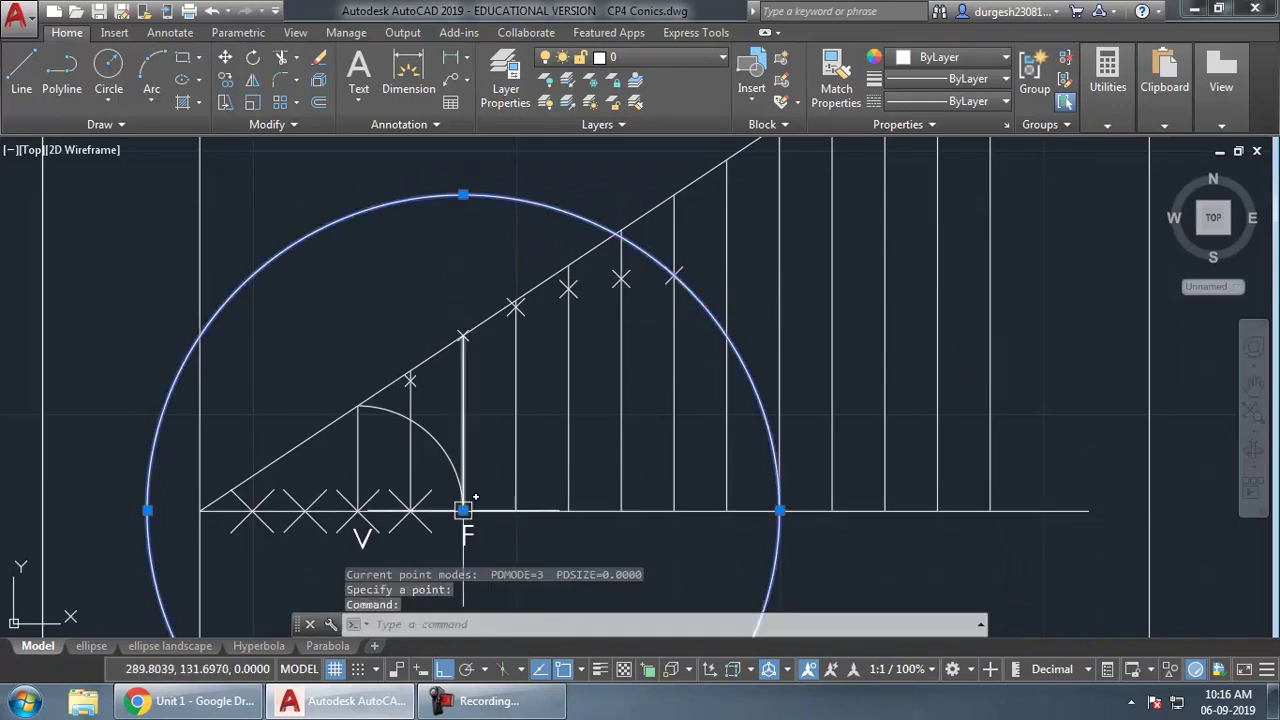
pyautogui.click(463, 510)
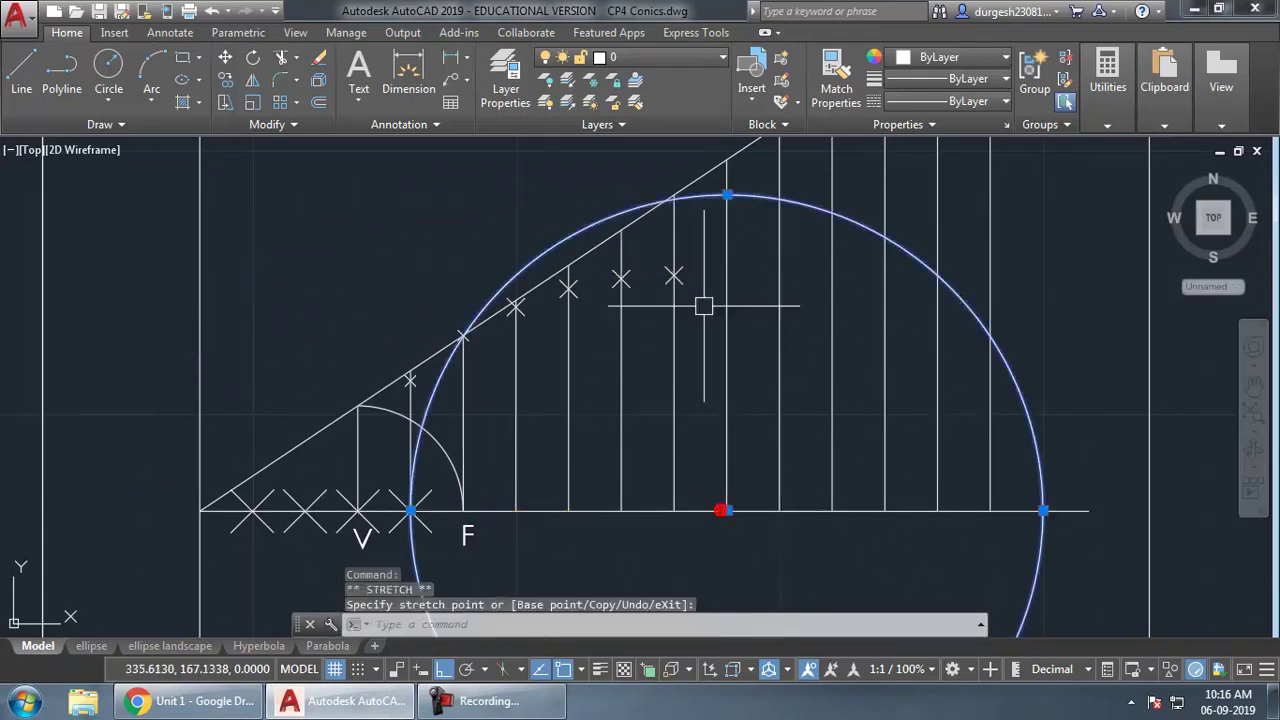
pyautogui.click(727, 160)
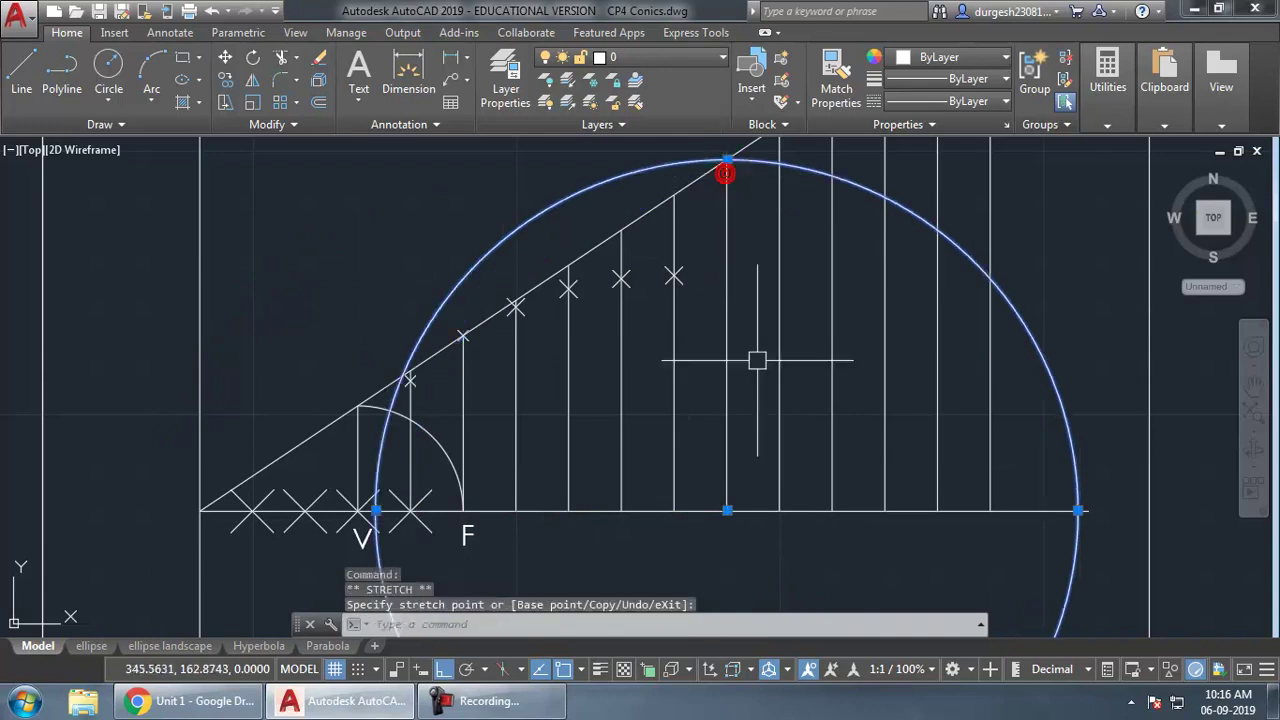
# - Return the circle's centre to F and place a point where it crosses the fifth vertical line beyond F, above the axis
pyautogui.click(727, 510)
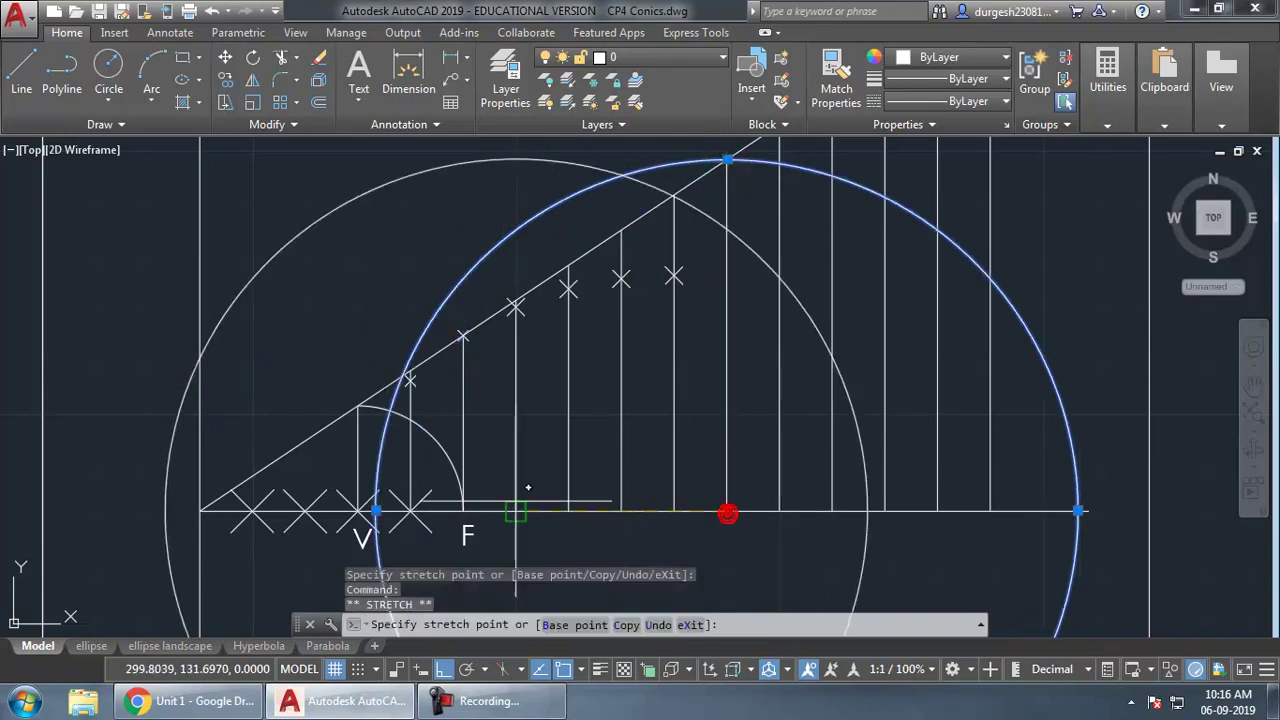
pyautogui.click(460, 510)
pyautogui.write('po')
pyautogui.press('Return')
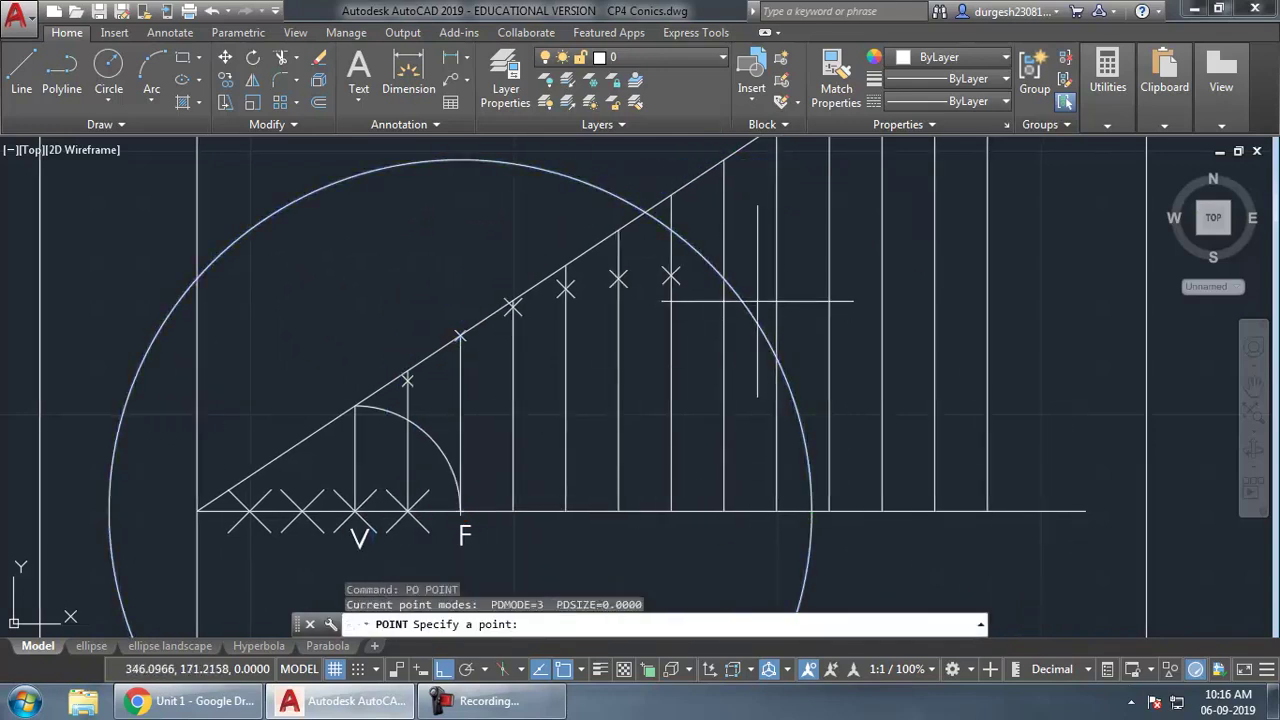
pyautogui.press('Escape')
# - Move the circle's centre to the sixth division beyond F and enlarge the circle to reach the inclined line directly above
pyautogui.click(745, 328)
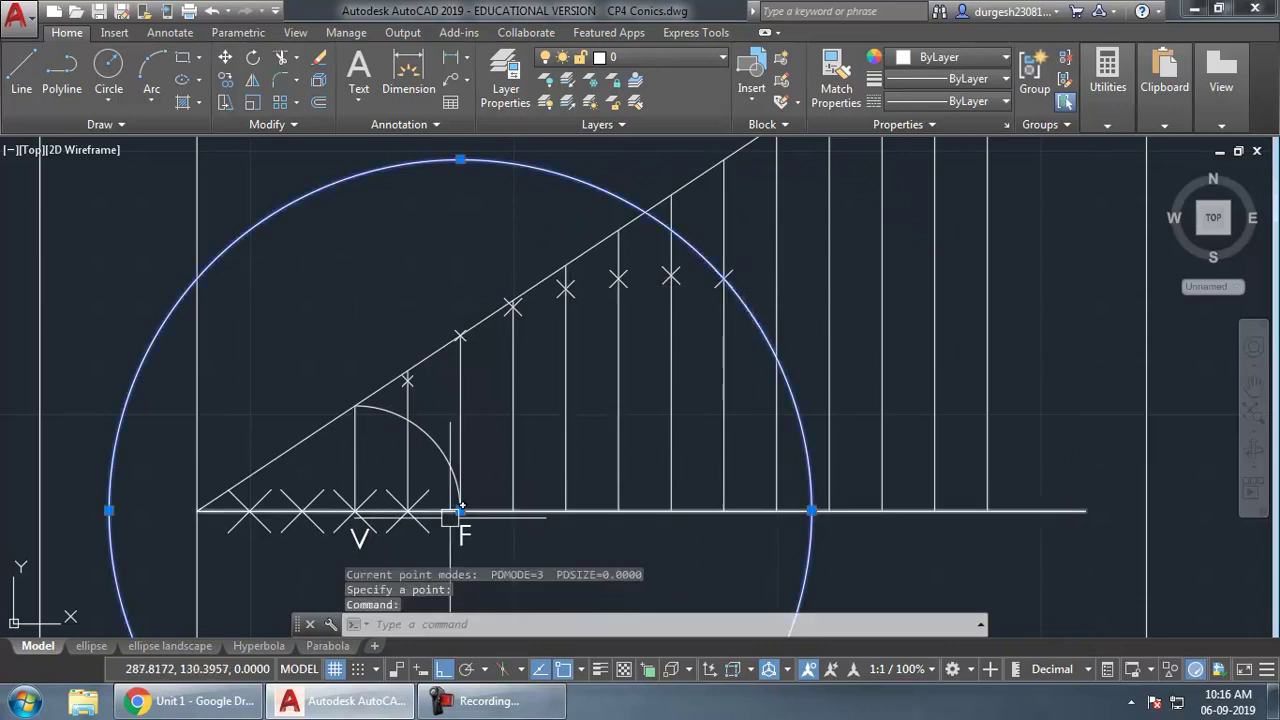
pyautogui.click(460, 510)
pyautogui.click(776, 510)
pyautogui.moveTo(768, 412); pyautogui.dragTo(753, 462, button='middle')
pyautogui.click(734, 207)
pyautogui.click(730, 177)
# - Return the circle's centre to F and place a point where it crosses the sixth vertical line beyond F, above the axis
pyautogui.click(733, 558)
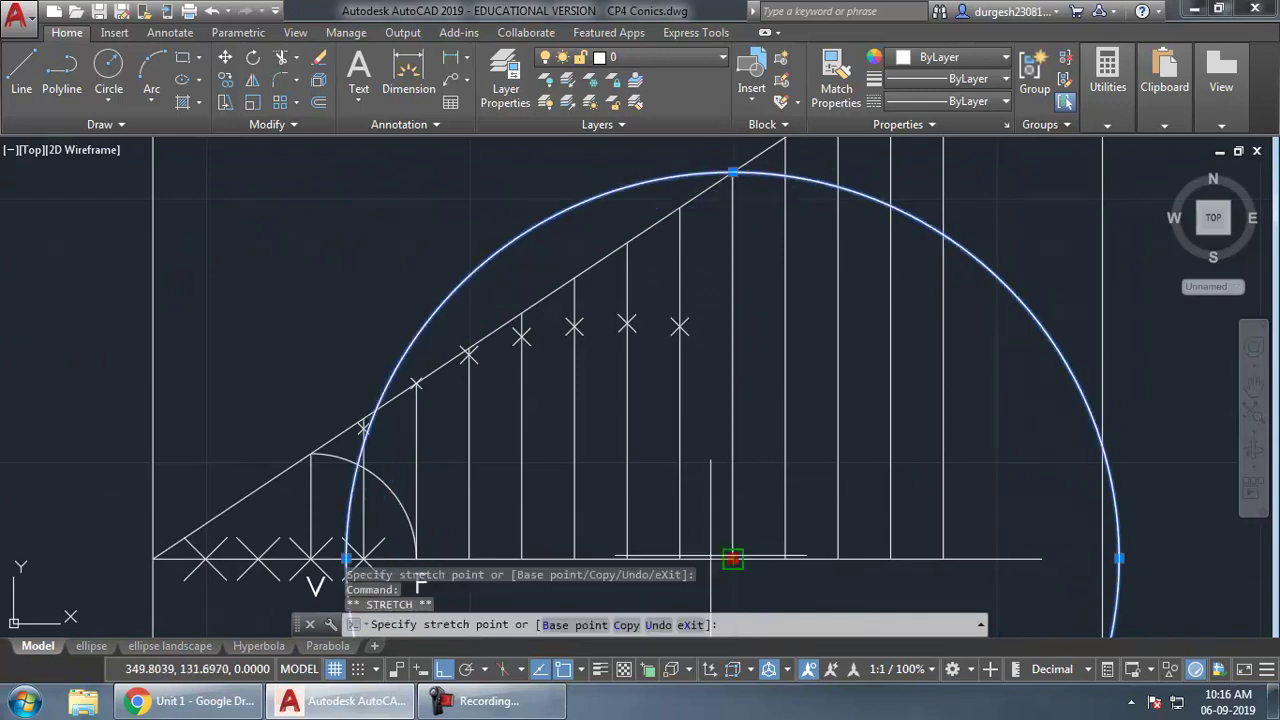
pyautogui.click(417, 557)
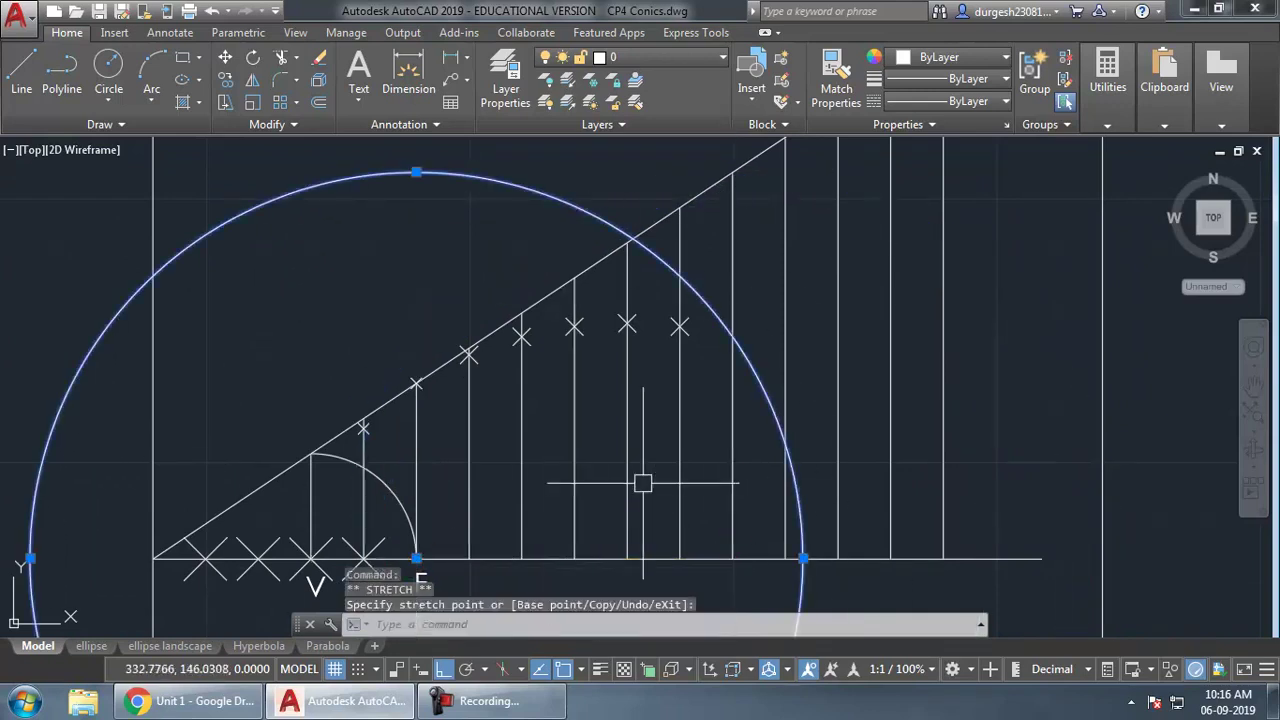
pyautogui.write('po')
pyautogui.press('Return')
pyautogui.click(733, 338)
# - Move the circle's centre to the seventh division beyond F and enlarge the circle to reach the inclined line directly above
pyautogui.click(763, 386)
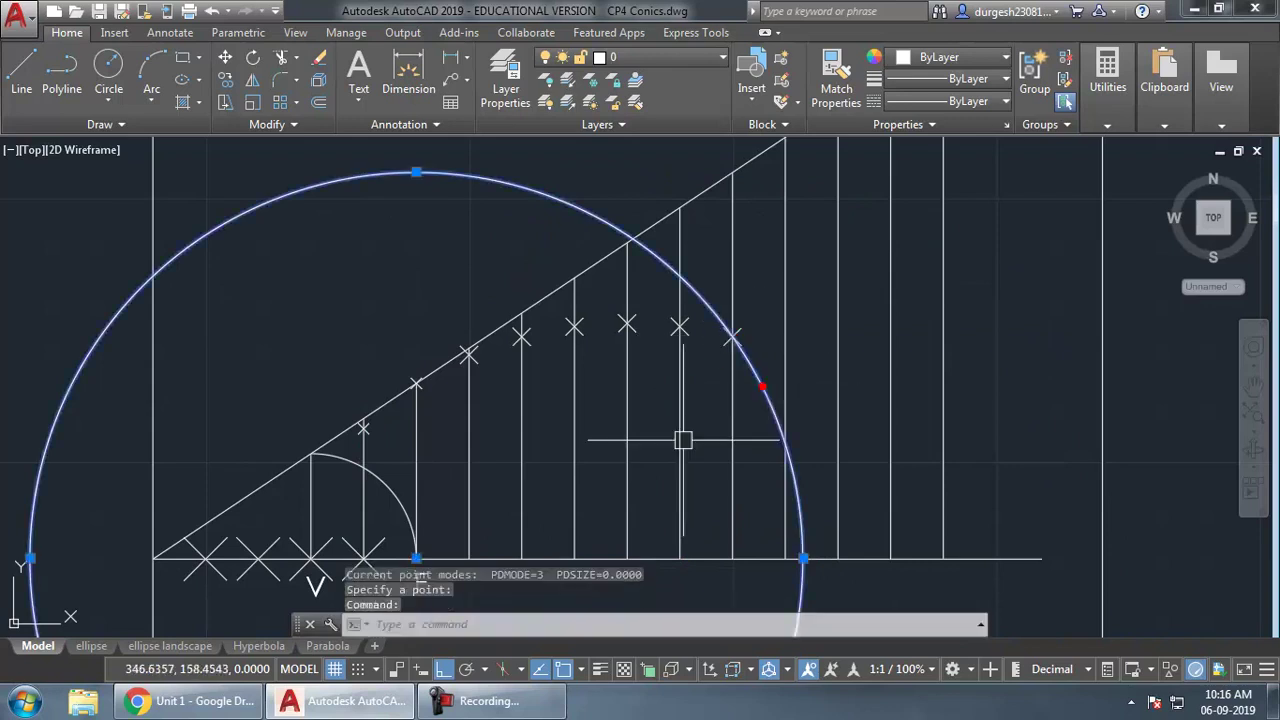
pyautogui.click(417, 557)
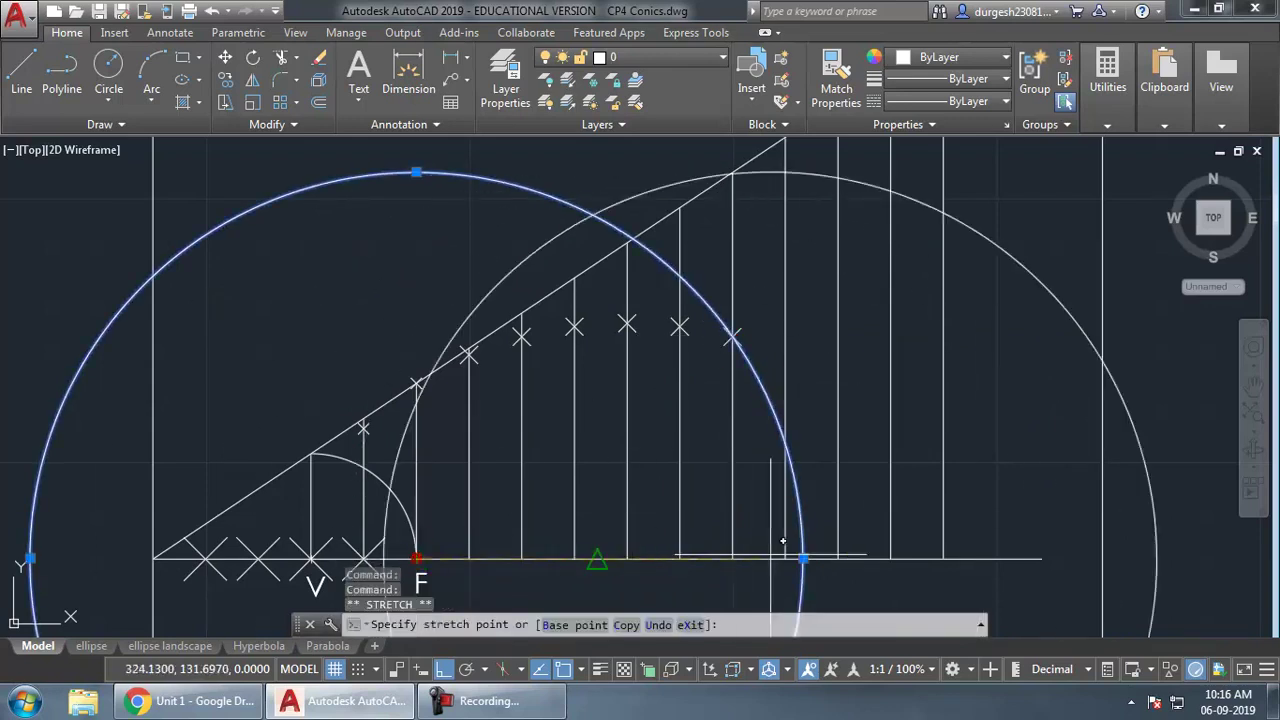
pyautogui.click(772, 519)
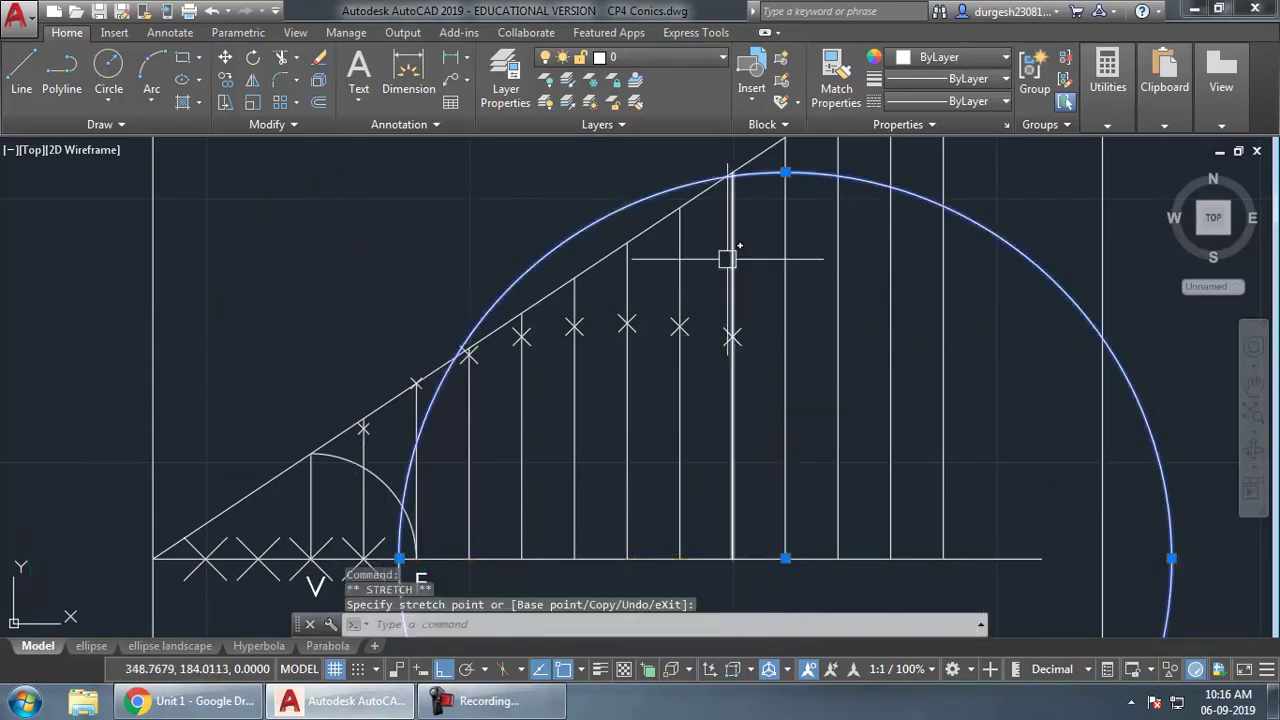
pyautogui.click(785, 172)
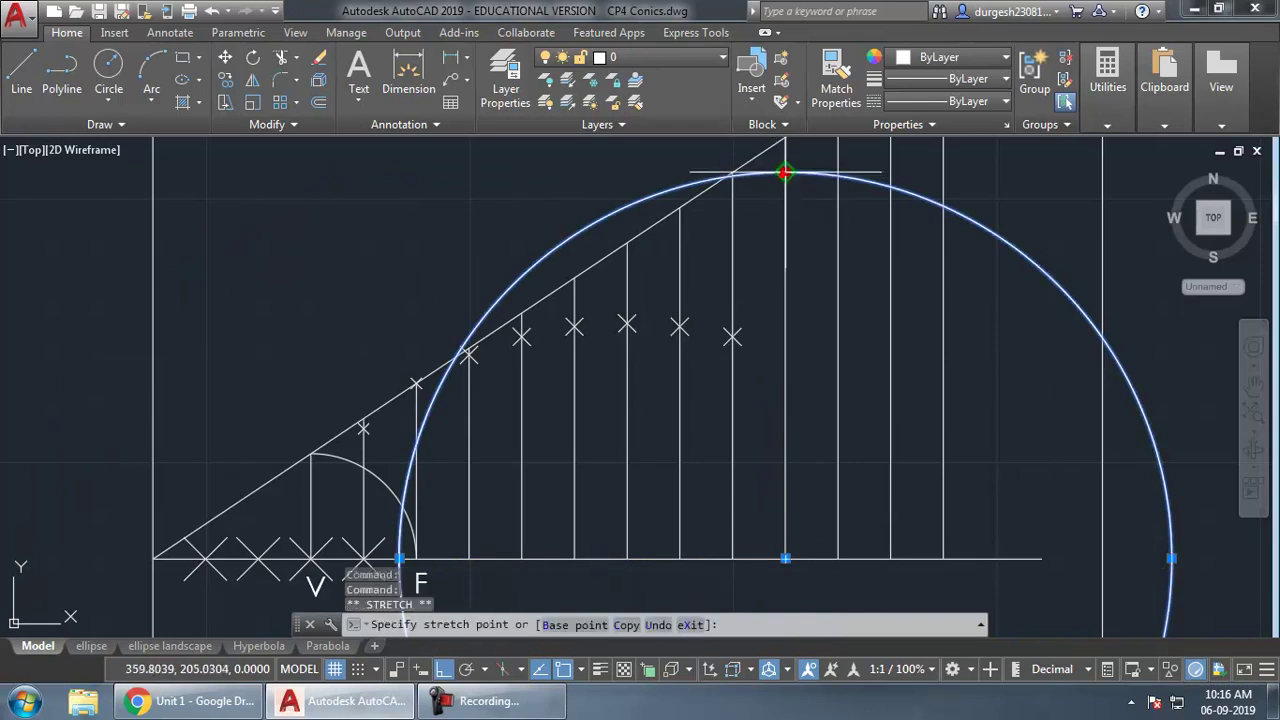
pyautogui.click(784, 137)
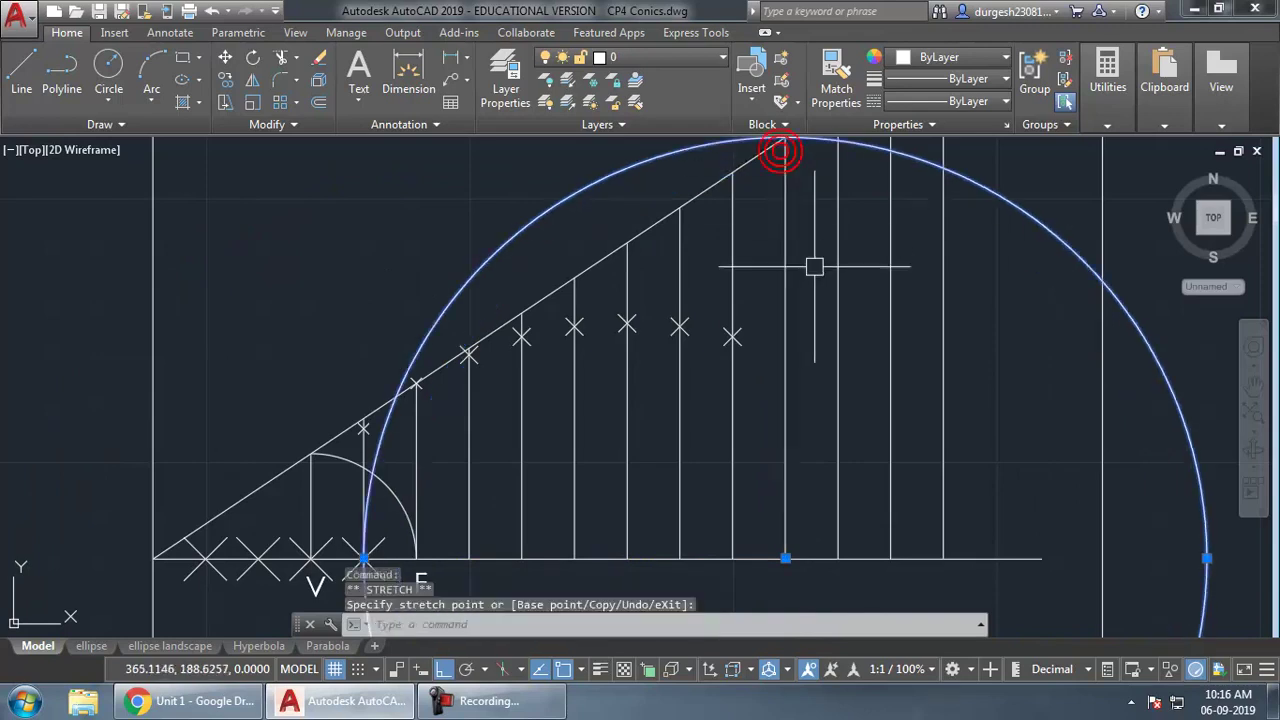
# - Return the circle's centre to F and place a point where it crosses the seventh vertical line beyond F, above the axis
pyautogui.click(785, 558)
pyautogui.click(416, 558)
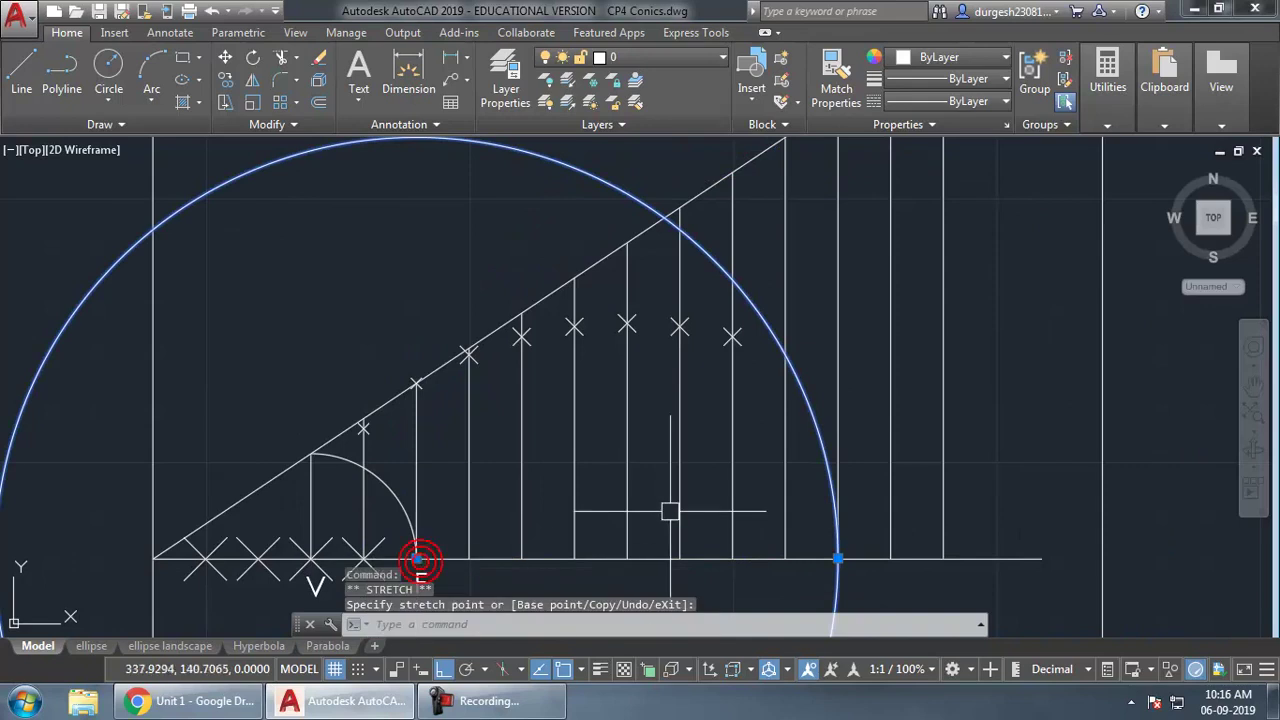
pyautogui.moveTo(665, 513); pyautogui.dragTo(607, 491, button='middle')
pyautogui.write('po')
pyautogui.press('Return')
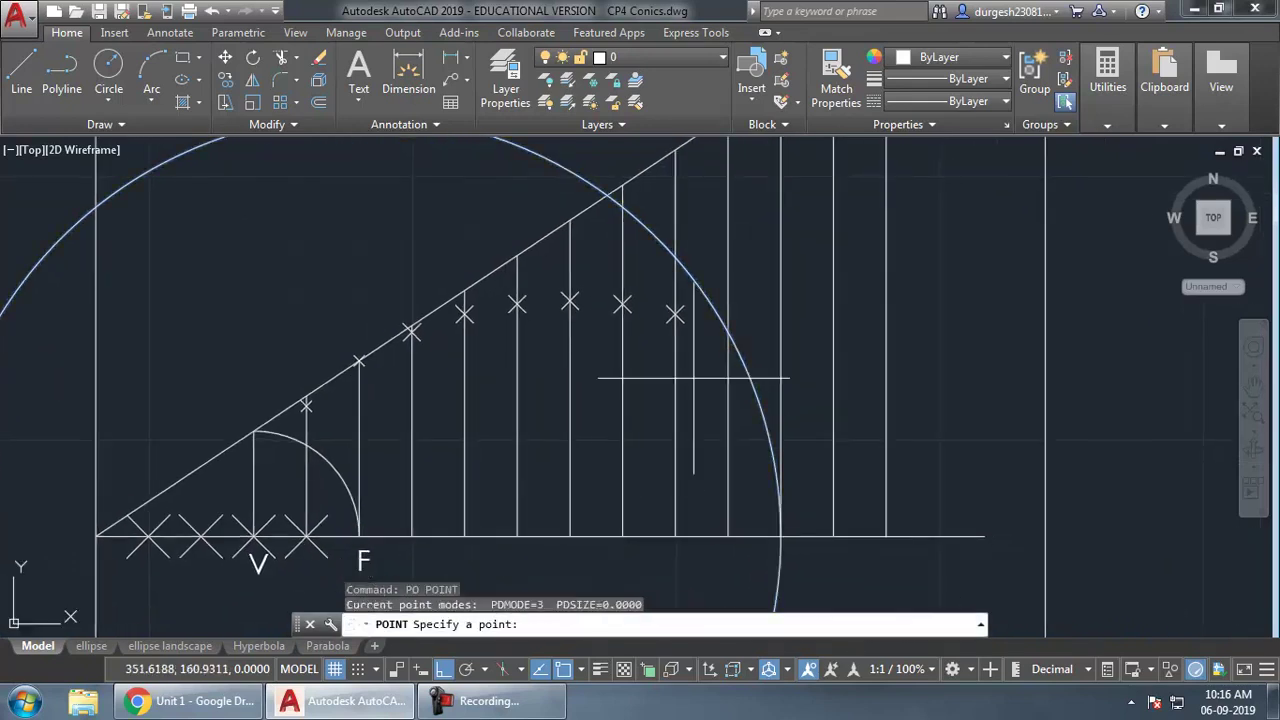
pyautogui.click(729, 333)
# - Move the circle's centre to the eighth division beyond F and enlarge the circle to reach the inclined line directly above
pyautogui.click(752, 375)
pyautogui.click(359, 538)
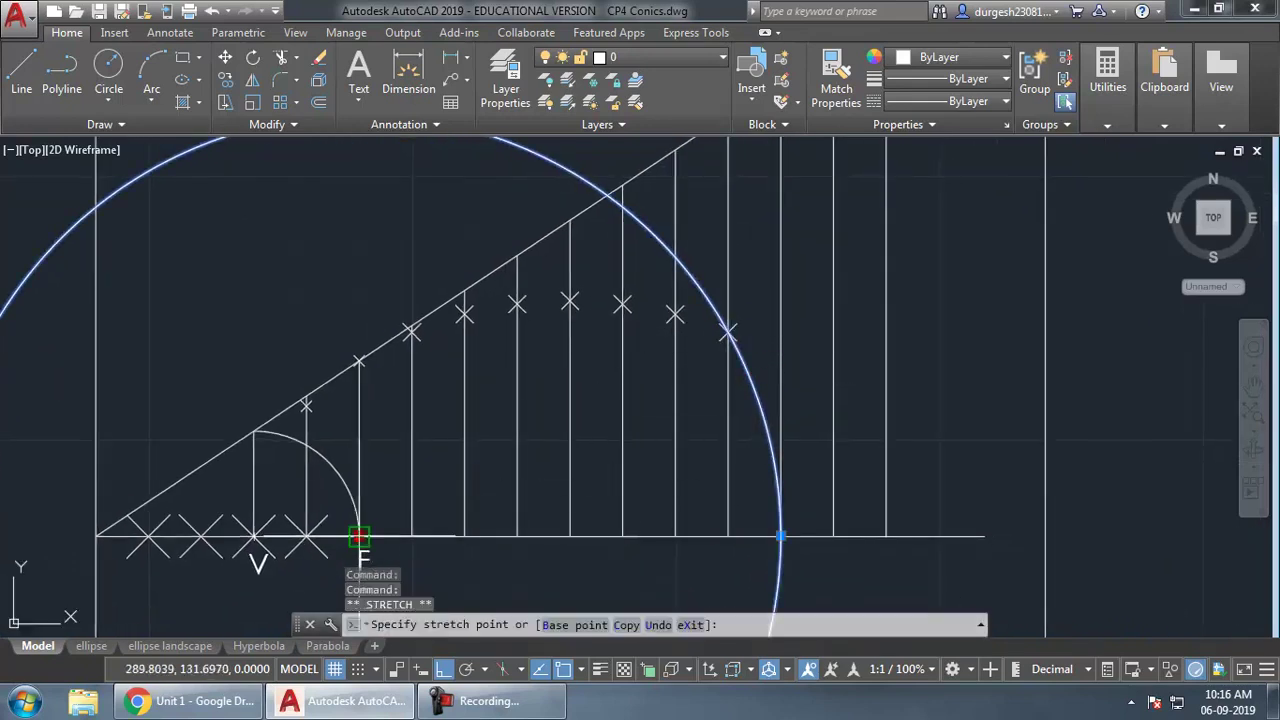
pyautogui.click(780, 537)
pyautogui.moveTo(783, 529); pyautogui.dragTo(806, 480, button='middle')
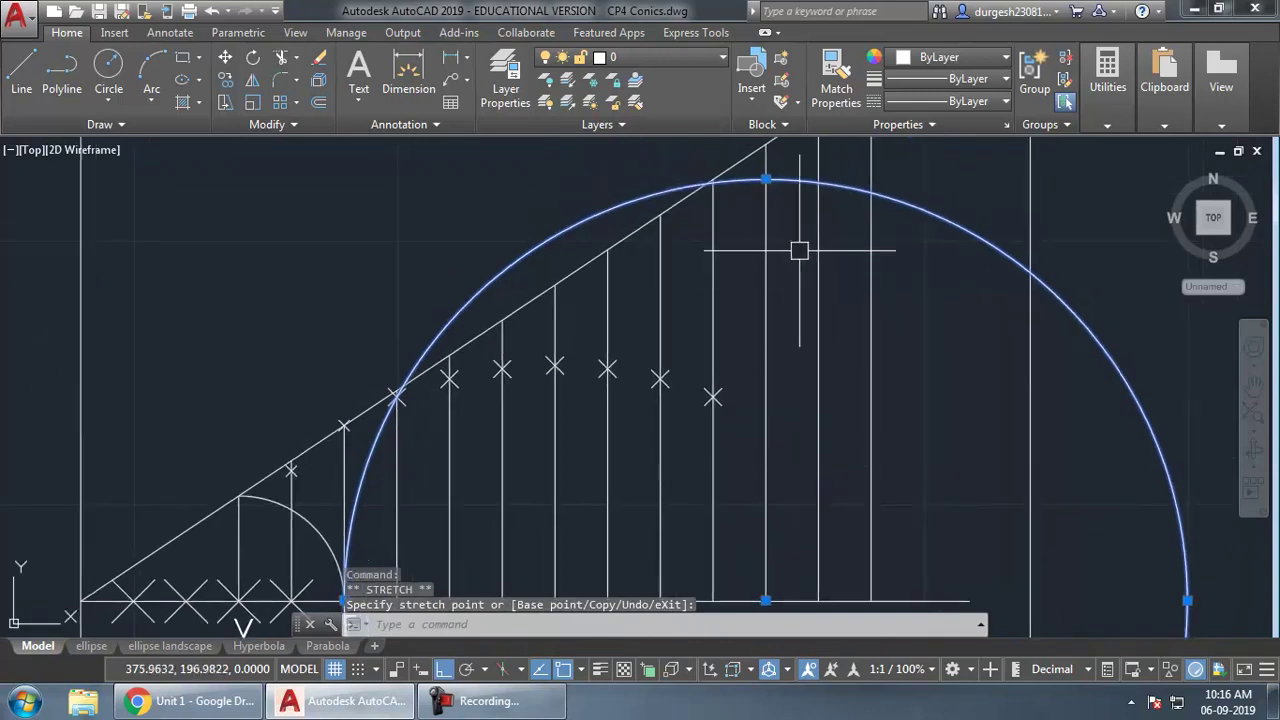
pyautogui.click(765, 180)
pyautogui.click(766, 145)
# - Return the circle's centre to F and place a point where it crosses the eighth vertical line beyond F, above the axis
pyautogui.moveTo(791, 349)
pyautogui.mouseDown(button='middle')
pyautogui.moveTo(774, 460)
pyautogui.moveTo(810, 505)
pyautogui.mouseUp(button='middle')
pyautogui.click(800, 516)
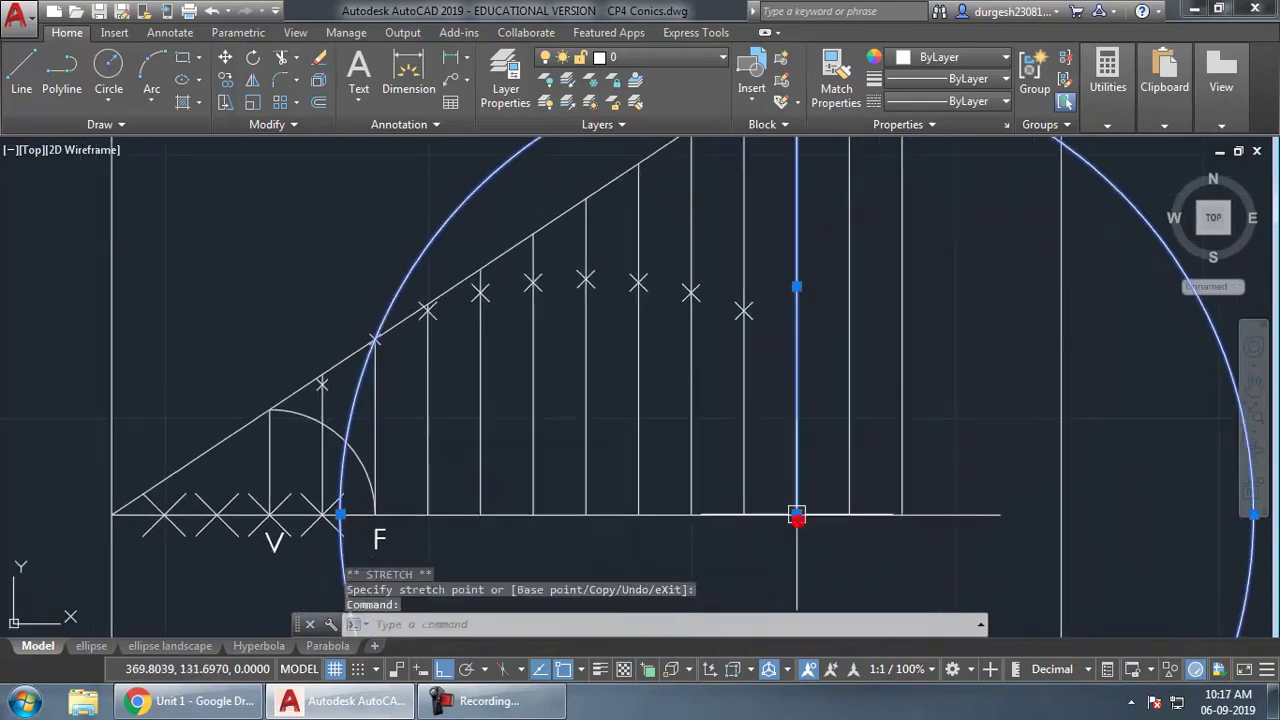
pyautogui.press('Escape')
pyautogui.click(440, 230)
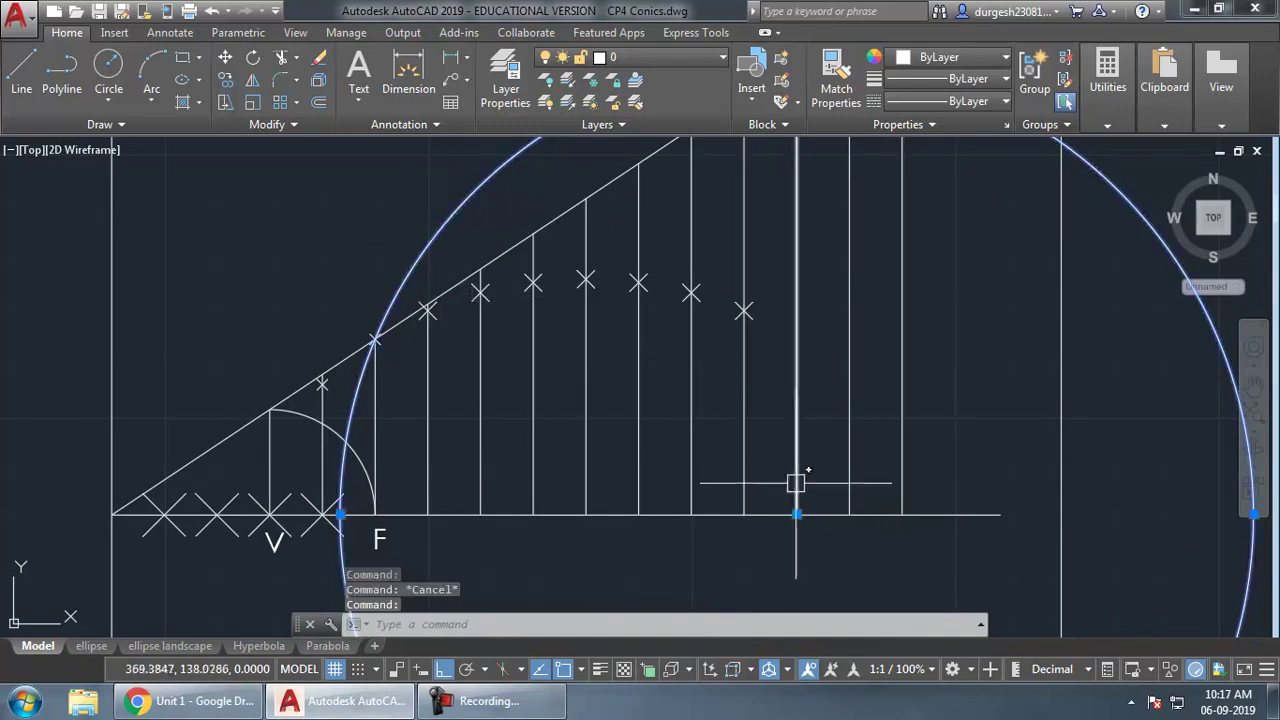
pyautogui.click(797, 513)
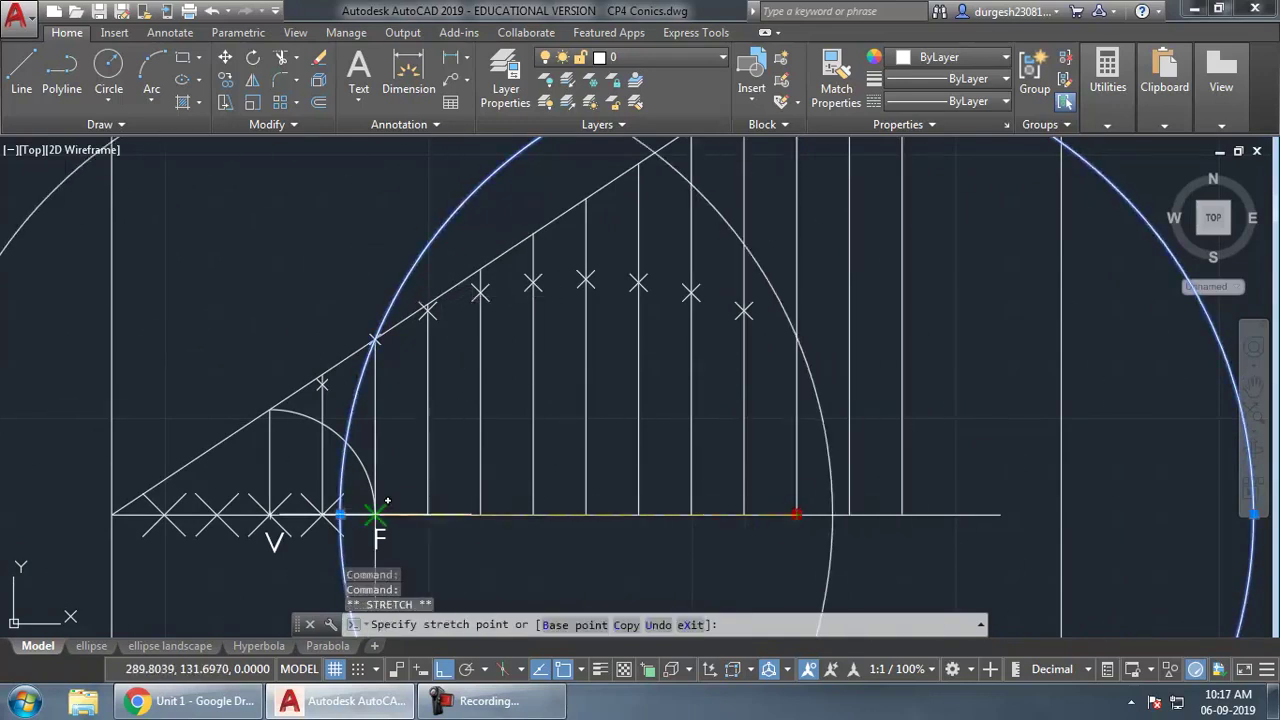
pyautogui.moveTo(857, 371); pyautogui.dragTo(835, 444, button='middle')
pyautogui.press('Escape')
pyautogui.write('po')
pyautogui.press('Return')
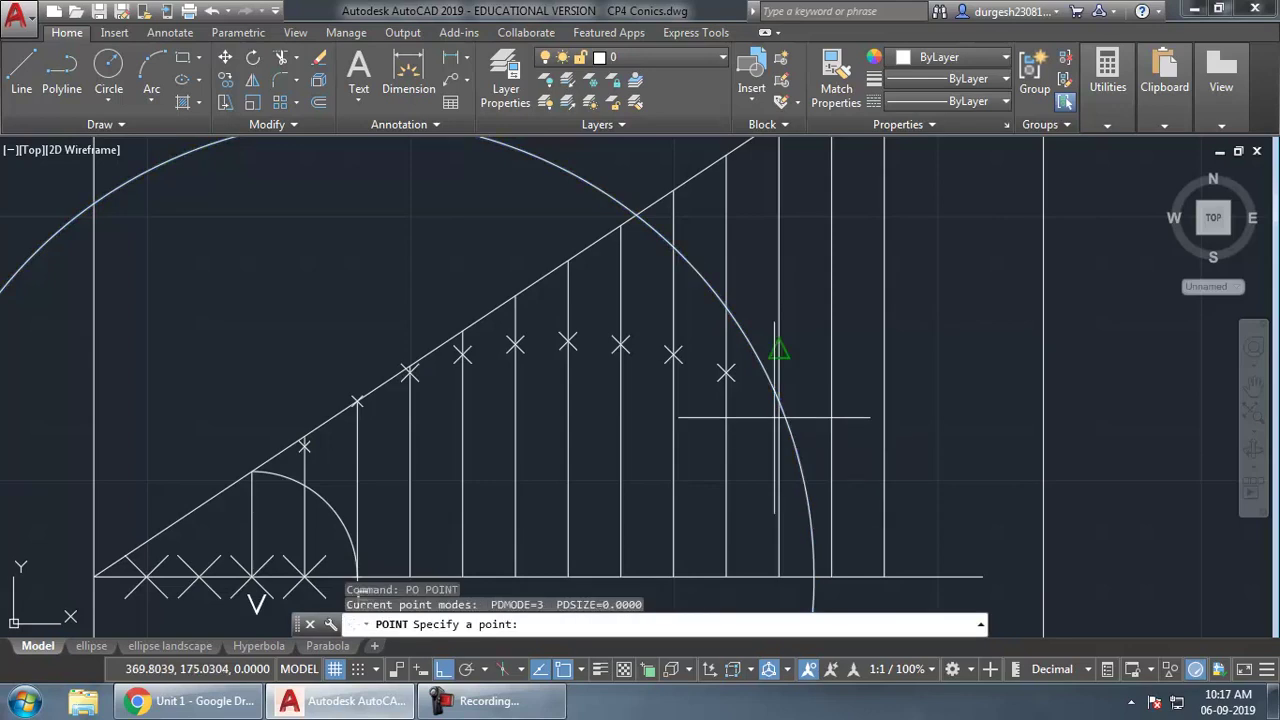
pyautogui.click(779, 401)
# - Move the circle's centre to the ninth division beyond F and enlarge the circle to reach the inclined line directly above
pyautogui.click(812, 440)
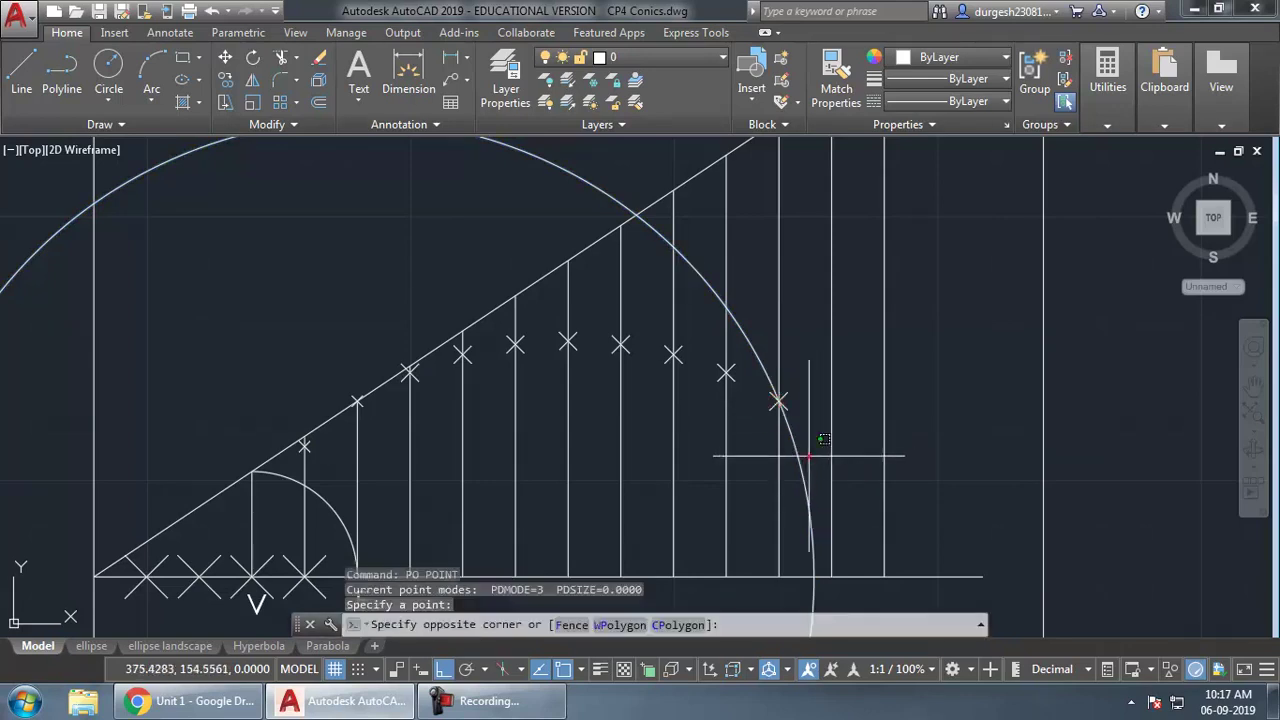
pyautogui.click(789, 516)
pyautogui.moveTo(431, 510); pyautogui.dragTo(423, 458, button='middle')
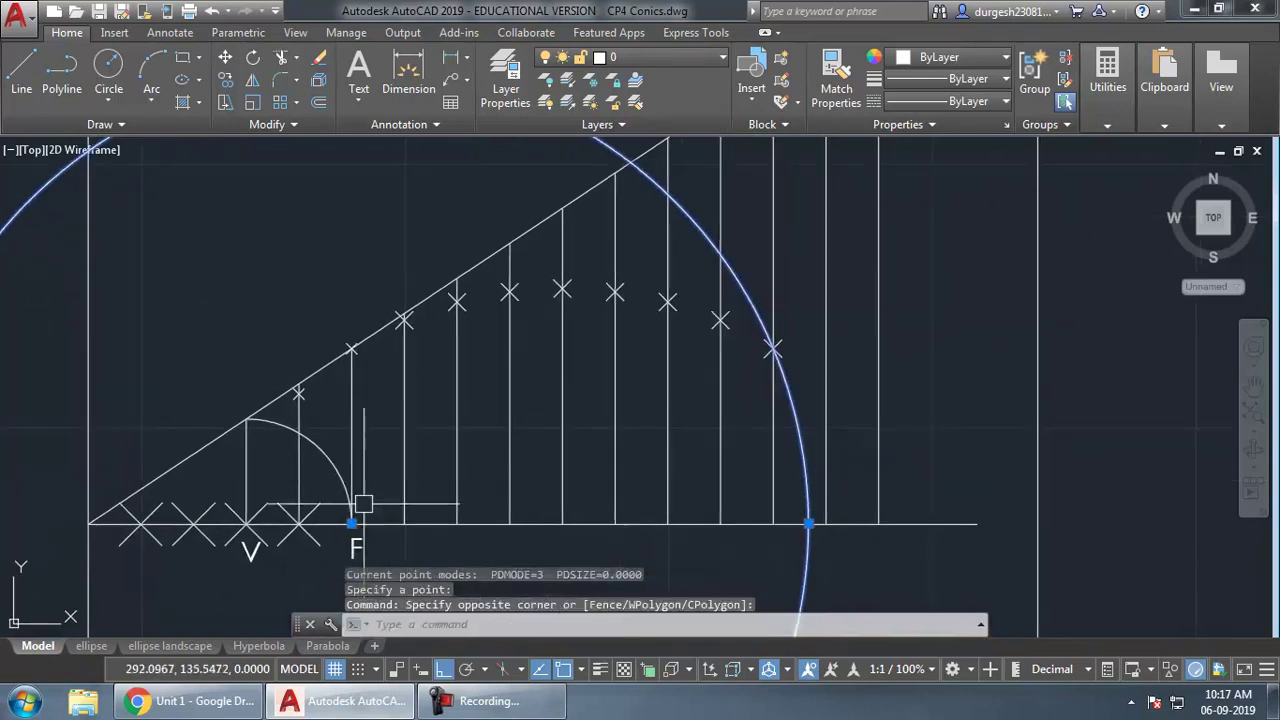
pyautogui.click(351, 522)
pyautogui.moveTo(865, 386); pyautogui.dragTo(844, 505, button='middle')
pyautogui.click(800, 188)
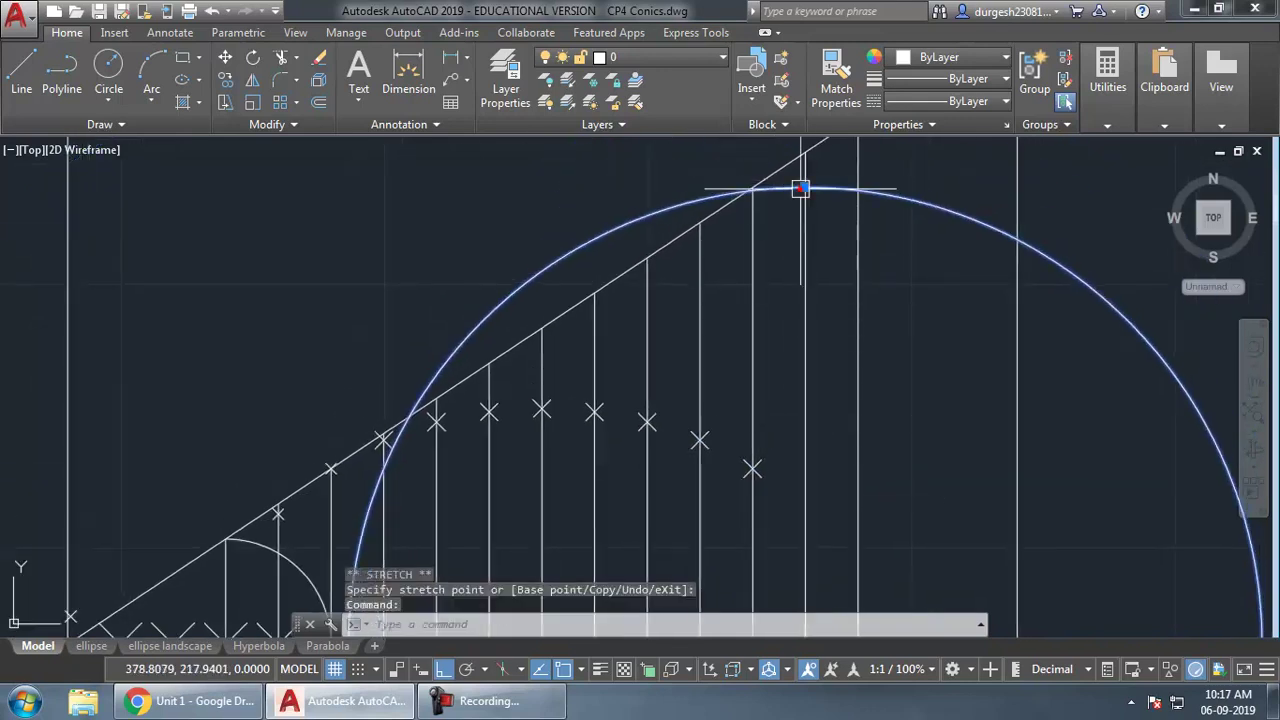
pyautogui.click(806, 187)
# - Return the circle's centre to F and place a point where it crosses the ninth vertical line beyond F, above the axis
pyautogui.scroll(-4, 880, 421)
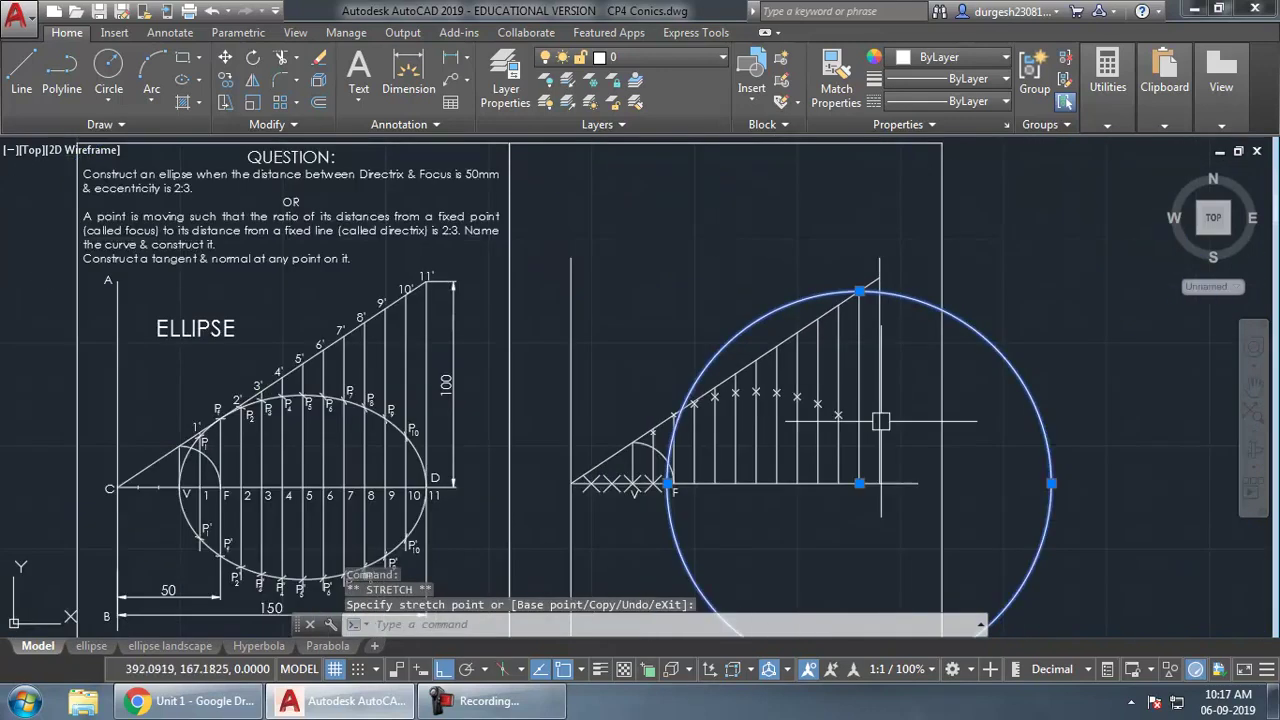
pyautogui.scroll(4, 690, 482)
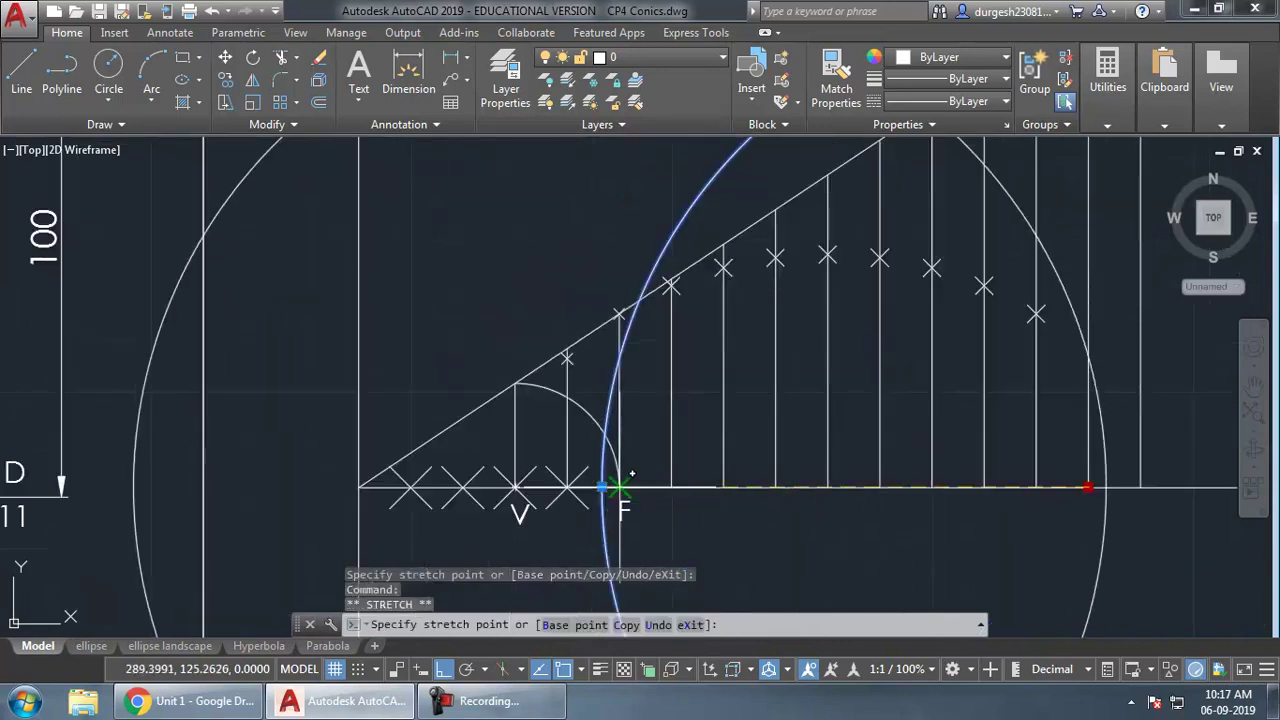
pyautogui.moveTo(1057, 357); pyautogui.dragTo(857, 435, button='middle')
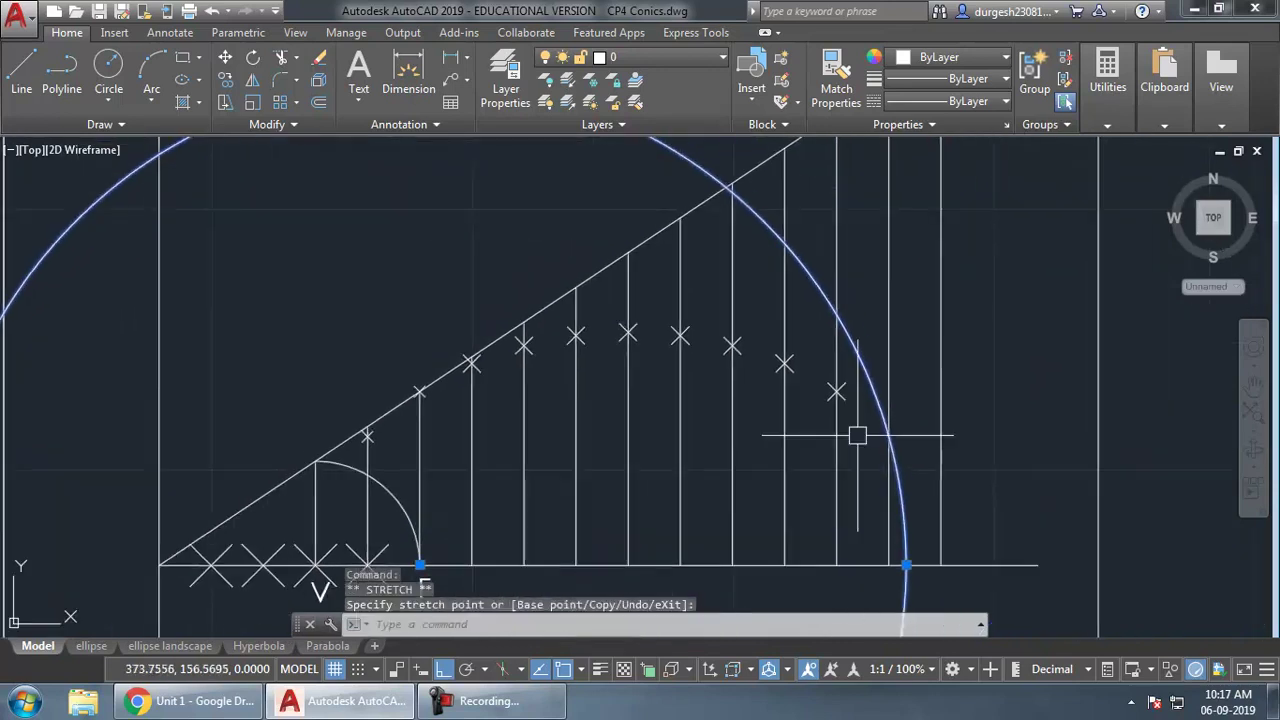
pyautogui.write('po')
pyautogui.press('Escape')
pyautogui.press('Escape')
pyautogui.write('po')
pyautogui.press('Return')
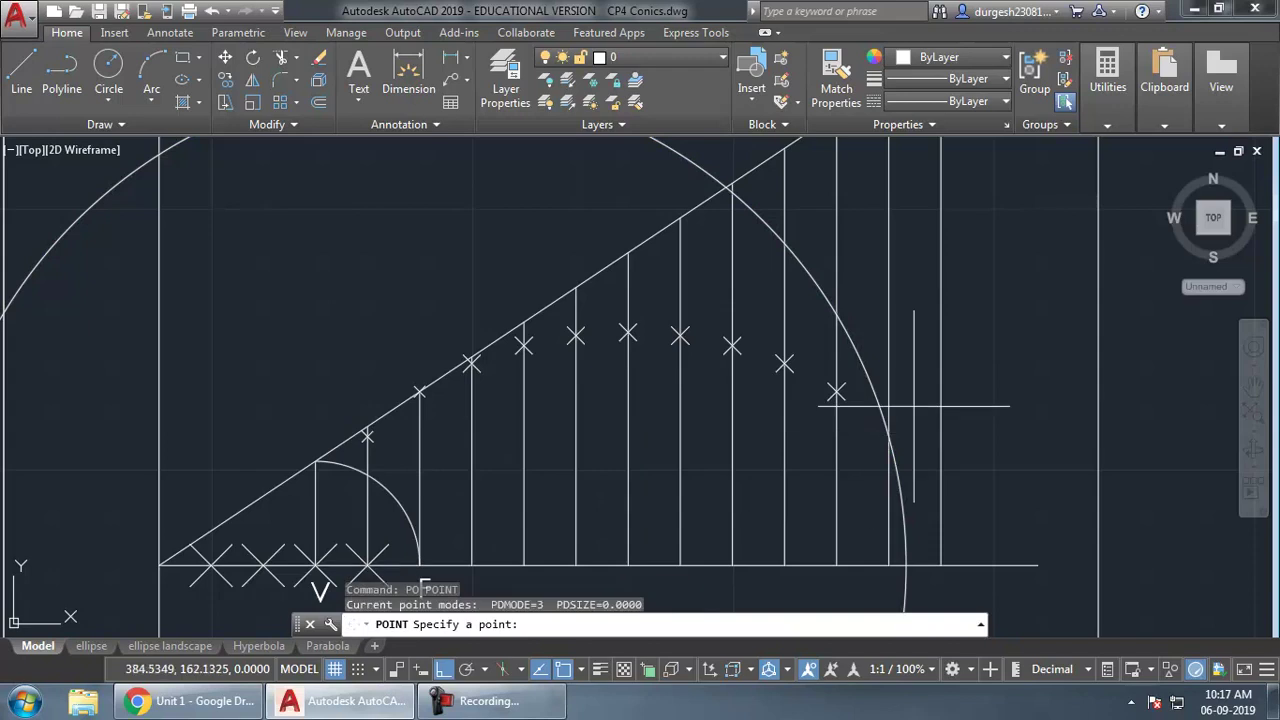
pyautogui.click(889, 436)
# - Move the circle's centre to the tenth division beyond F and enlarge the circle to reach the upper end of the inclined line
pyautogui.click(903, 494)
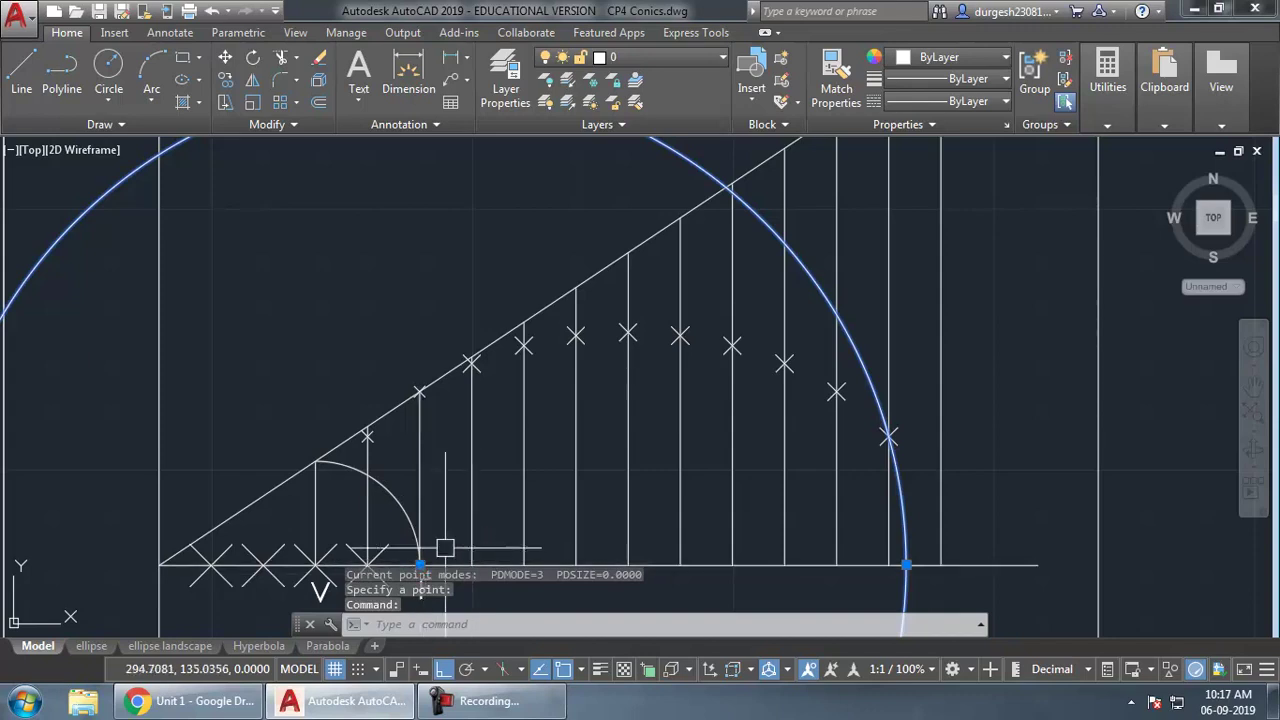
pyautogui.moveTo(443, 543); pyautogui.dragTo(421, 501, button='middle')
pyautogui.click(407, 515)
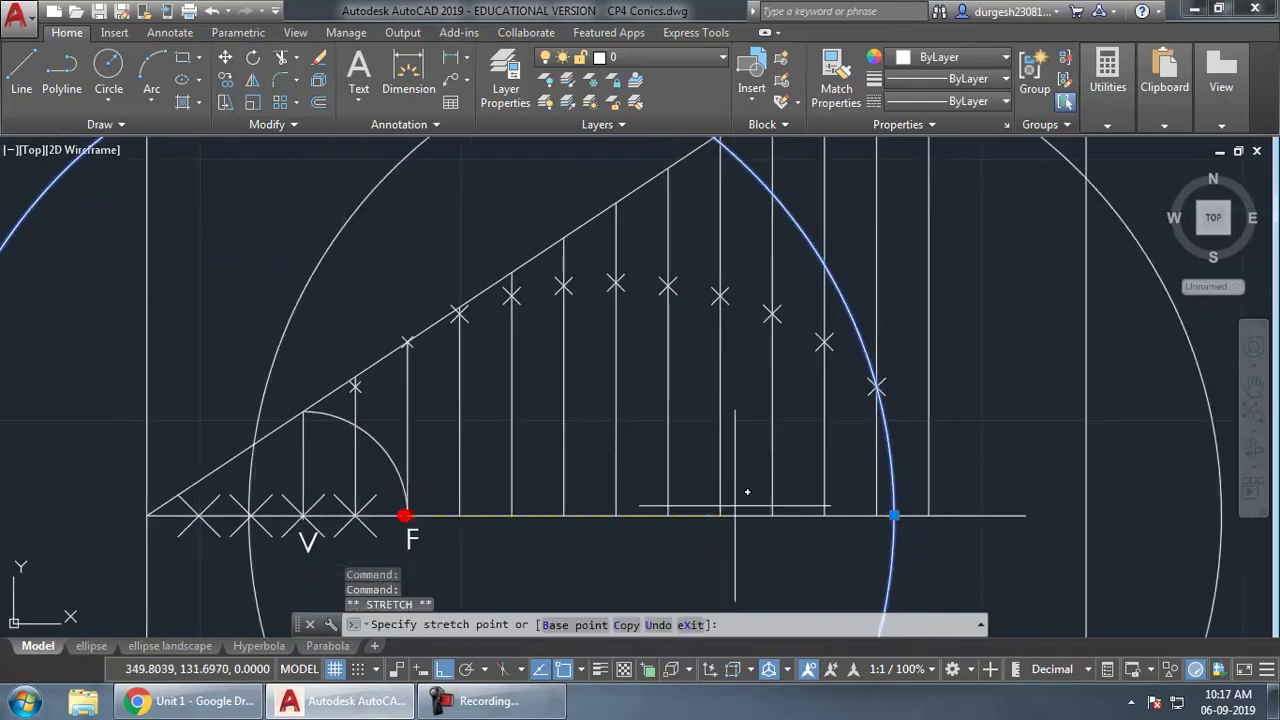
pyautogui.click(928, 515)
pyautogui.moveTo(928, 368); pyautogui.dragTo(859, 631, button='middle')
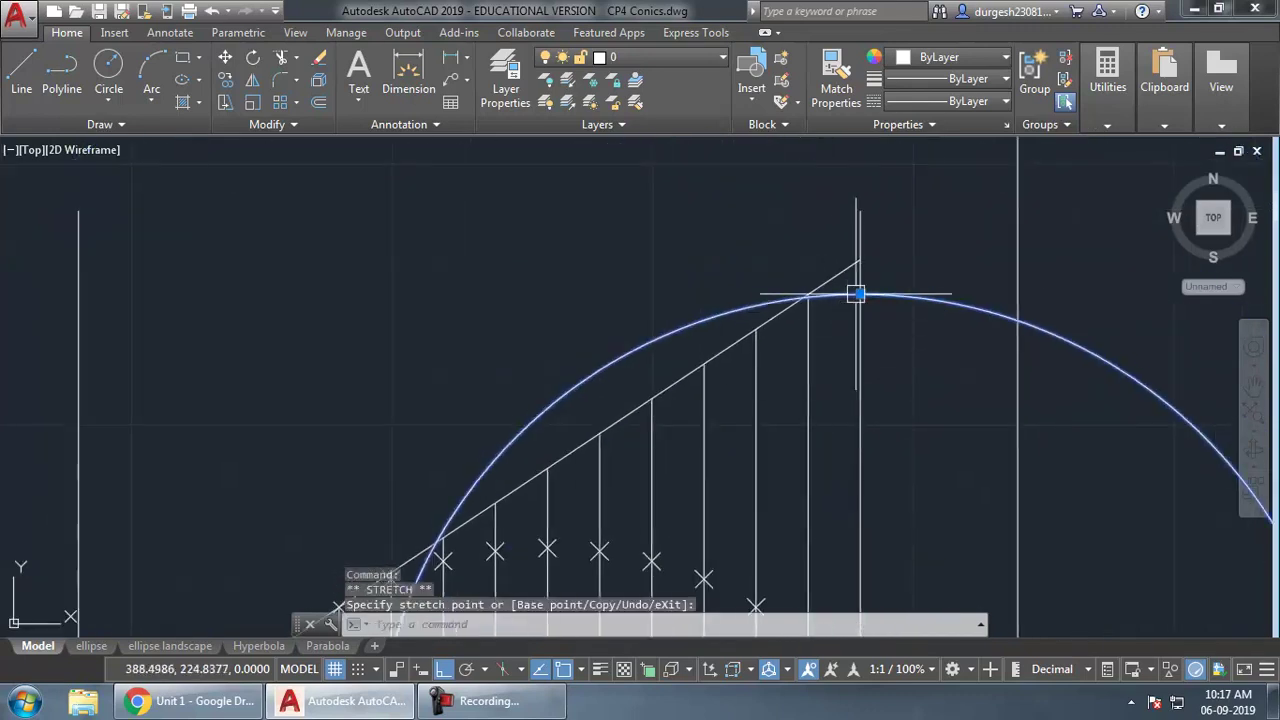
pyautogui.scroll(-4, 857, 266)
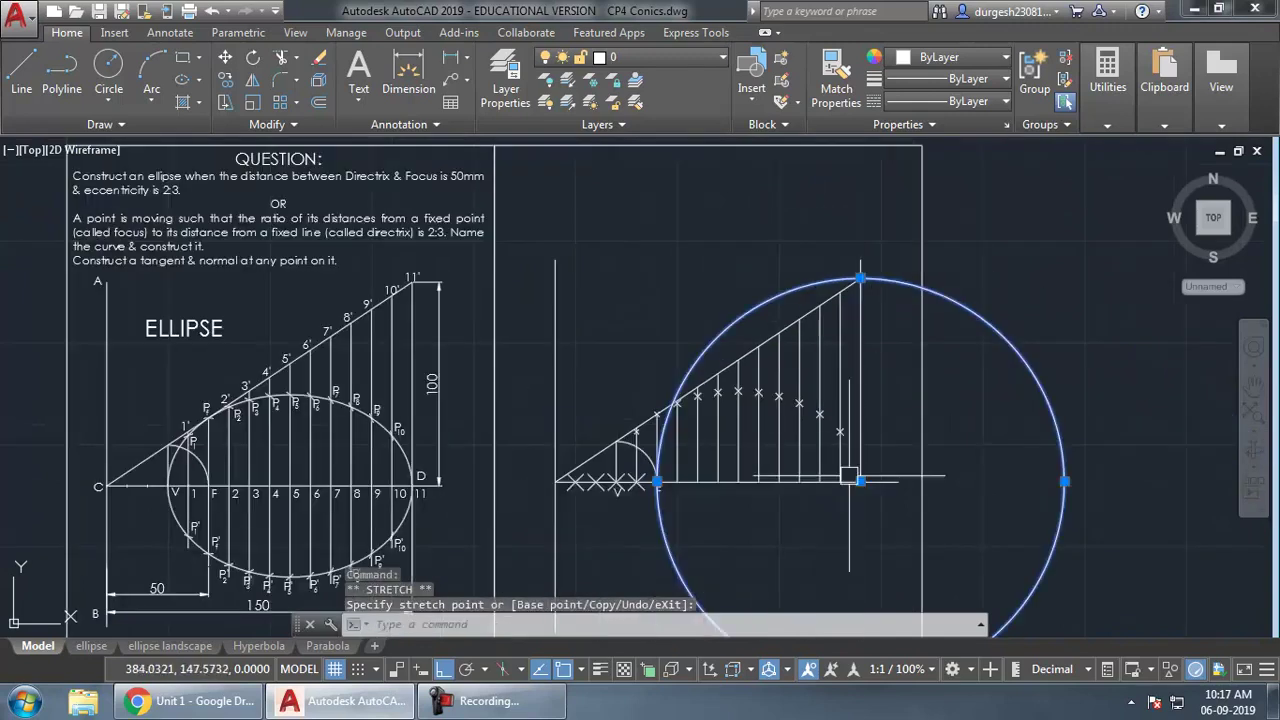
# - Return the circle's centre to F and place a point where it meets the axis at the tenth vertical line beyond F
pyautogui.scroll(4, 705, 481)
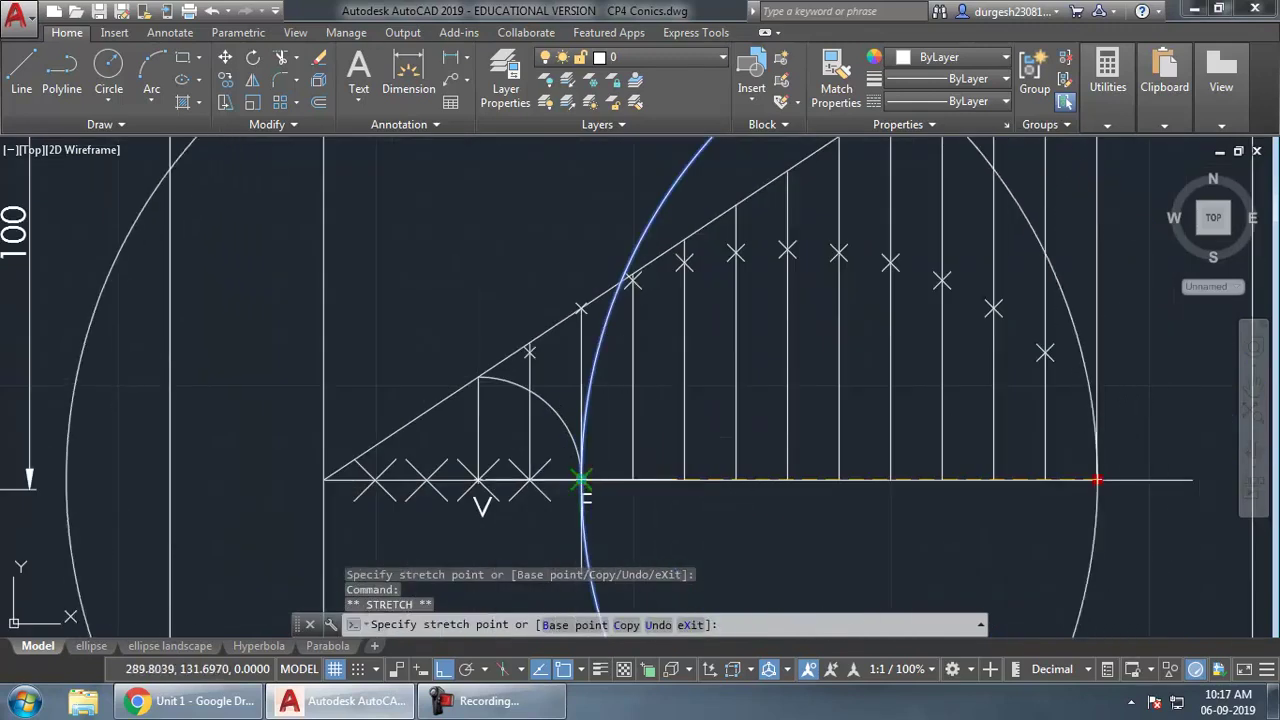
pyautogui.click(657, 482)
pyautogui.scroll(-2, 682, 476)
pyautogui.scroll(-2, 777, 497)
pyautogui.scroll(4, 783, 457)
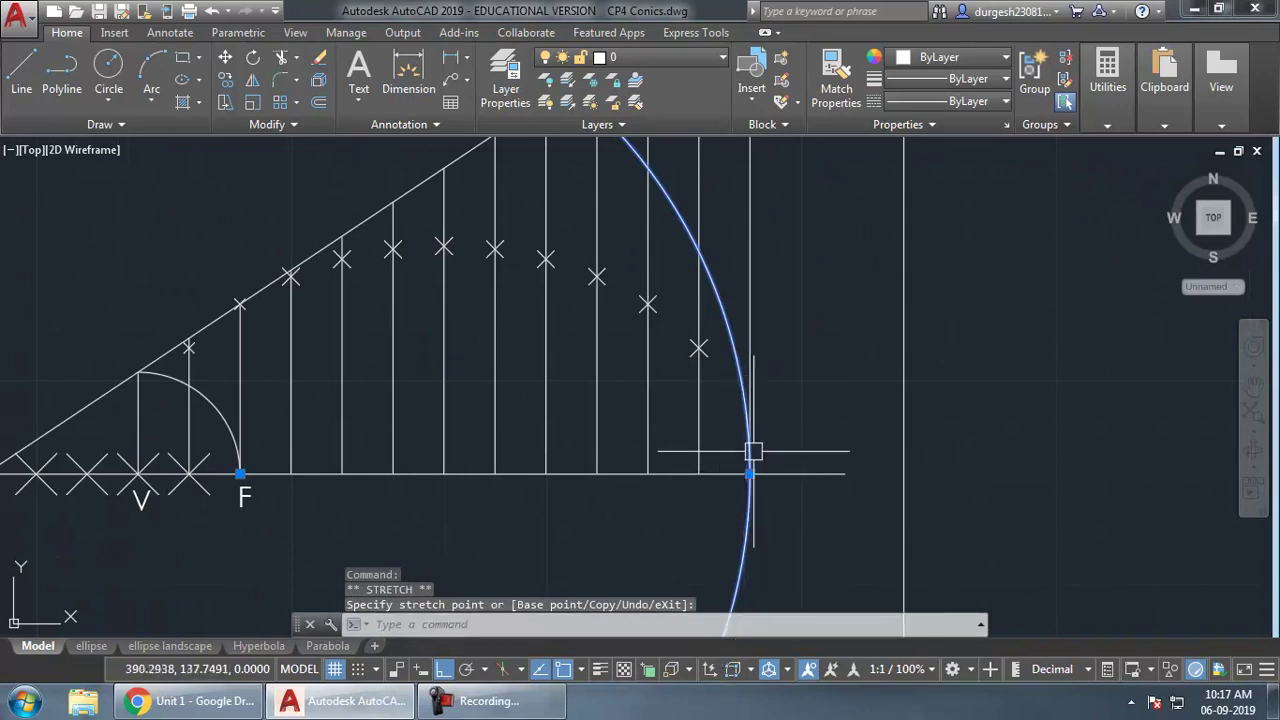
pyautogui.click(758, 330)
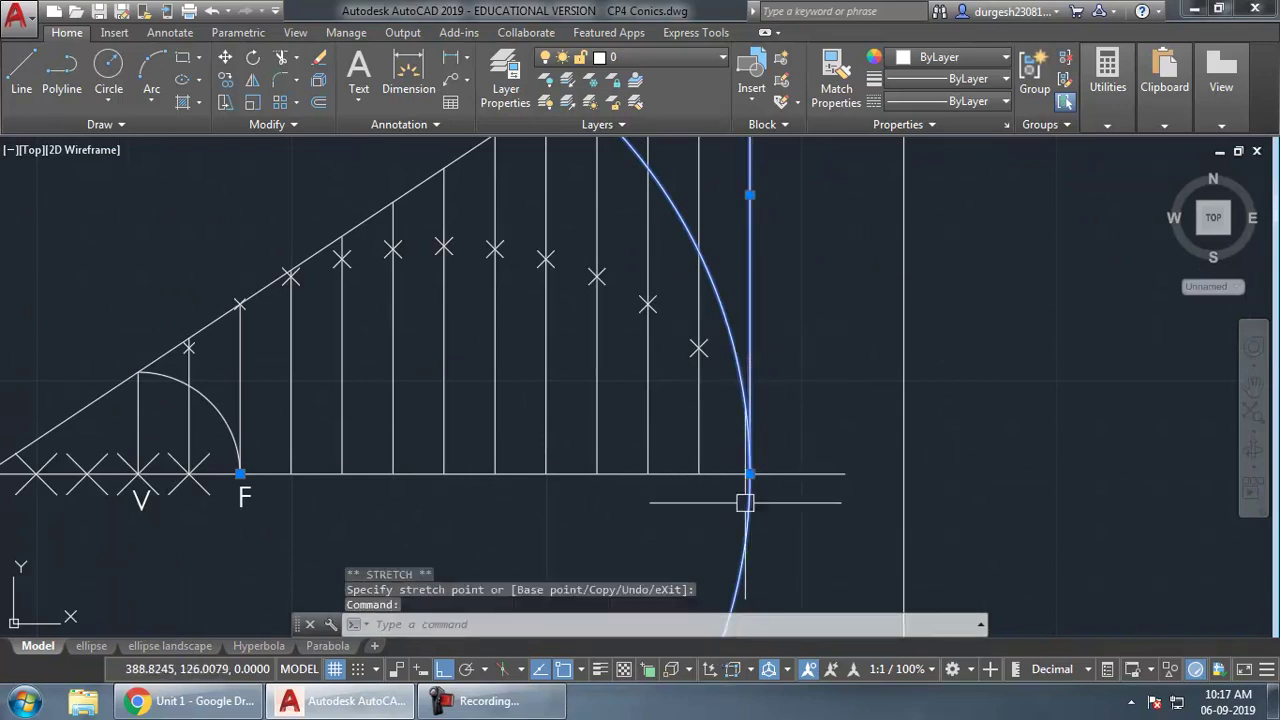
pyautogui.write('po')
pyautogui.press('Return')
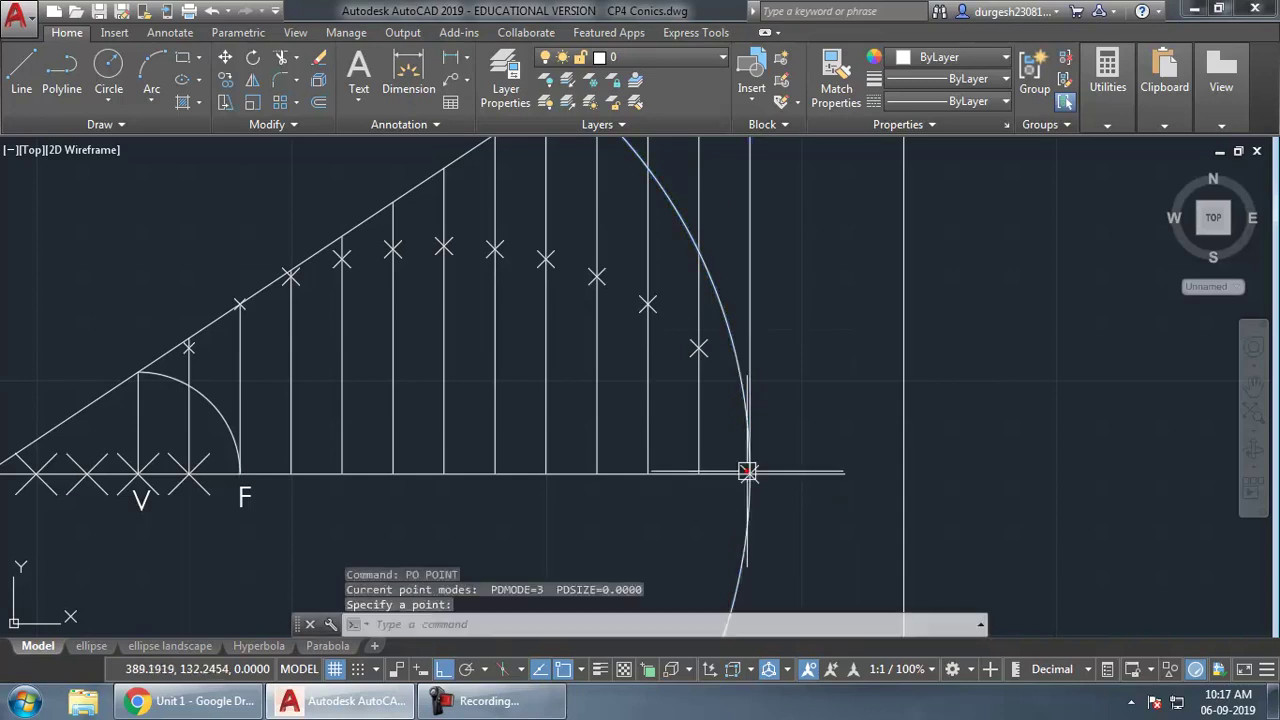
# - Erase the construction circle centred at F
pyautogui.click(721, 317)
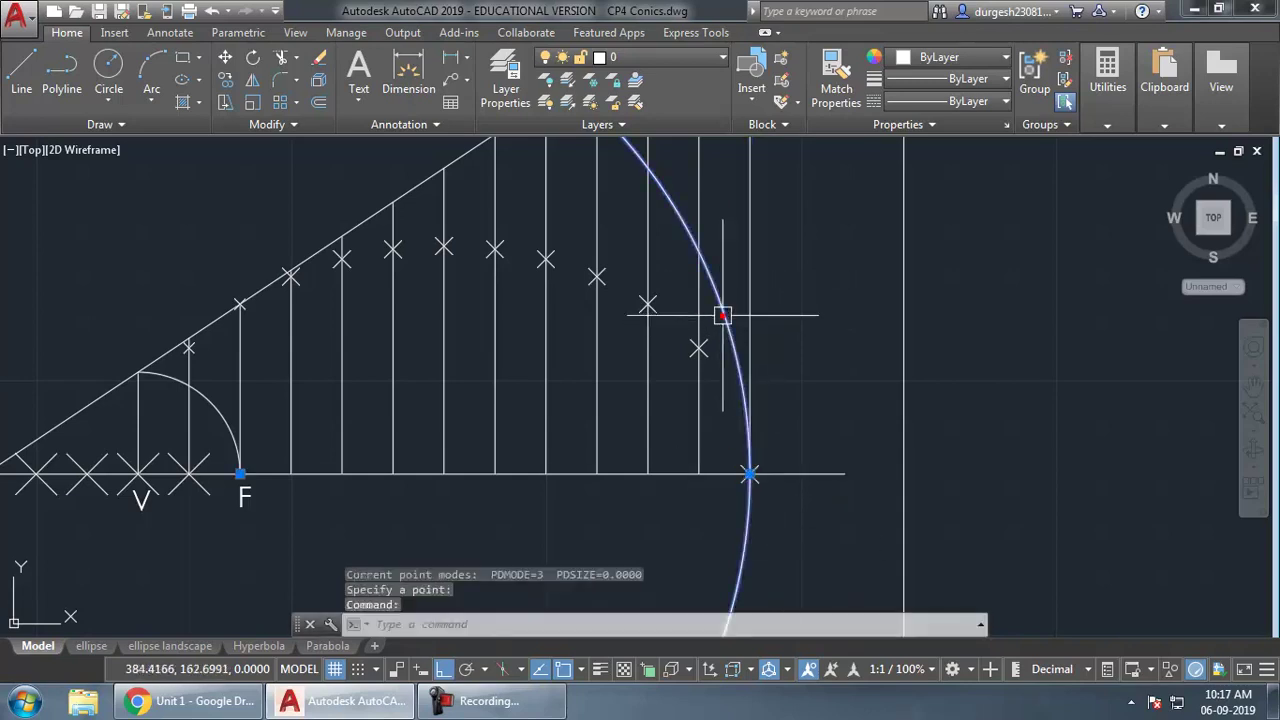
pyautogui.write('e')
pyautogui.press('Return')
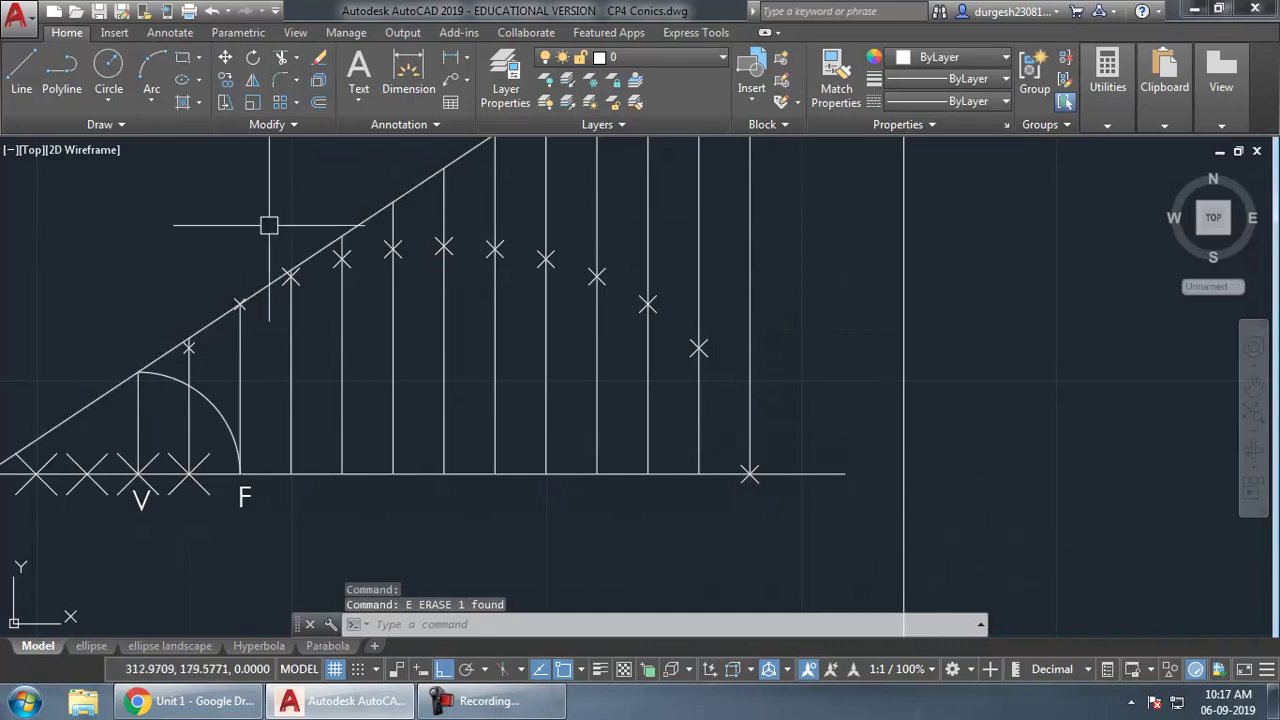
pyautogui.click(133, 187)
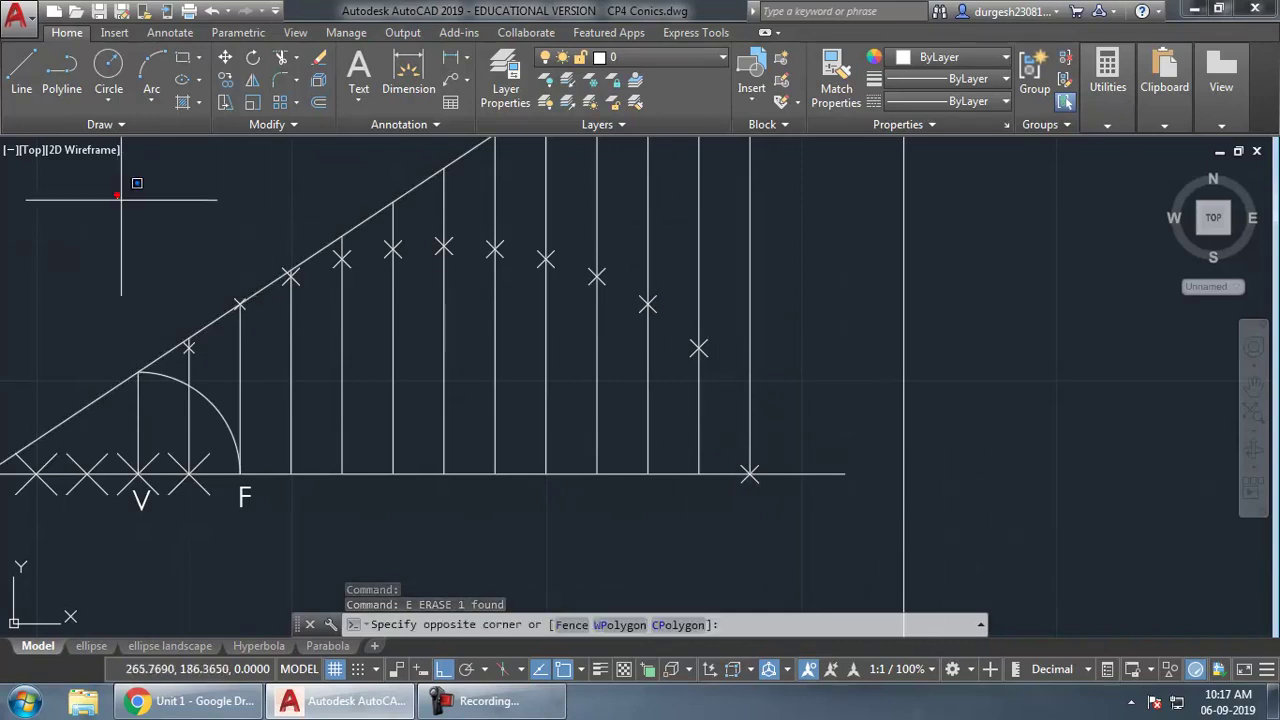
pyautogui.click(766, 404)
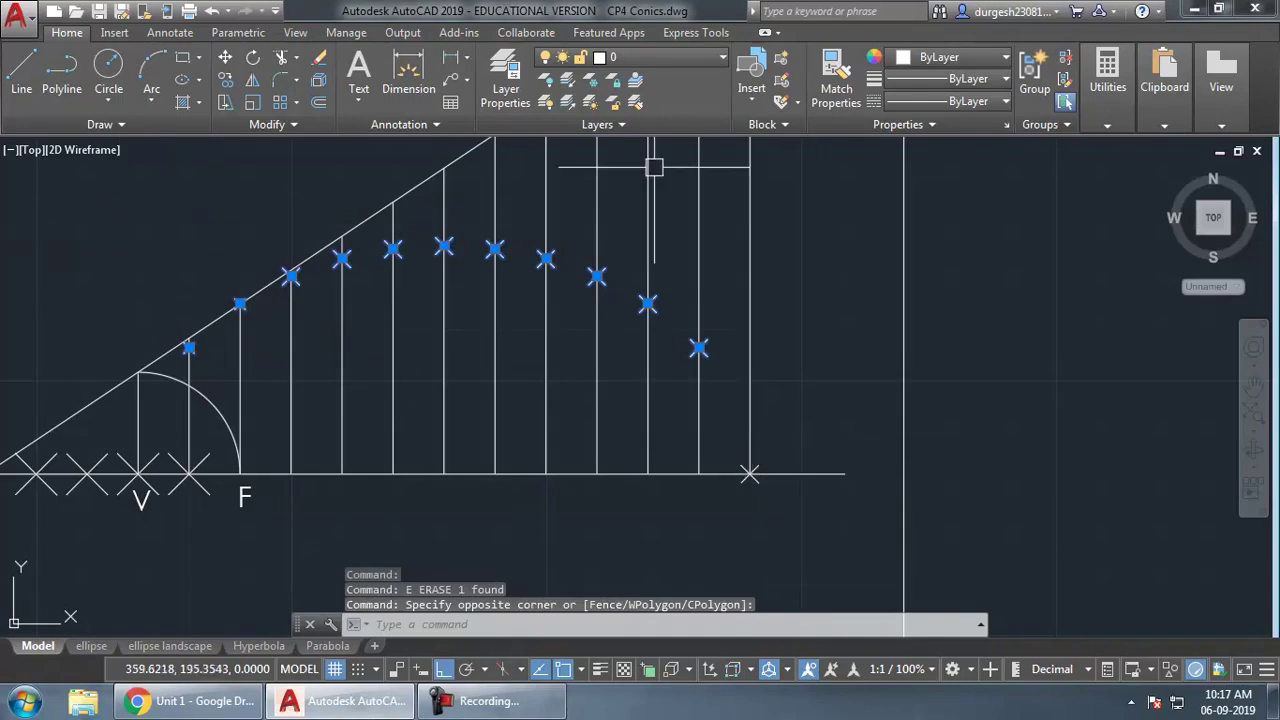
pyautogui.press('Escape')
pyautogui.click(814, 223)
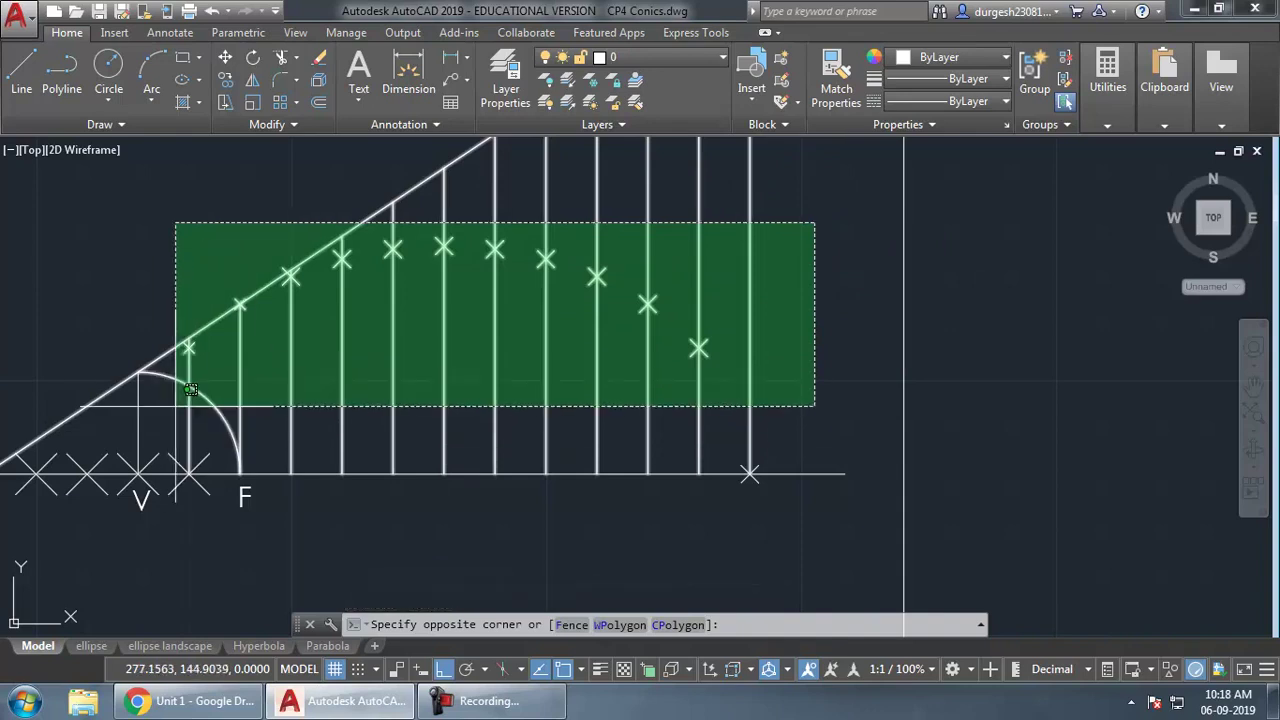
pyautogui.click(168, 338)
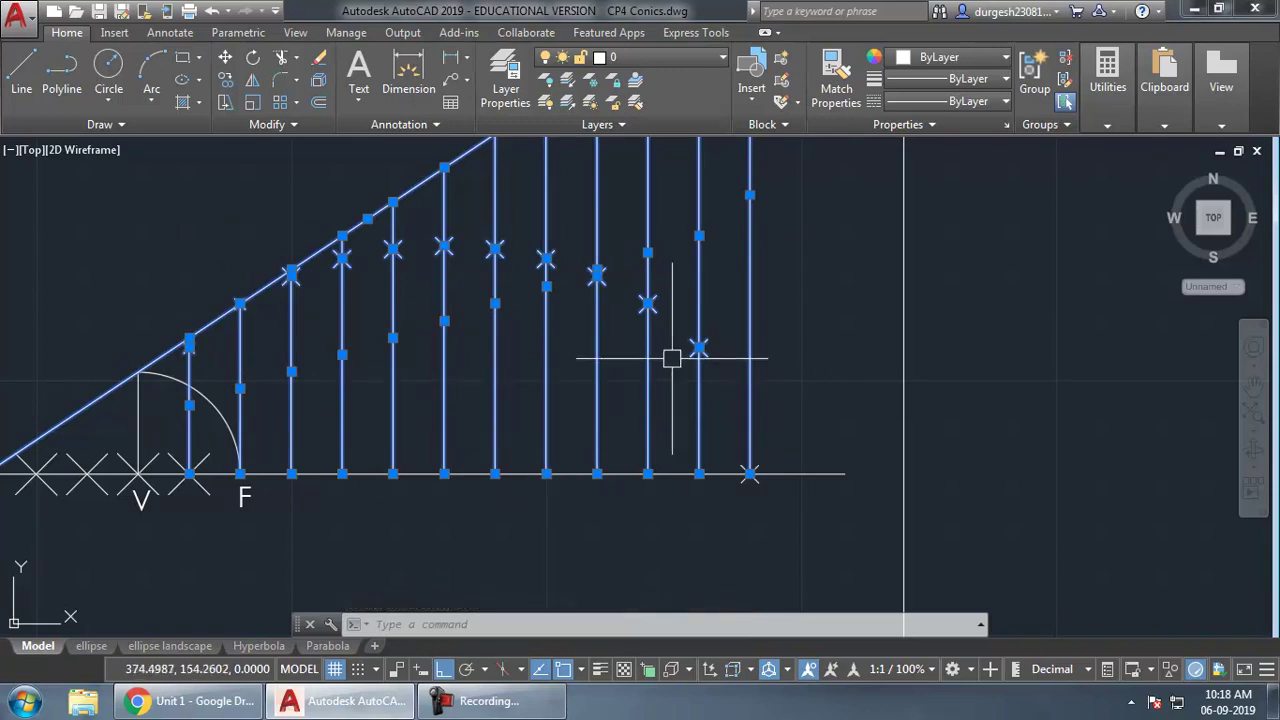
pyautogui.click(274, 214)
pyautogui.press('Escape')
# - Mirror the eleven plotted curve points above the axis to below it, using the horizontal axis as mirror line and keeping the originals
pyautogui.click(131, 194)
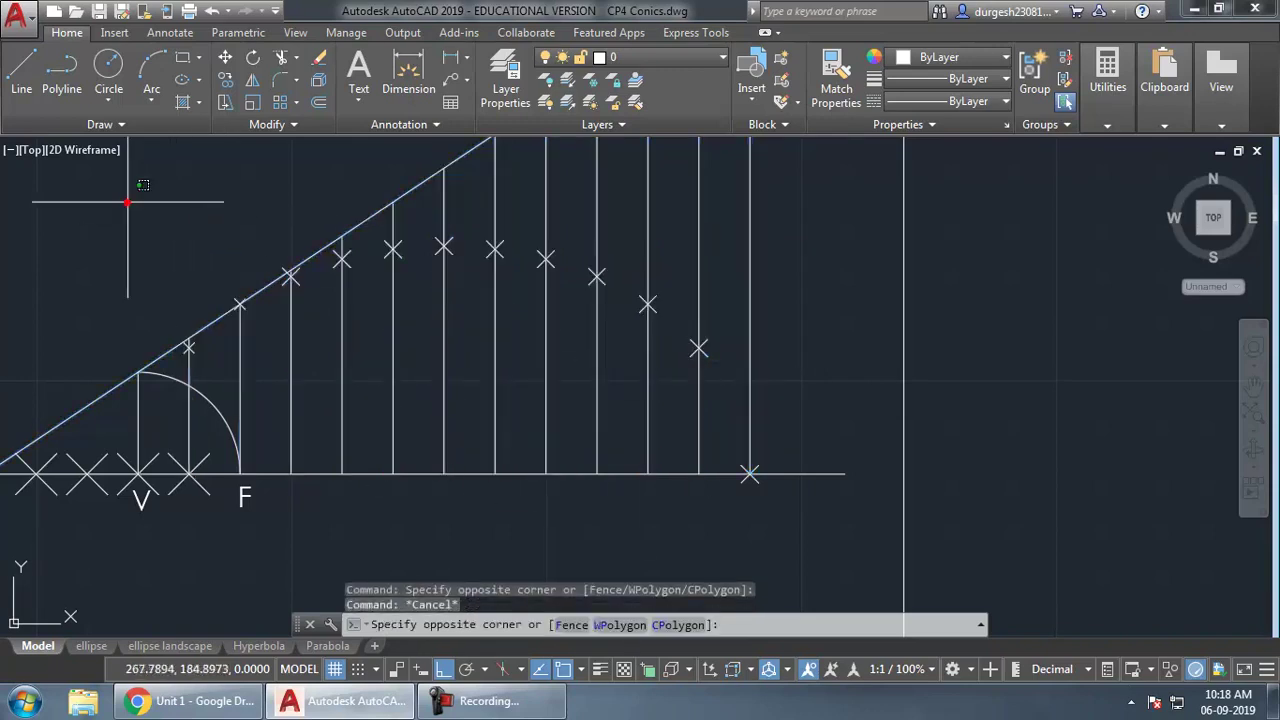
pyautogui.click(818, 405)
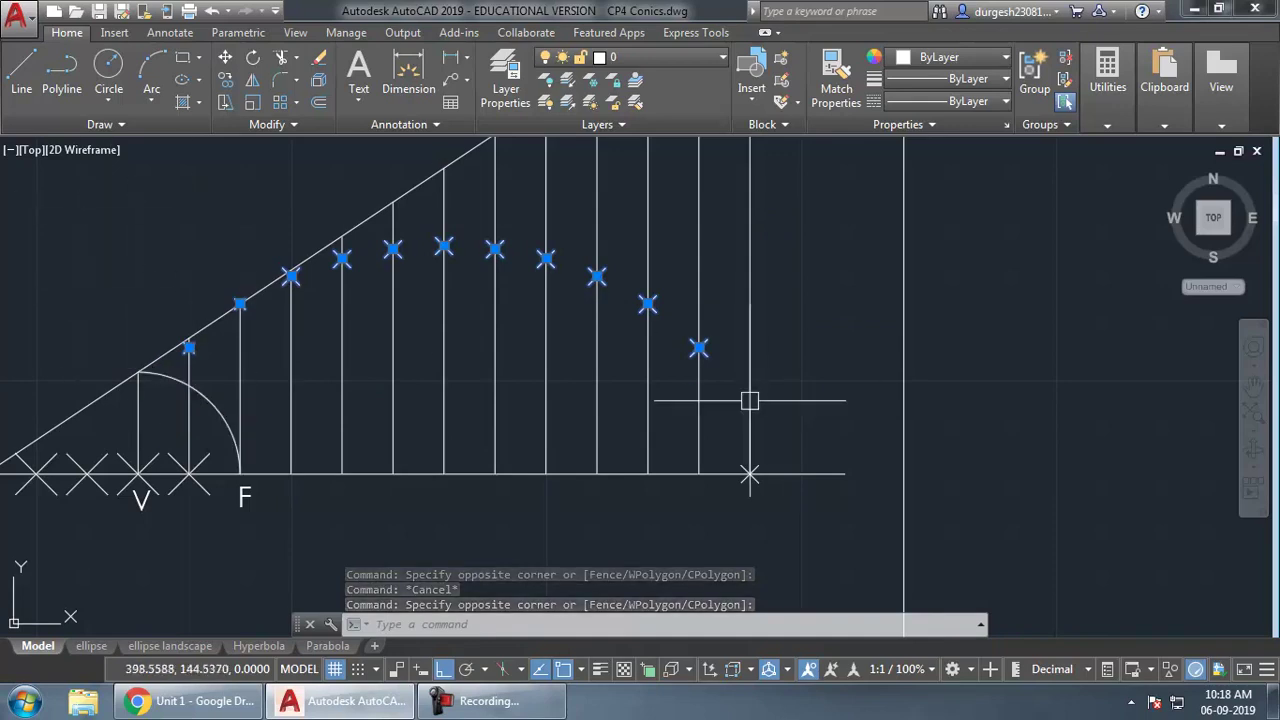
pyautogui.click(92, 173)
pyautogui.click(823, 402)
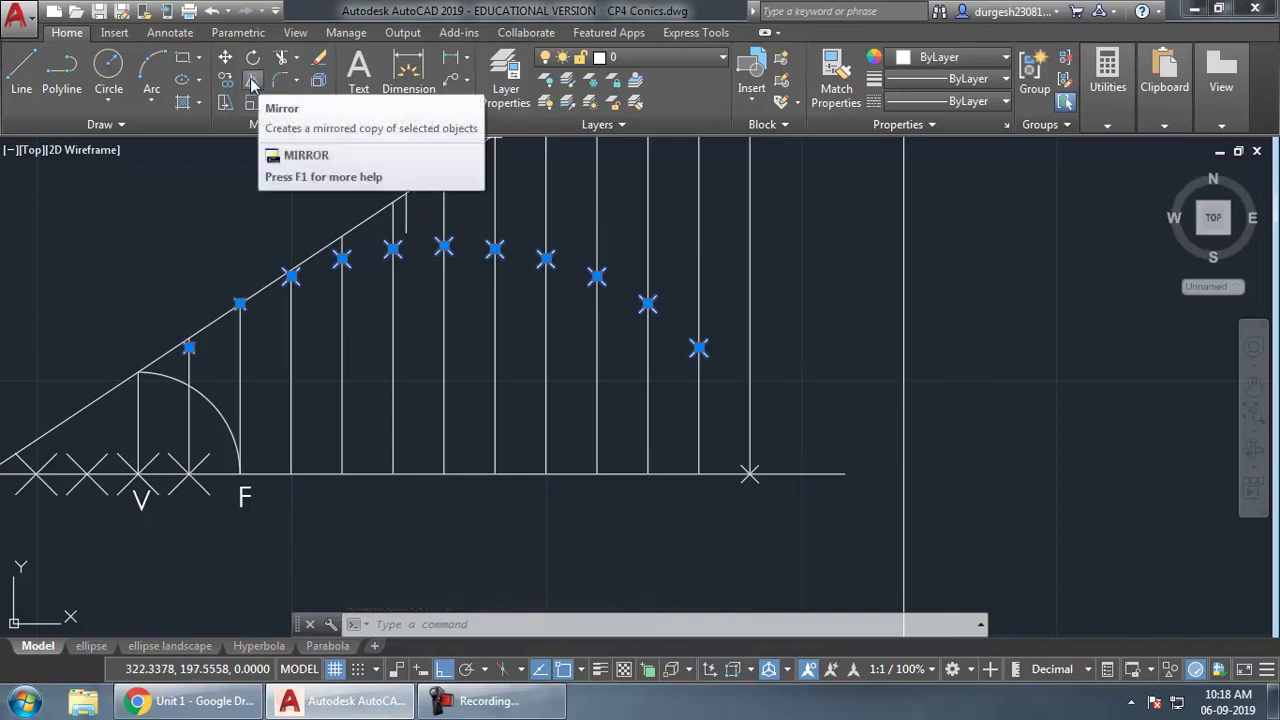
pyautogui.write('M')
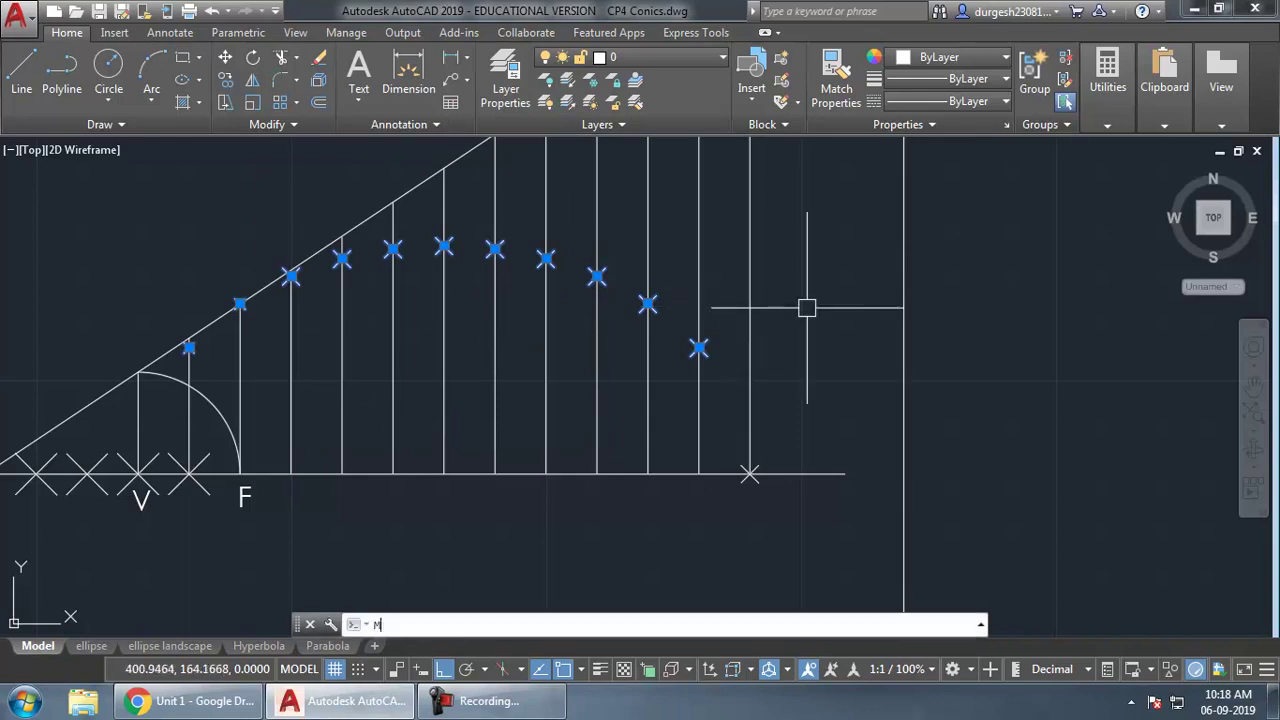
pyautogui.write('I')
pyautogui.press('Return')
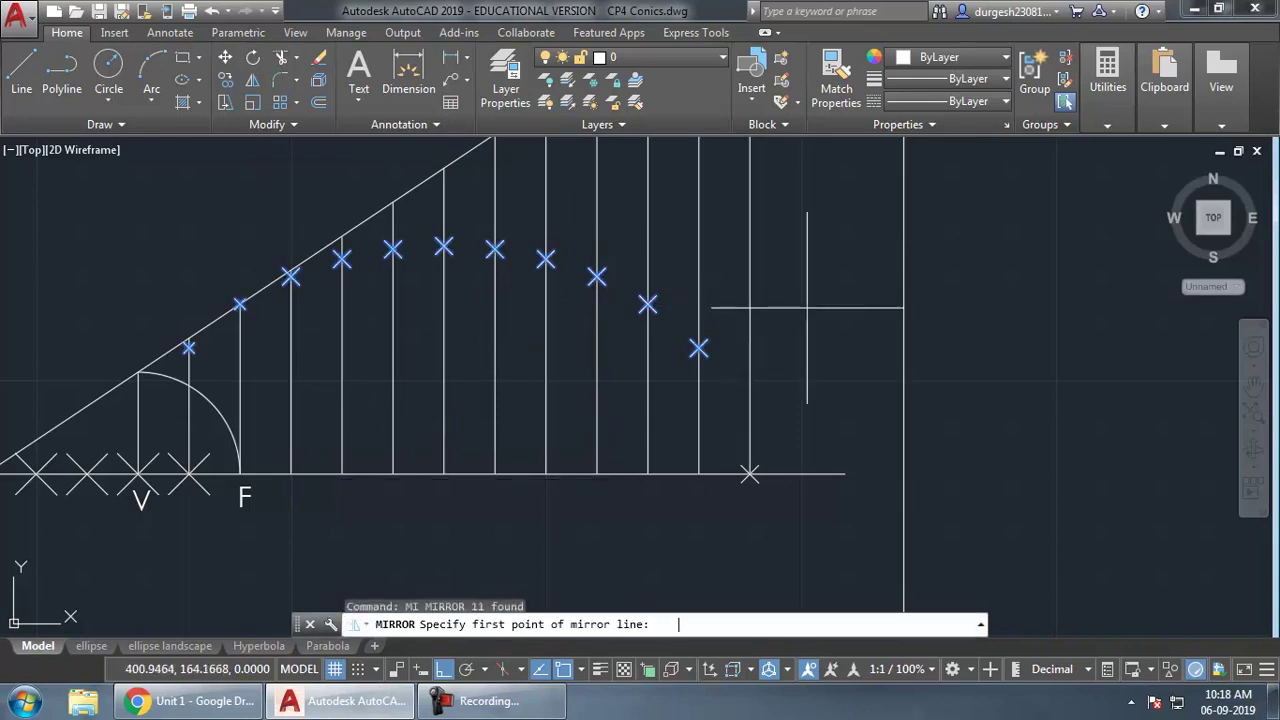
pyautogui.click(316, 470)
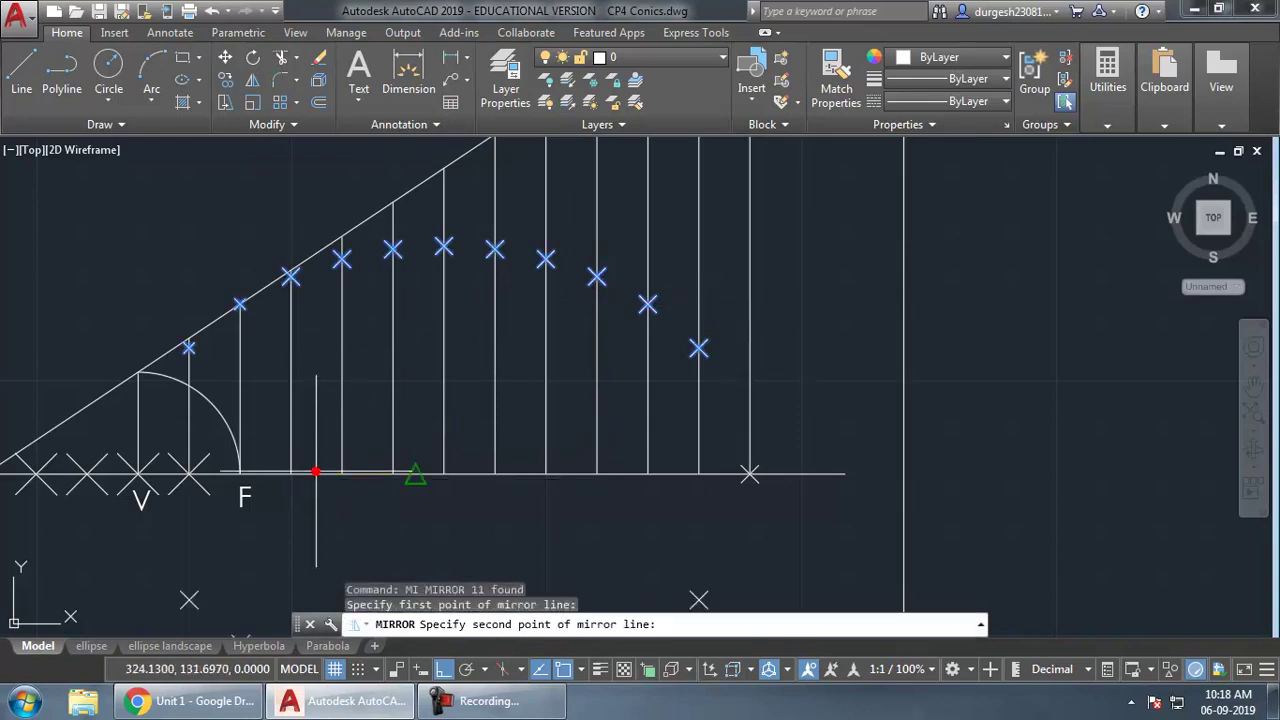
pyautogui.click(750, 474)
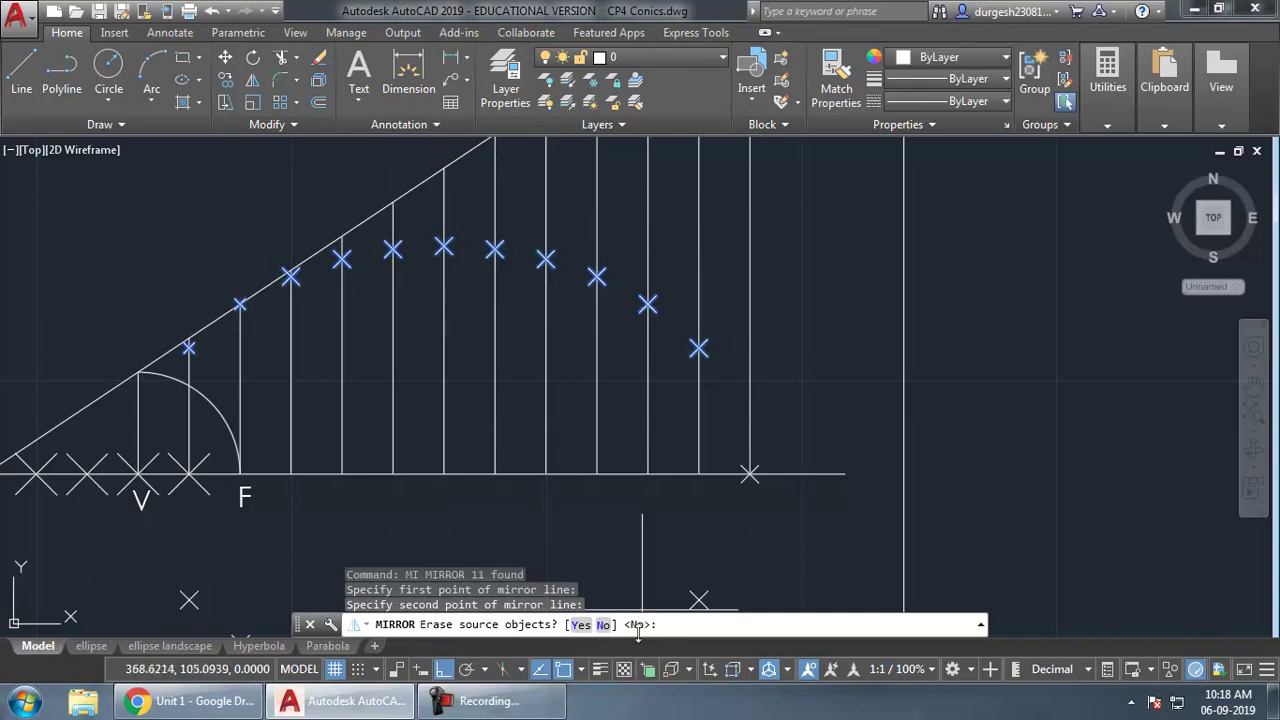
pyautogui.press('Return')
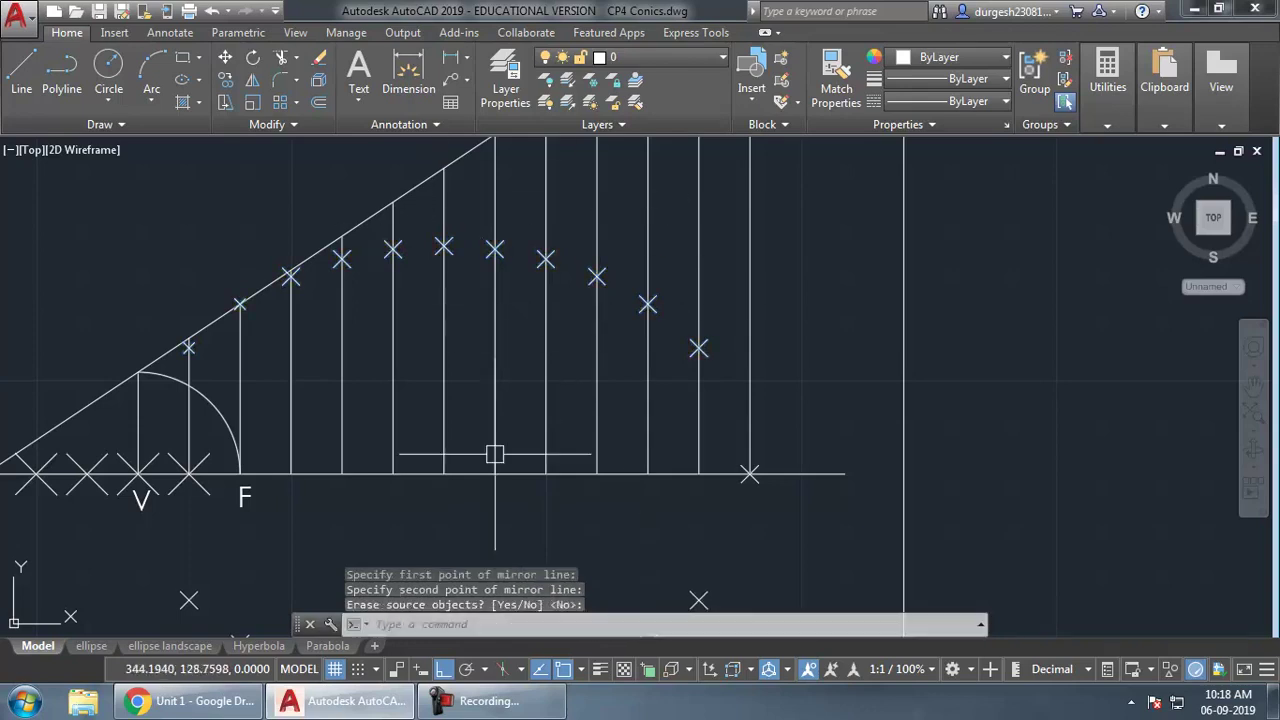
# - Start a fit-point spline at V and run it through the plotted points above the axis to the far end point on the axis
pyautogui.moveTo(545, 452); pyautogui.dragTo(528, 394, button='middle')
pyautogui.write('z')
pyautogui.press('Return')
pyautogui.press('Return')
pyautogui.moveTo(571, 251); pyautogui.dragTo(563, 463)
pyautogui.moveTo(563, 463); pyautogui.dragTo(546, 397, button='middle')
pyautogui.press('Escape')
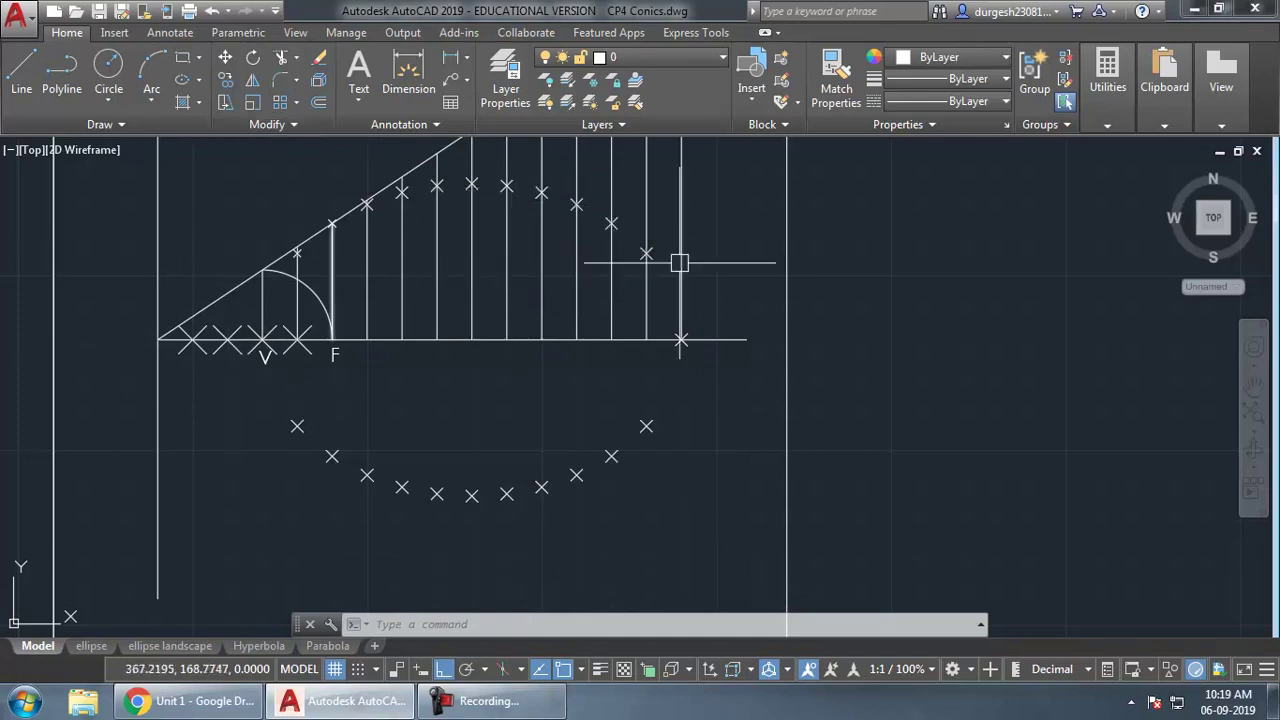
pyautogui.click(121, 125)
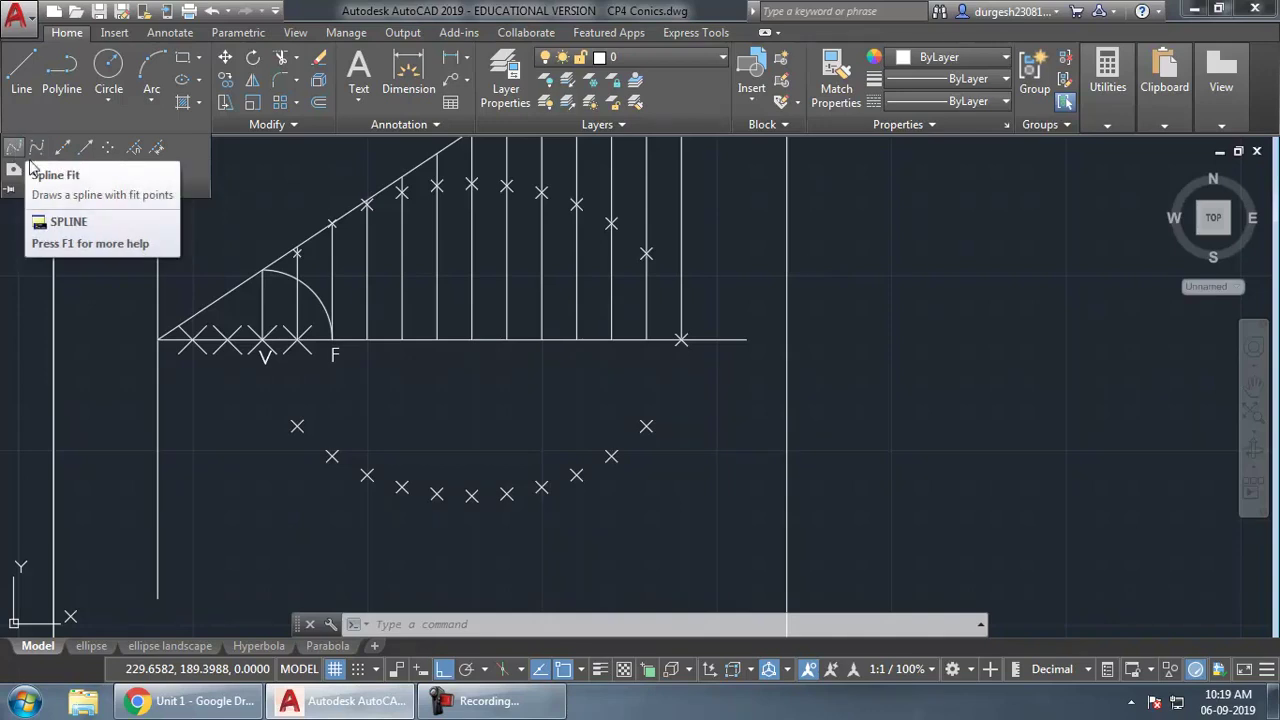
pyautogui.click(564, 424)
pyautogui.write('s')
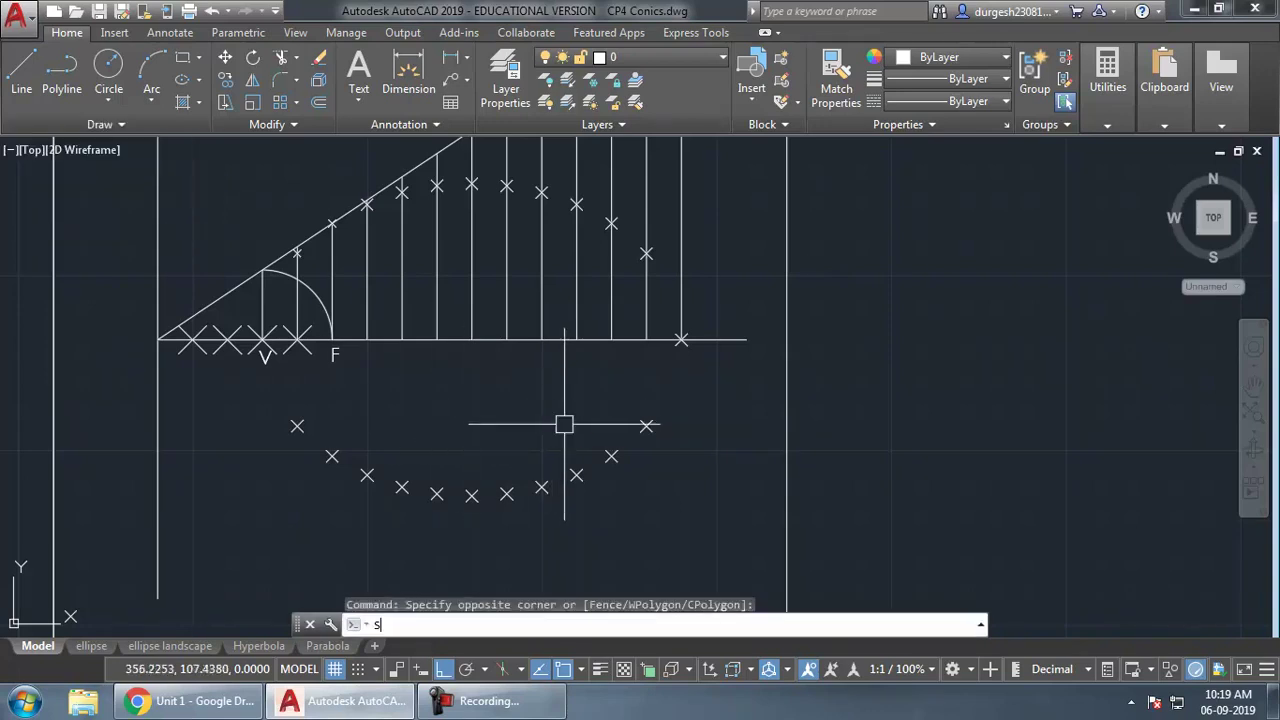
pyautogui.write('pl')
pyautogui.press('Return')
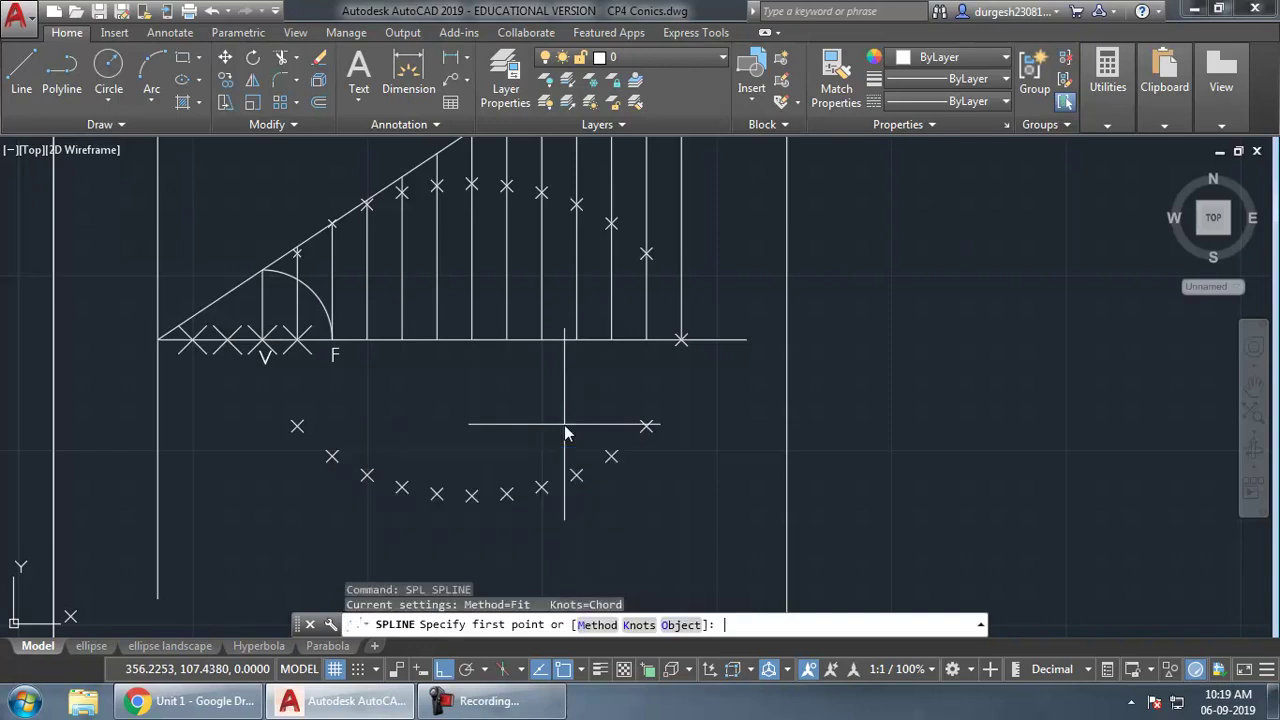
pyautogui.click(262, 340)
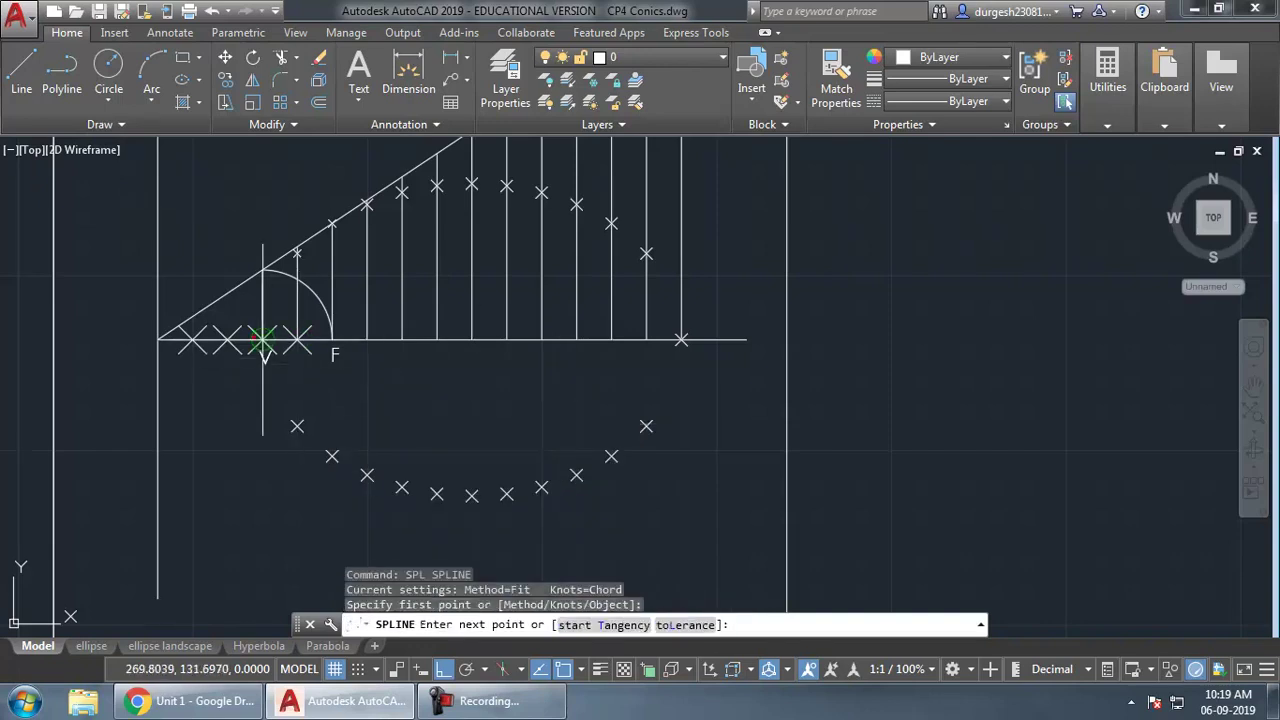
pyautogui.click(296, 253)
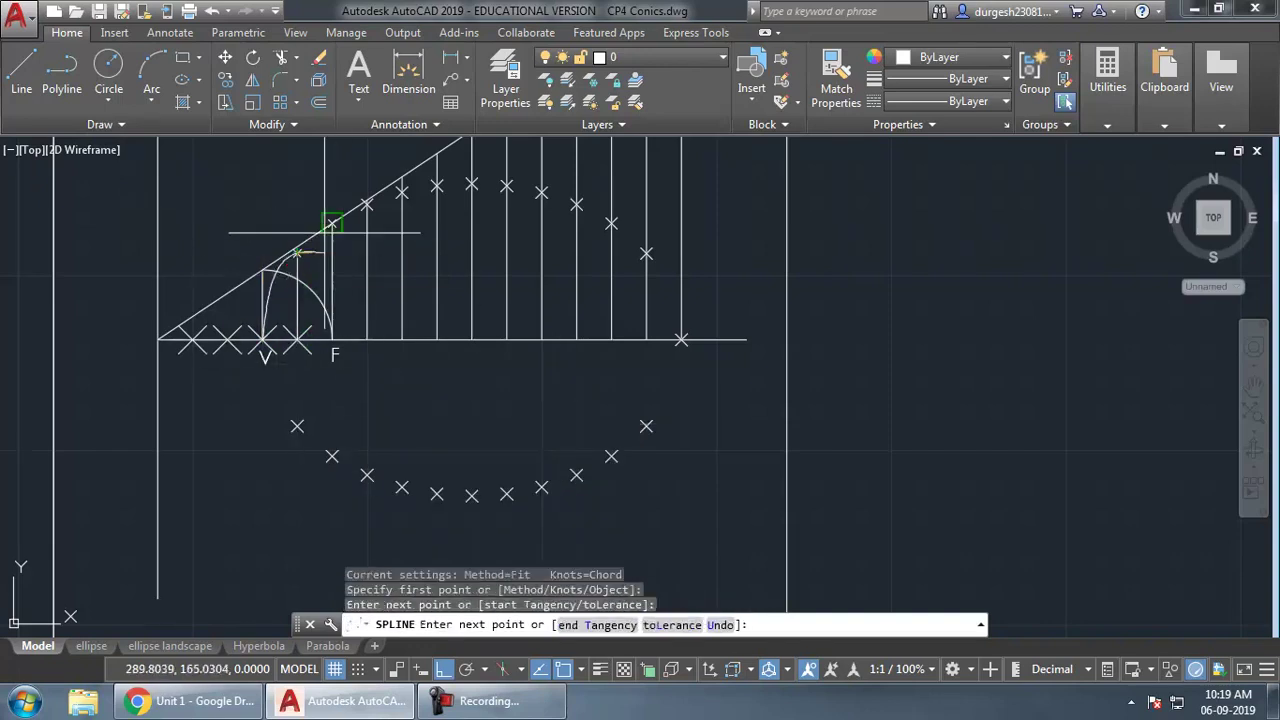
pyautogui.click(332, 224)
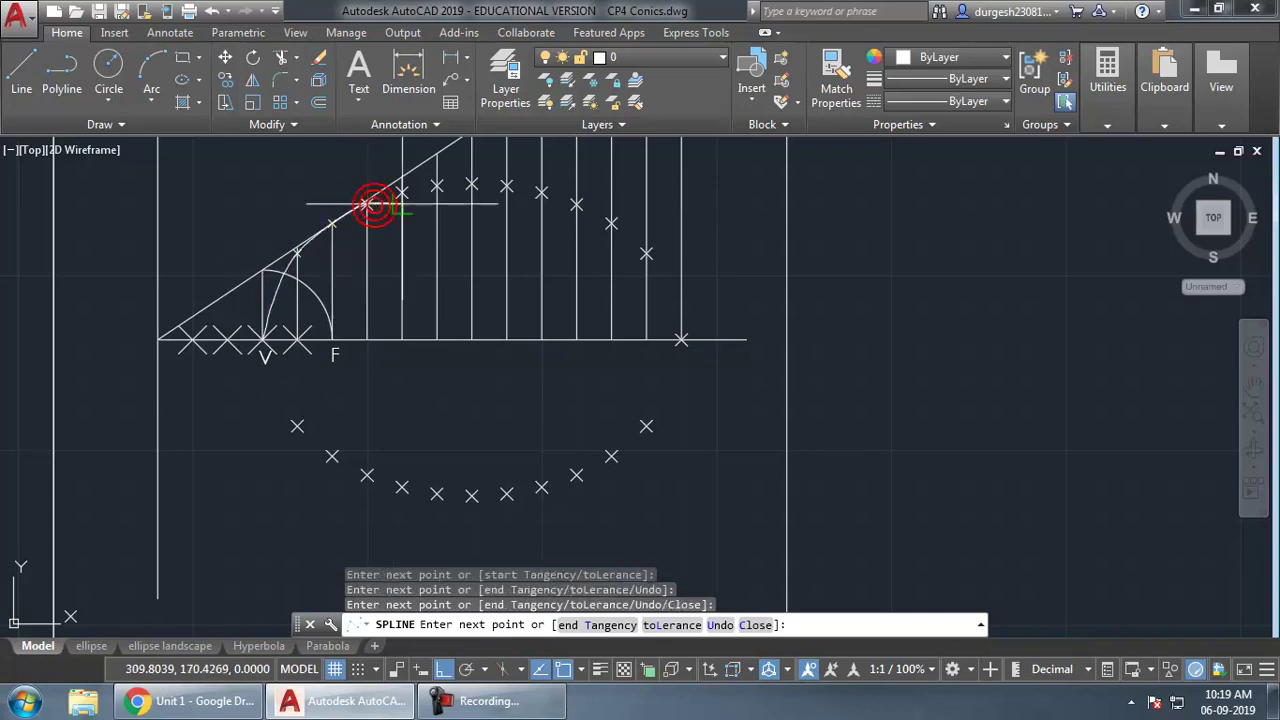
pyautogui.click(368, 204)
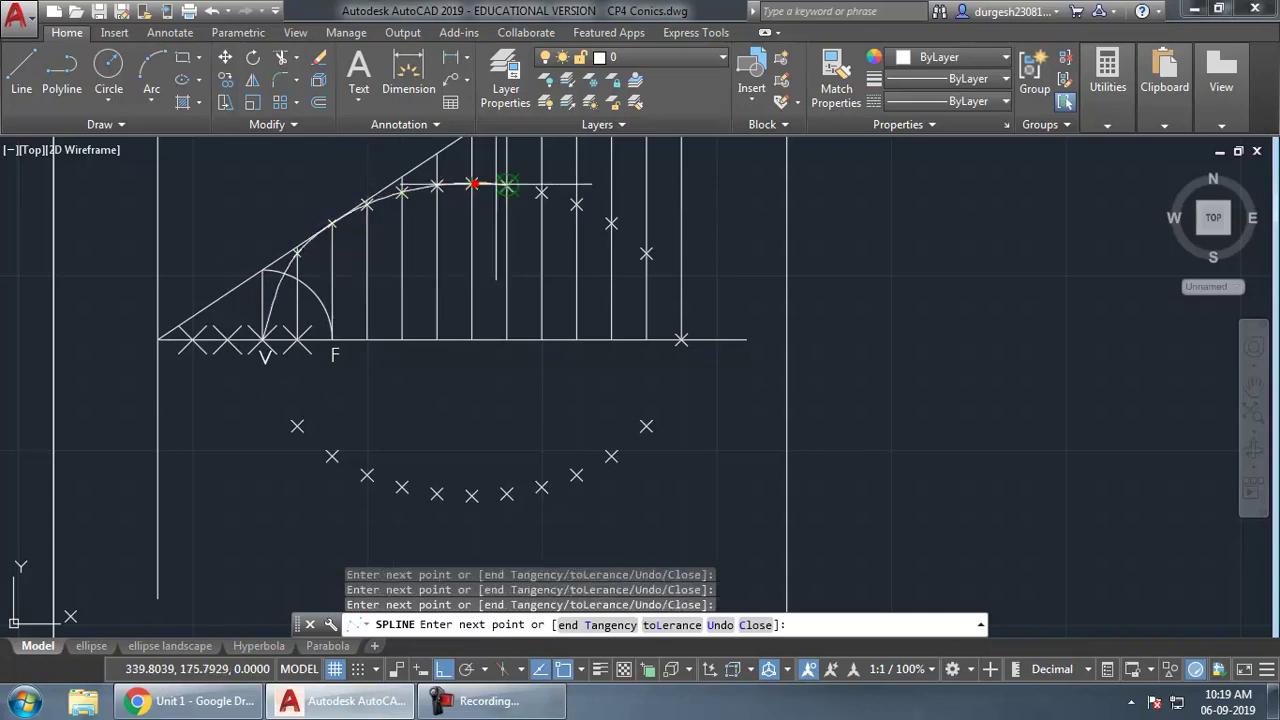
pyautogui.click(541, 191)
pyautogui.click(576, 204)
pyautogui.click(611, 223)
pyautogui.click(646, 253)
pyautogui.click(681, 340)
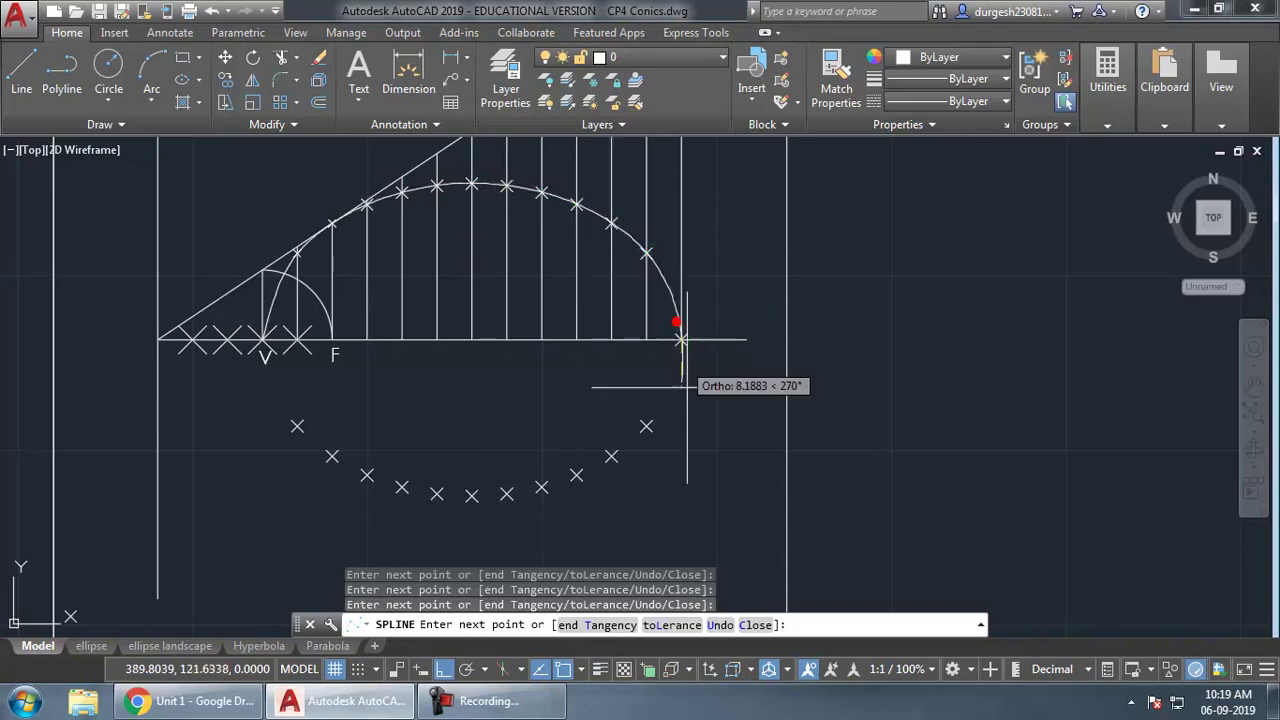
# - Continue the spline back through the eleven mirrored points below the axis and close it at V
pyautogui.click(646, 427)
pyautogui.click(611, 457)
pyautogui.click(576, 475)
pyautogui.click(541, 489)
pyautogui.click(507, 494)
pyautogui.click(472, 495)
pyautogui.click(437, 494)
pyautogui.click(402, 487)
pyautogui.click(367, 475)
pyautogui.click(332, 456)
pyautogui.click(297, 427)
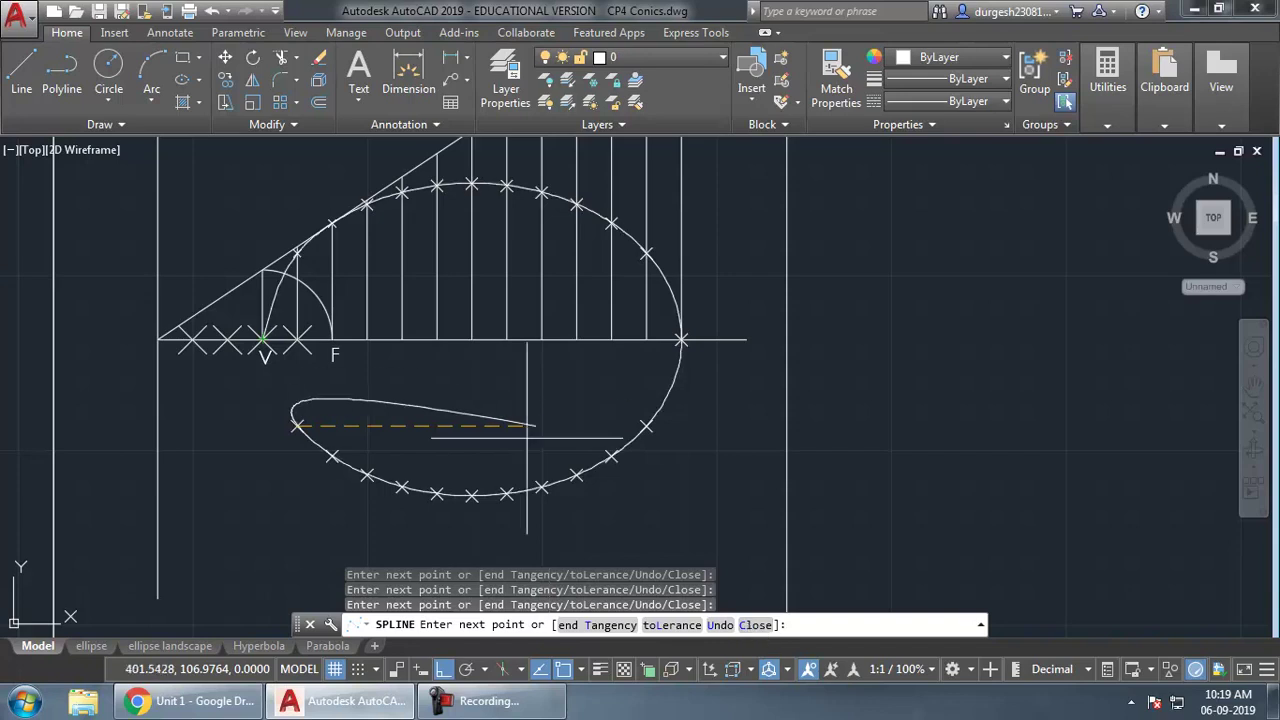
pyautogui.rightClick(429, 371)
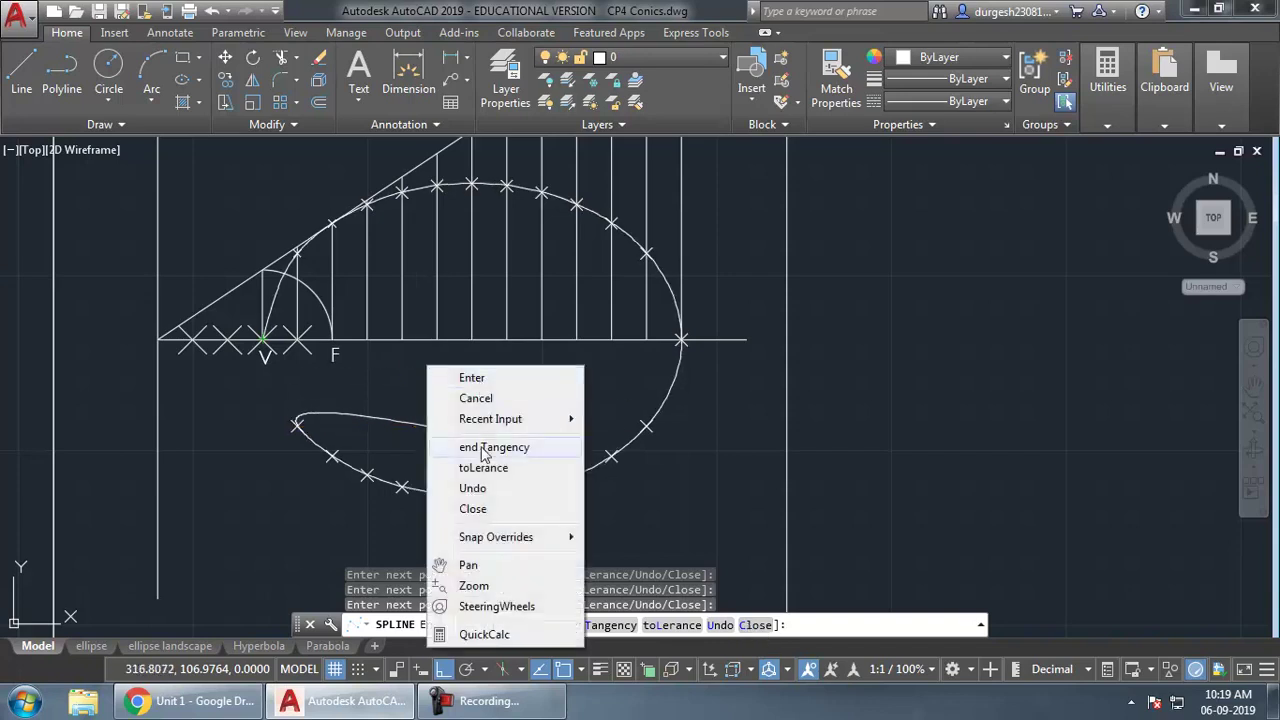
pyautogui.click(483, 509)
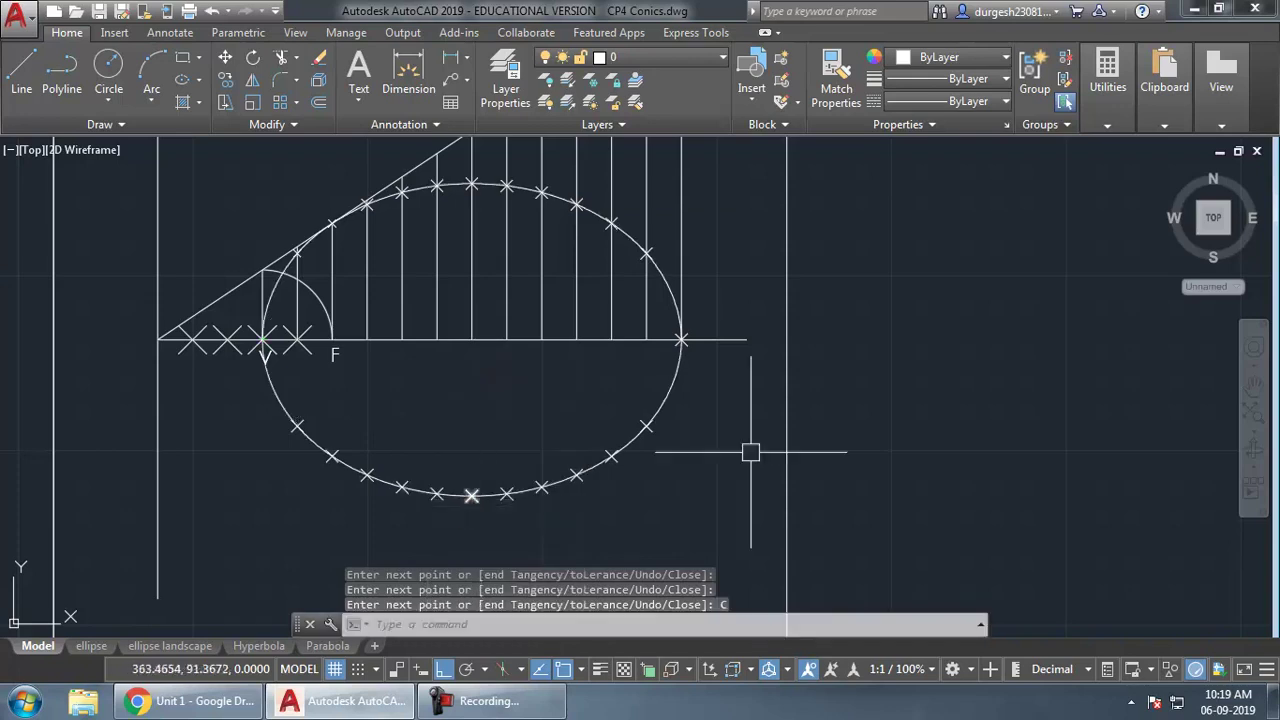
# - Extend the vertical division lines from the axis down to the lower half of the ellipse, using the closed spline as boundary
pyautogui.click(674, 389)
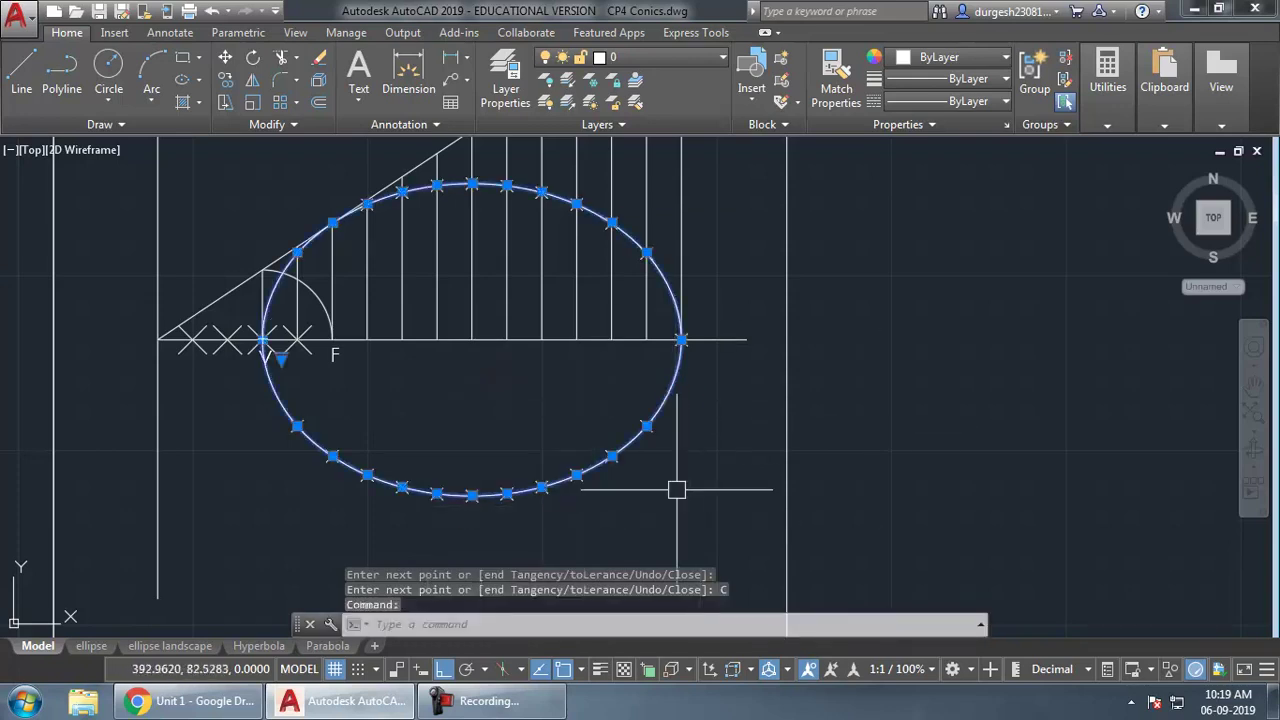
pyautogui.moveTo(679, 405); pyautogui.dragTo(706, 417, button='middle')
pyautogui.write('ex')
pyautogui.press('Return')
pyautogui.click(348, 301)
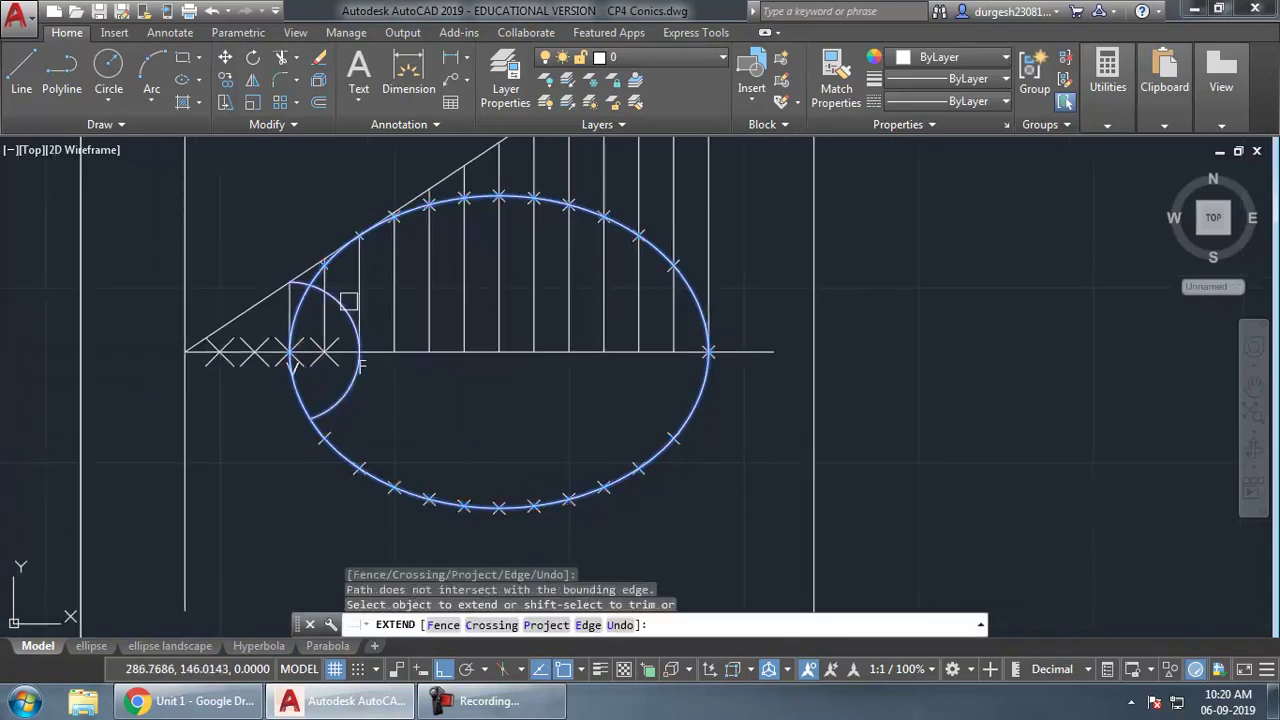
pyautogui.click(360, 289)
pyautogui.click(361, 300)
pyautogui.click(359, 330)
pyautogui.click(325, 315)
pyautogui.click(394, 330)
pyautogui.click(430, 318)
pyautogui.click(463, 309)
pyautogui.click(498, 305)
pyautogui.click(525, 308)
pyautogui.click(570, 308)
pyautogui.click(604, 306)
pyautogui.click(639, 310)
pyautogui.click(669, 320)
pyautogui.press('Return')
# - Compare the construction with the finished reference ellipse, examining its directrix, focus and vertex labels and the legend
pyautogui.write('z')
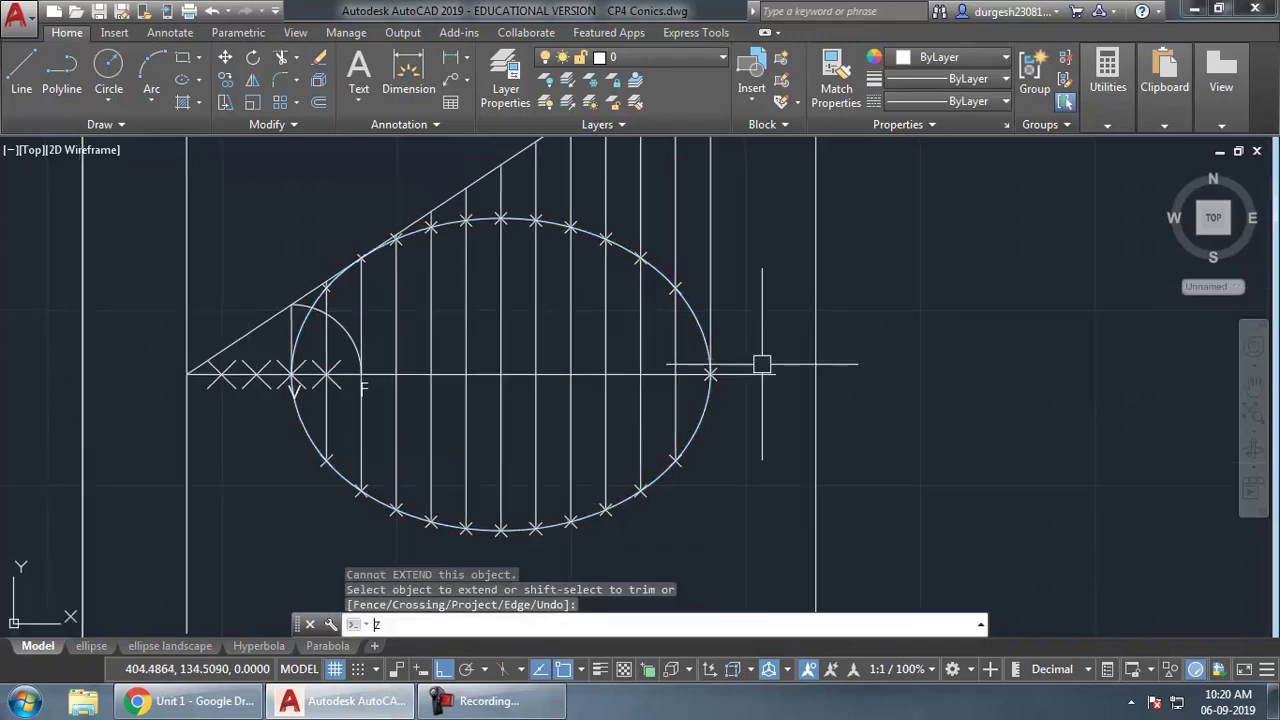
pyautogui.press('Return')
pyautogui.press('Return')
pyautogui.moveTo(800, 224)
pyautogui.mouseDown()
pyautogui.moveTo(791, 408)
pyautogui.moveTo(732, 459)
pyautogui.mouseUp()
pyautogui.moveTo(732, 459)
pyautogui.mouseDown(button='middle')
pyautogui.moveTo(911, 471)
pyautogui.moveTo(880, 429)
pyautogui.moveTo(899, 379)
pyautogui.mouseUp(button='middle')
pyautogui.press('Escape')
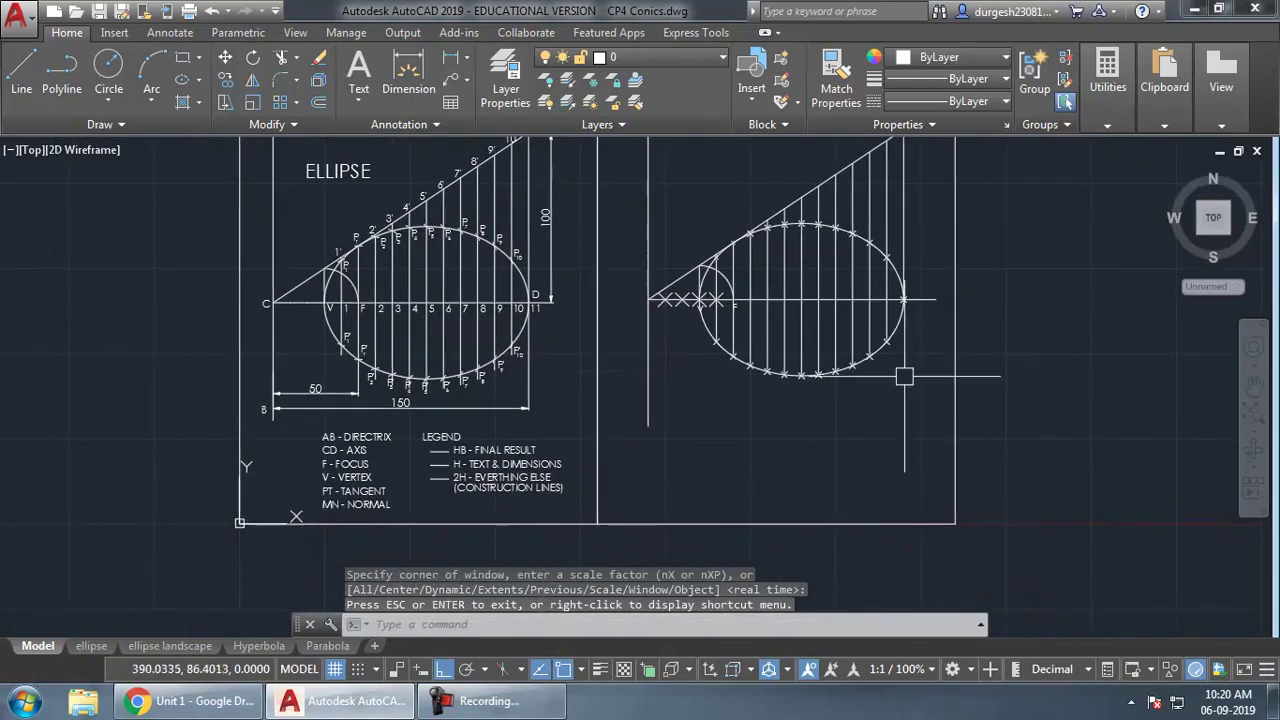
pyautogui.write('z')
pyautogui.press('Return')
pyautogui.click(186, 177)
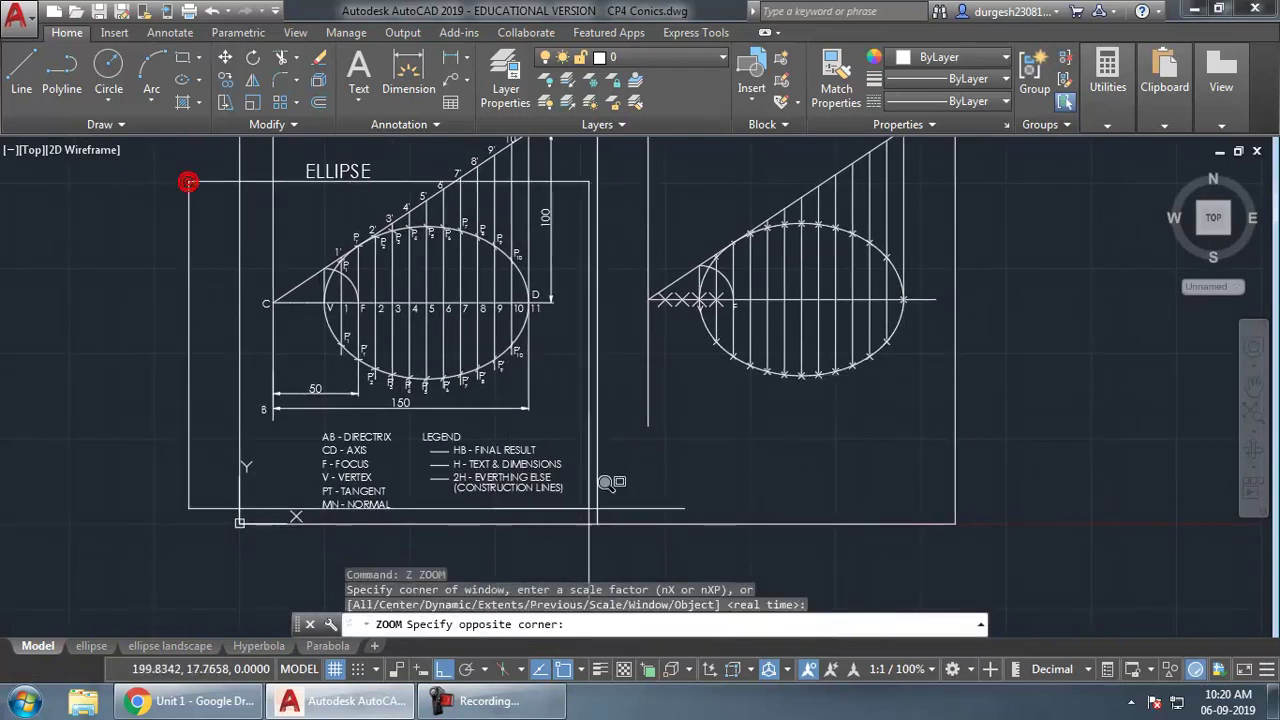
pyautogui.click(623, 546)
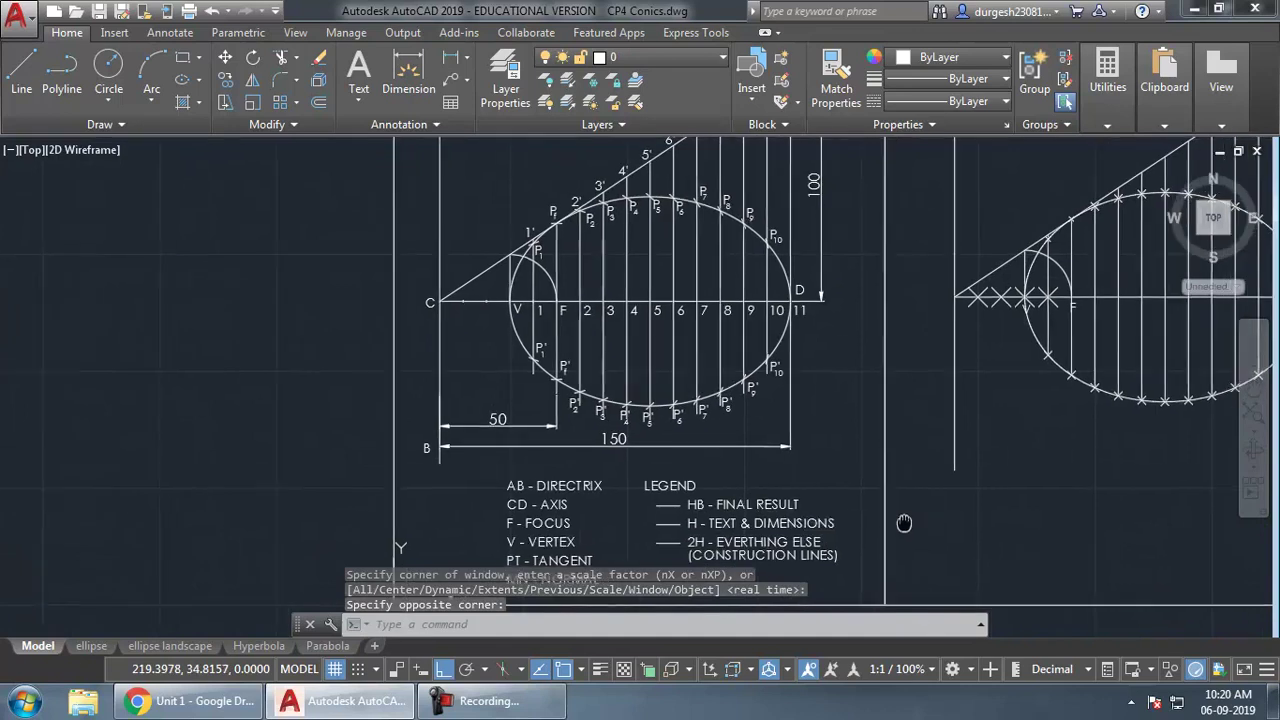
pyautogui.click(437, 357)
pyautogui.press('Escape')
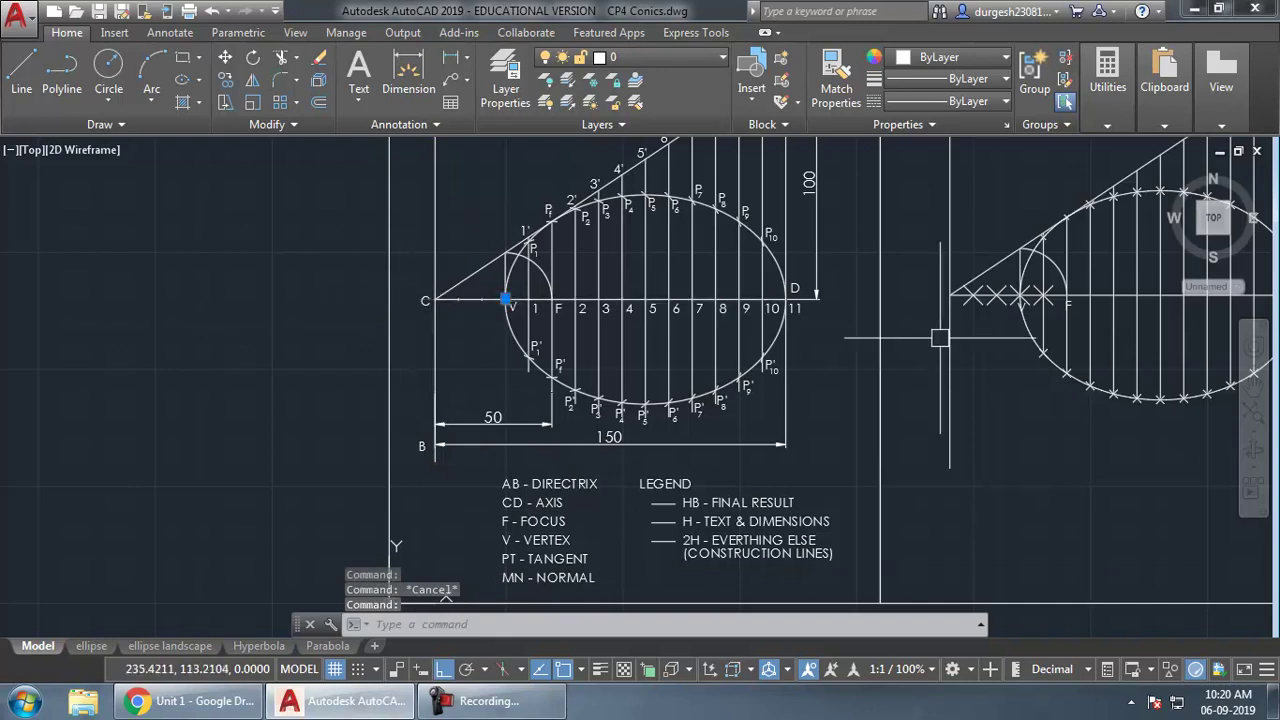
pyautogui.press('Escape')
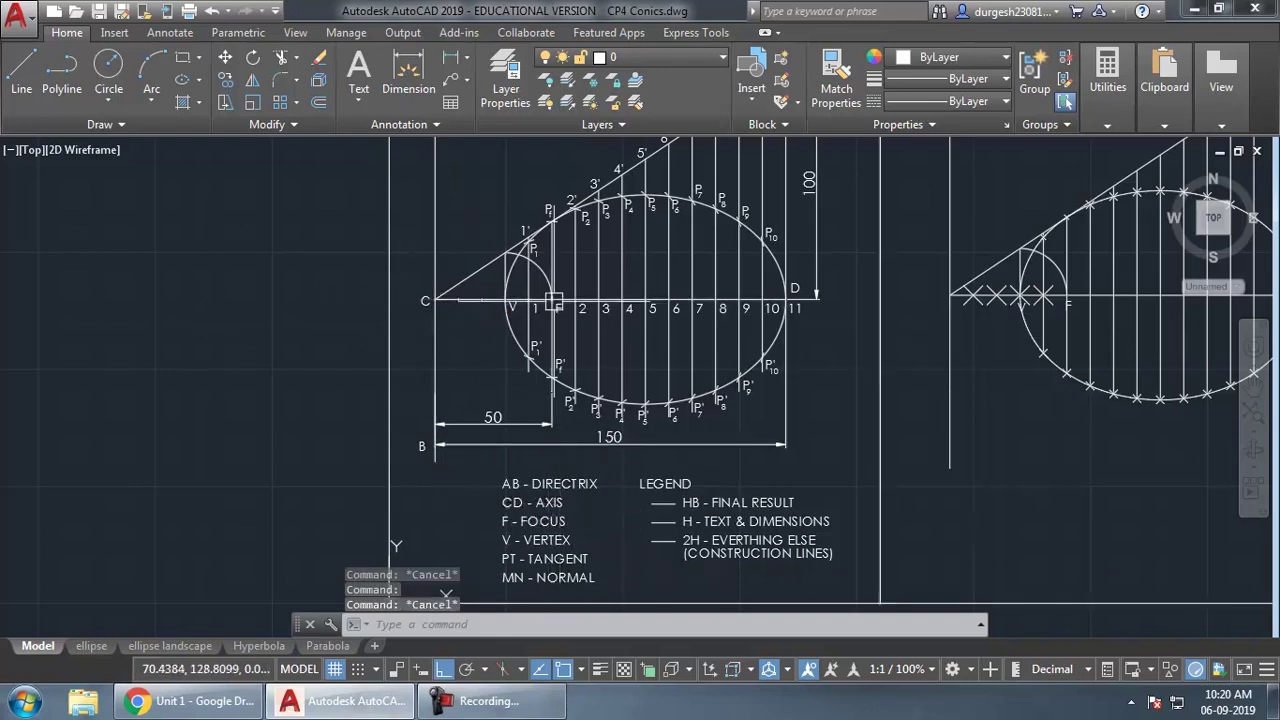
pyautogui.click(533, 521)
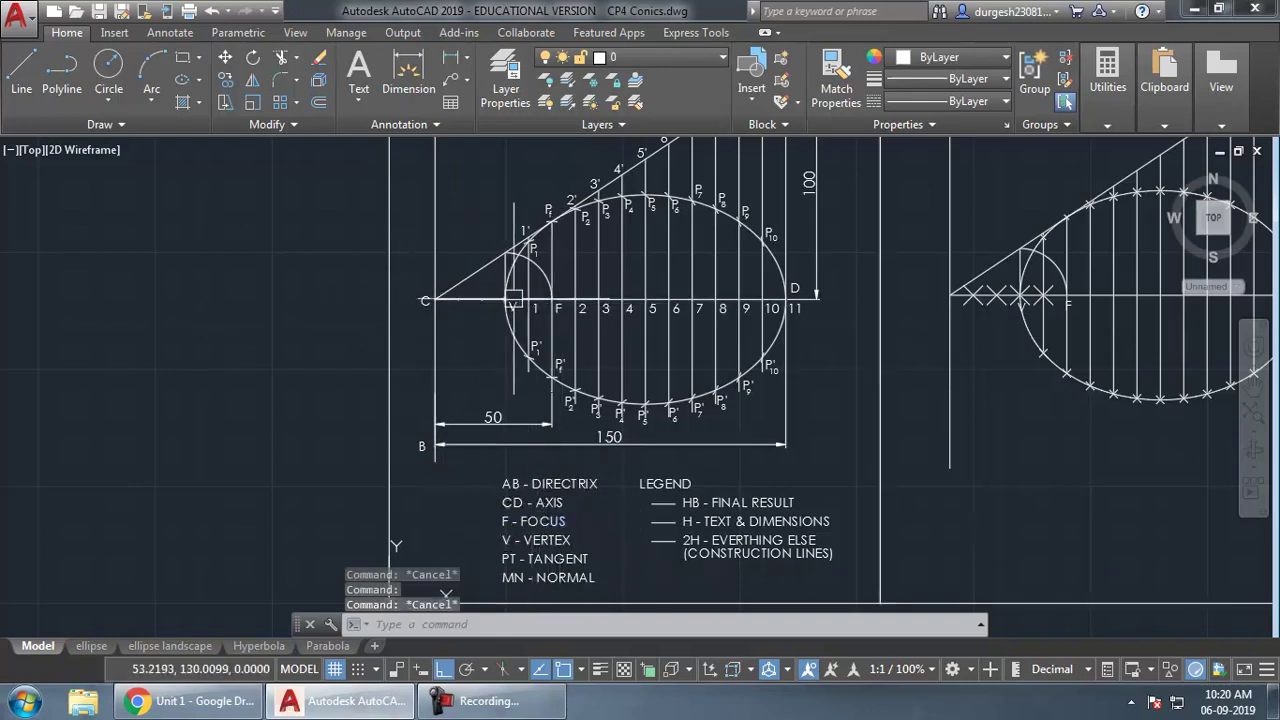
pyautogui.click(511, 308)
pyautogui.press('Escape')
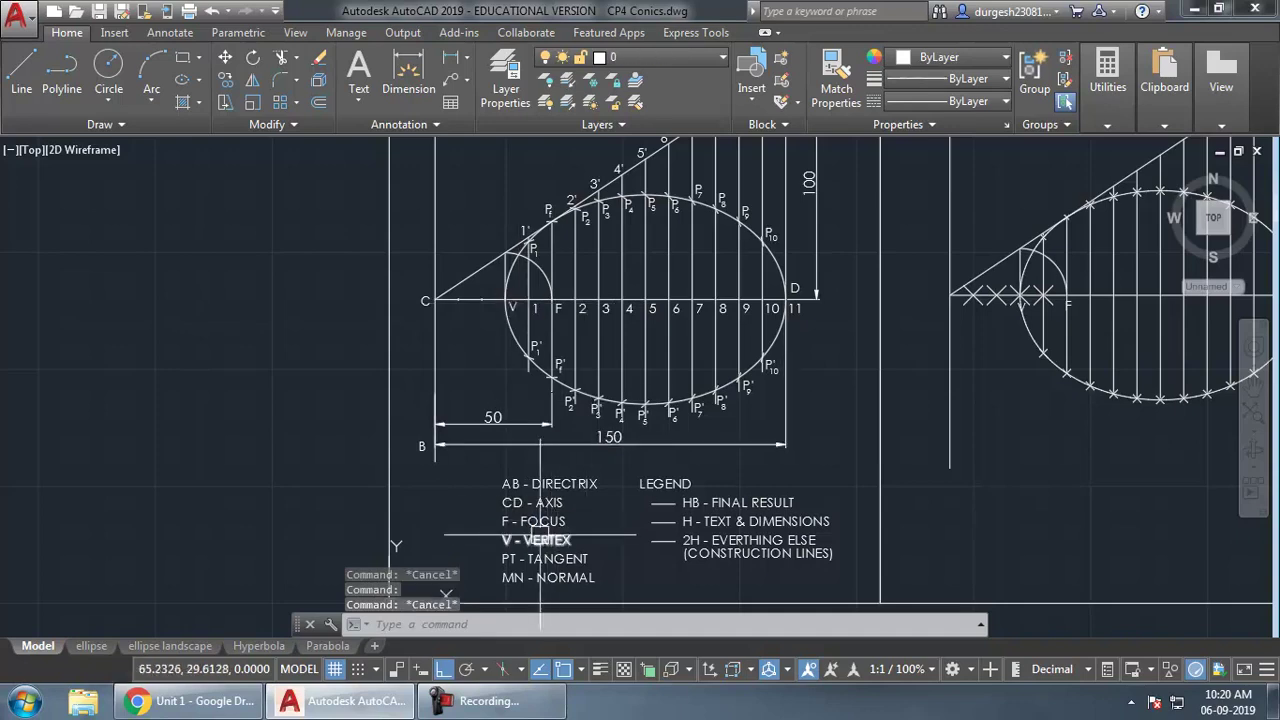
# - Enable the Nearest object snap and place a point on the upper ellipse curve between the first two division lines beyond F
pyautogui.moveTo(802, 387)
pyautogui.mouseDown(button='middle')
pyautogui.moveTo(749, 363)
pyautogui.moveTo(777, 371)
pyautogui.moveTo(485, 360)
pyautogui.moveTo(465, 400)
pyautogui.moveTo(407, 305)
pyautogui.moveTo(358, 400)
pyautogui.mouseUp(button='middle')
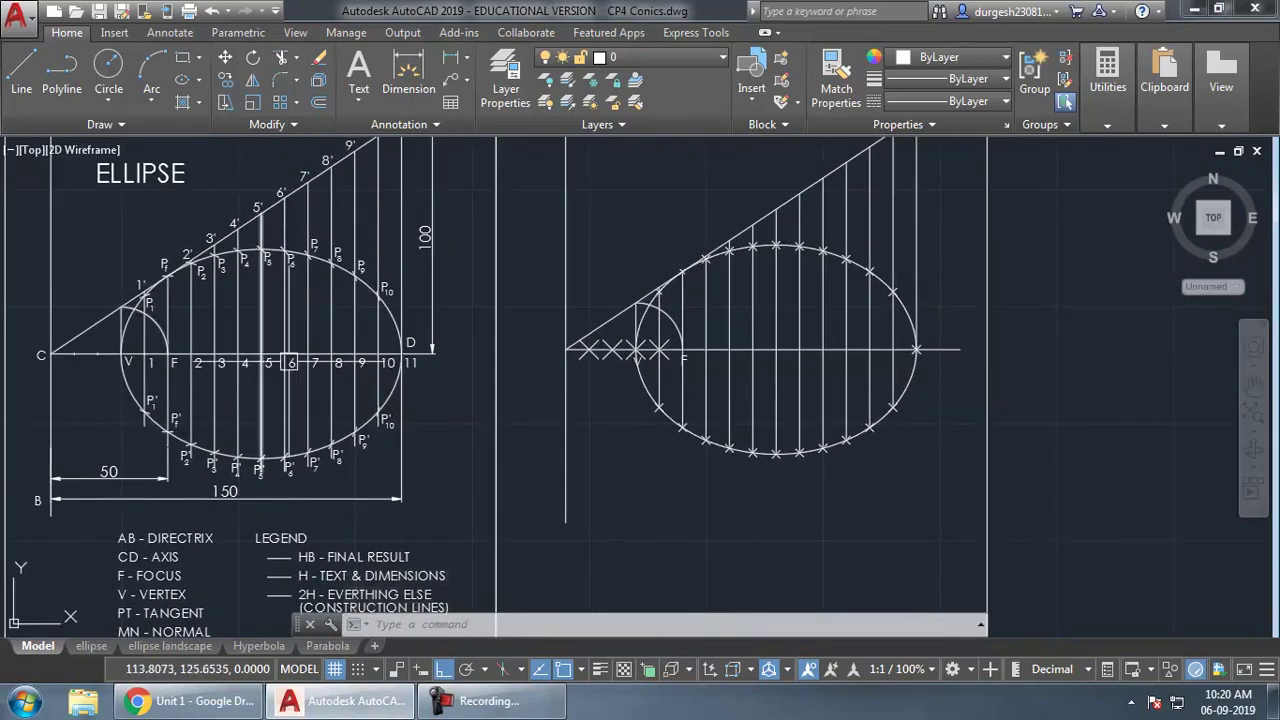
pyautogui.scroll(2, 711, 385)
pyautogui.moveTo(717, 285); pyautogui.dragTo(697, 354, button='middle')
pyautogui.scroll(2, 697, 354)
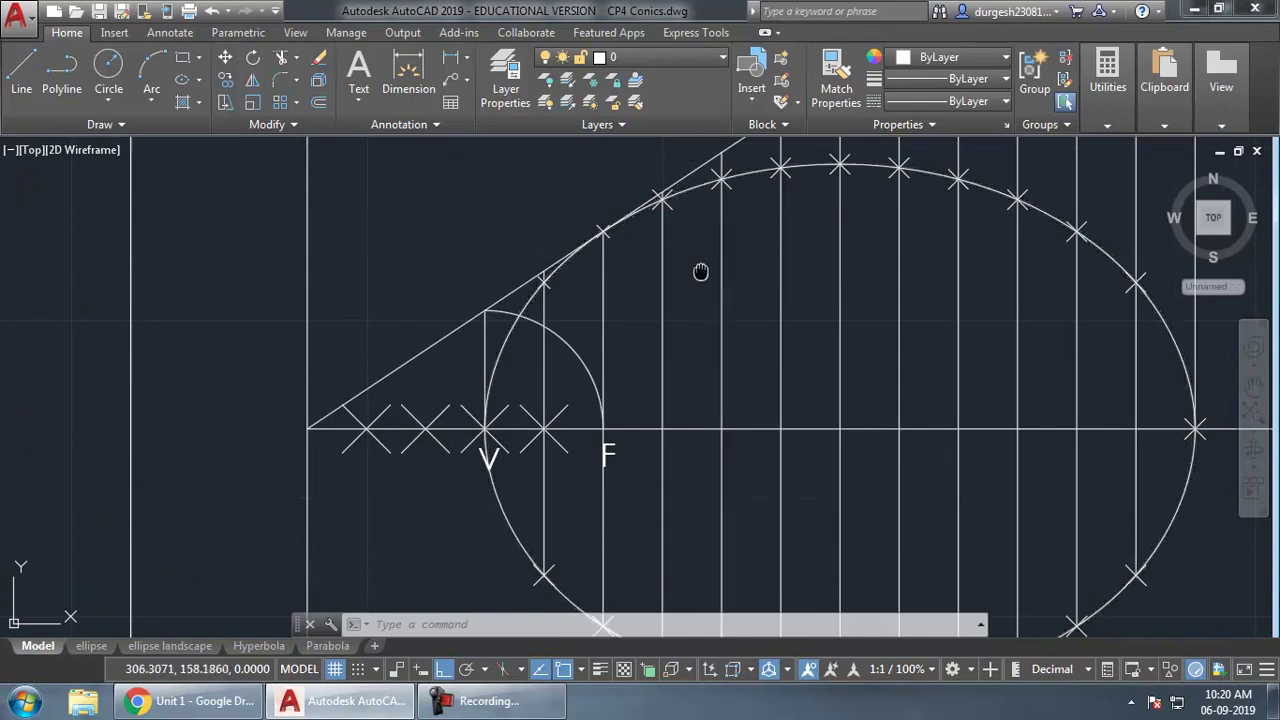
pyautogui.moveTo(700, 271); pyautogui.dragTo(668, 308, button='middle')
pyautogui.write('po')
pyautogui.press('Return')
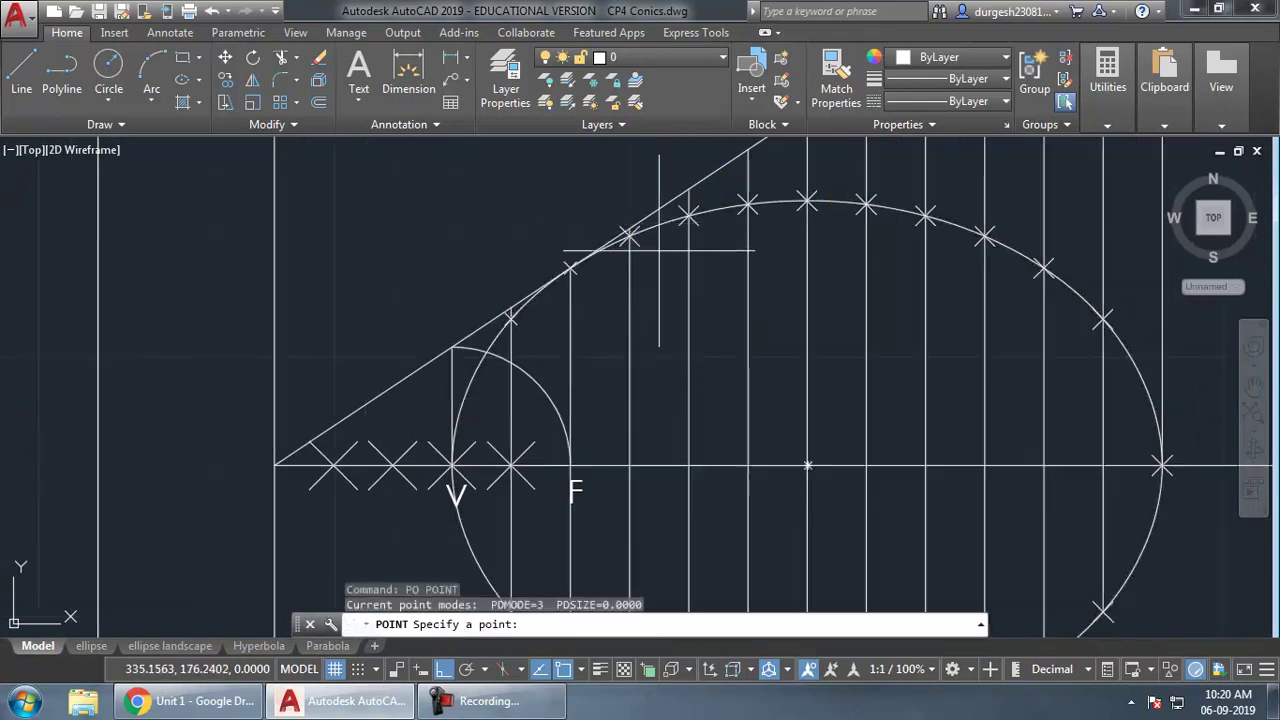
pyautogui.click(579, 669)
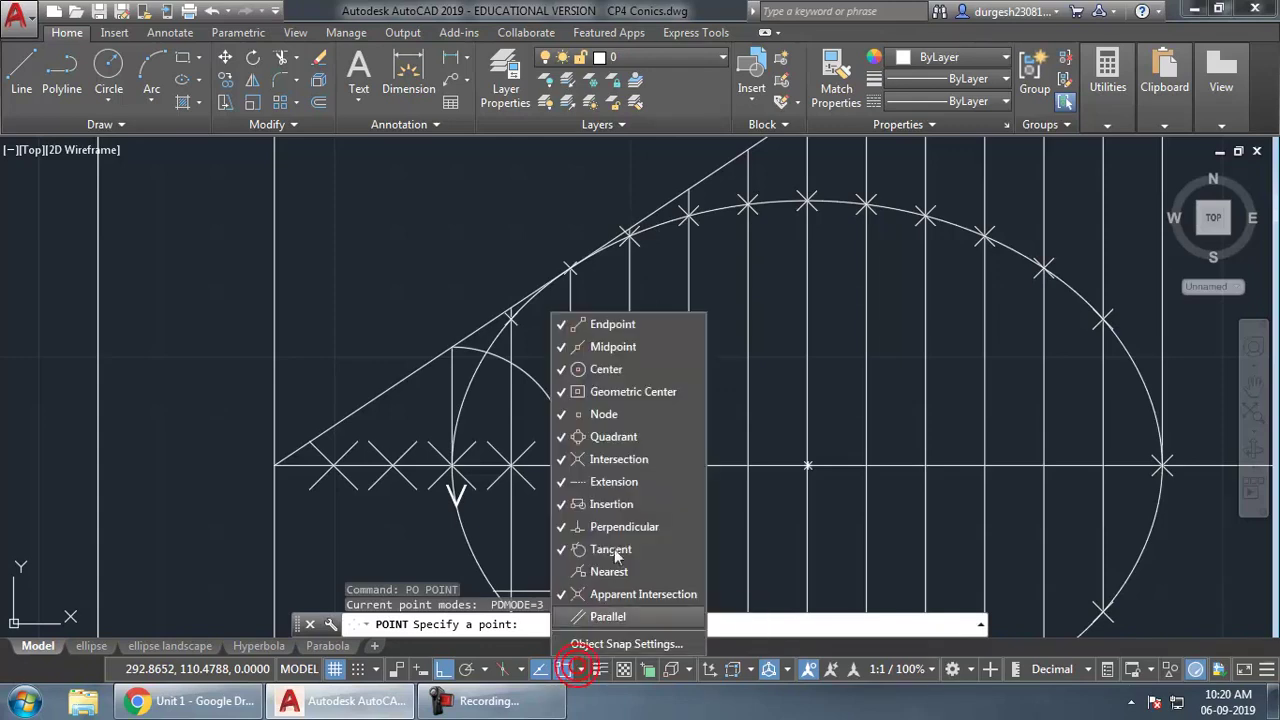
pyautogui.click(599, 573)
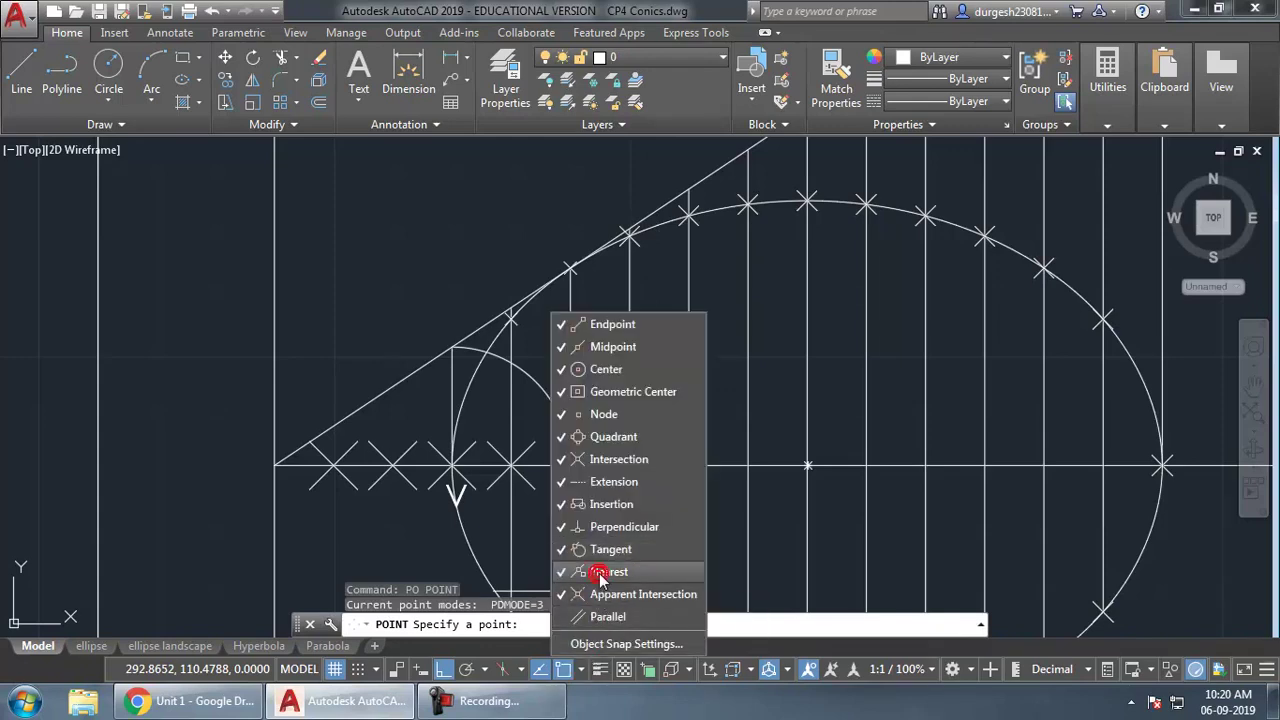
pyautogui.click(604, 278)
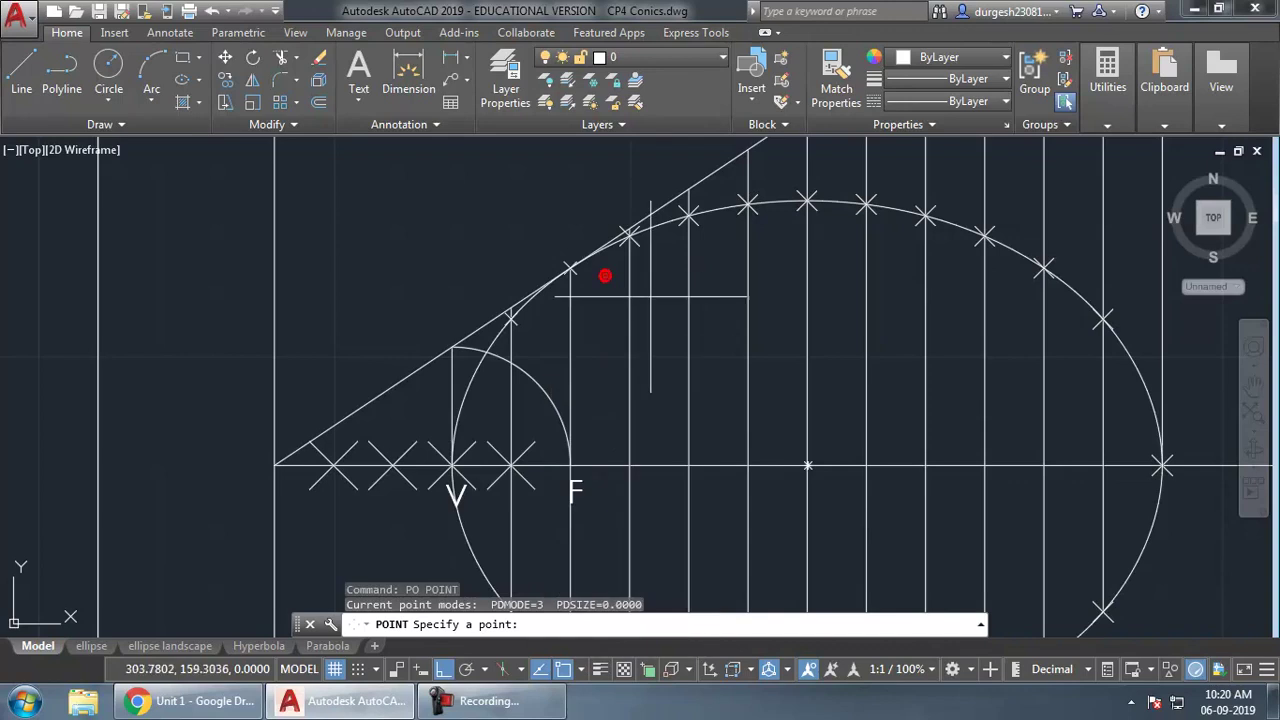
pyautogui.click(659, 227)
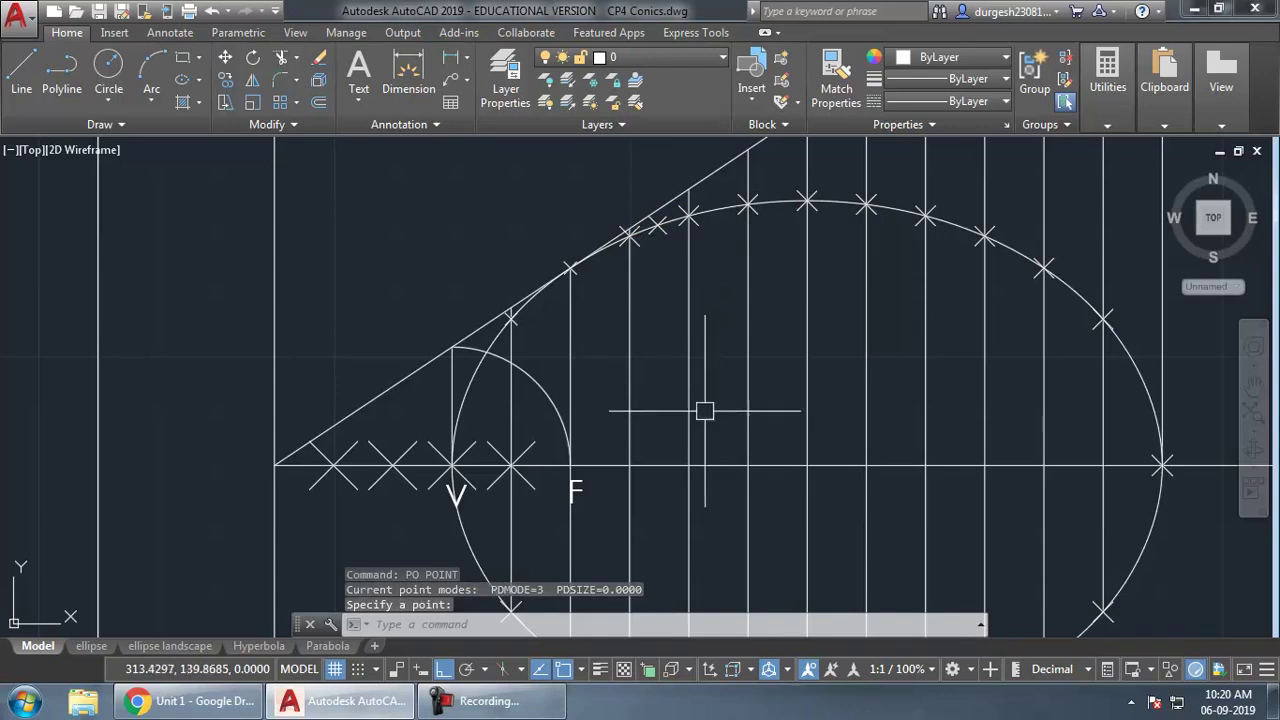
# - Draw a line from the new point on the curve to the focus F, with Ortho turned off
pyautogui.moveTo(829, 343); pyautogui.dragTo(826, 366, button='middle')
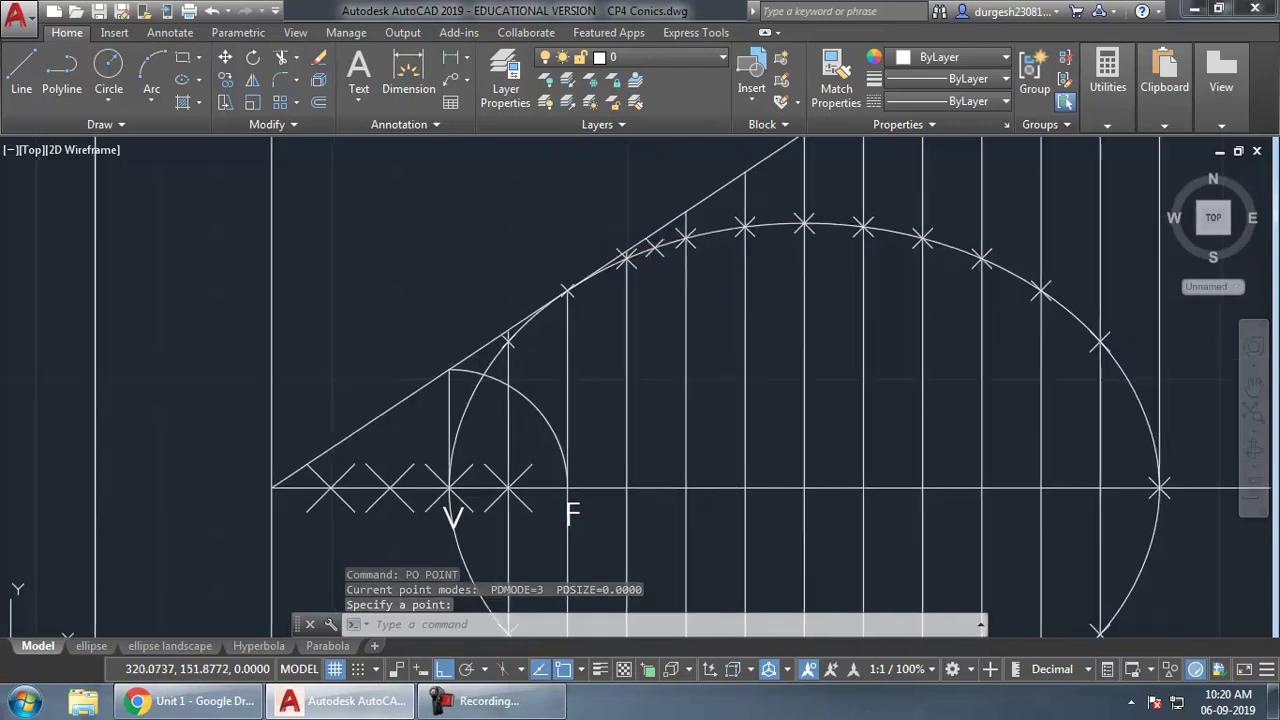
pyautogui.write('L')
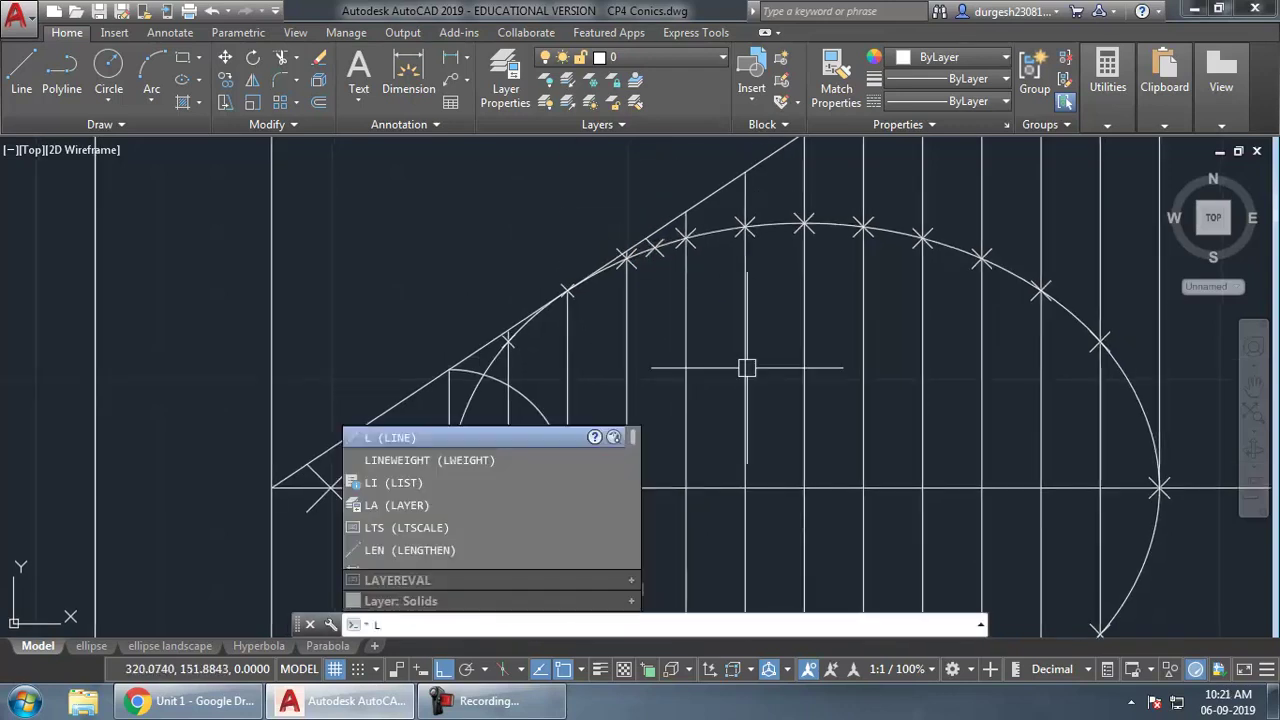
pyautogui.press('Return')
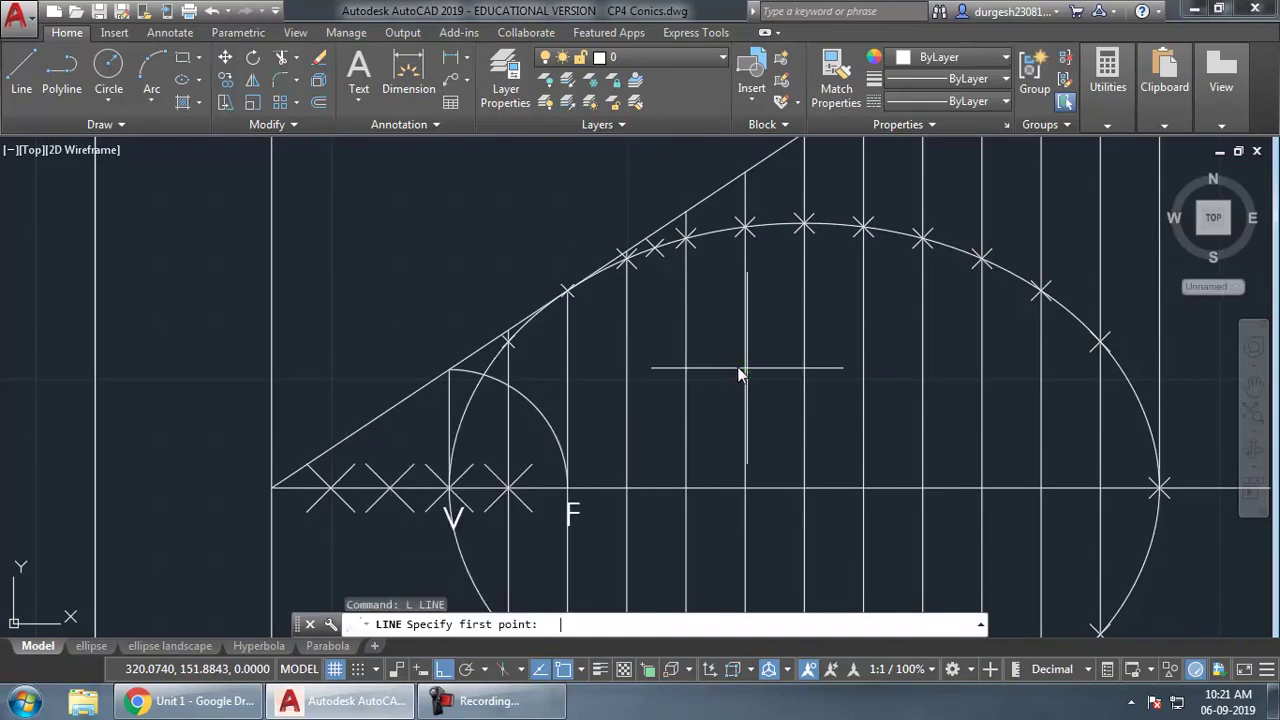
pyautogui.click(655, 246)
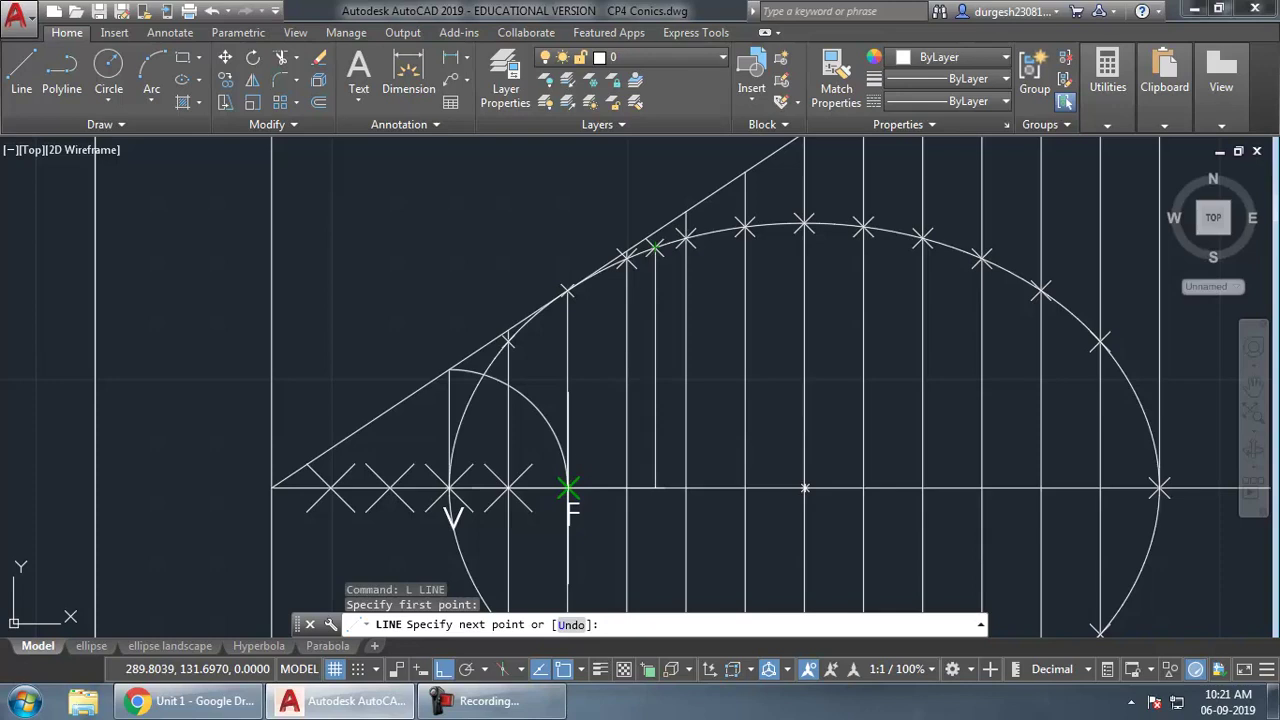
pyautogui.click(443, 669)
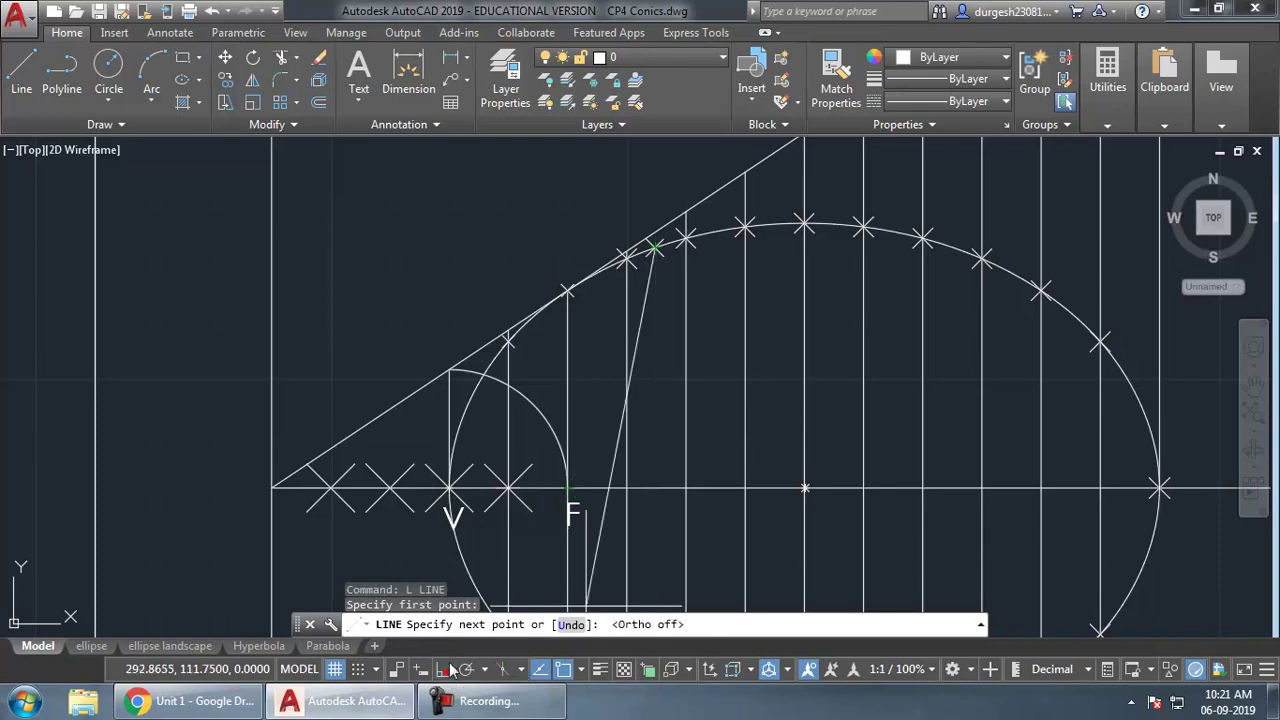
pyautogui.click(567, 488)
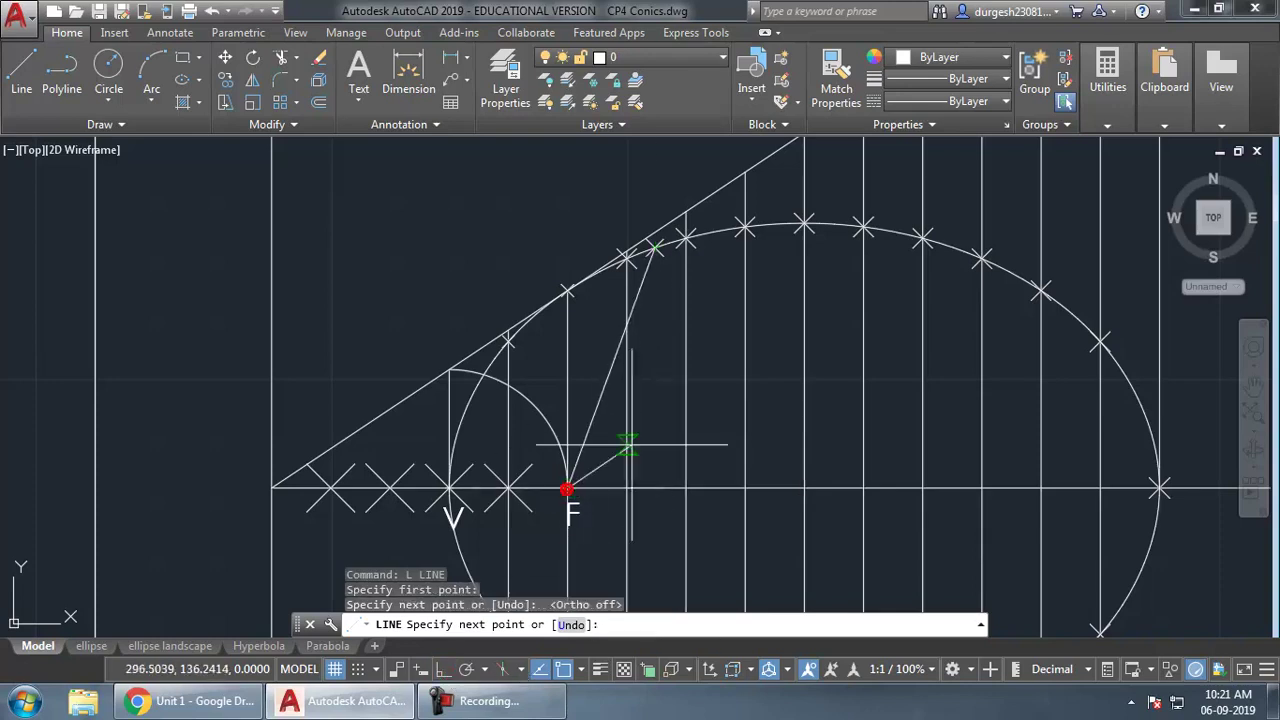
pyautogui.press('Return')
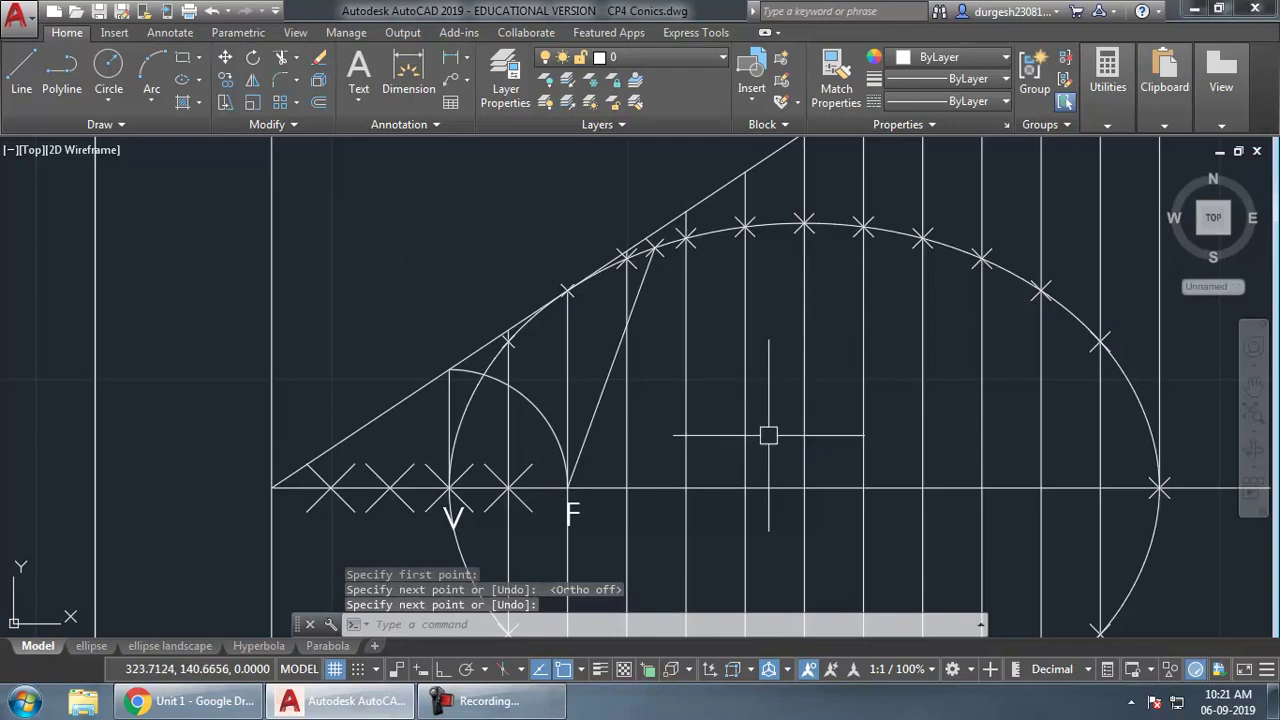
pyautogui.click(601, 395)
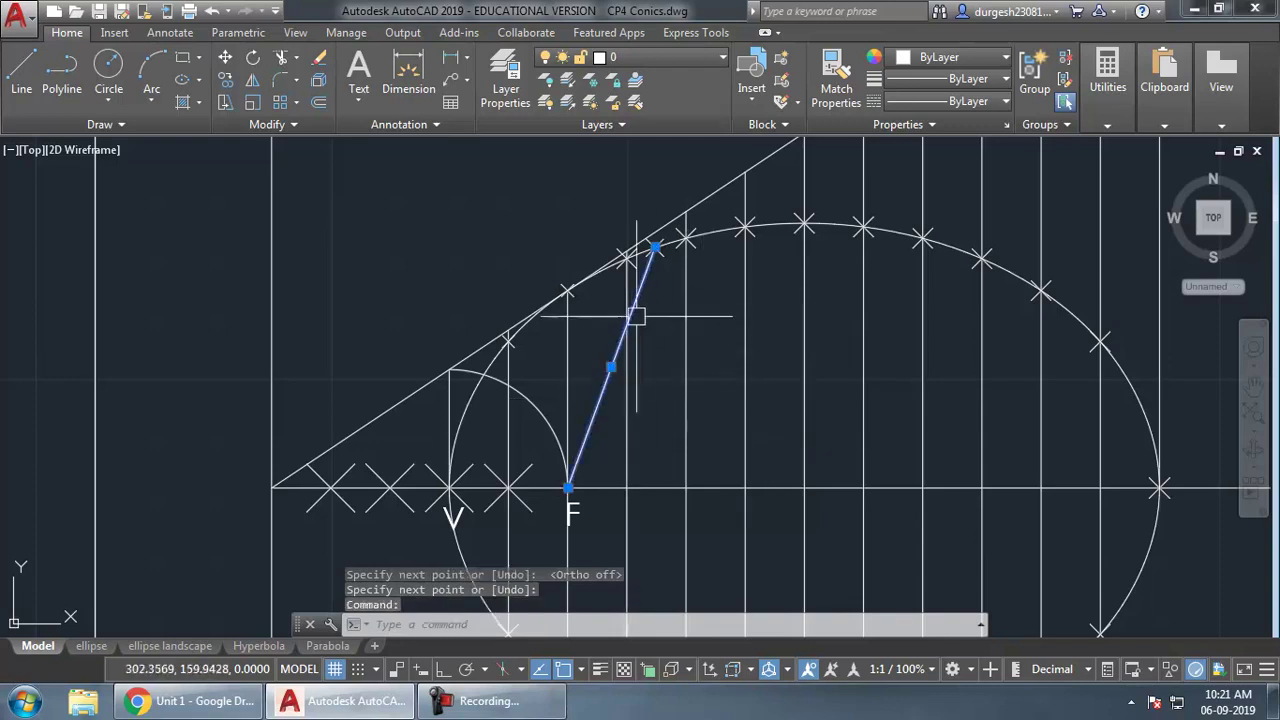
pyautogui.moveTo(679, 333); pyautogui.dragTo(689, 367, button='middle')
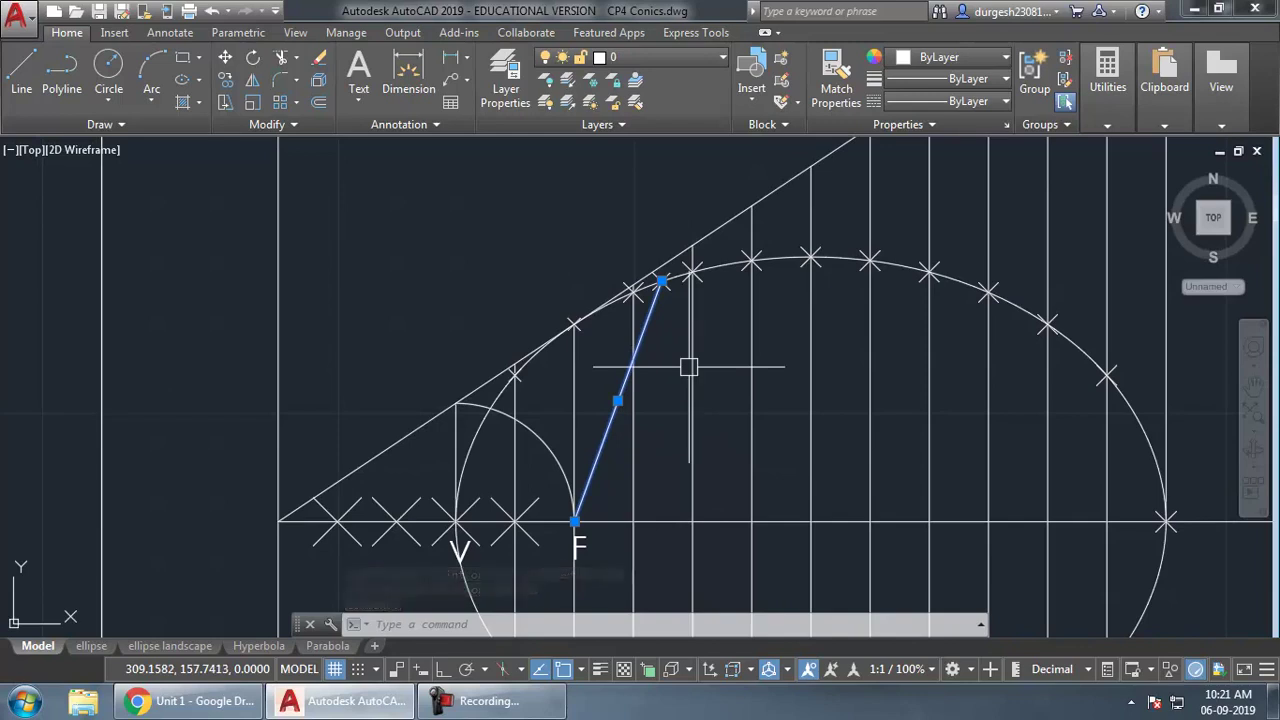
pyautogui.write('RO')
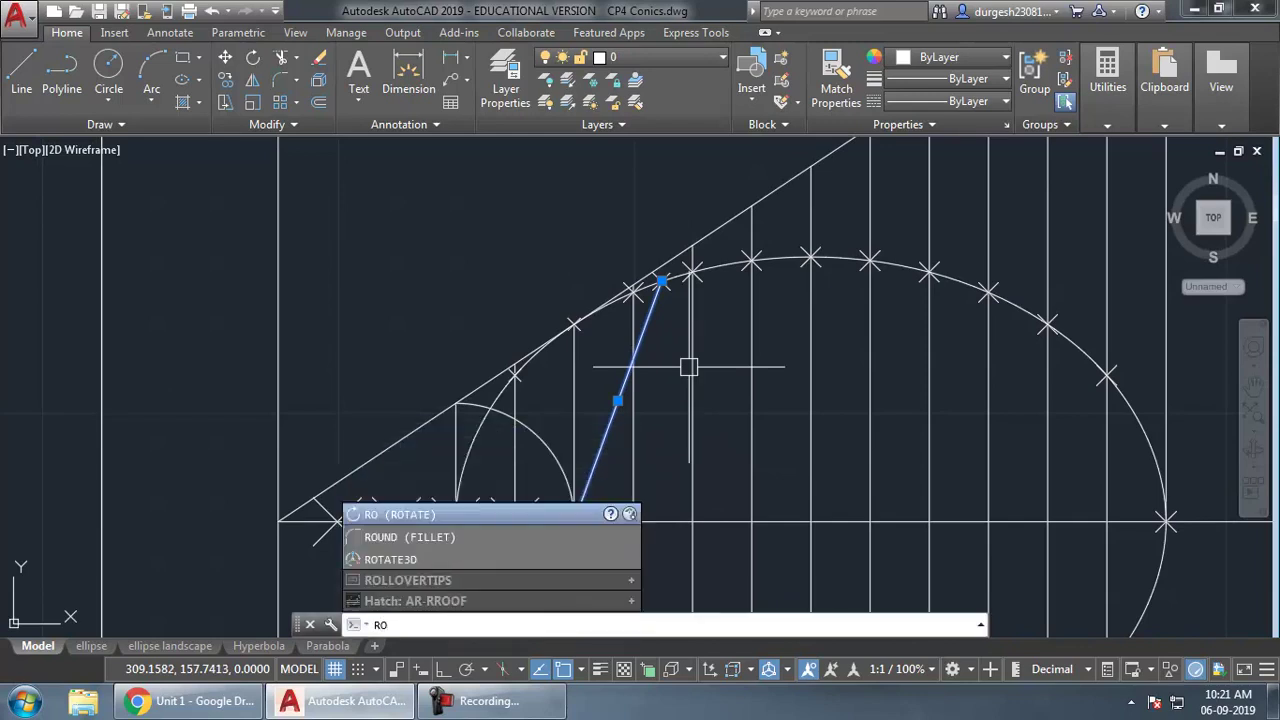
pyautogui.press('Escape')
pyautogui.press('Escape')
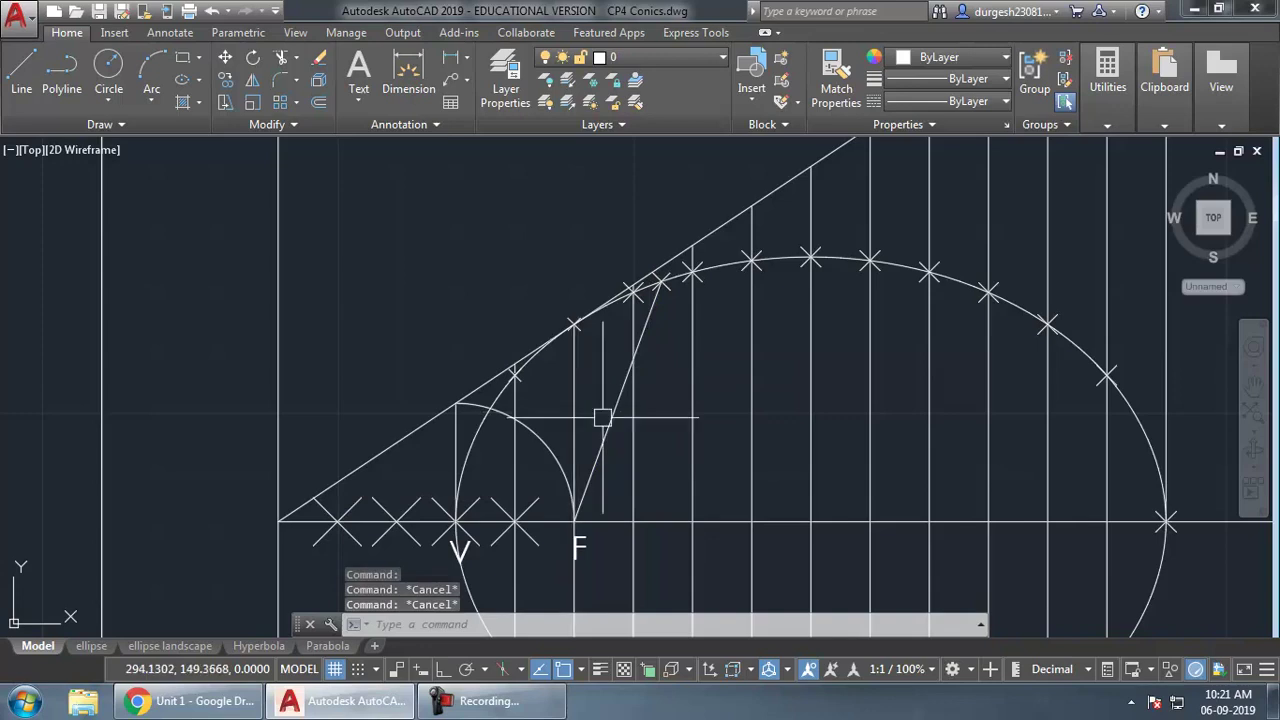
# - Copy the line between the curve point and F into the empty area above the sloping construction line, near the directrix
pyautogui.click(638, 364)
pyautogui.write('c')
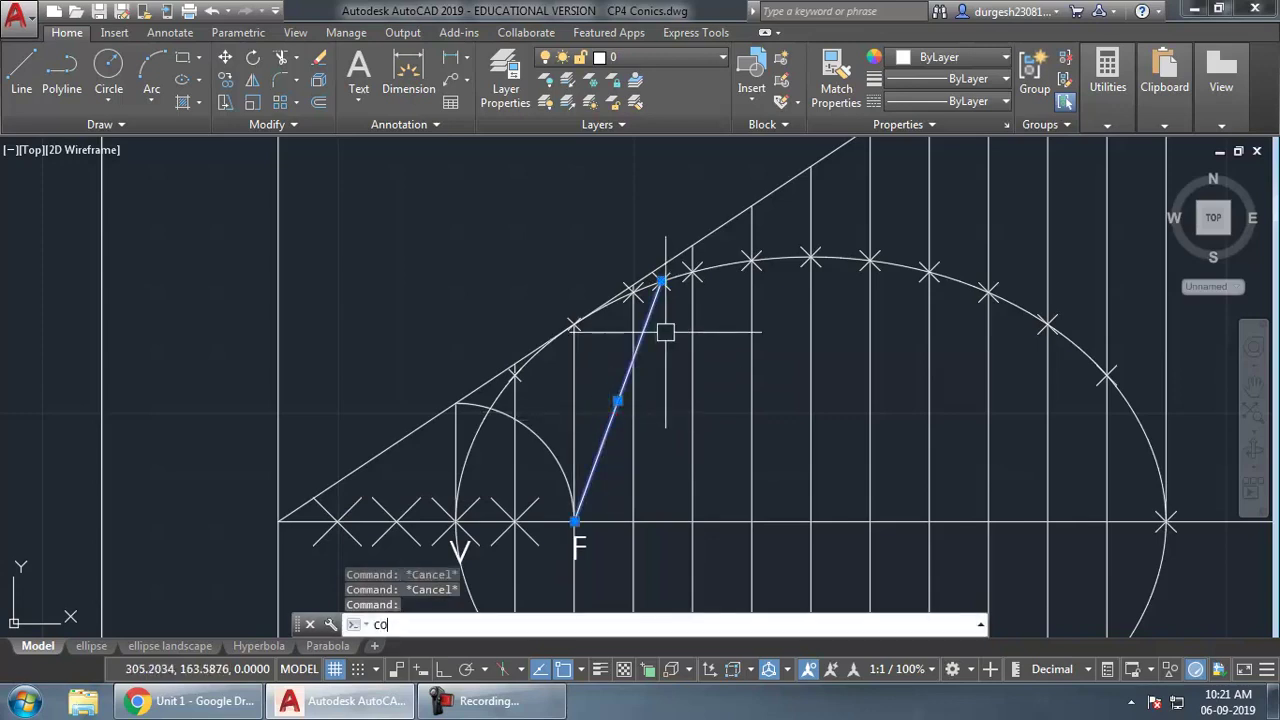
pyautogui.write('o')
pyautogui.press('Return')
pyautogui.click(631, 380)
pyautogui.click(479, 238)
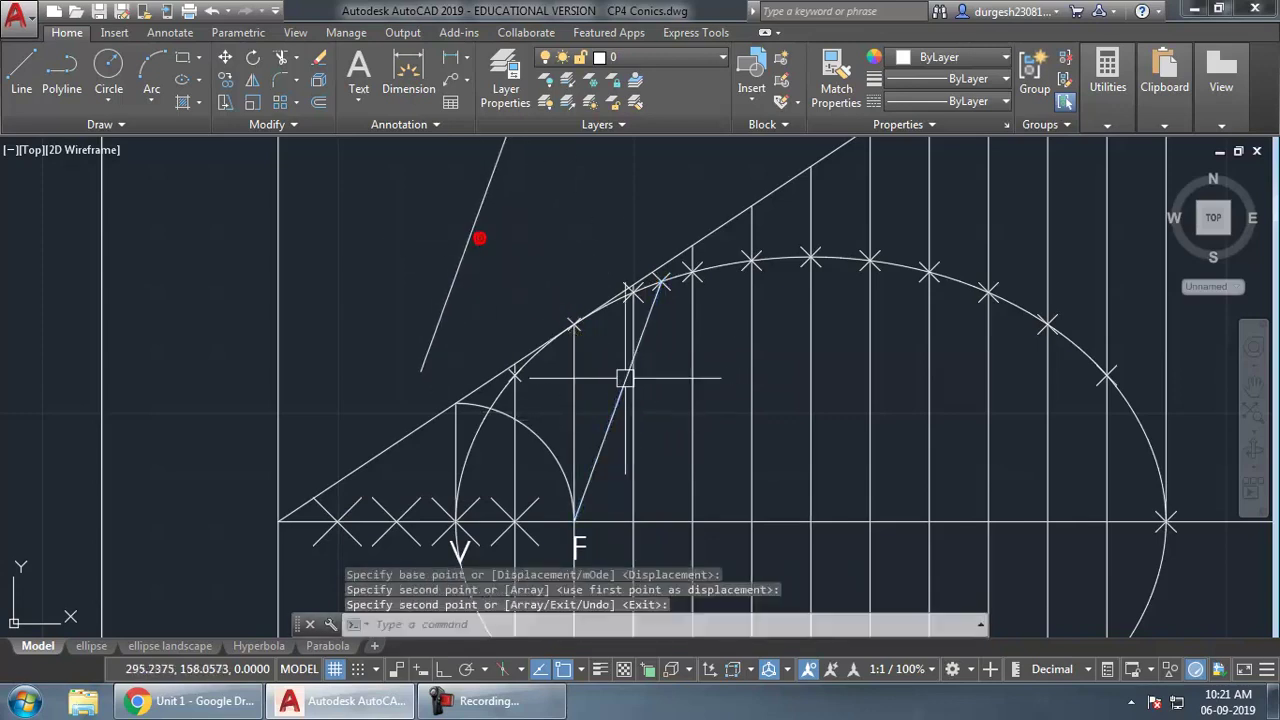
# - Rotate the copied line by 90 degrees about its midpoint
pyautogui.moveTo(677, 349); pyautogui.dragTo(675, 409, button='middle')
pyautogui.click(531, 307)
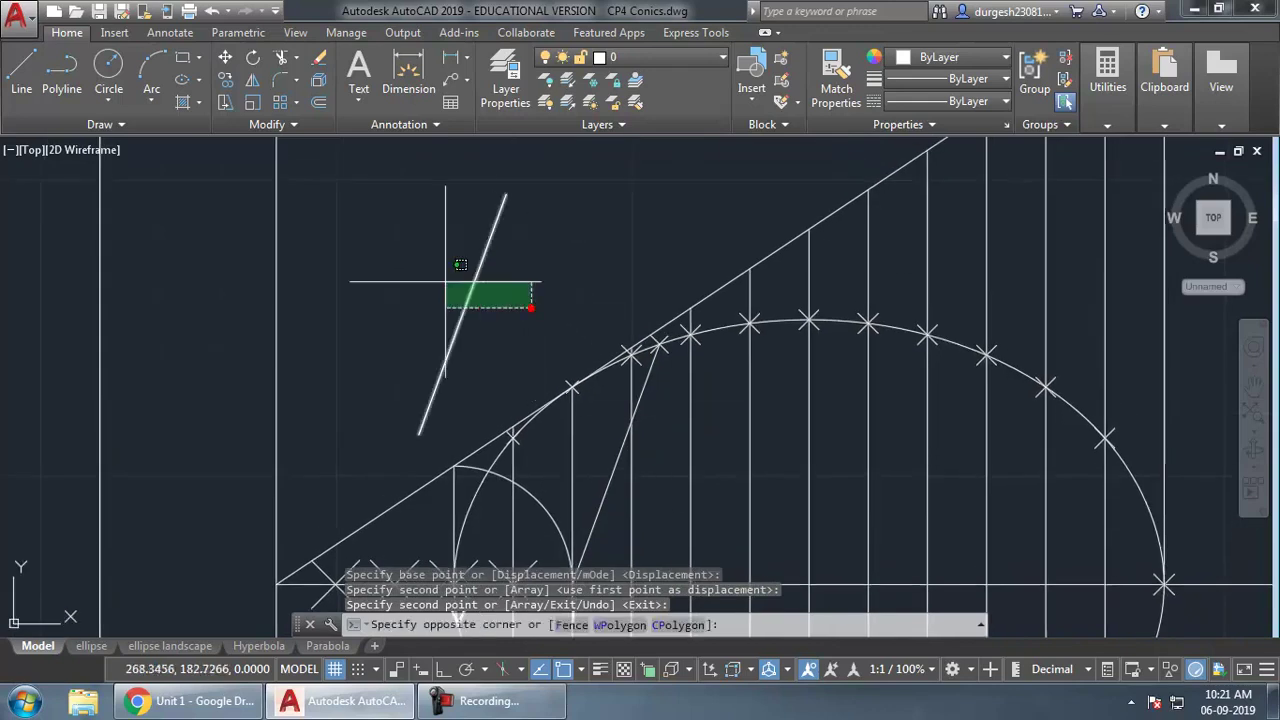
pyautogui.click(446, 283)
pyautogui.write('ro')
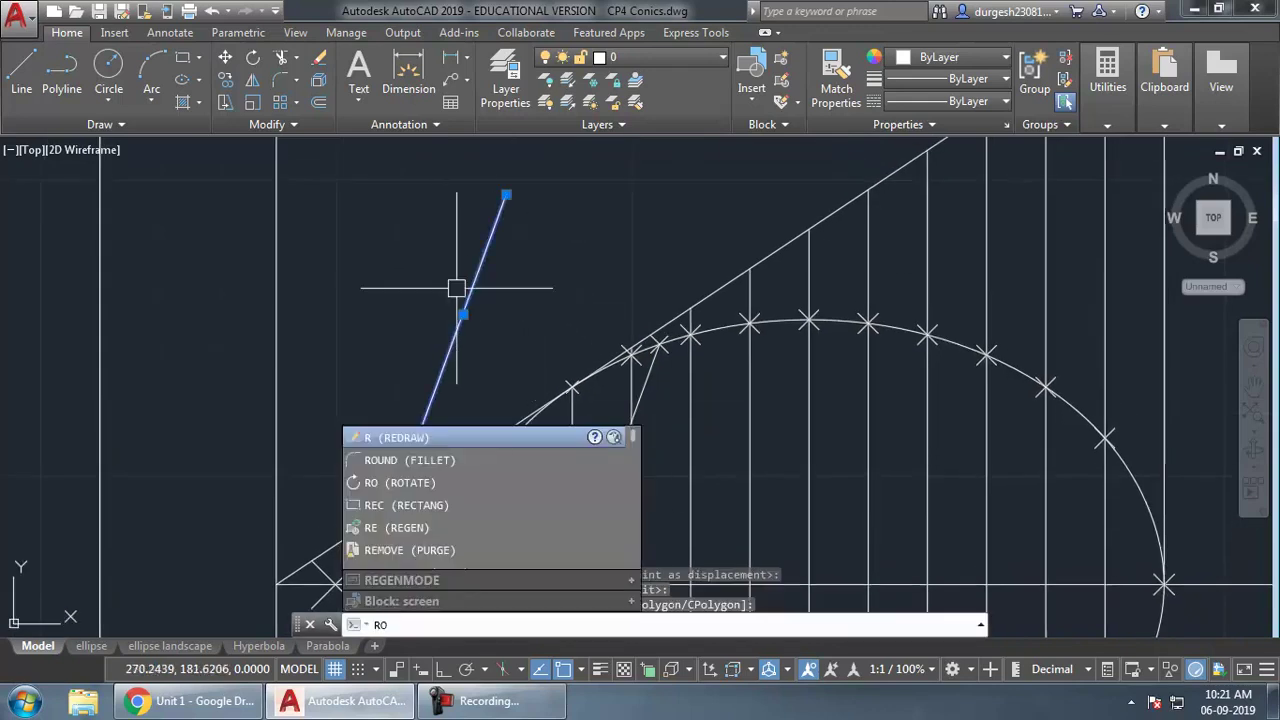
pyautogui.press('Return')
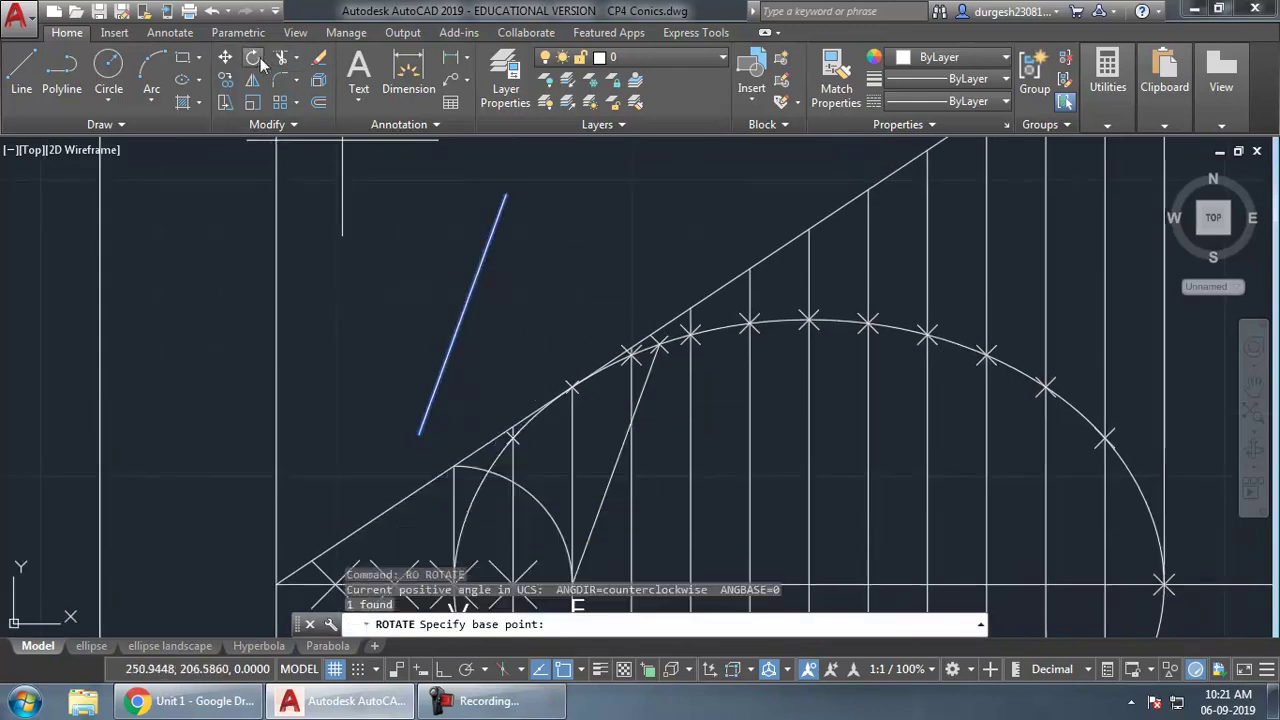
pyautogui.click(457, 316)
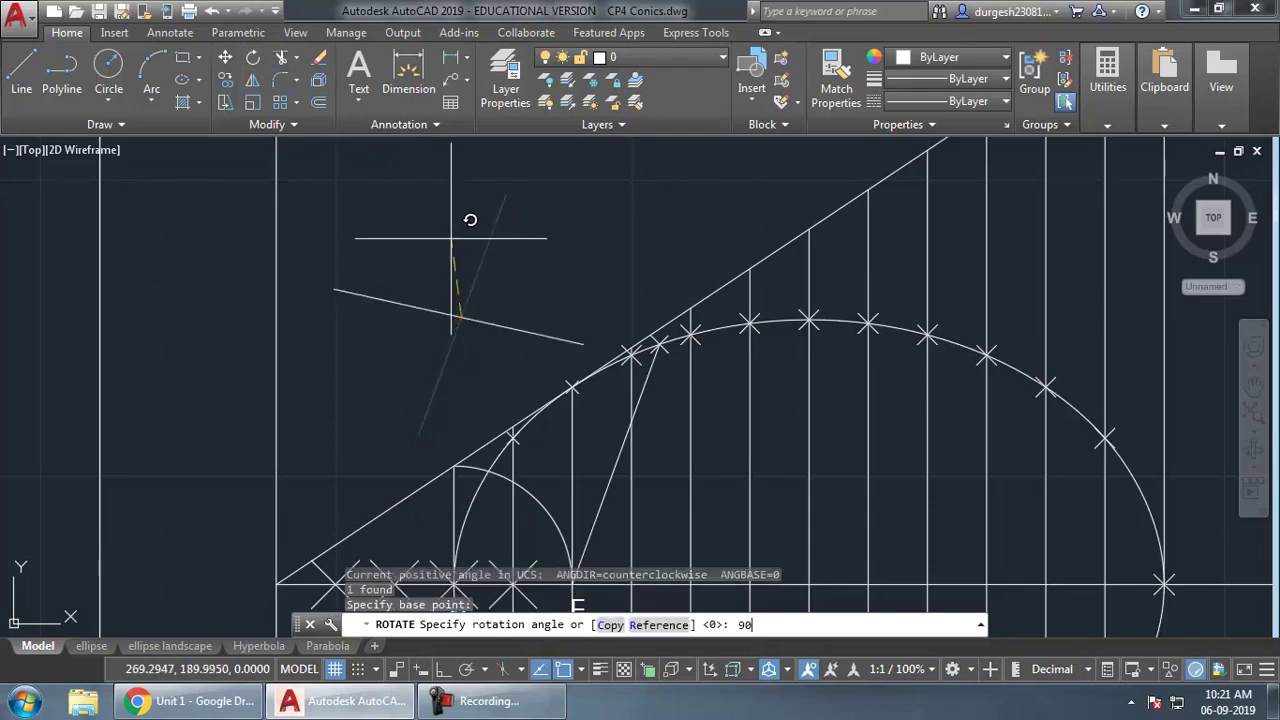
pyautogui.press('Return')
pyautogui.moveTo(536, 292); pyautogui.dragTo(510, 279, button='middle')
pyautogui.click(494, 220)
pyautogui.click(383, 334)
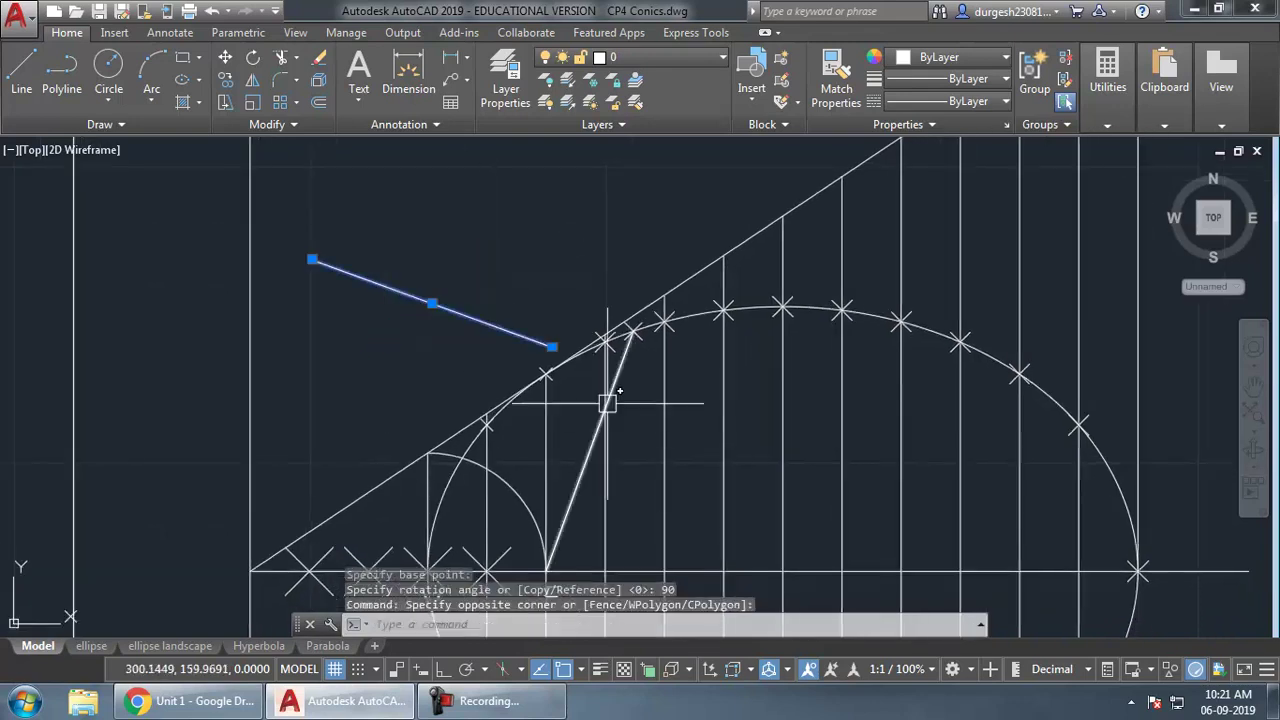
pyautogui.click(586, 450)
pyautogui.press('Escape')
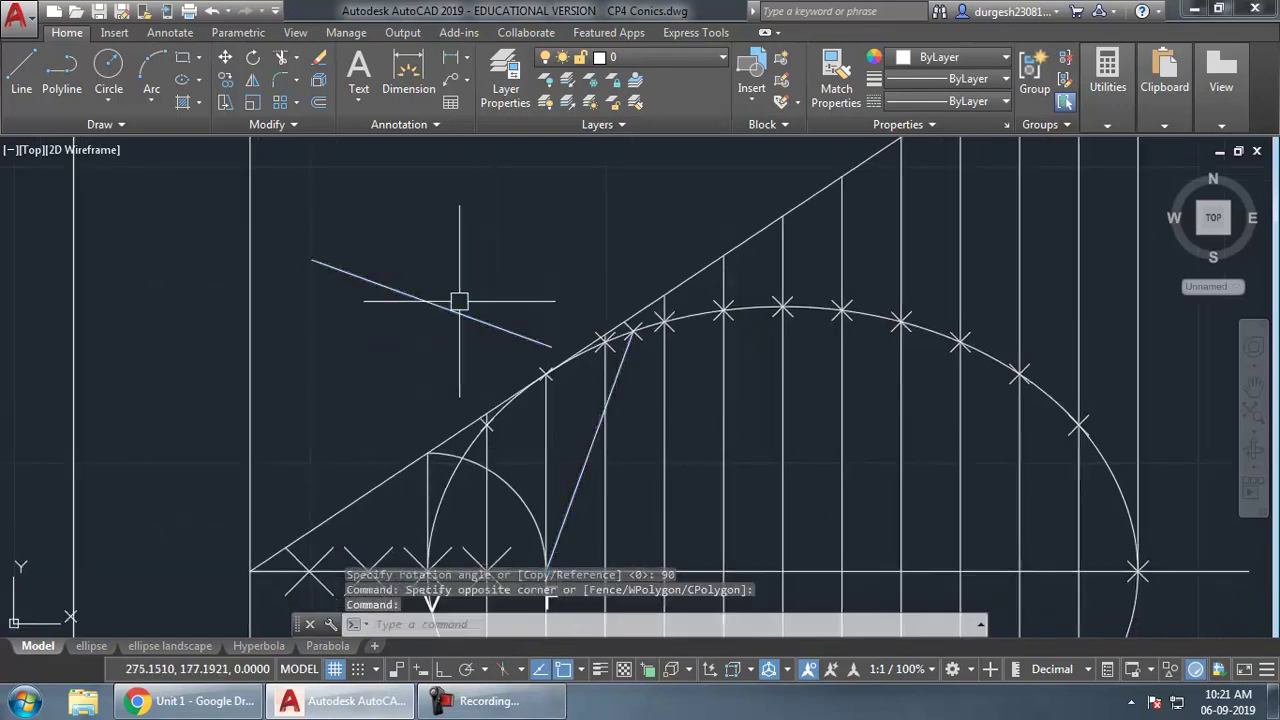
# - Move the rotated line by its lower endpoint onto the focus F
pyautogui.click(466, 251)
pyautogui.click(383, 340)
pyautogui.moveTo(383, 340); pyautogui.dragTo(375, 296, button='middle')
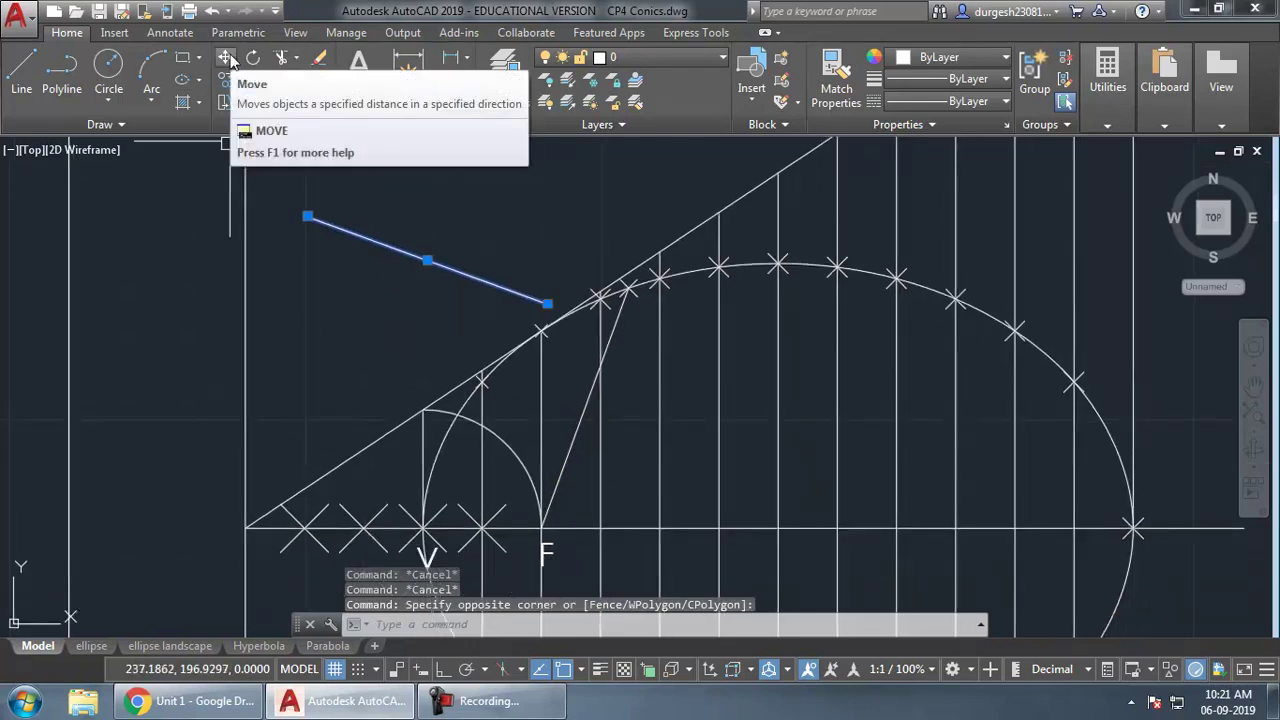
pyautogui.write('m')
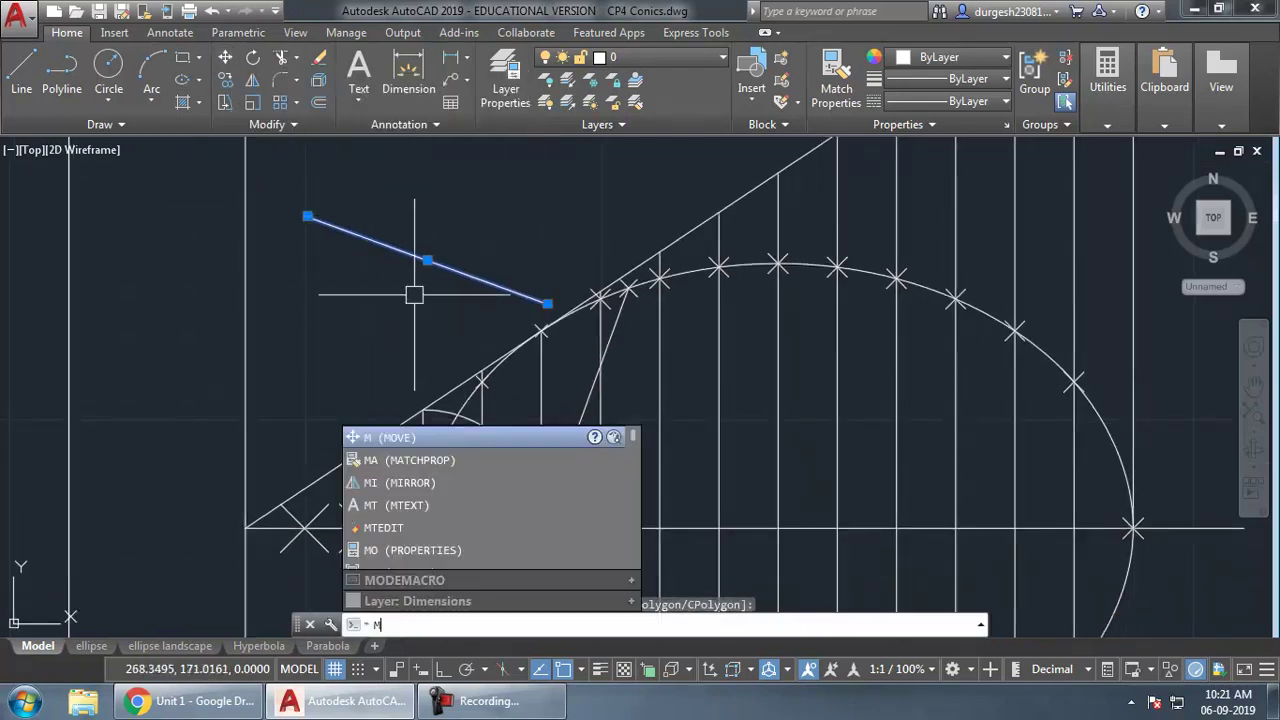
pyautogui.press('Return')
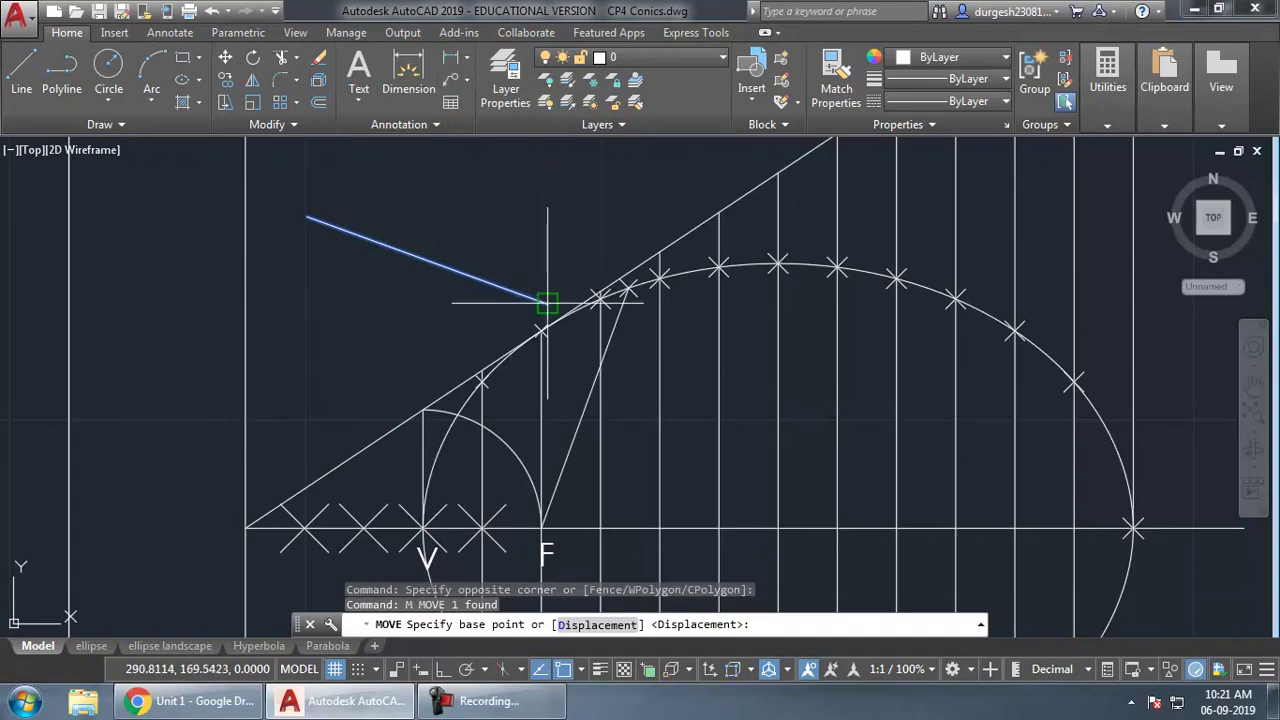
pyautogui.click(547, 303)
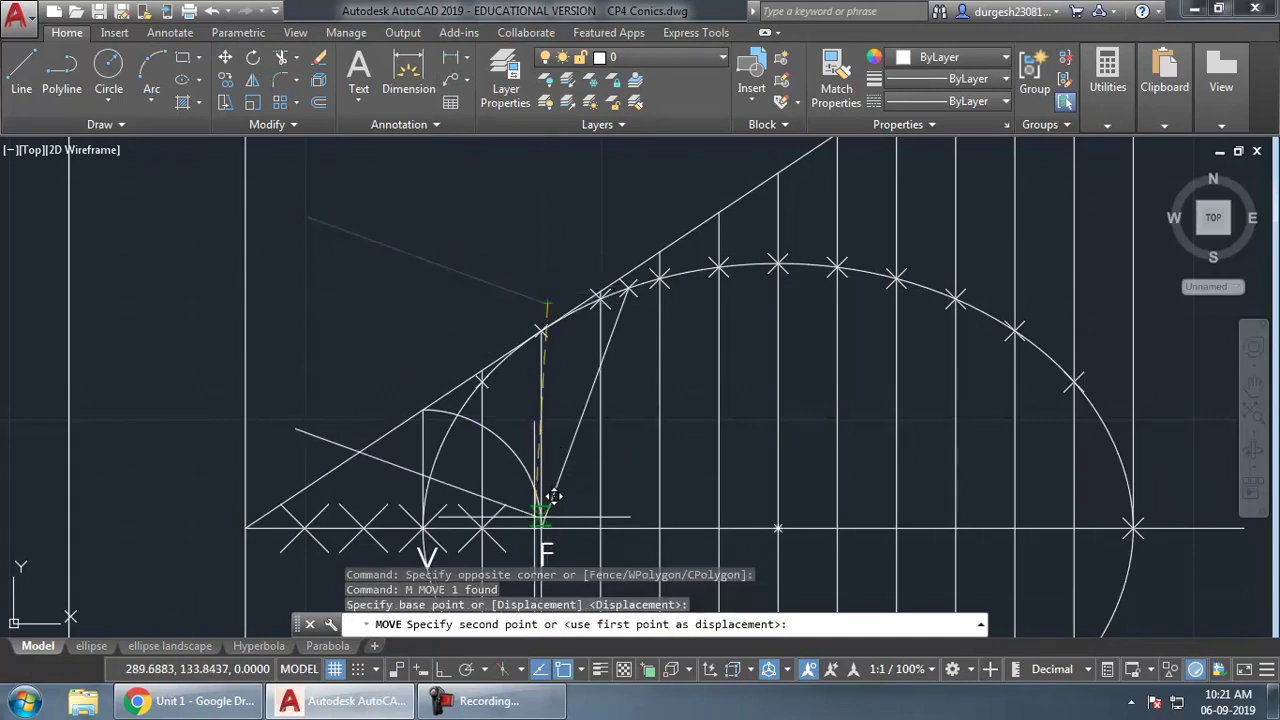
pyautogui.click(541, 527)
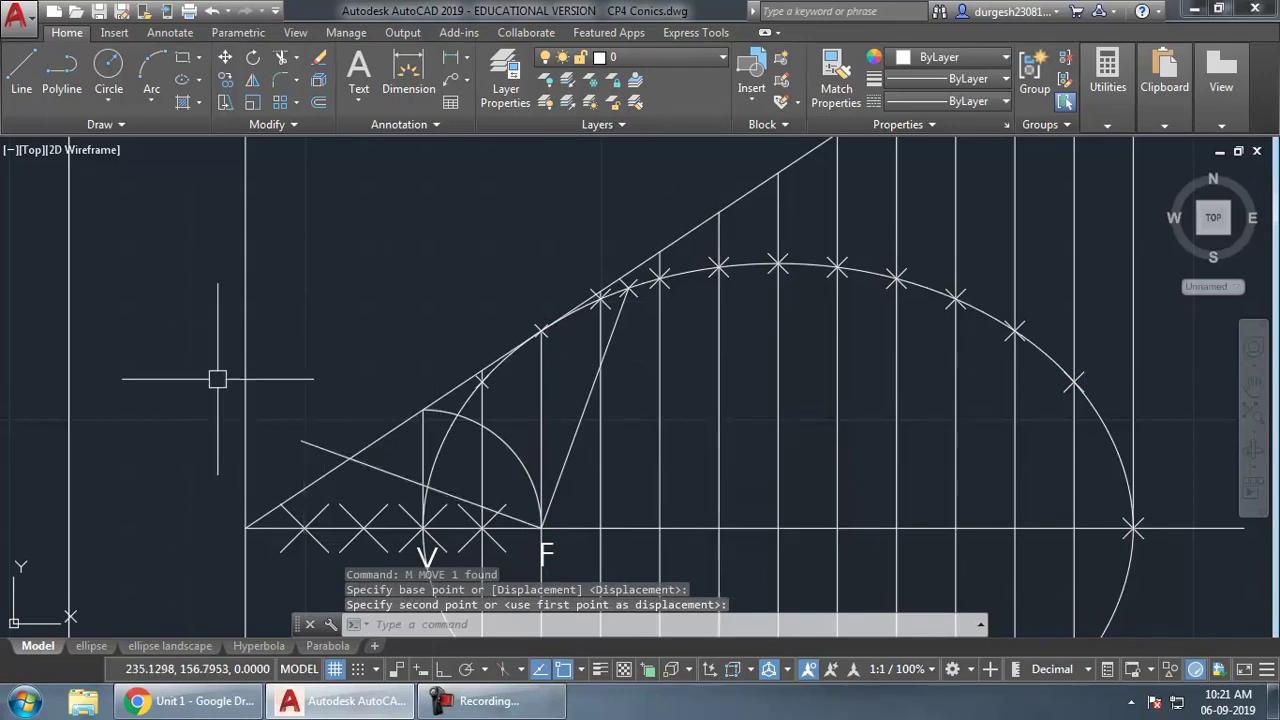
# - Extend the perpendicular line through F until it meets the vertical directrix
pyautogui.write('EX')
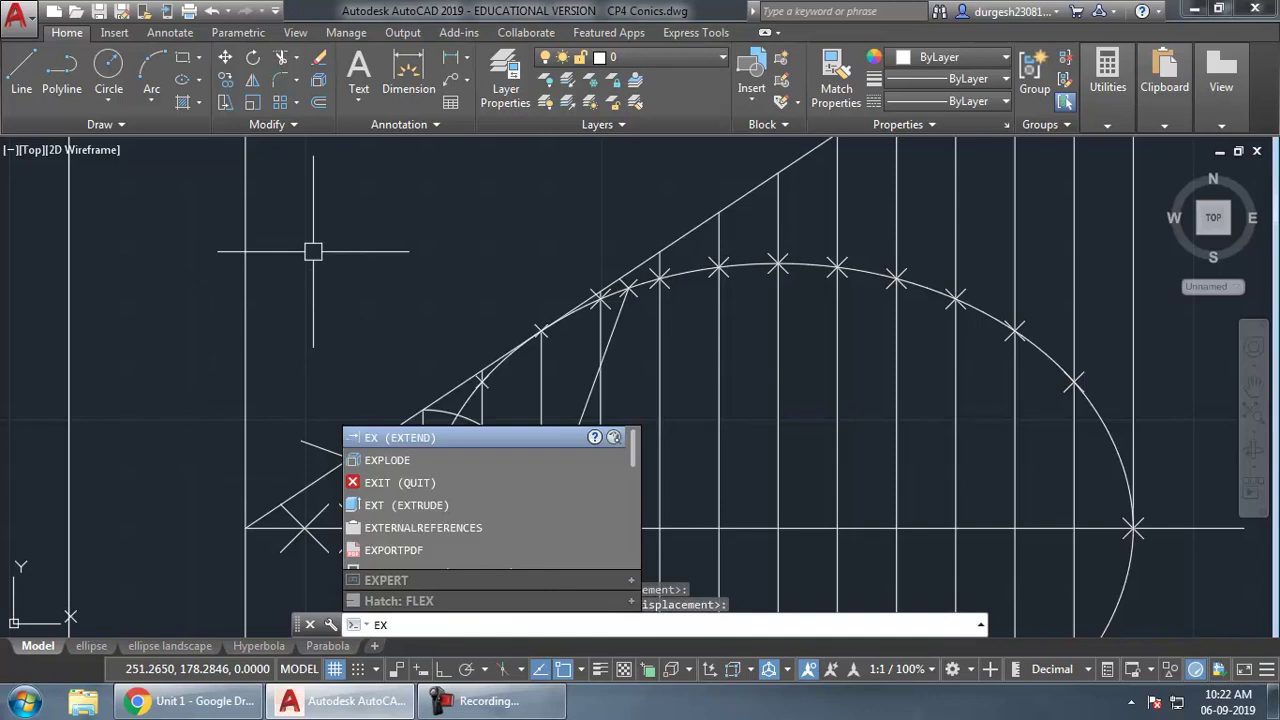
pyautogui.press('Return')
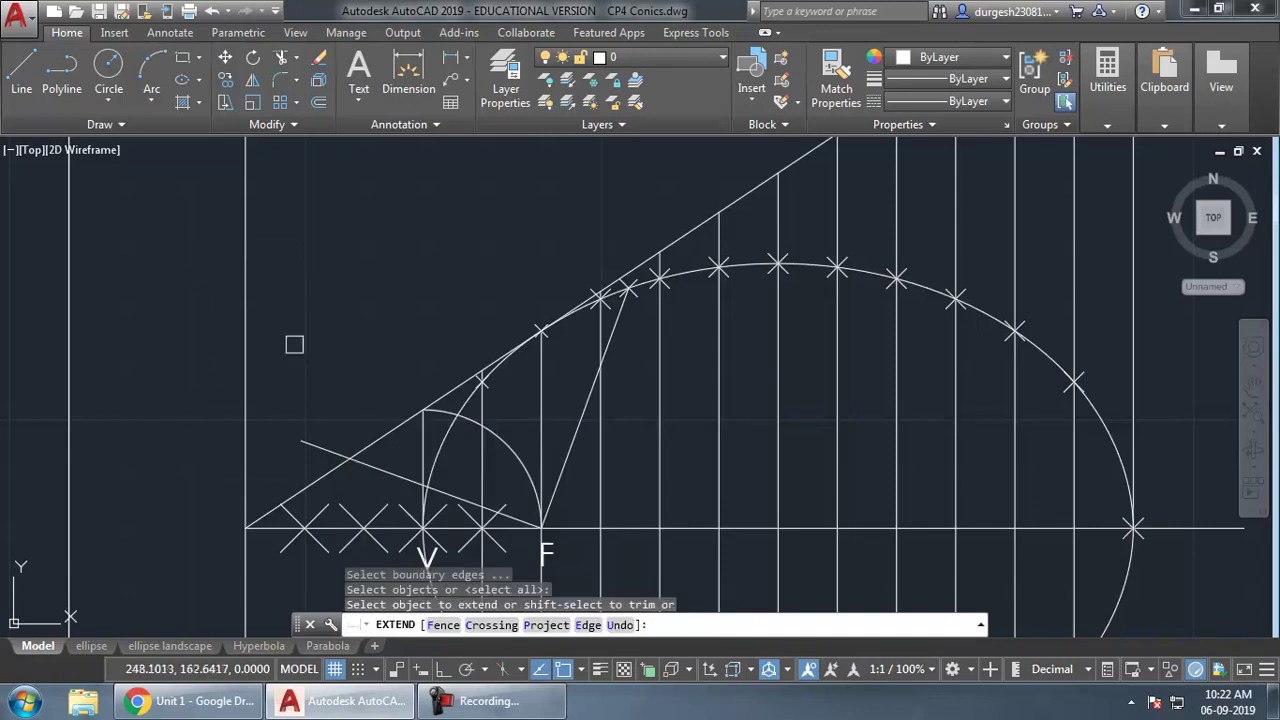
pyautogui.click(292, 437)
pyautogui.press('Return')
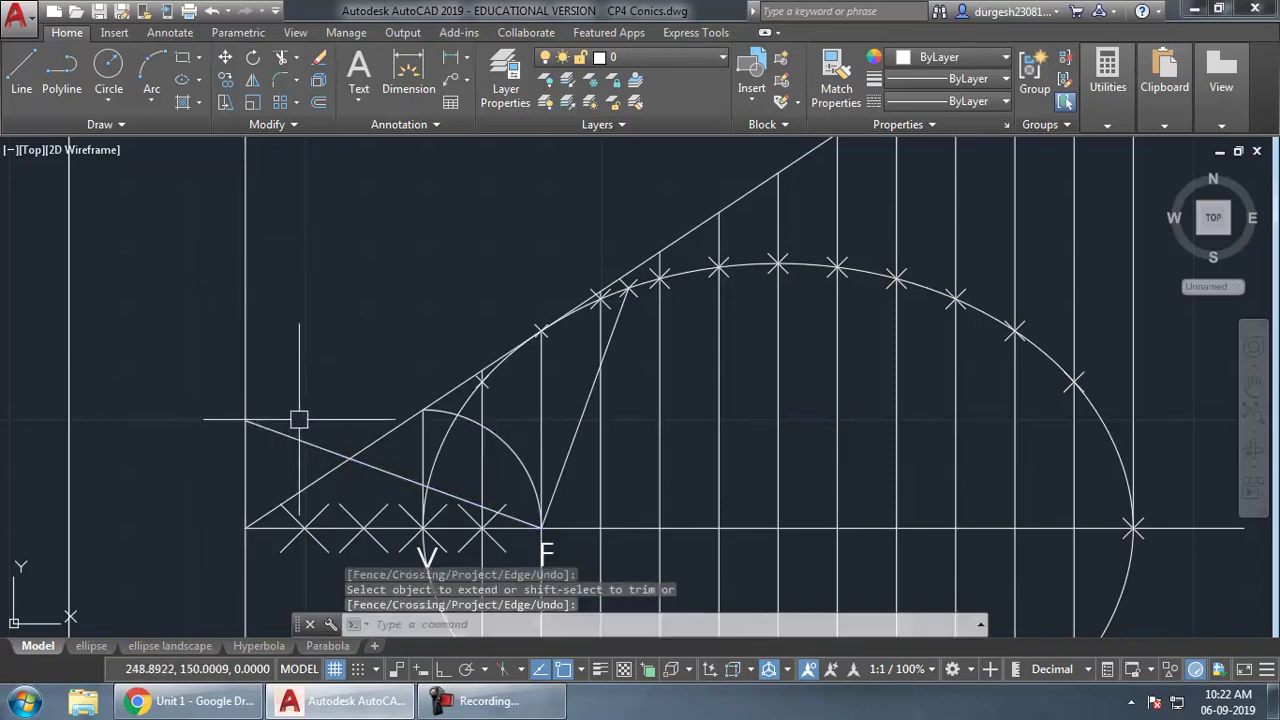
# - Copy the F label beside the directrix end of the perpendicular line through F and change the copy's text to T
pyautogui.moveTo(429, 515); pyautogui.dragTo(444, 459, button='middle')
pyautogui.press('Escape')
pyautogui.click(566, 494)
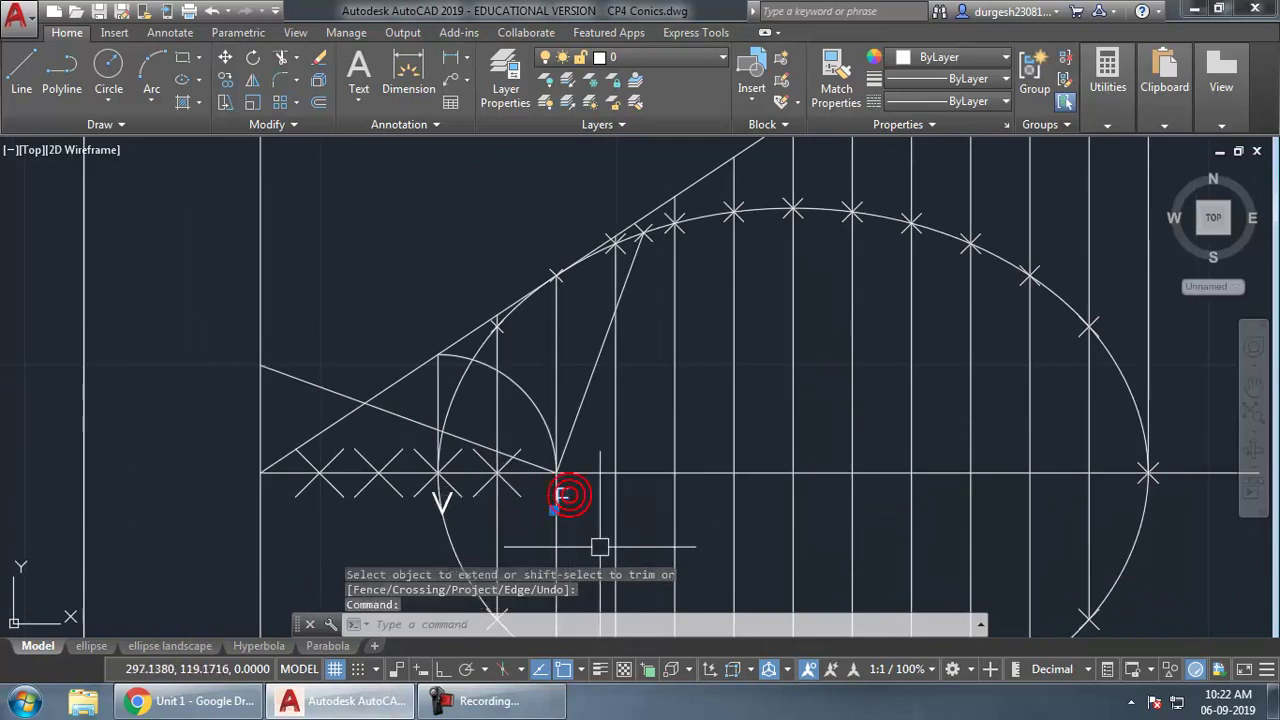
pyautogui.hotkey('ctrl', 'c')
pyautogui.hotkey('ctrl', 'v')
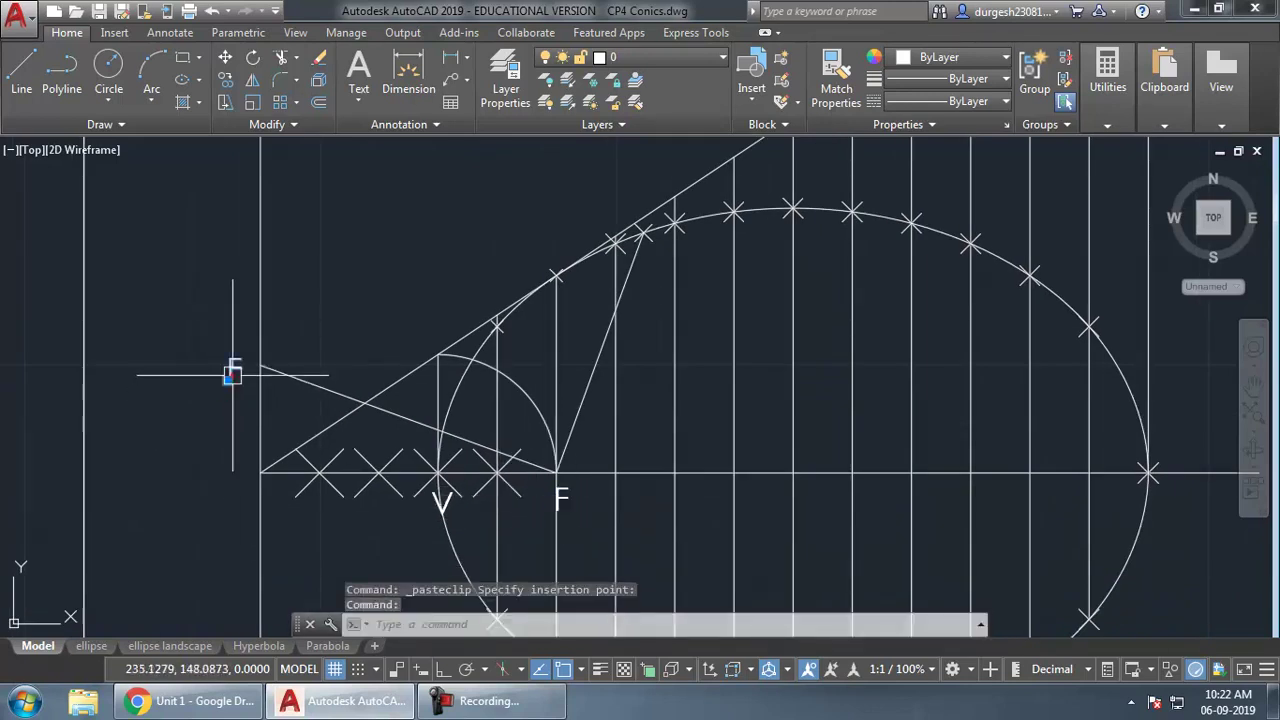
pyautogui.click(232, 374)
pyautogui.write('T')
pyautogui.click(337, 453)
# - Paste another copy of the F label just below the chosen curve point and change its text to P
pyautogui.moveTo(528, 336); pyautogui.dragTo(514, 394, button='middle')
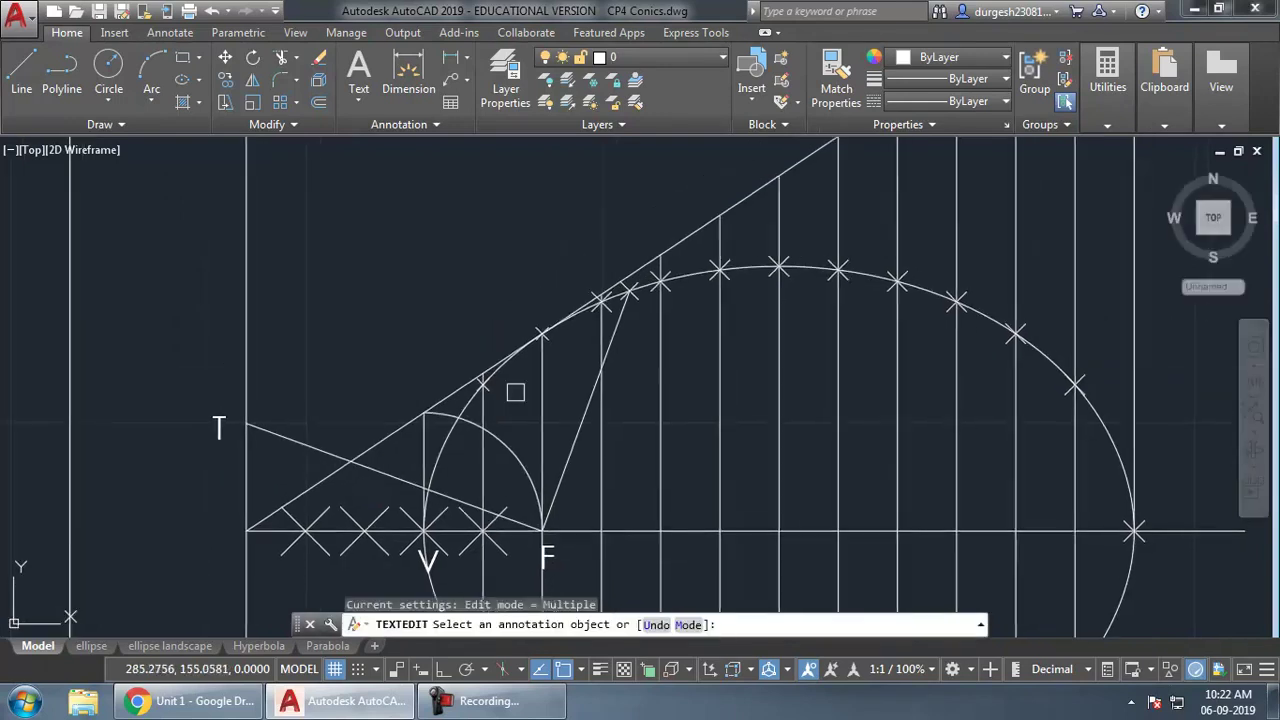
pyautogui.hotkey('ctrl', 'v')
pyautogui.click(630, 325)
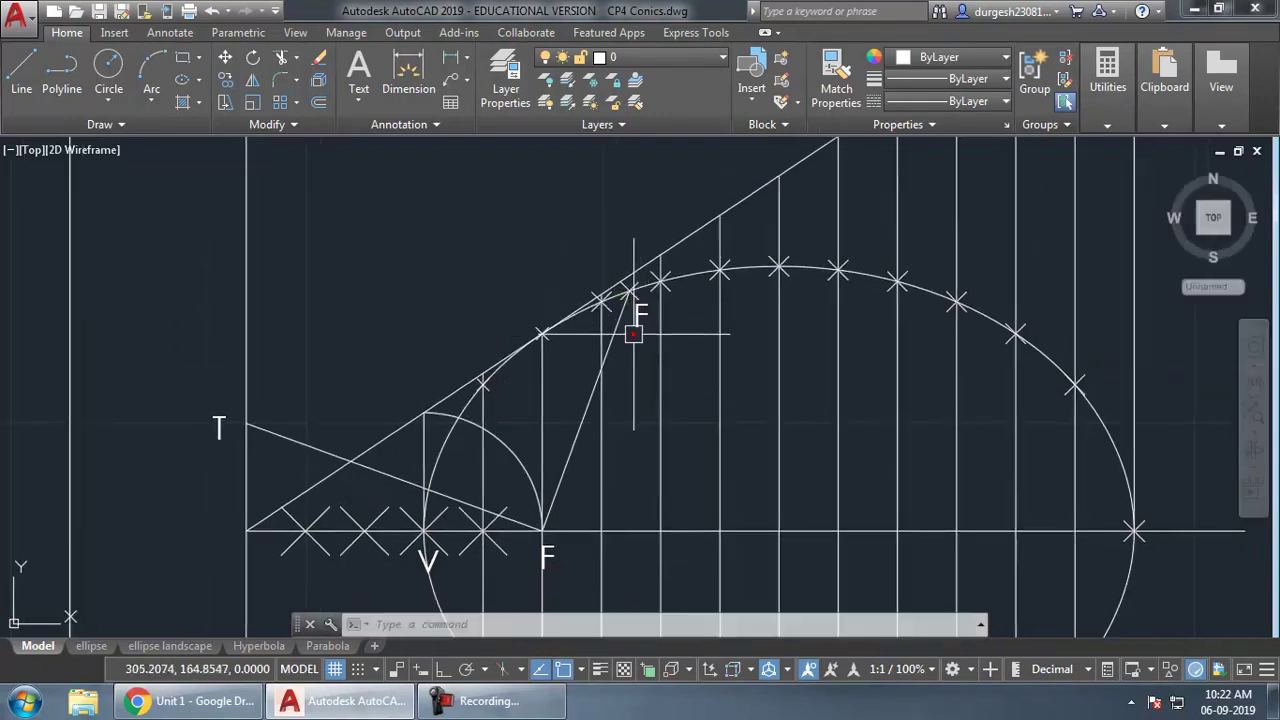
pyautogui.doubleClick(638, 310)
pyautogui.click(716, 377)
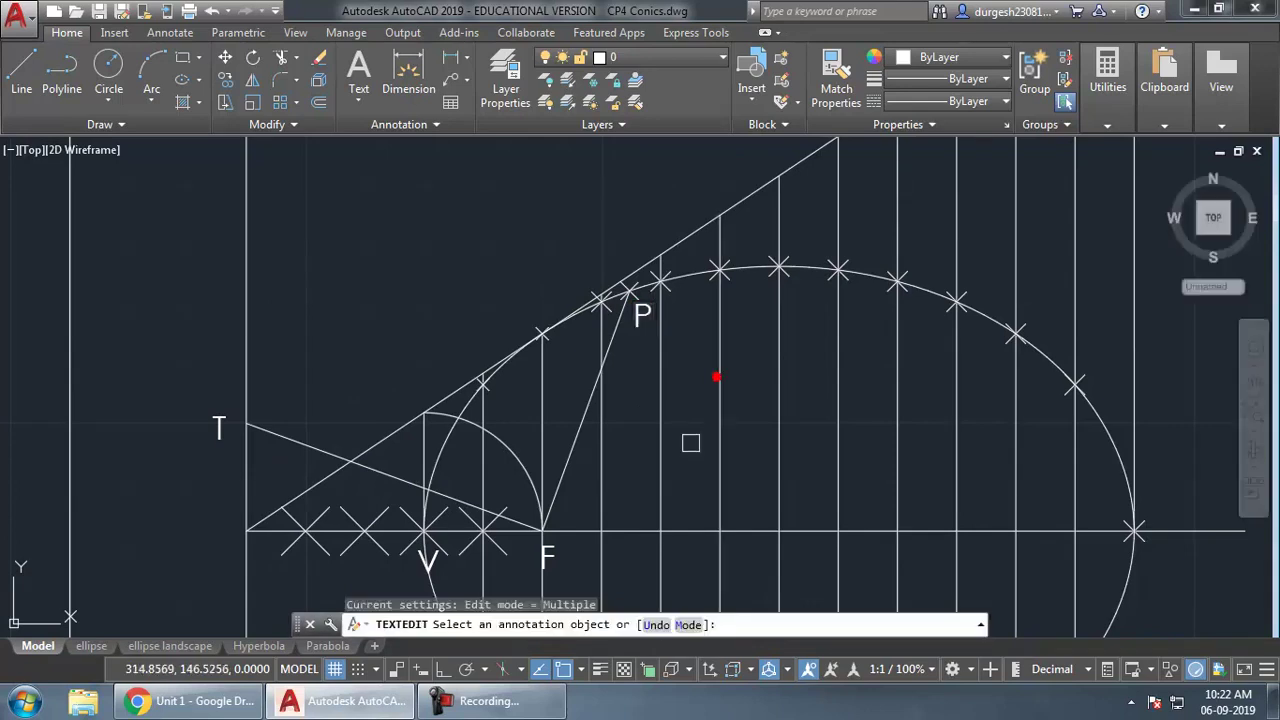
pyautogui.press('Escape')
pyautogui.press('Escape')
# - Draw a line from point T on the directrix to the curve point P
pyautogui.moveTo(640, 366); pyautogui.dragTo(635, 376, button='middle')
pyautogui.write('l')
pyautogui.press('Return')
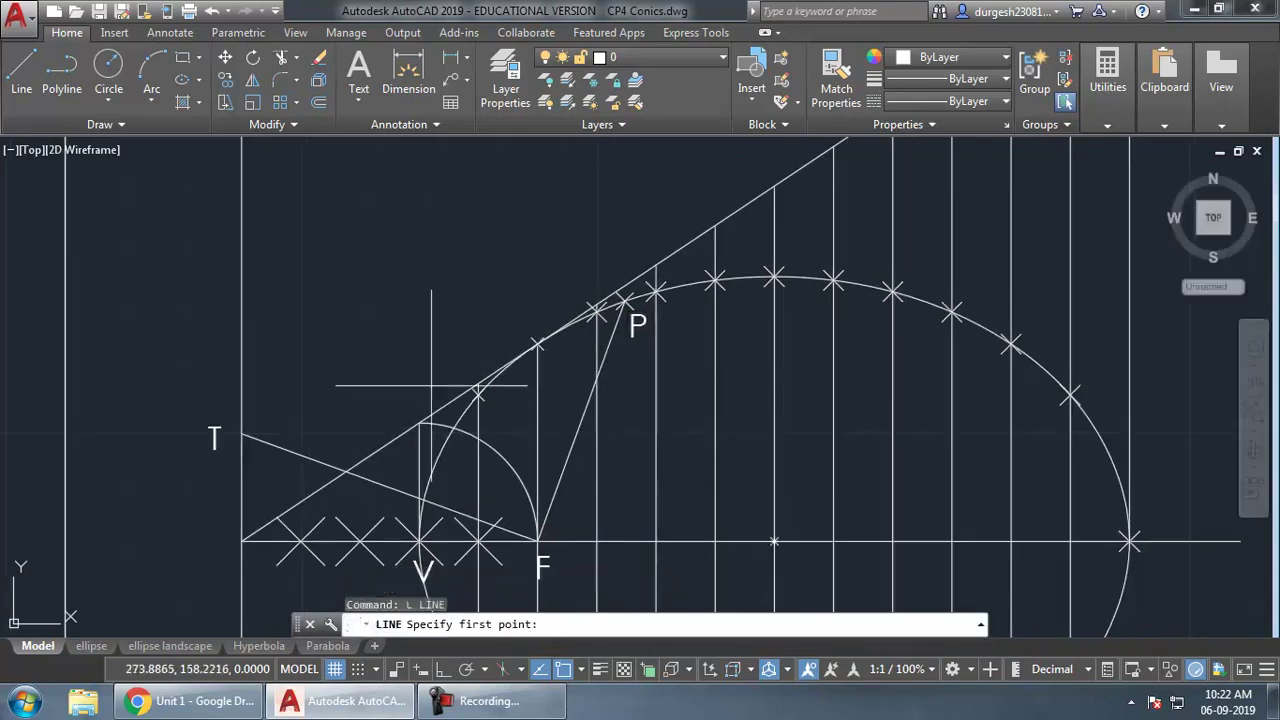
pyautogui.click(242, 434)
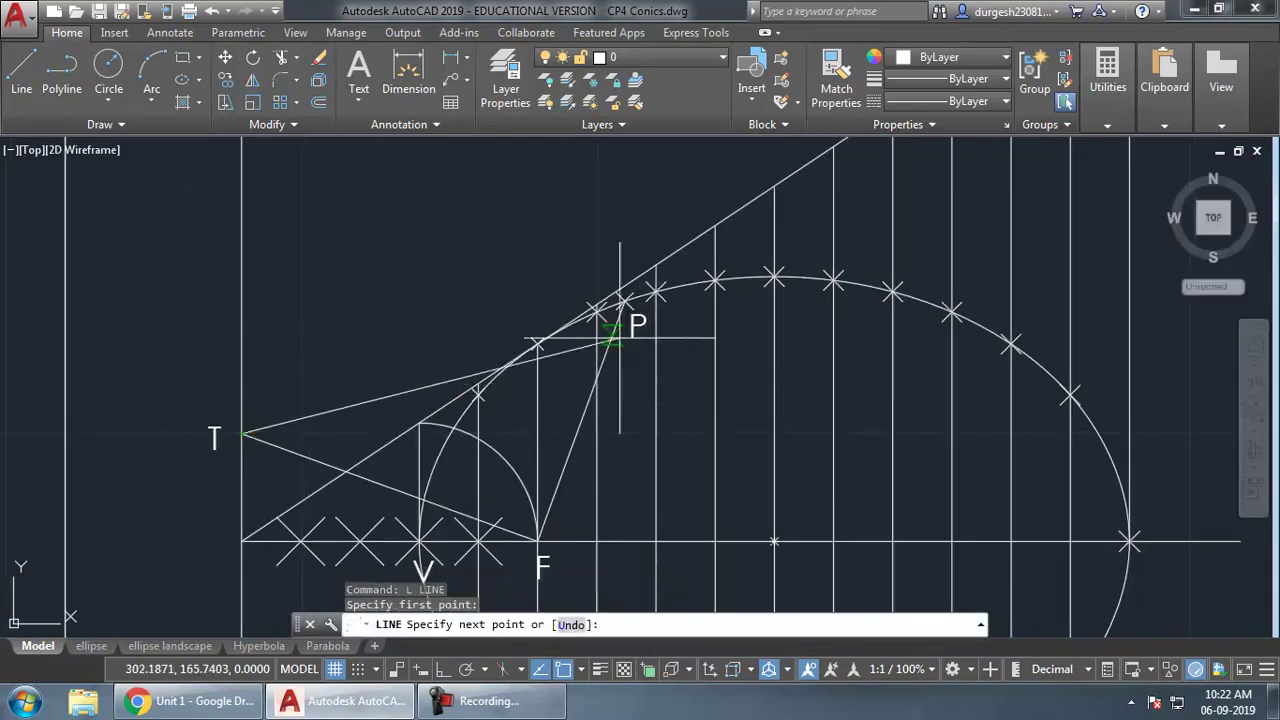
pyautogui.click(625, 298)
pyautogui.press('Return')
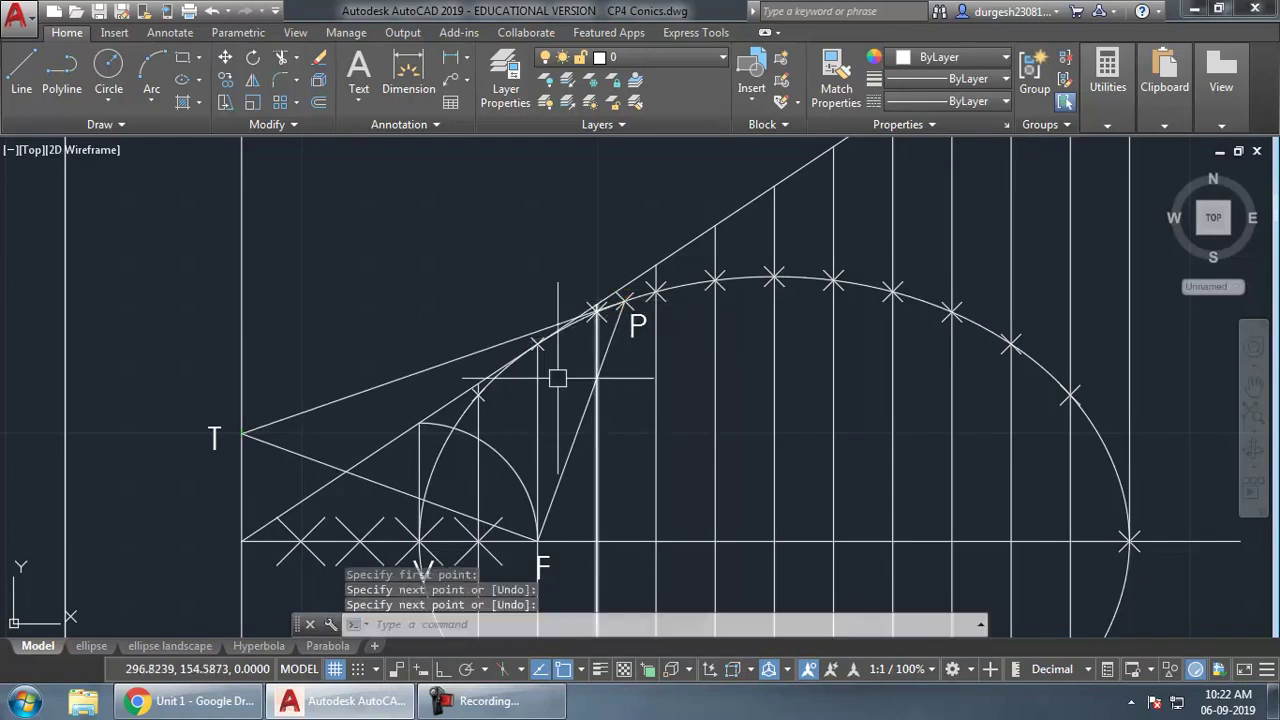
# - Move the line TP by its midpoint onto point P so it extends on both sides of the curve point
pyautogui.click(425, 368)
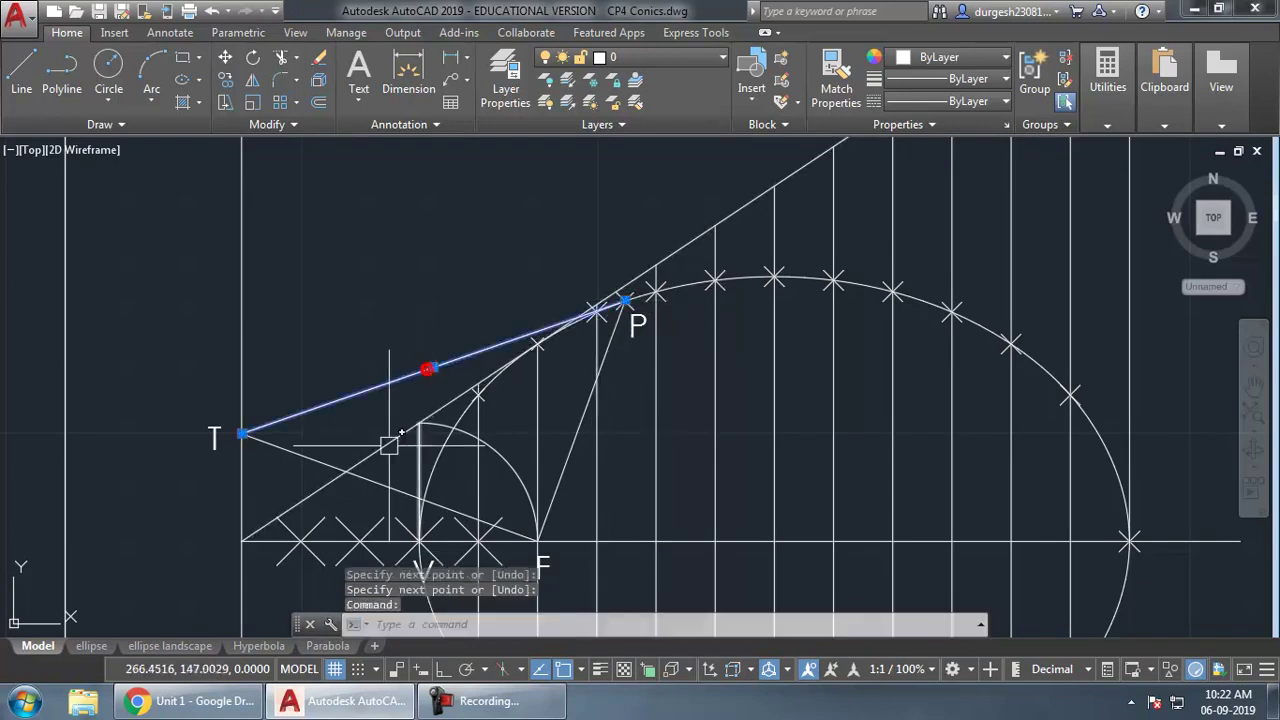
pyautogui.click(433, 367)
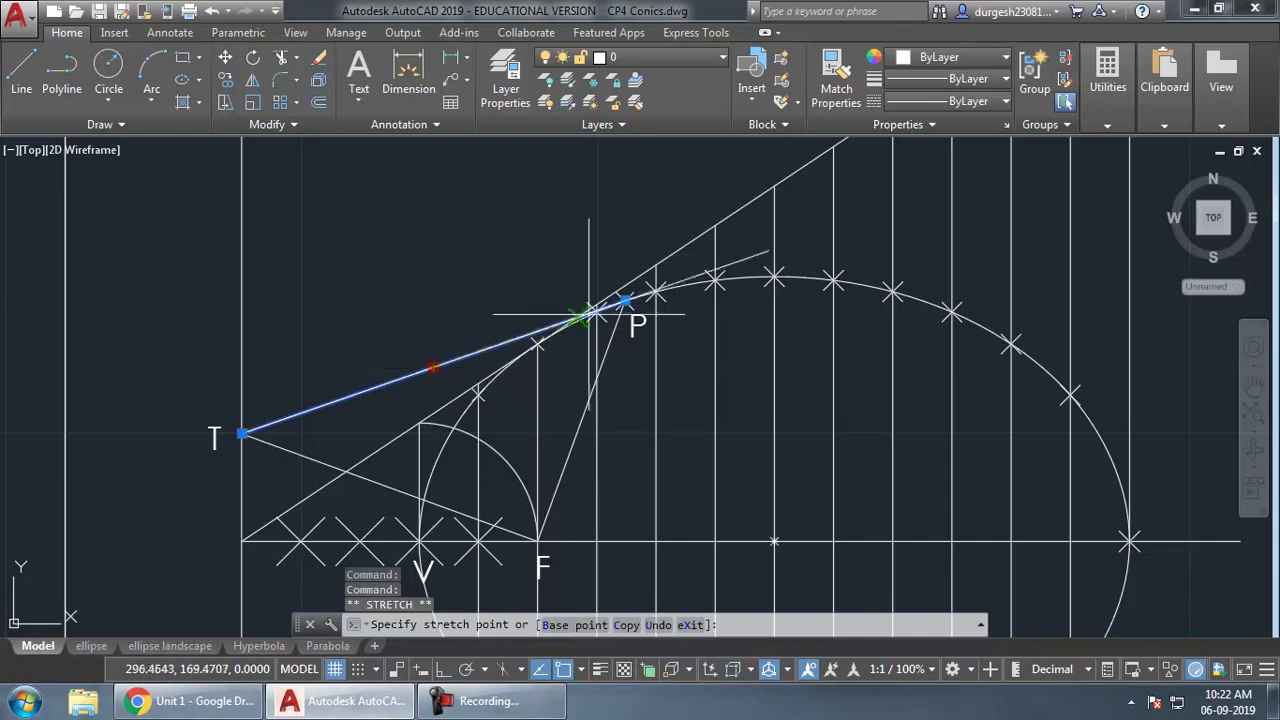
pyautogui.click(624, 300)
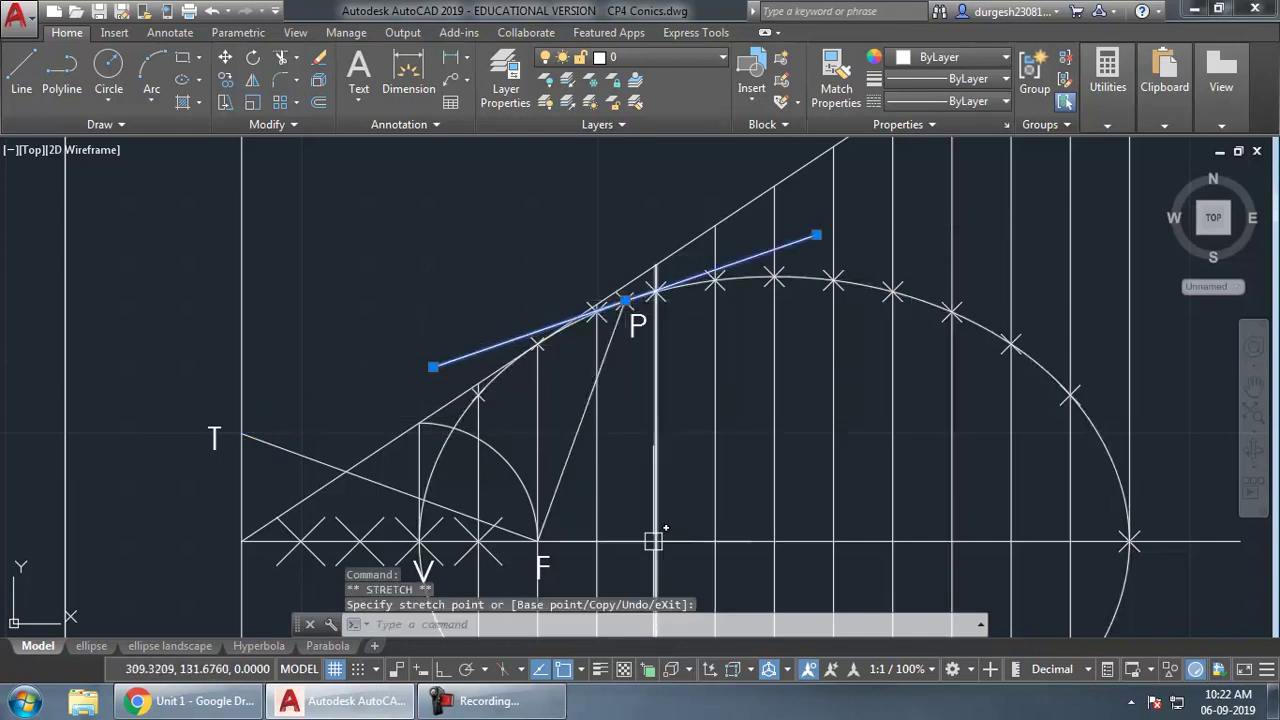
pyautogui.press('Escape')
pyautogui.press('Escape')
# - Draw a line joining the lower end of the moved tangent line to point T
pyautogui.write('l')
pyautogui.press('Return')
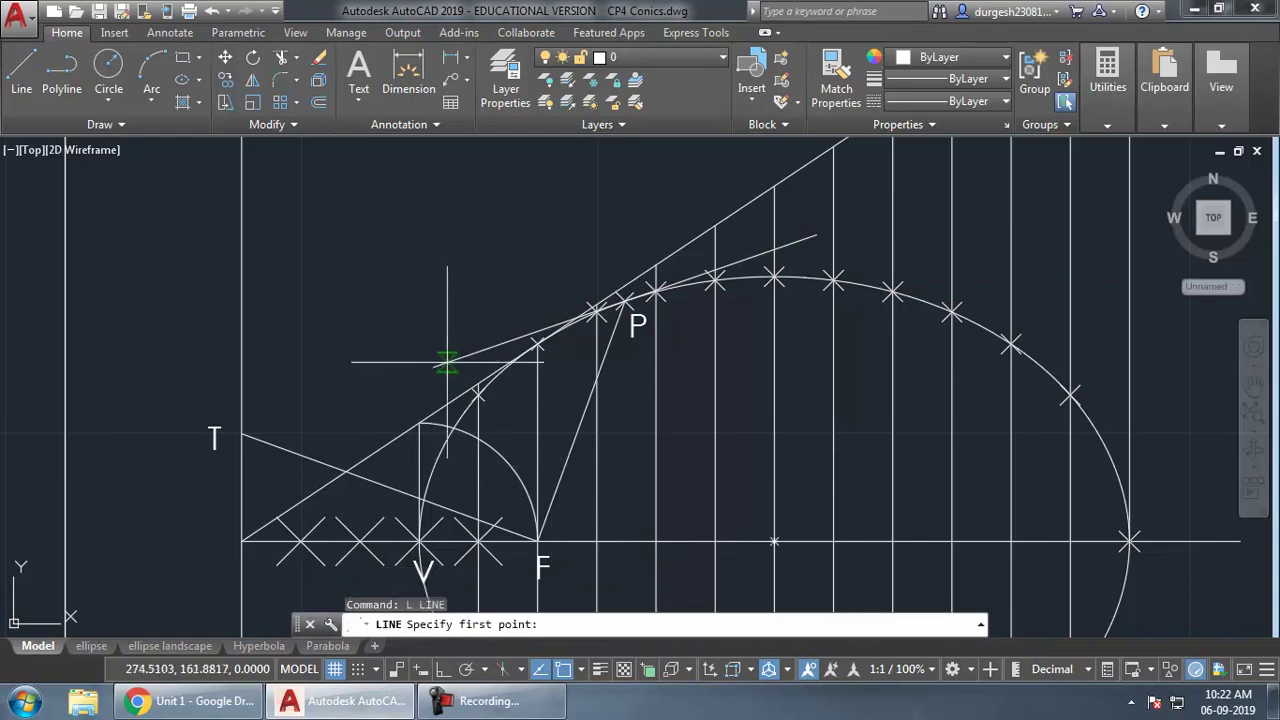
pyautogui.click(433, 368)
pyautogui.click(241, 432)
pyautogui.press('Return')
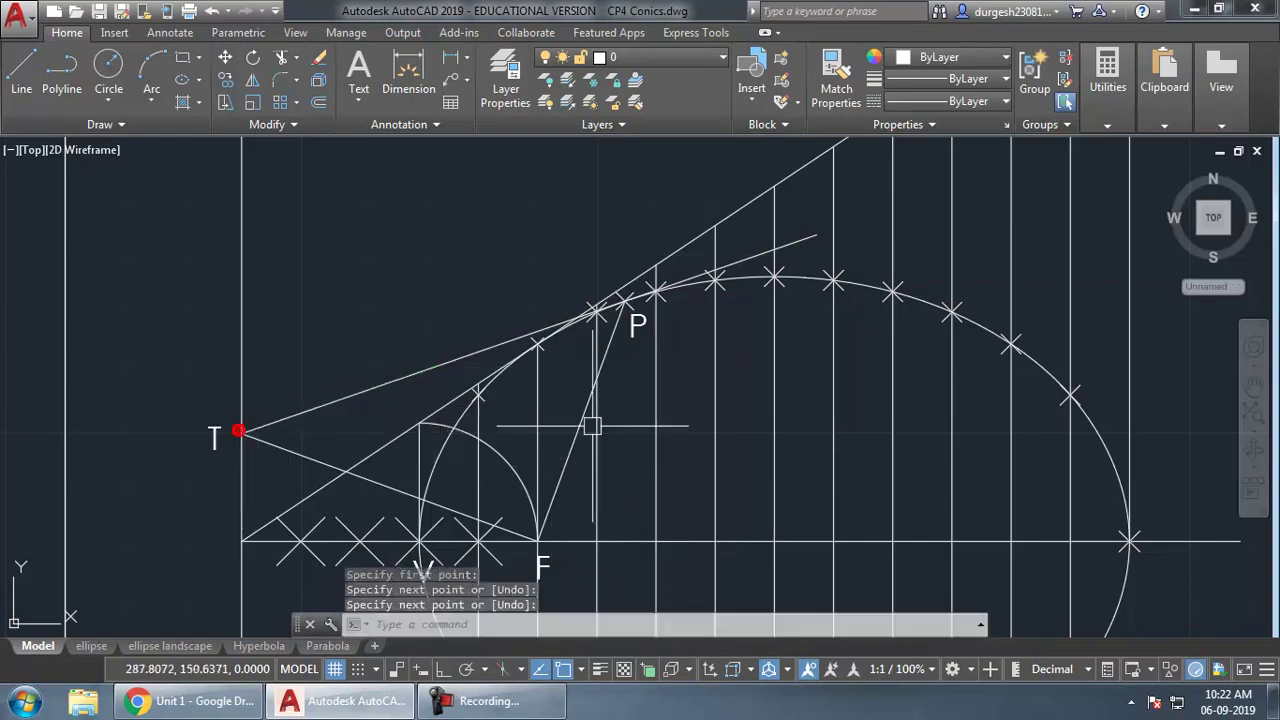
# - Copy the tangent line through P into the empty area above the sloping construction line, near the directrix
pyautogui.moveTo(724, 447); pyautogui.dragTo(706, 463, button='middle')
pyautogui.click(737, 271)
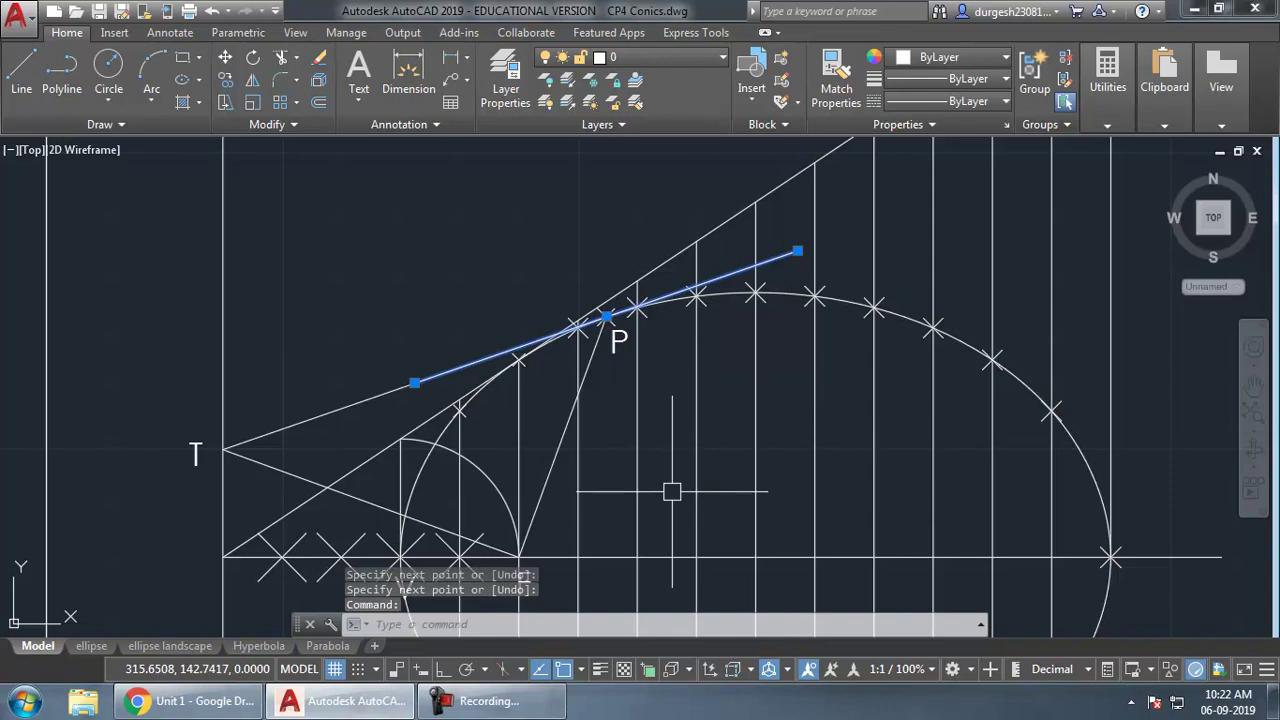
pyautogui.moveTo(717, 386); pyautogui.dragTo(707, 425, button='middle')
pyautogui.press('Escape')
pyautogui.press('Escape')
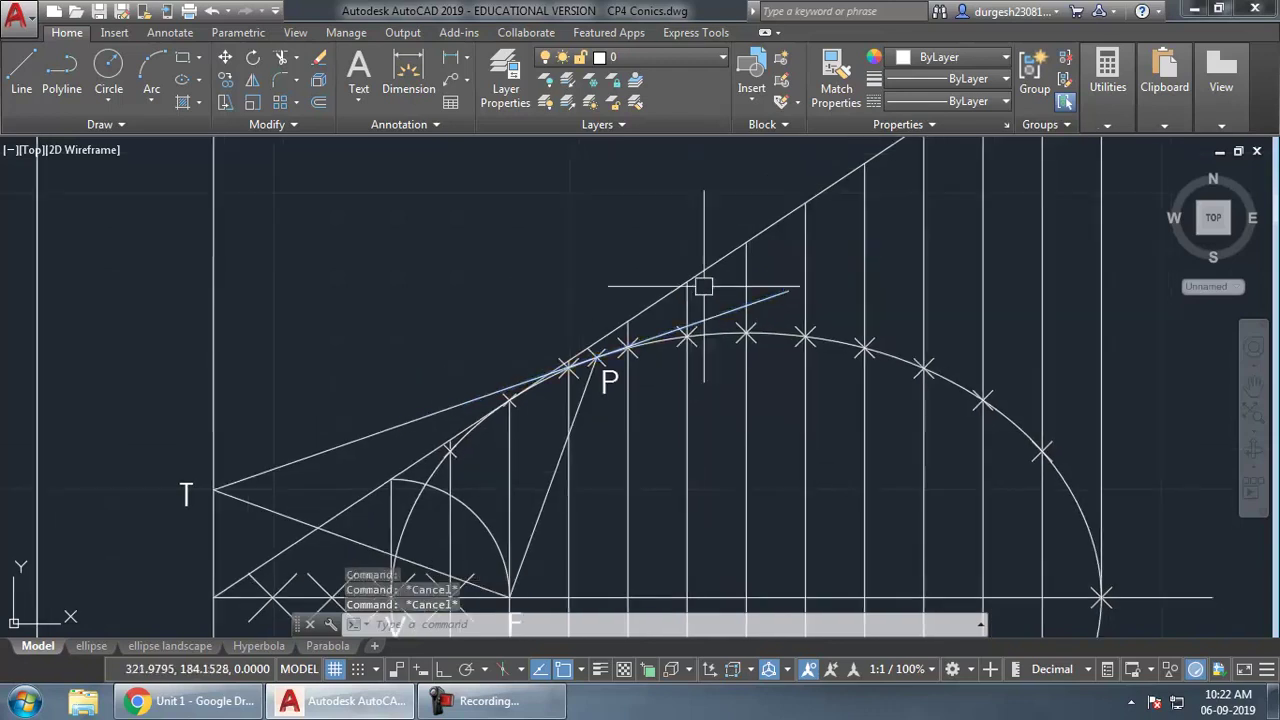
pyautogui.click(724, 311)
pyautogui.write('co')
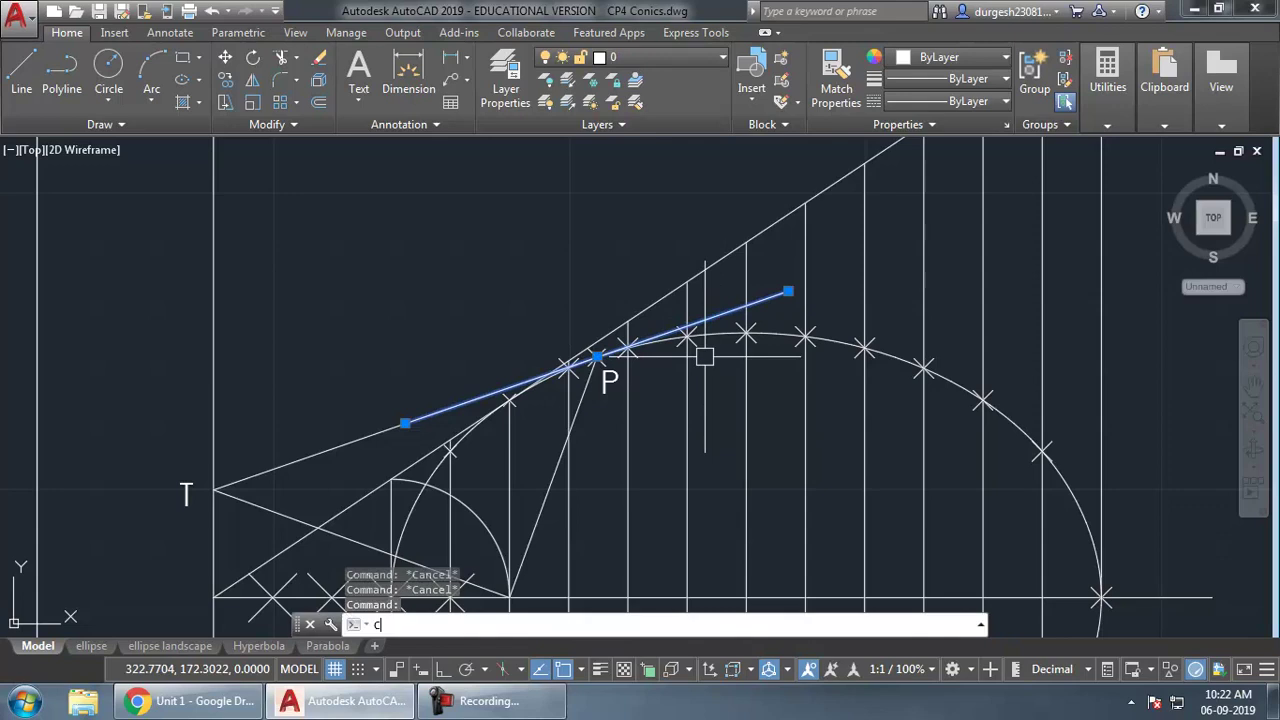
pyautogui.press('Return')
pyautogui.click(686, 335)
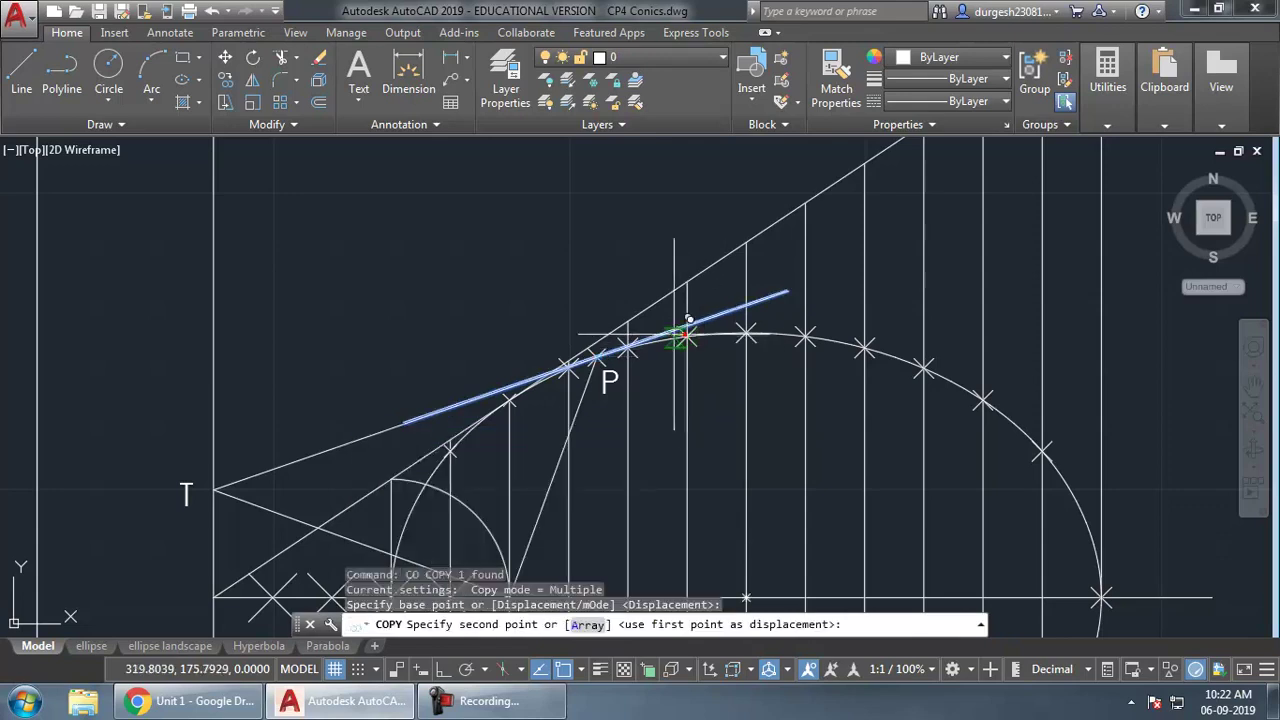
pyautogui.click(485, 274)
pyautogui.press('Return')
# - Rotate the copied tangent line by 90 degrees about its midpoint
pyautogui.click(470, 270)
pyautogui.click(420, 257)
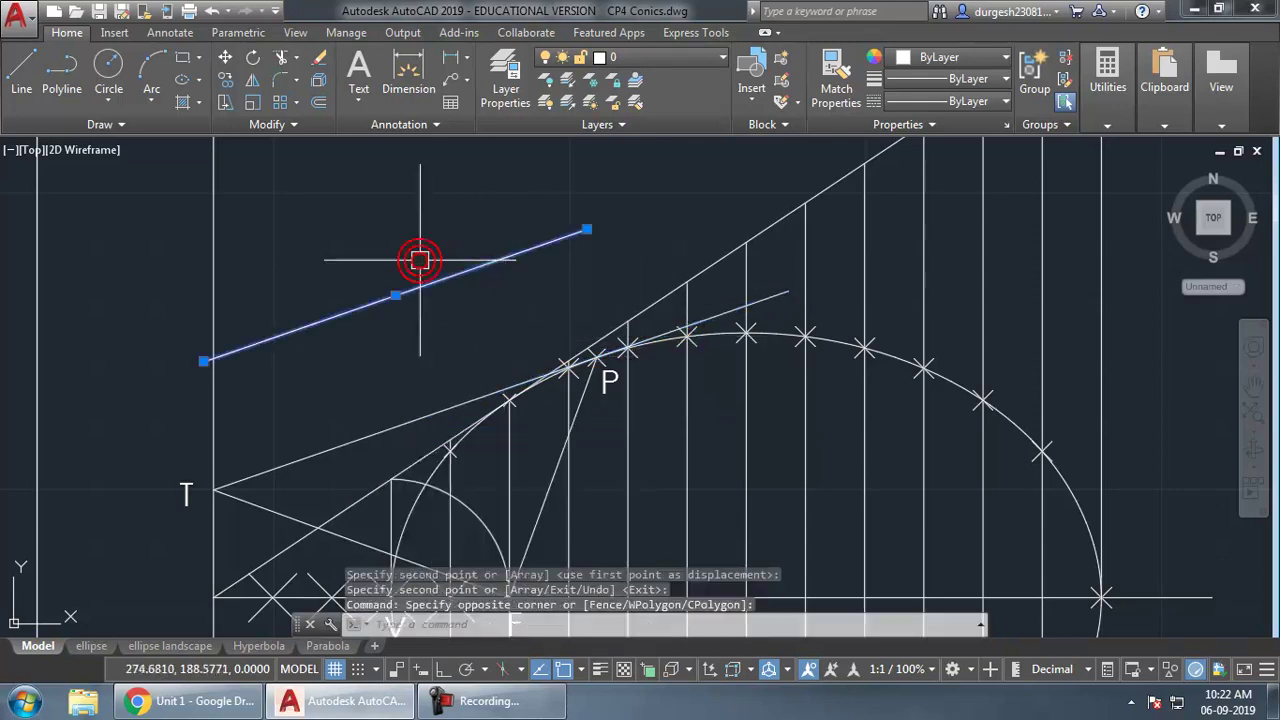
pyautogui.write('RO')
pyautogui.press('Return')
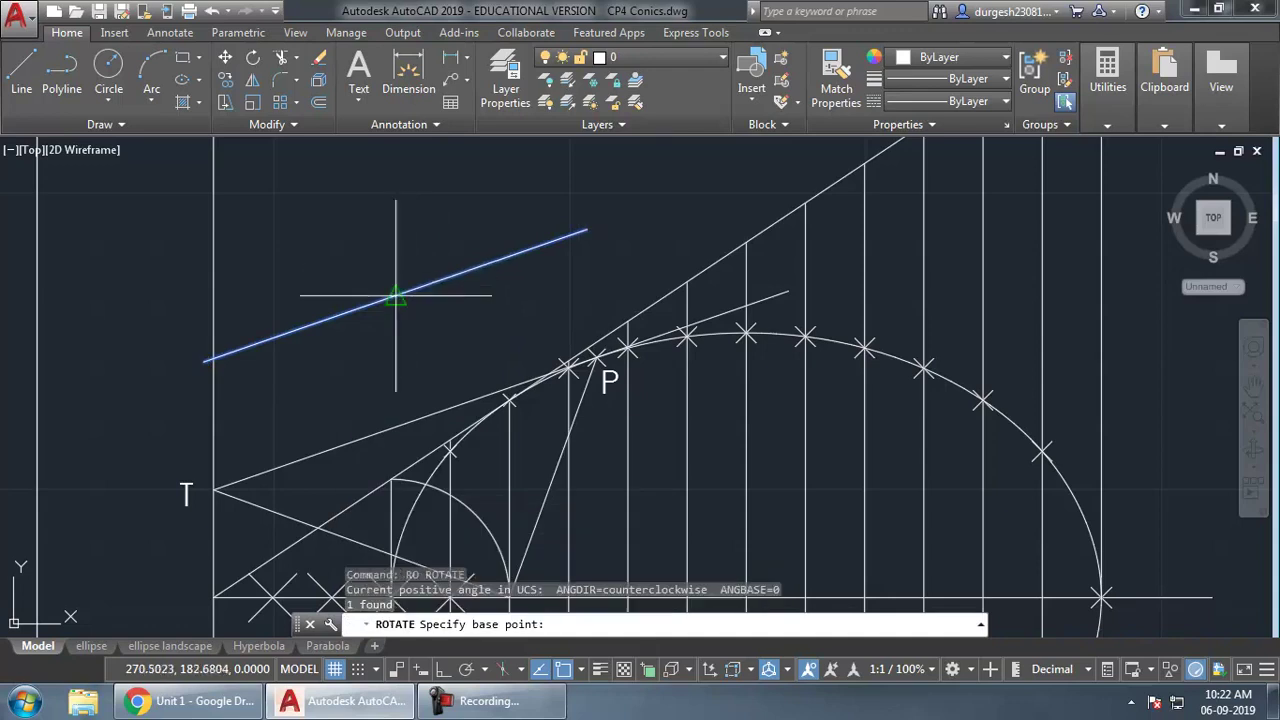
pyautogui.click(396, 295)
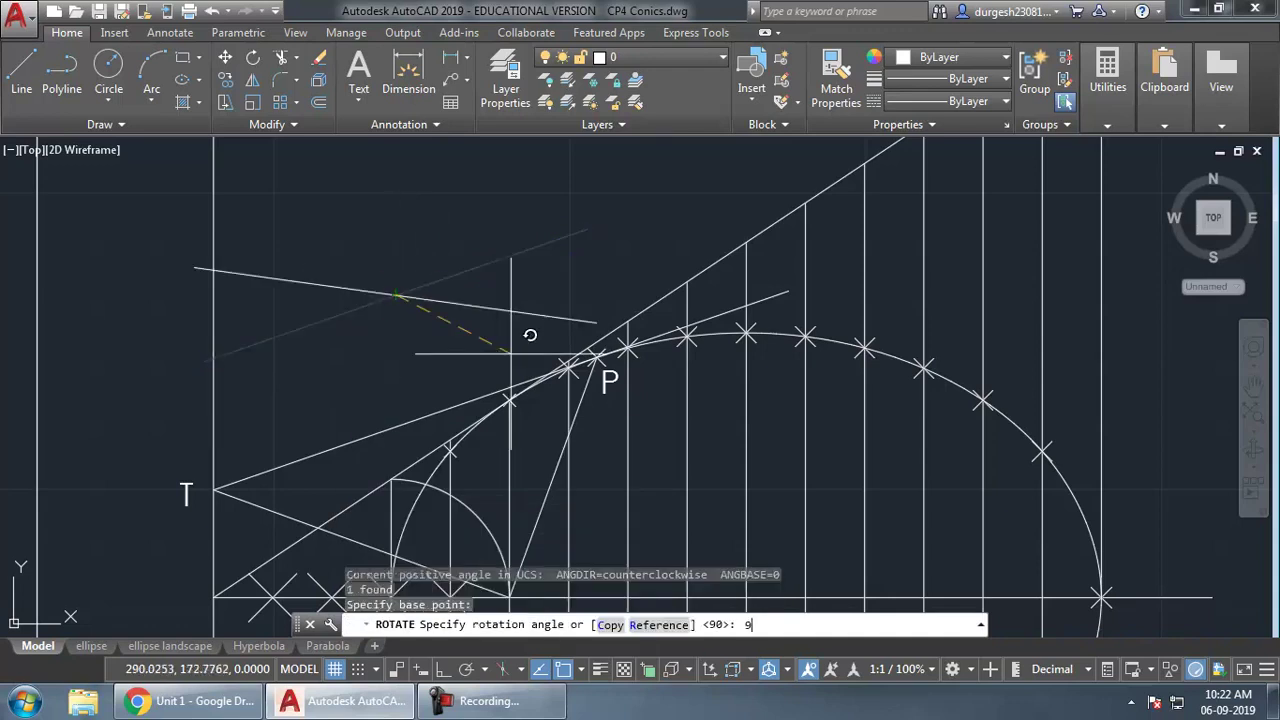
pyautogui.write('90')
pyautogui.press('Return')
# - Move the rotated line by its midpoint onto P as the normal to the curve
pyautogui.click(457, 271)
pyautogui.click(351, 331)
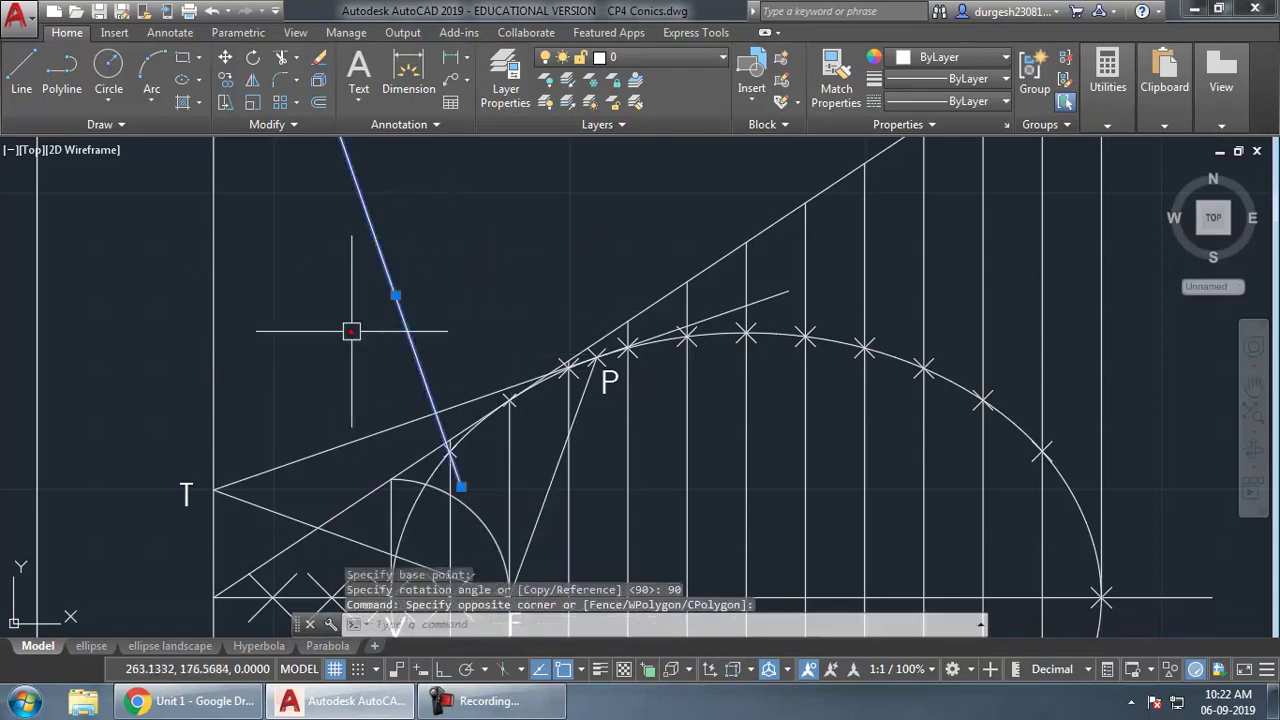
pyautogui.click(396, 295)
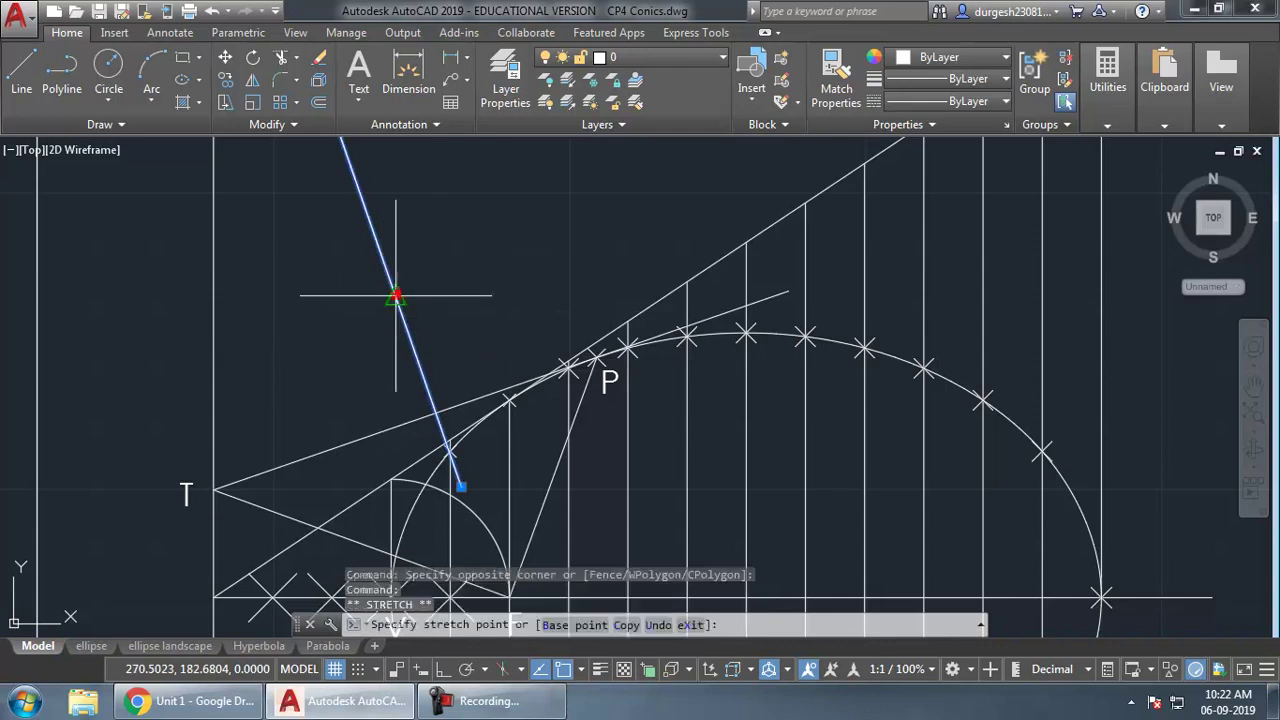
pyautogui.click(597, 356)
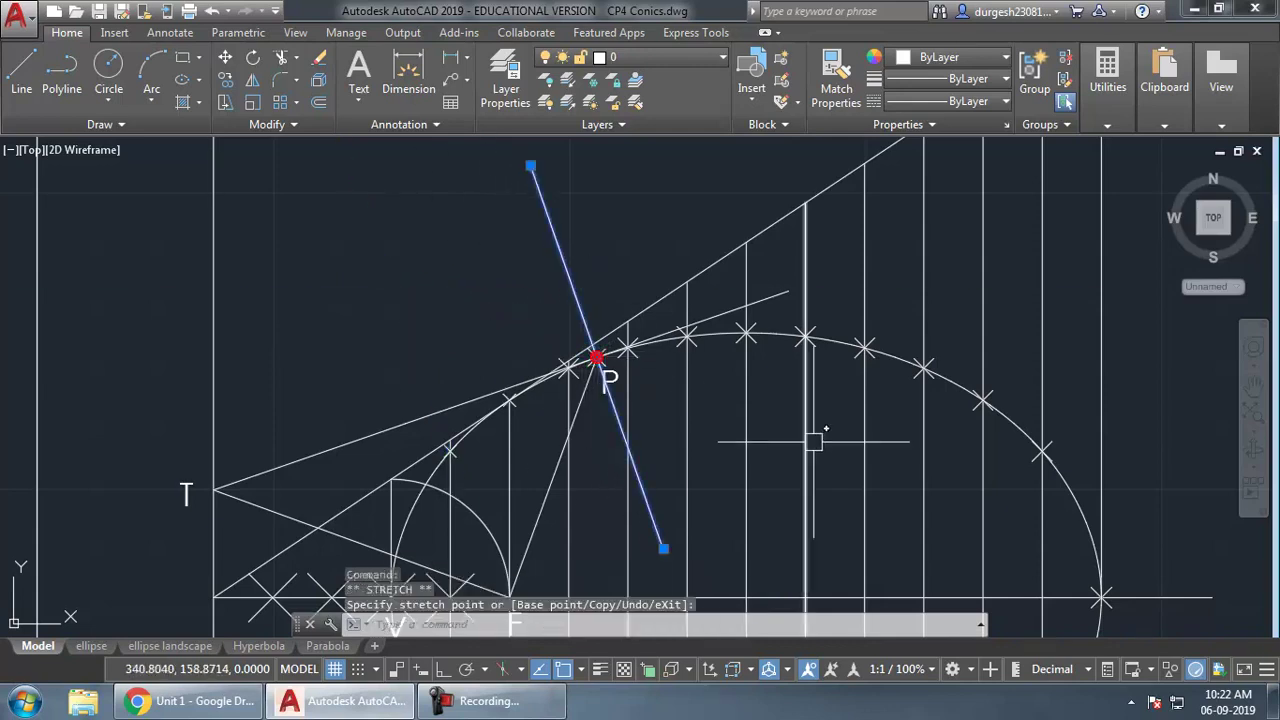
pyautogui.click(721, 311)
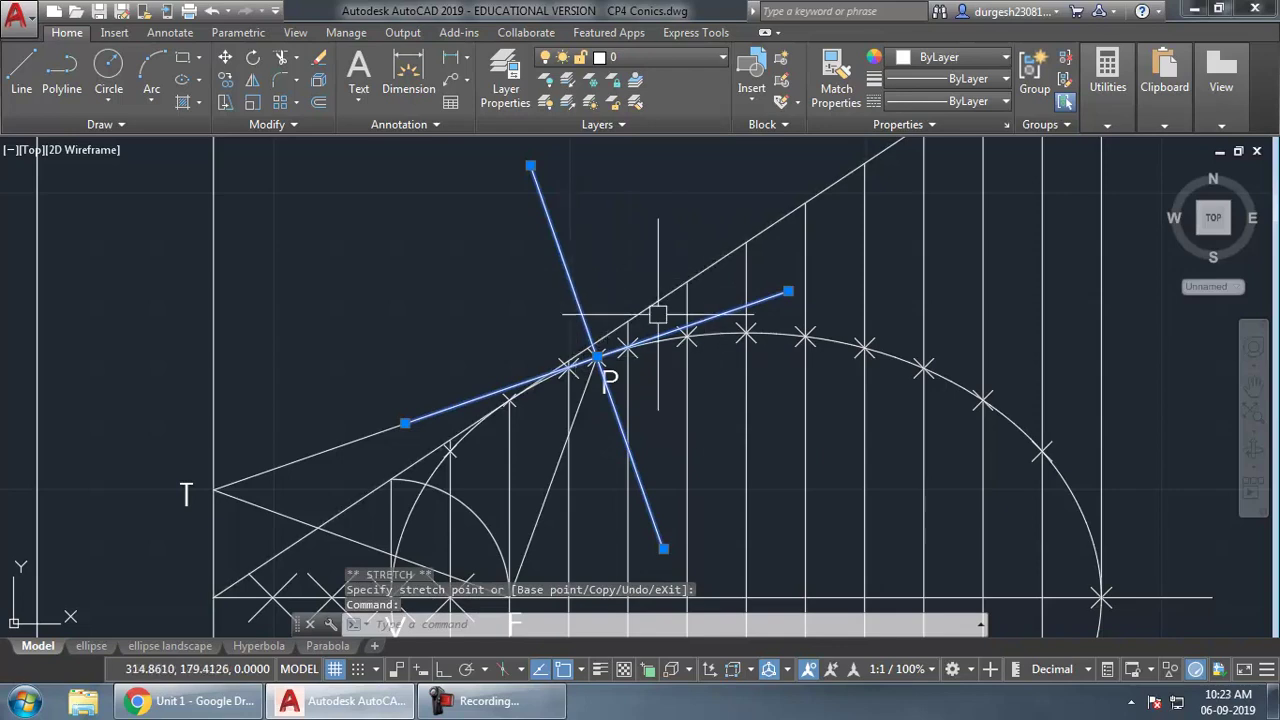
pyautogui.press('Escape')
pyautogui.press('Escape')
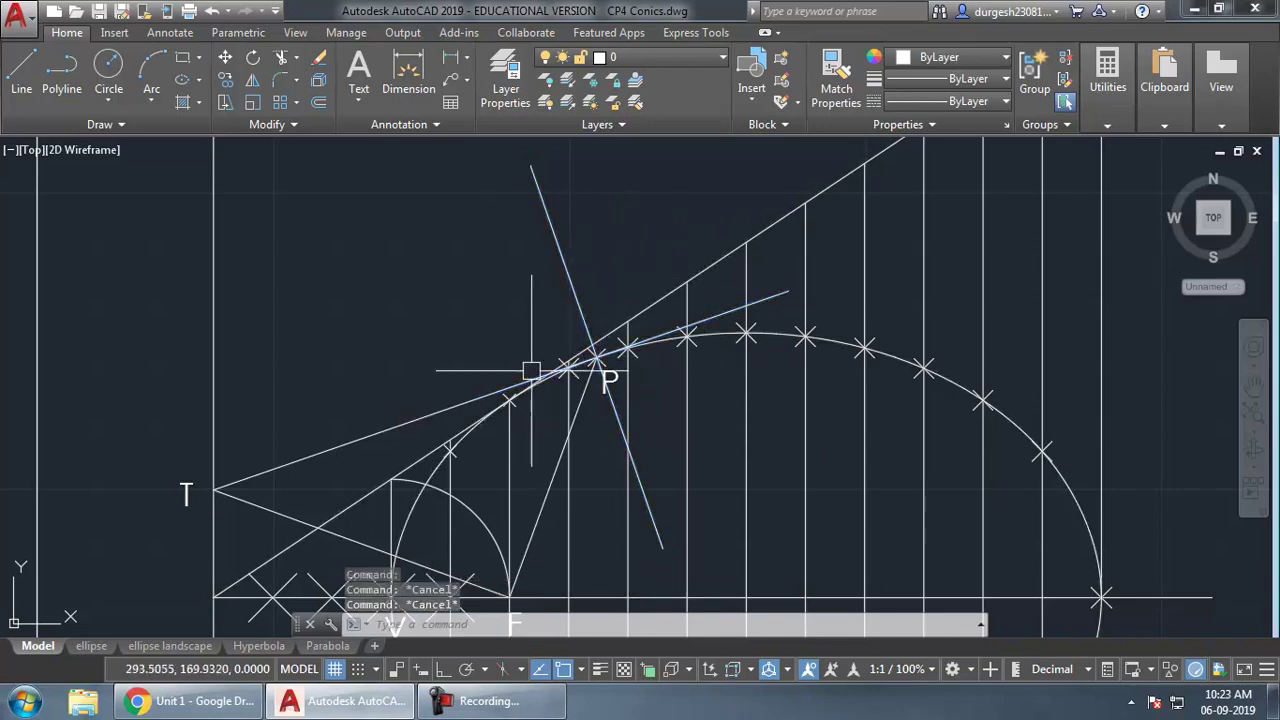
# - Examine the whole ellipse construction with its tangent and normal, and compare it with the labelled reference ellipse drawing
pyautogui.write('z')
pyautogui.press('Return')
pyautogui.press('Return')
pyautogui.moveTo(543, 345)
pyautogui.mouseDown()
pyautogui.moveTo(620, 360)
pyautogui.moveTo(706, 459)
pyautogui.mouseUp()
pyautogui.moveTo(706, 459); pyautogui.dragTo(668, 378, button='middle')
pyautogui.press('Escape')
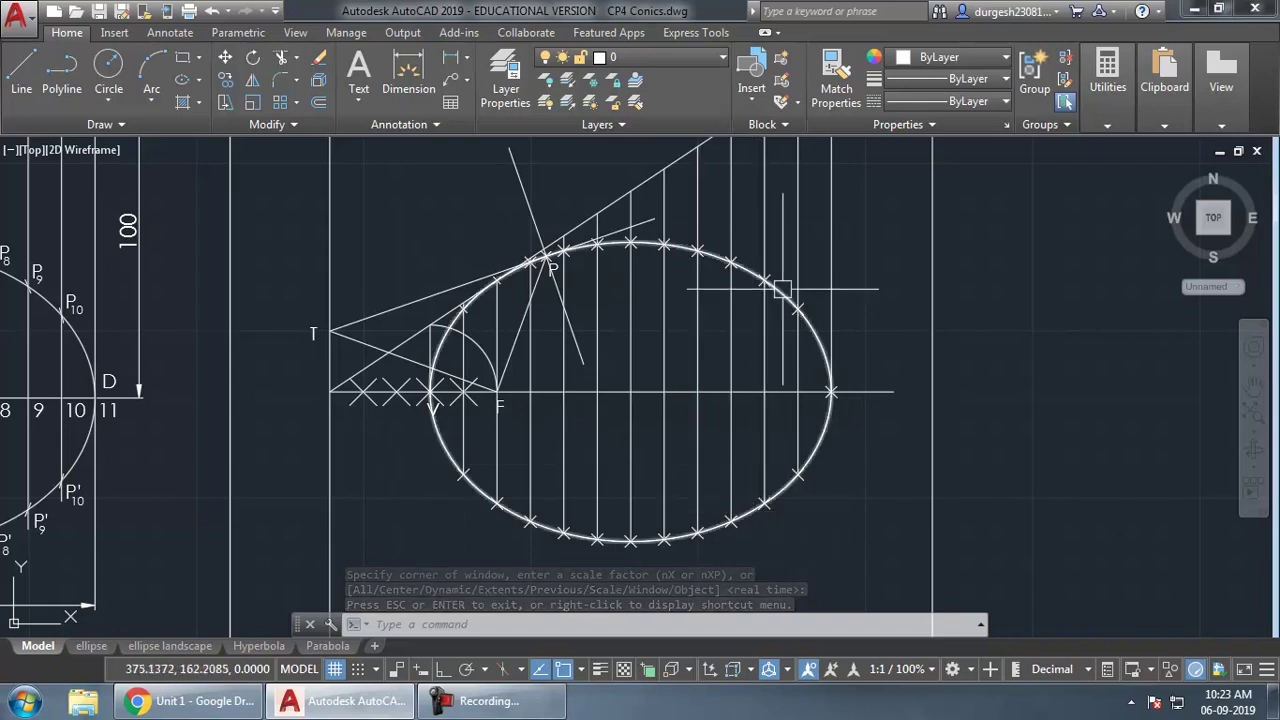
pyautogui.moveTo(334, 172); pyautogui.dragTo(328, 225, button='middle')
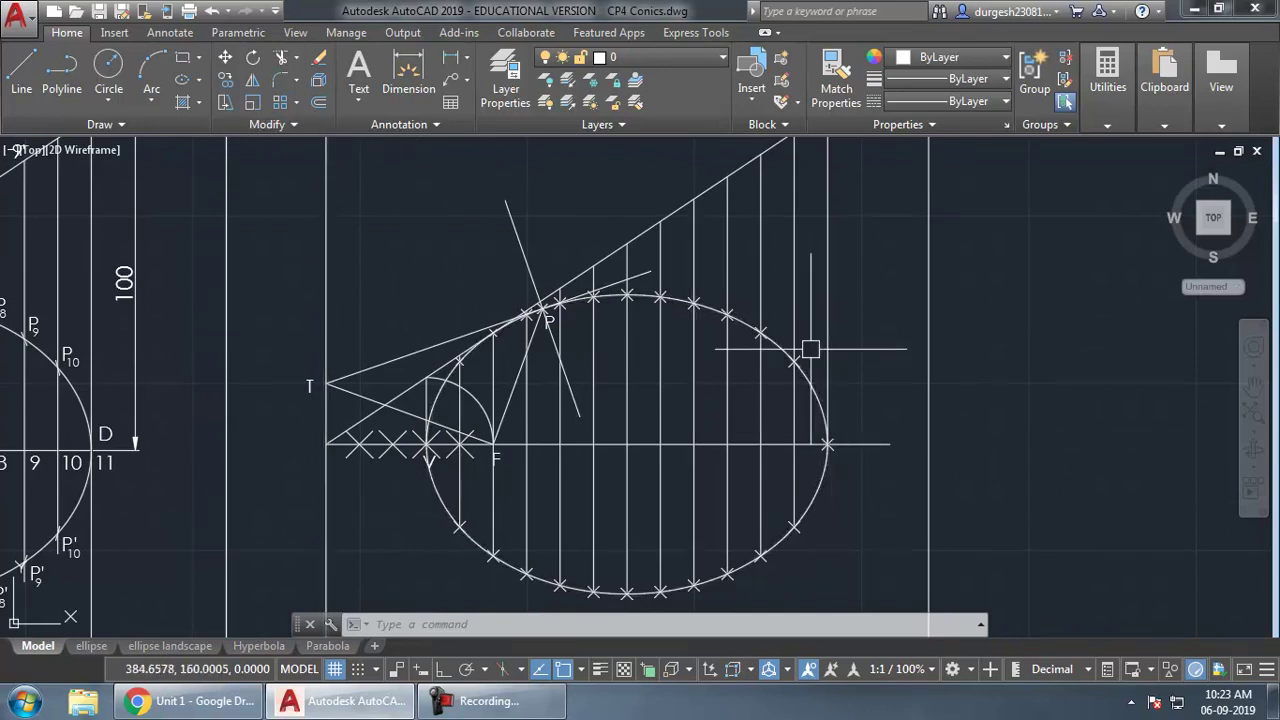
pyautogui.scroll(-2, 928, 510)
pyautogui.moveTo(664, 492)
pyautogui.mouseDown(button='middle')
pyautogui.moveTo(798, 466)
pyautogui.moveTo(885, 503)
pyautogui.moveTo(859, 509)
pyautogui.mouseUp(button='middle')
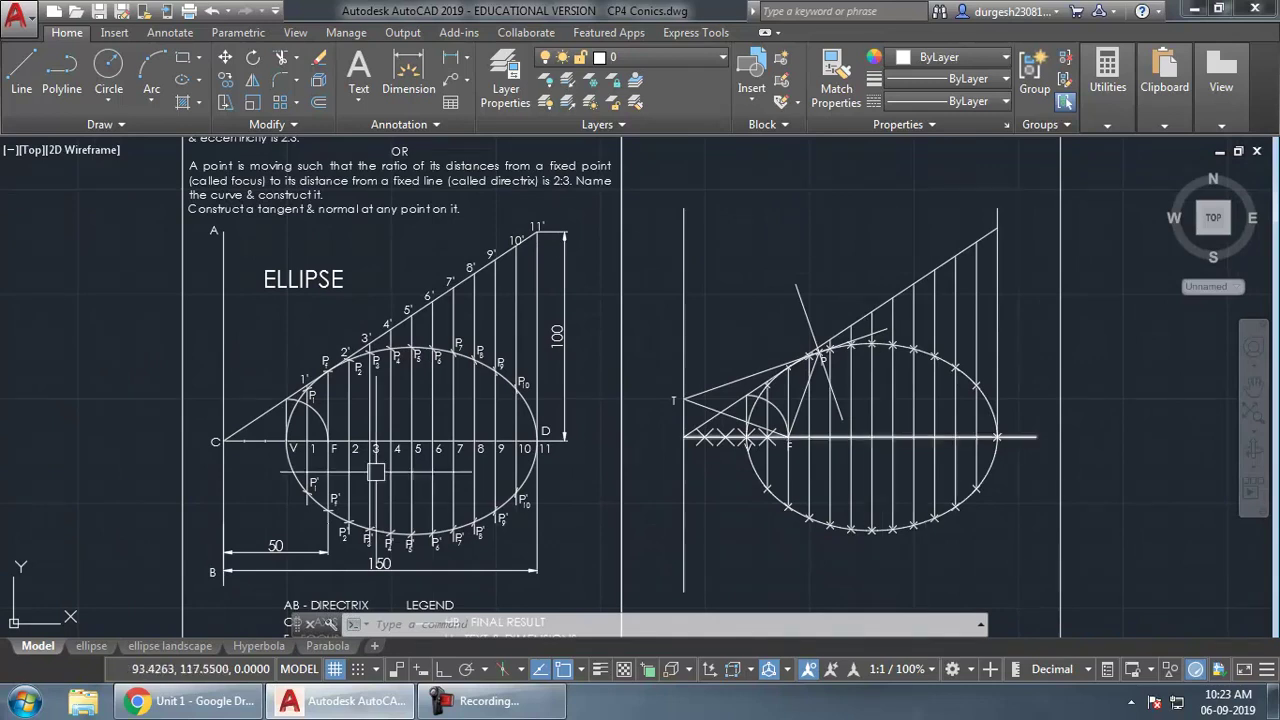
pyautogui.moveTo(1000, 430); pyautogui.dragTo(974, 438, button='middle')
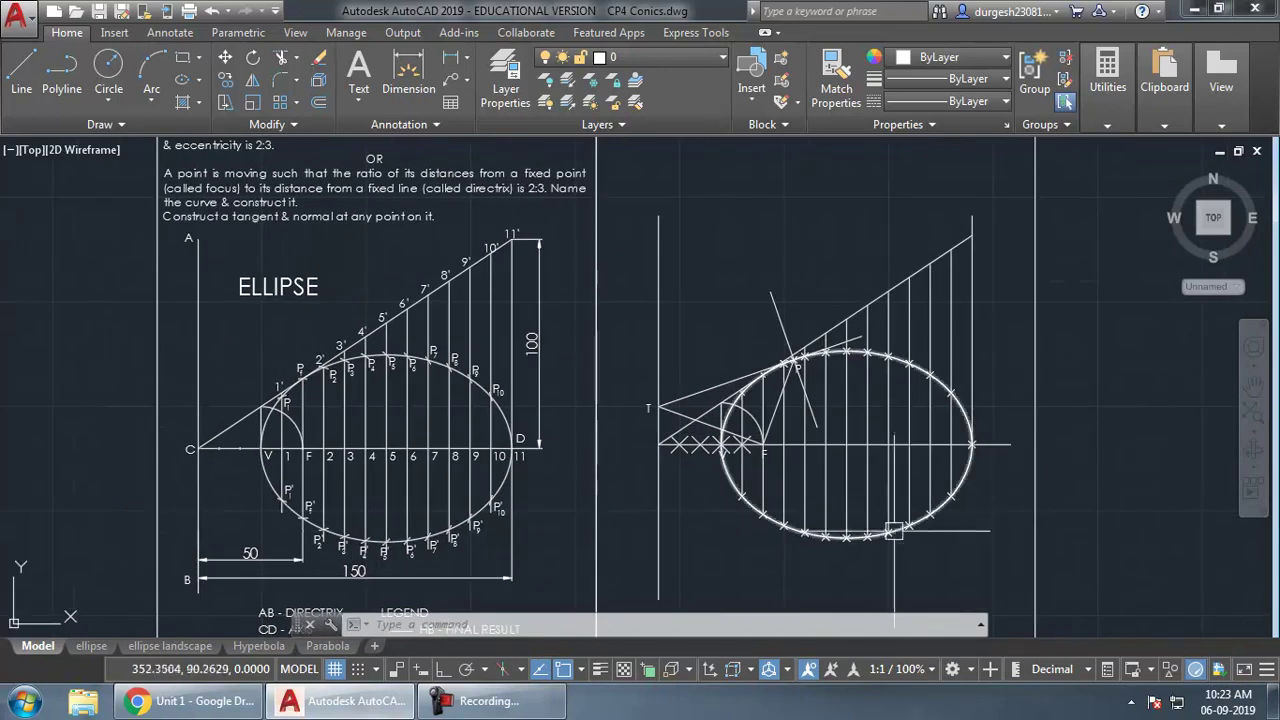